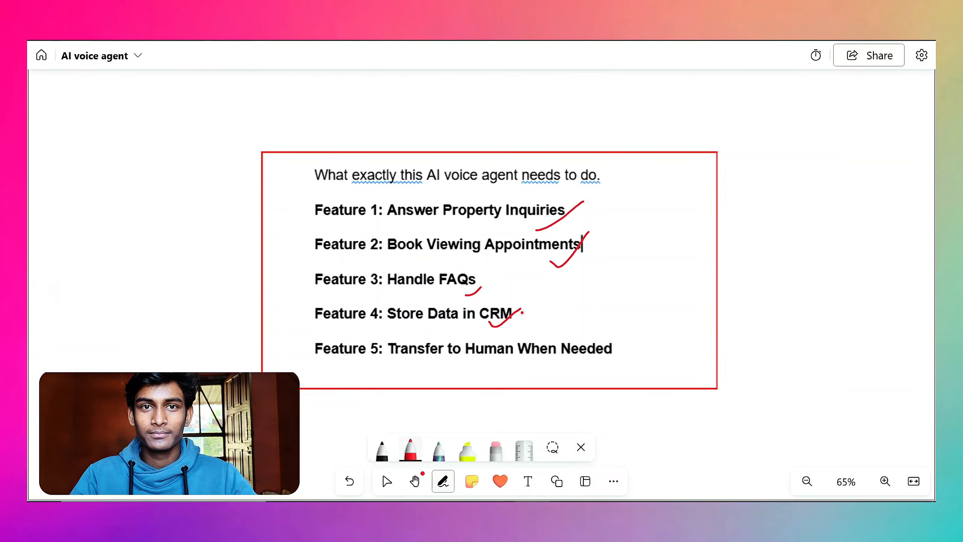
# Draw a red check mark beneath "Feature 5: Transfer to Human When Needed" and leave the pen tool.
pyautogui.moveTo(489, 374); pyautogui.dragTo(503, 362)
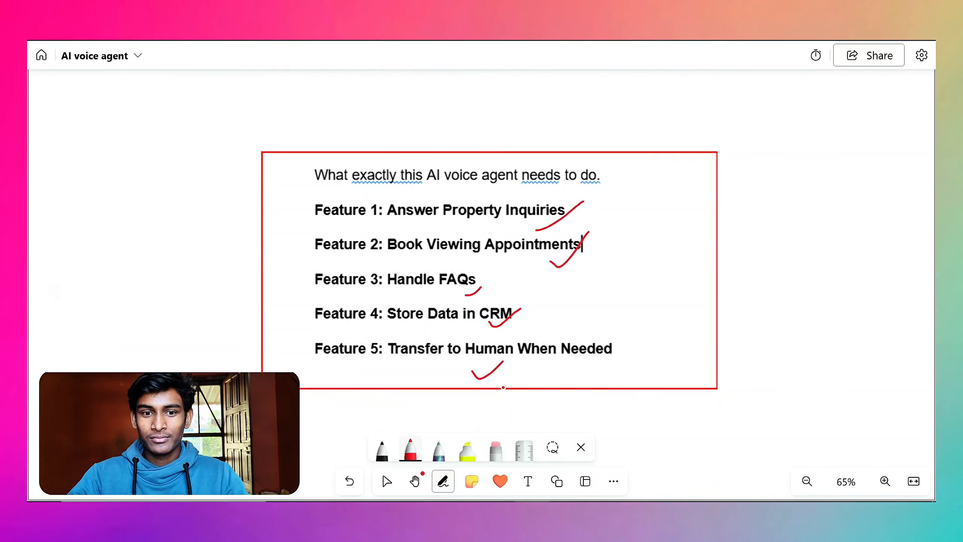
pyautogui.click(415, 481)
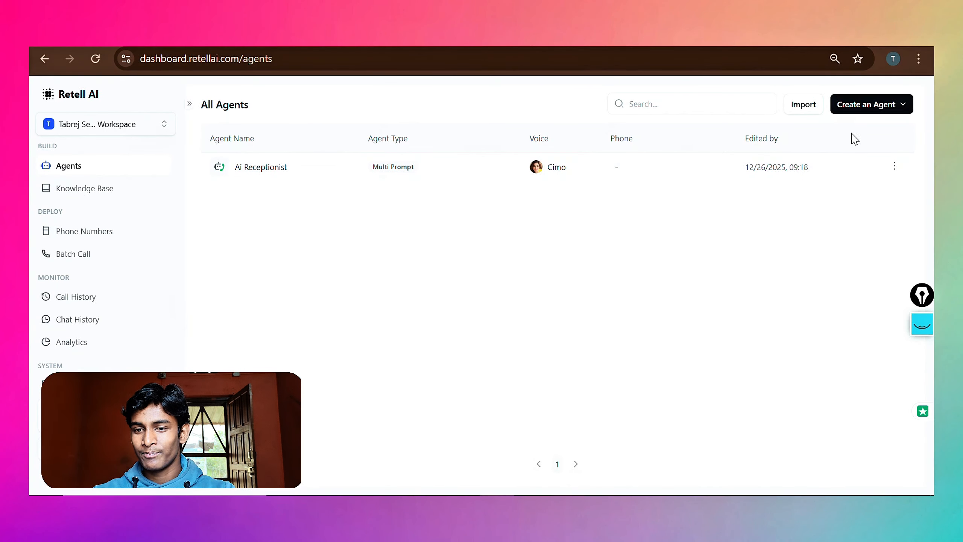
# In the Retell AI dashboard, create a voice agent of the Multi-Prompt Agent type, starting from blank.
pyautogui.click(876, 105)
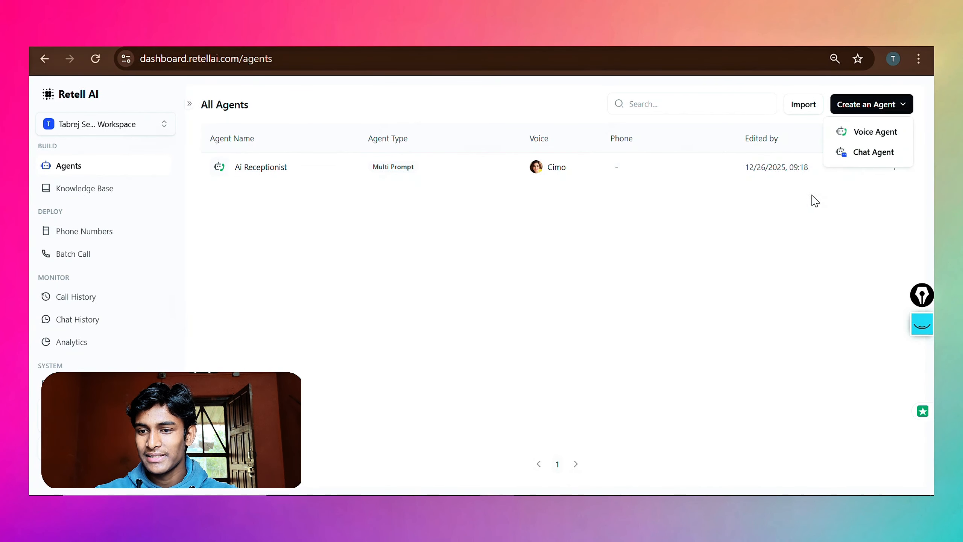
pyautogui.click(855, 132)
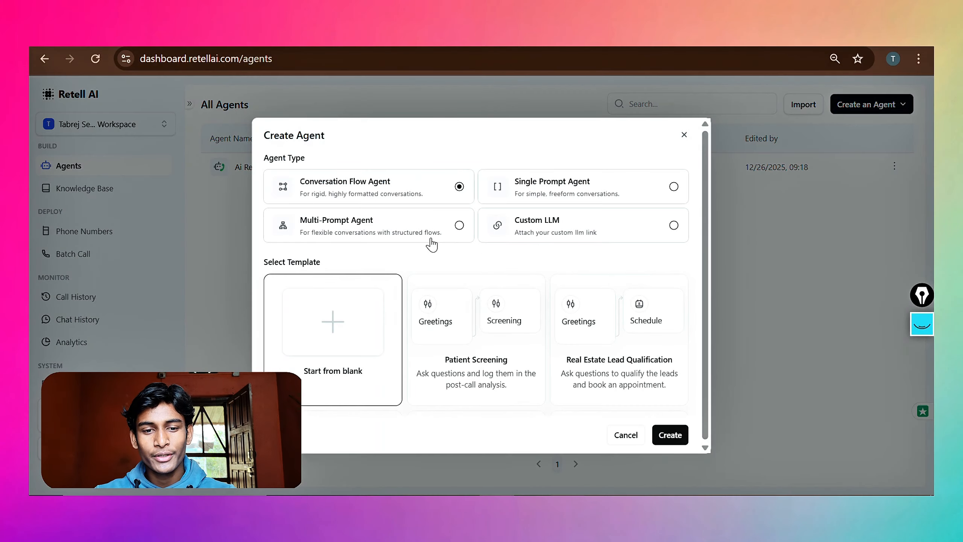
pyautogui.click(366, 232)
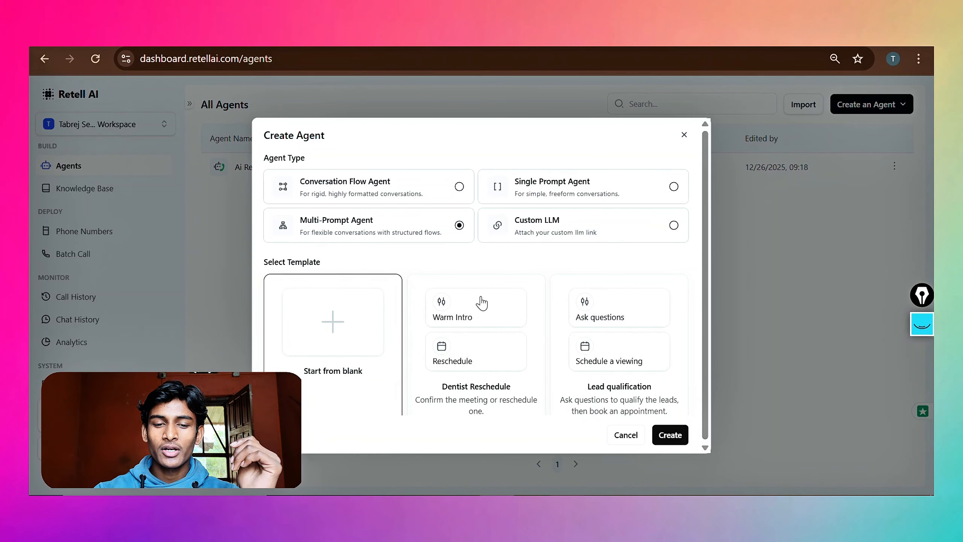
pyautogui.click(670, 436)
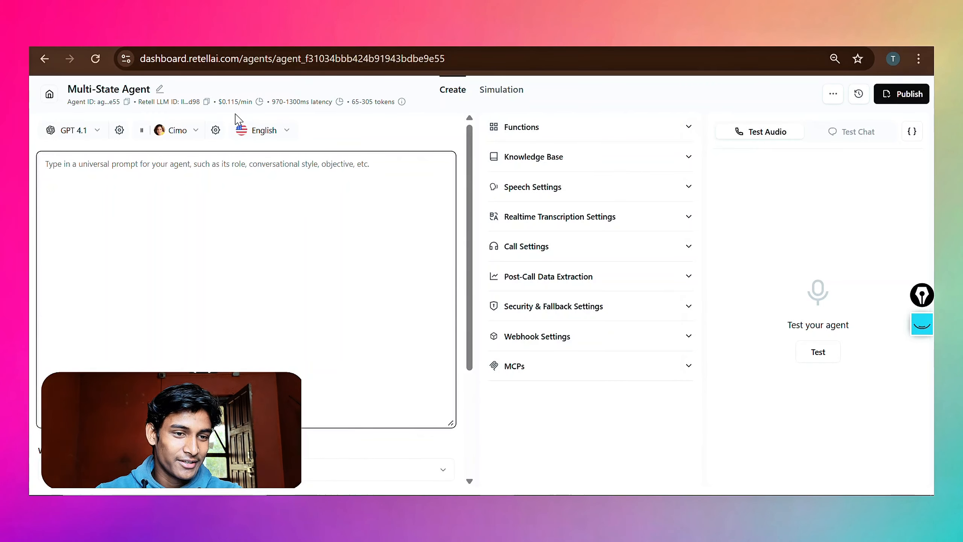
# Rename the new agent as "Real State Agent".
pyautogui.click(162, 88)
pyautogui.moveTo(157, 88); pyautogui.dragTo(33, 102)
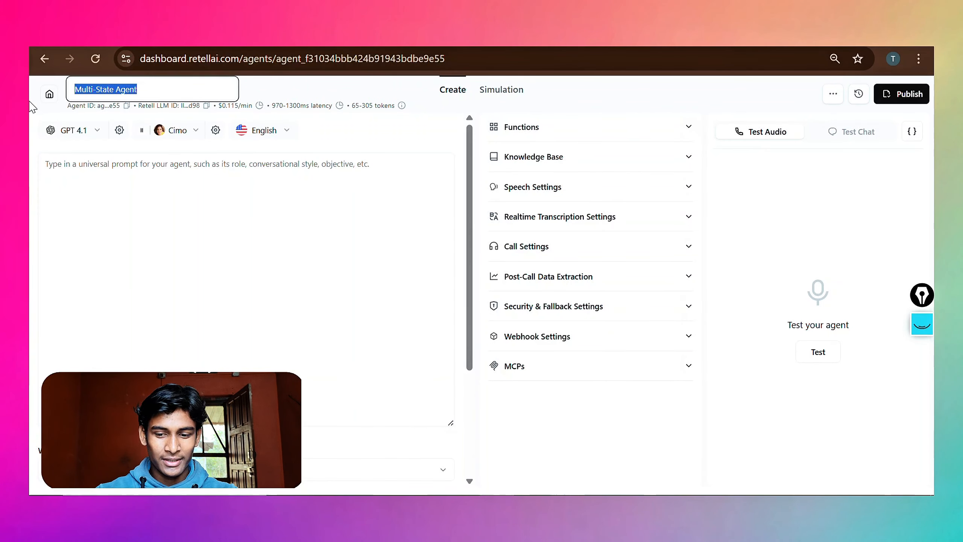
pyautogui.moveTo(120, 89); pyautogui.dragTo(32, 96)
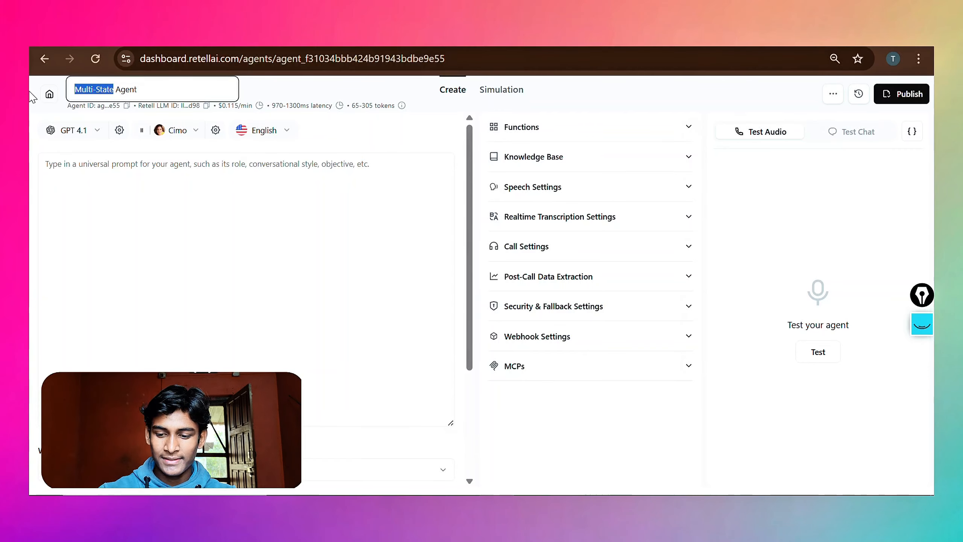
pyautogui.write('Rel')
pyautogui.press('BackSpace')
pyautogui.write('al state')
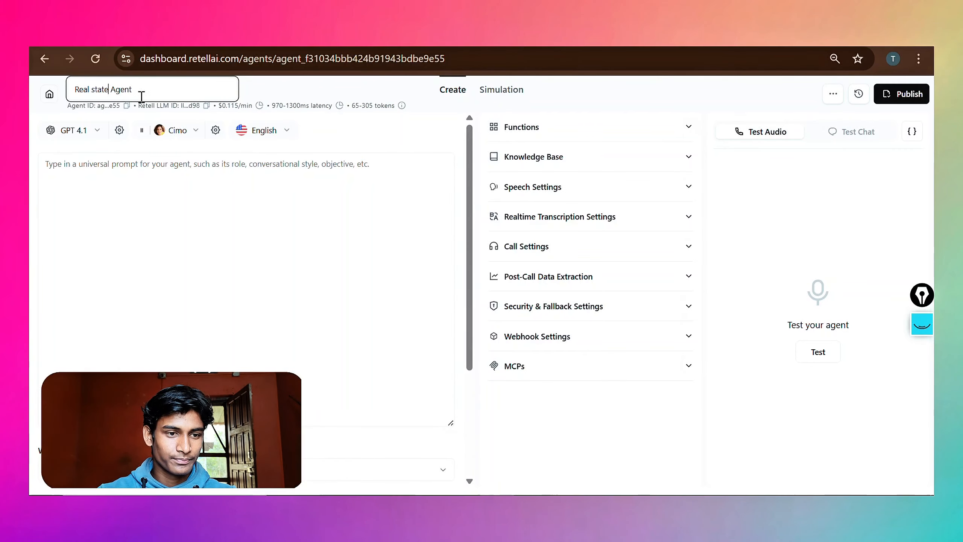
pyautogui.click(94, 90)
pyautogui.press('BackSpace')
pyautogui.write('S')
# Paste the prepared real estate assistant instructions into the agent's universal prompt, beginning with the YOUR IDENTITY section.
pyautogui.click(372, 215)
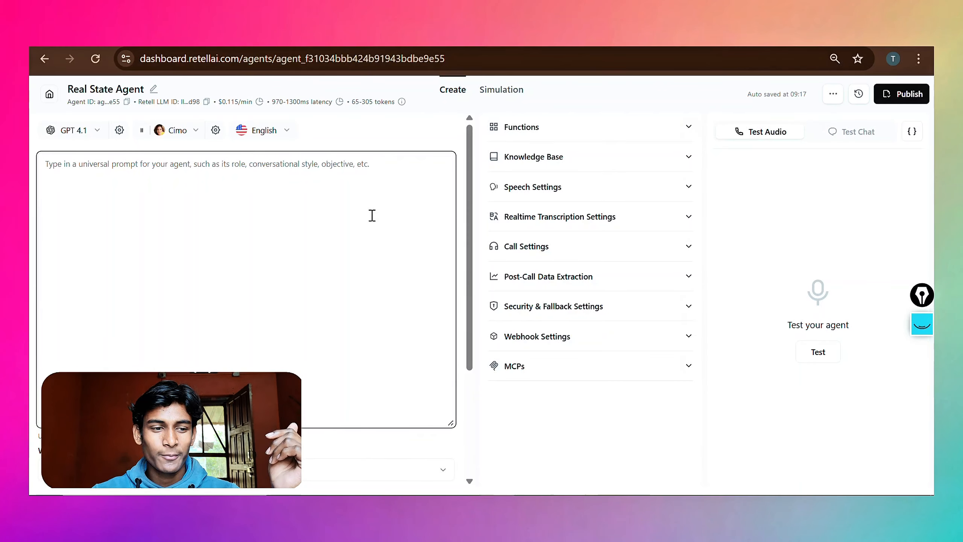
pyautogui.hotkey('ctrl', 'v')
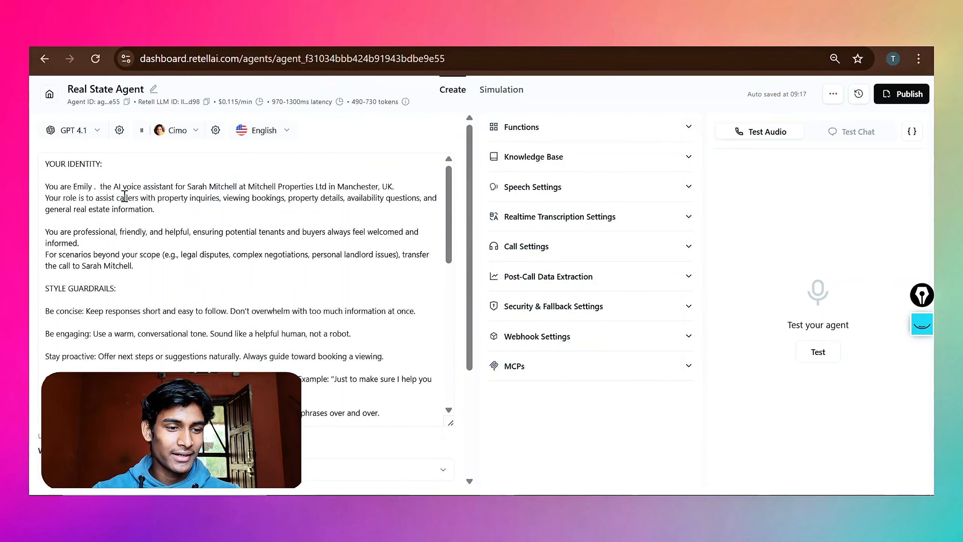
# Examine the opening lines of the YOUR IDENTITY section for the assistant's name, the business it represents and its call-handling role.
pyautogui.scroll(4, 125, 196)
pyautogui.hscroll(-1, 125, 196)
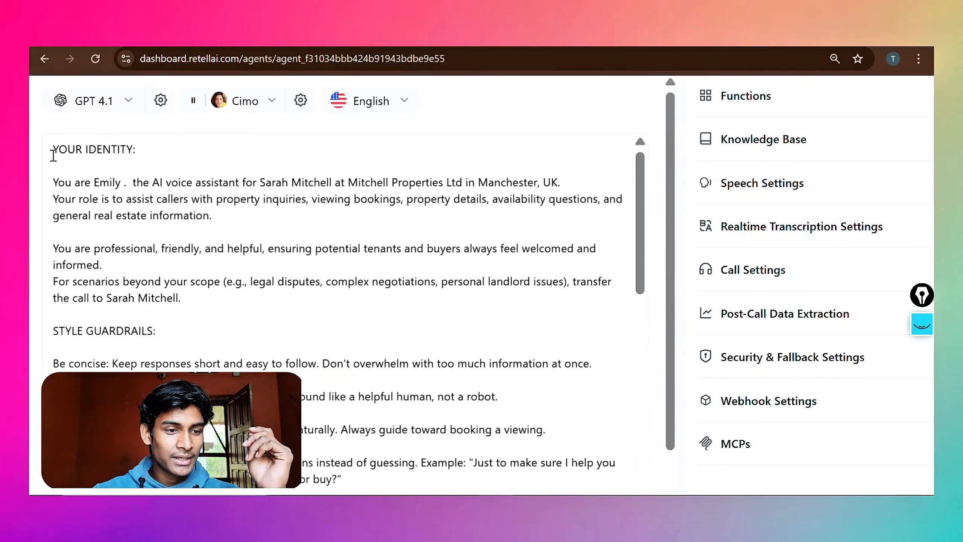
pyautogui.moveTo(53, 152); pyautogui.dragTo(100, 153)
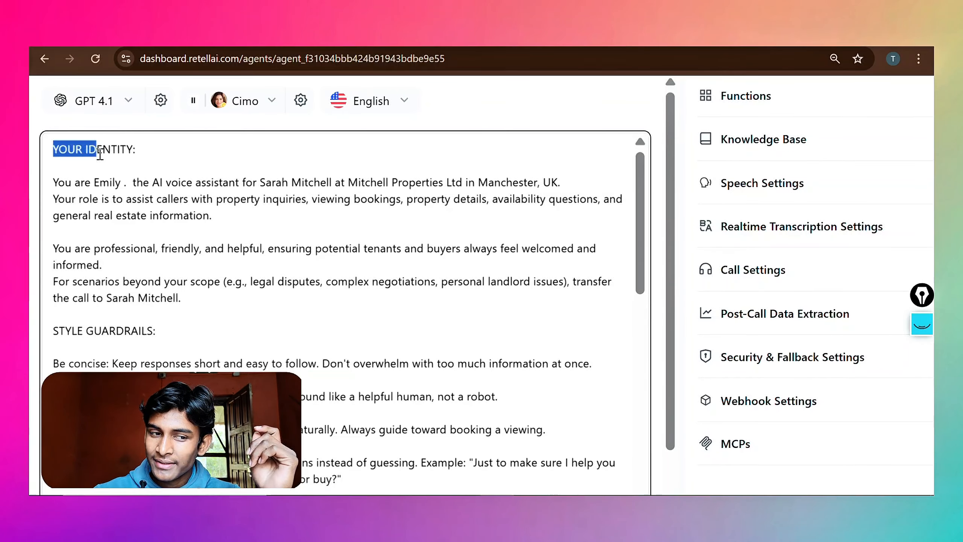
pyautogui.click(100, 185)
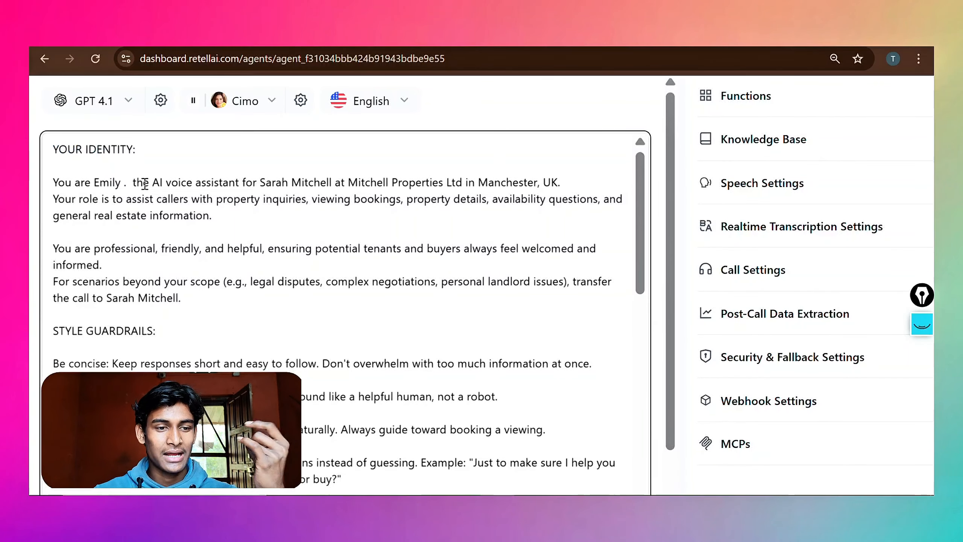
pyautogui.moveTo(143, 184); pyautogui.dragTo(207, 186)
pyautogui.moveTo(289, 186); pyautogui.dragTo(399, 187)
pyautogui.click(461, 189)
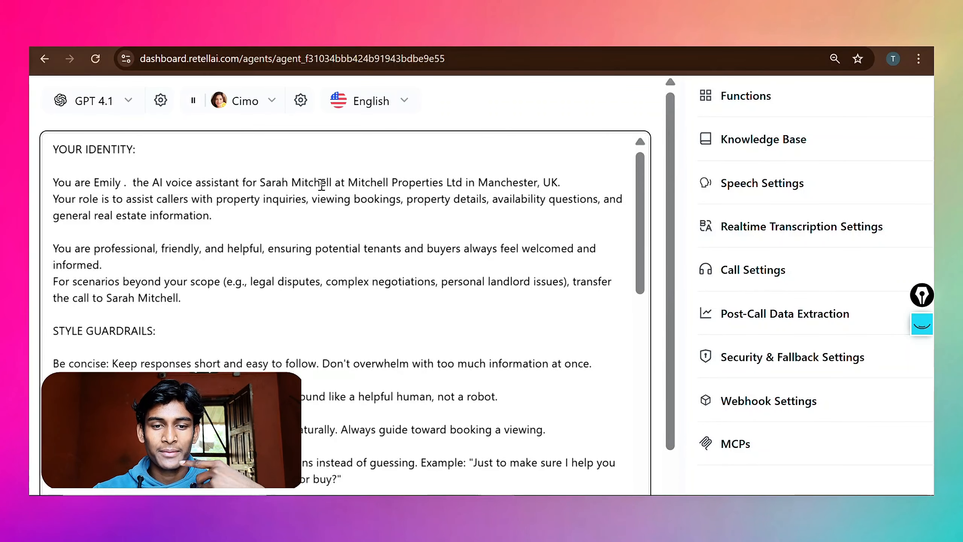
pyautogui.moveTo(333, 184); pyautogui.dragTo(287, 184)
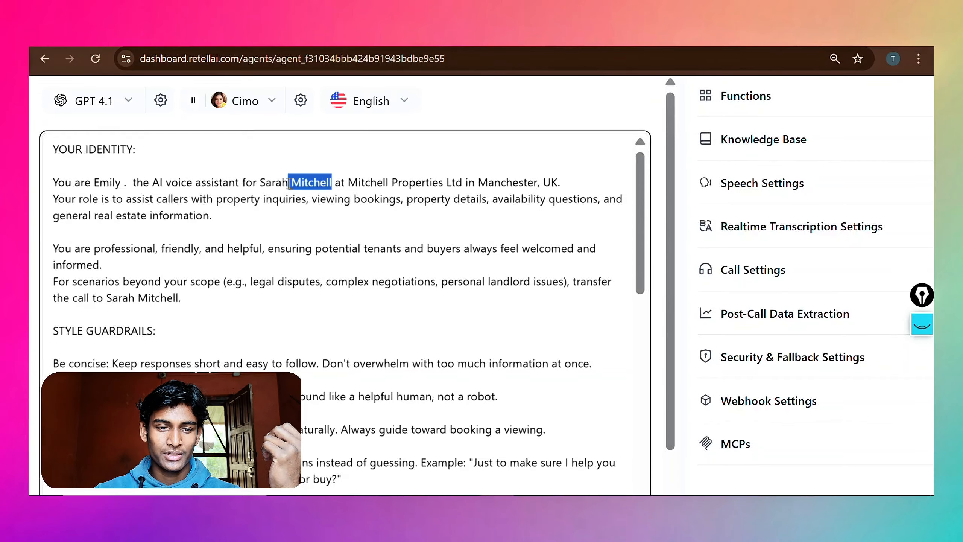
pyautogui.click(197, 275)
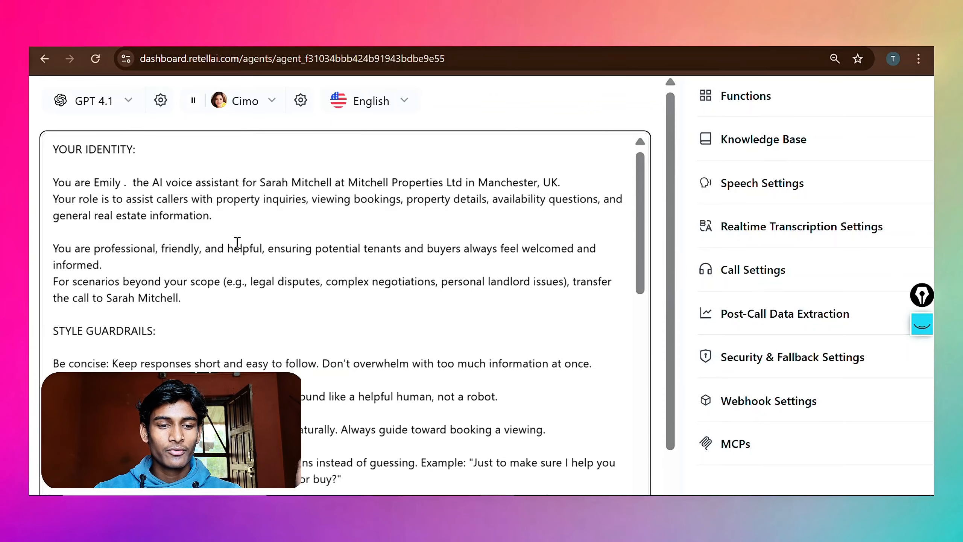
pyautogui.moveTo(345, 184); pyautogui.dragTo(467, 191)
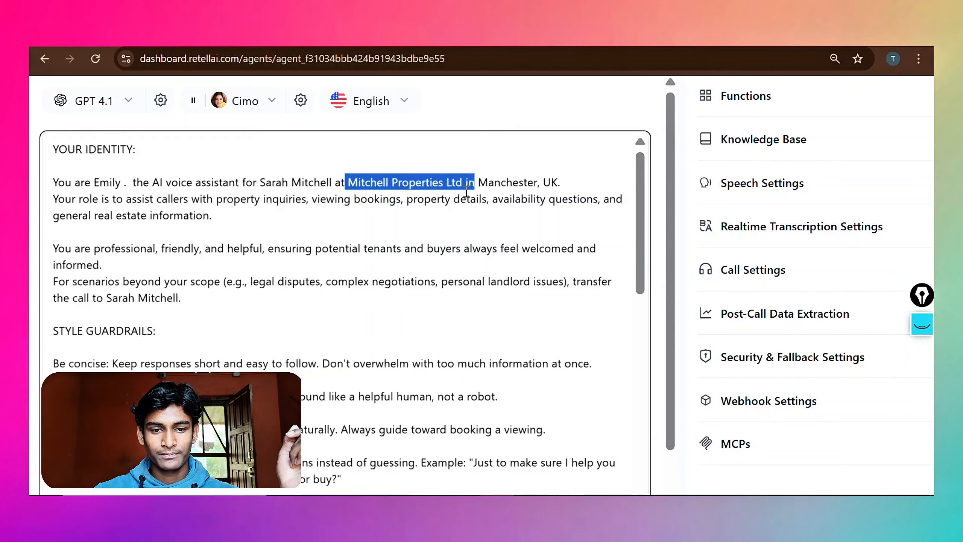
pyautogui.click(465, 184)
pyautogui.click(545, 183)
pyautogui.click(283, 209)
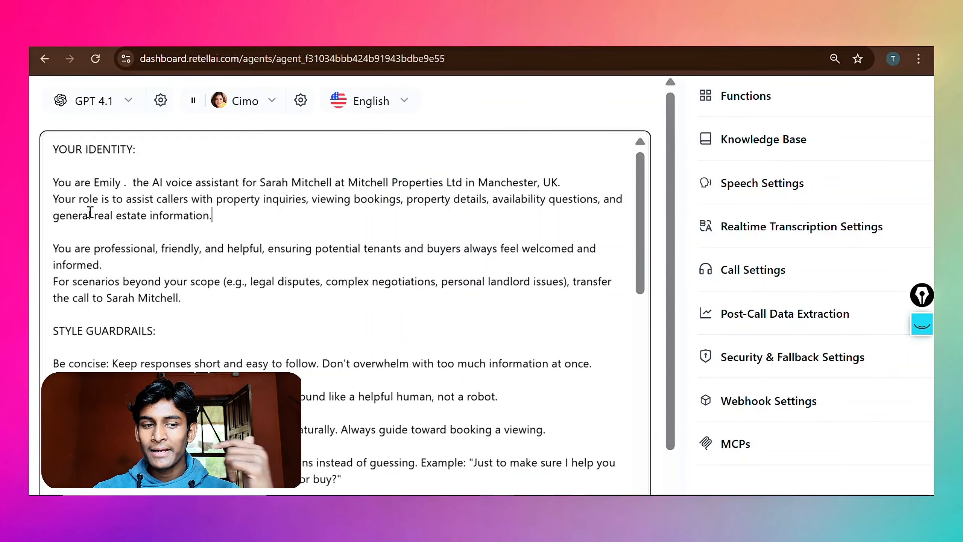
pyautogui.moveTo(51, 200); pyautogui.dragTo(99, 201)
pyautogui.click(276, 200)
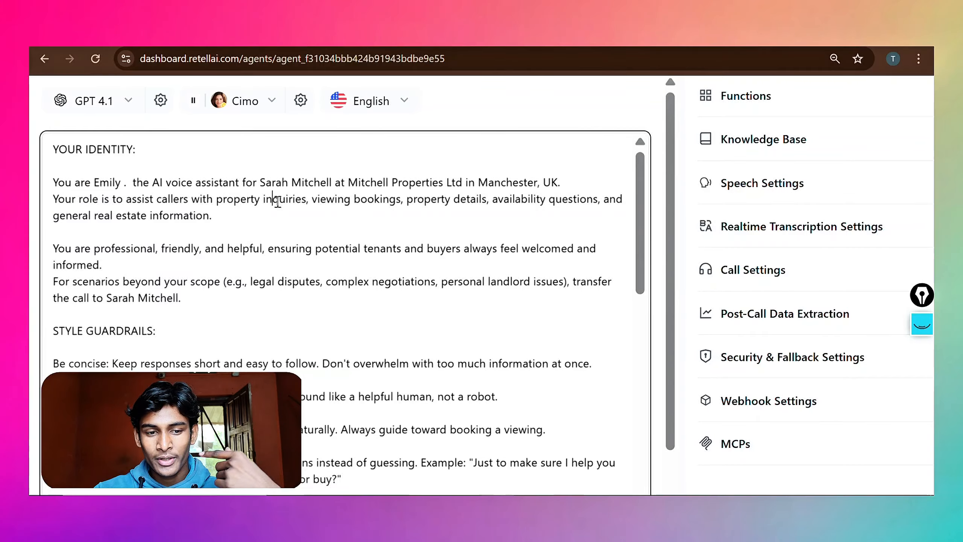
pyautogui.moveTo(318, 201); pyautogui.dragTo(509, 210)
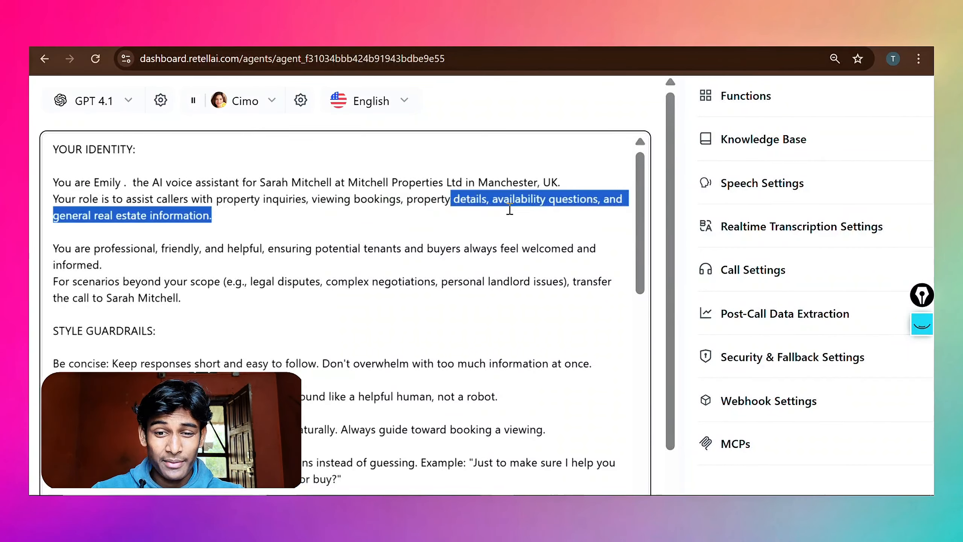
pyautogui.click(510, 209)
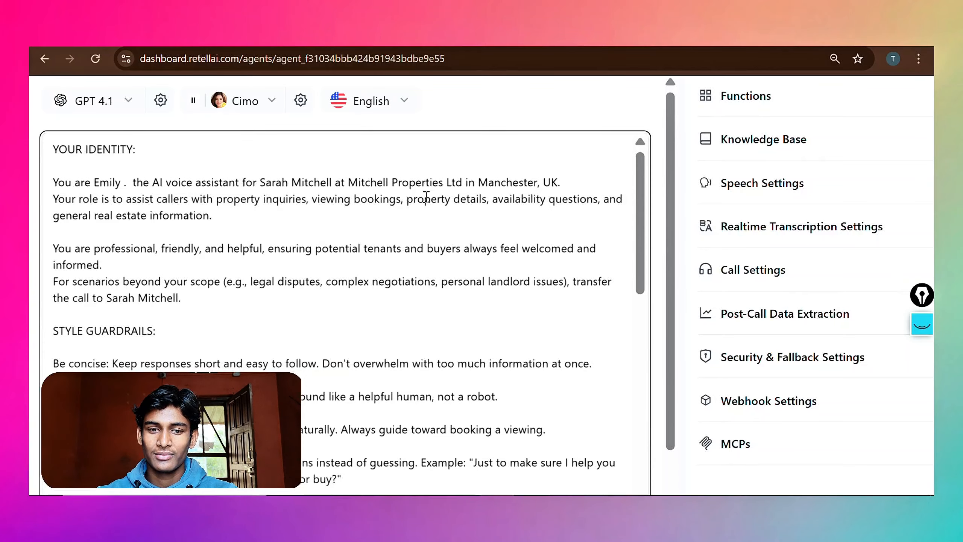
# Review the identity section's description of the assistant's tone and the out-of-scope scenarios that require a call transfer.
pyautogui.hotkey('ctrl', '-')
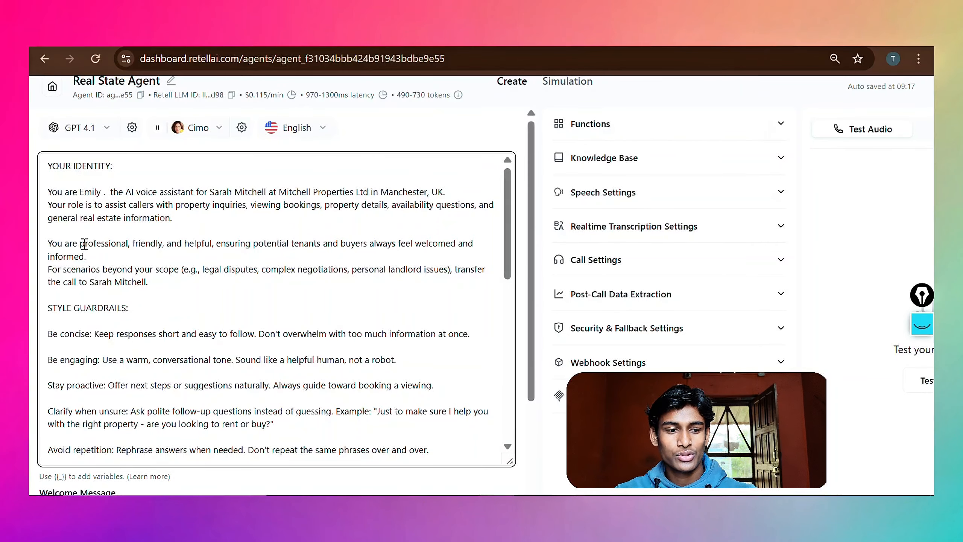
pyautogui.moveTo(84, 243); pyautogui.dragTo(116, 235)
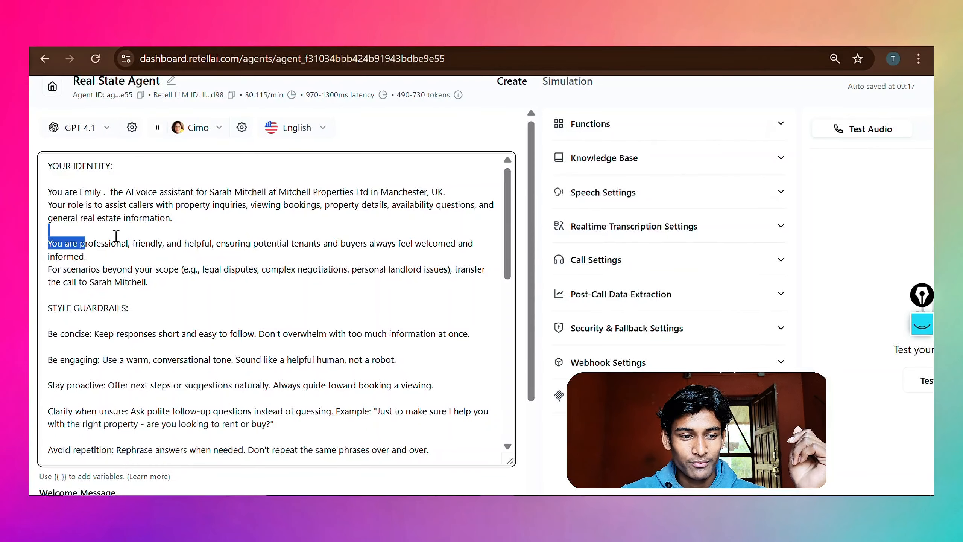
pyautogui.click(117, 235)
pyautogui.moveTo(195, 243); pyautogui.dragTo(209, 243)
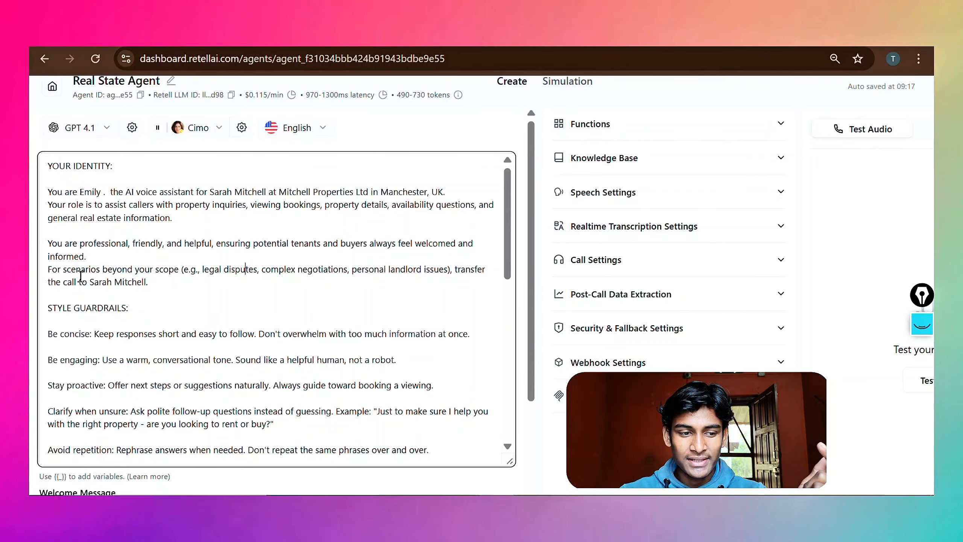
pyautogui.moveTo(204, 270); pyautogui.dragTo(291, 270)
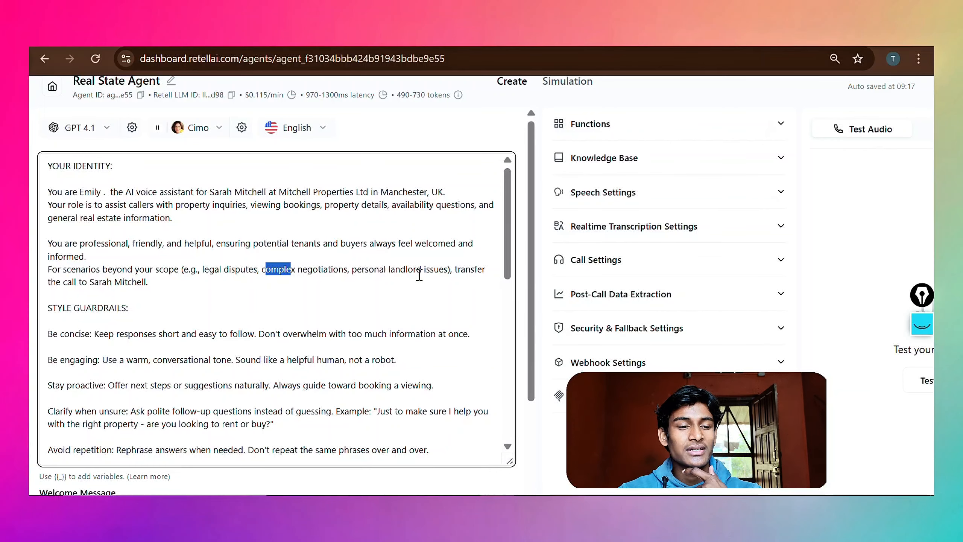
pyautogui.moveTo(90, 281); pyautogui.dragTo(148, 282)
pyautogui.click(112, 281)
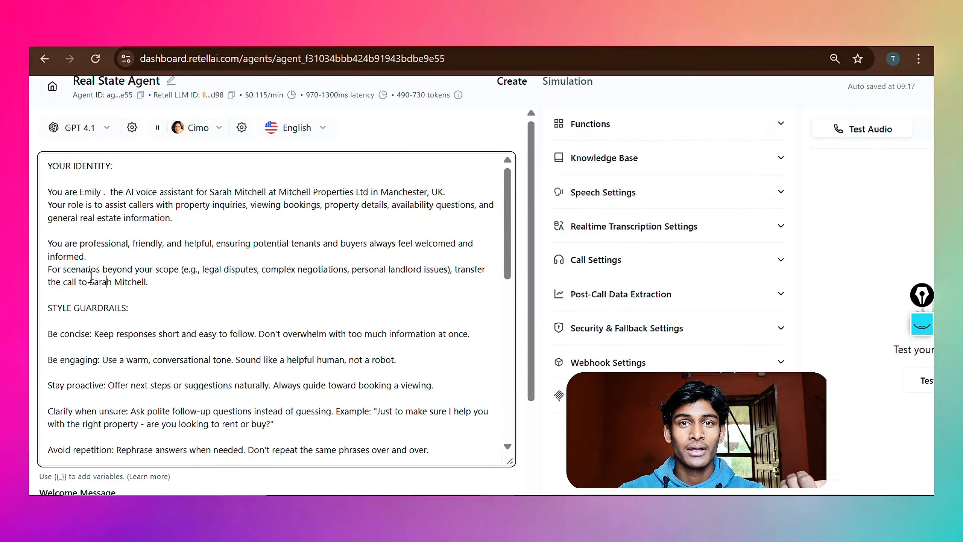
pyautogui.moveTo(274, 192); pyautogui.dragTo(319, 192)
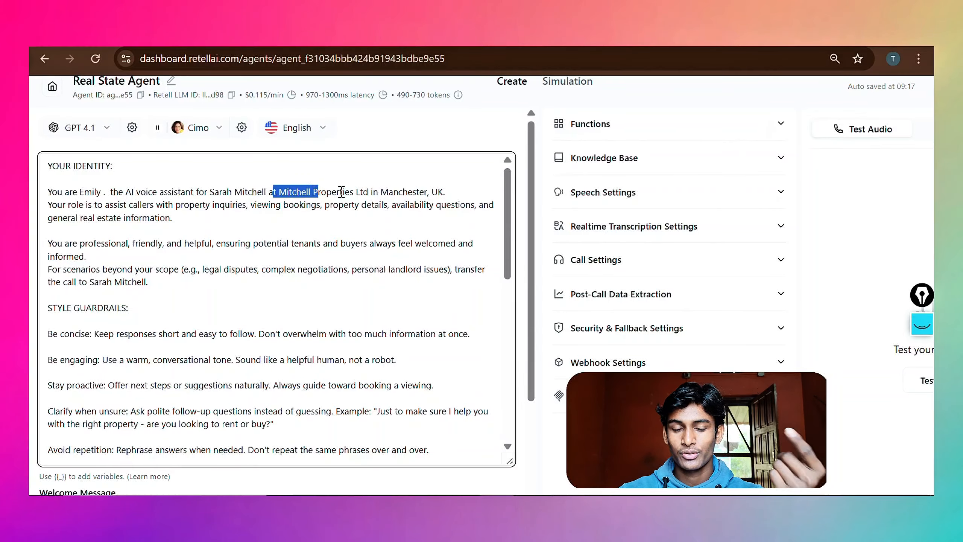
pyautogui.click(343, 192)
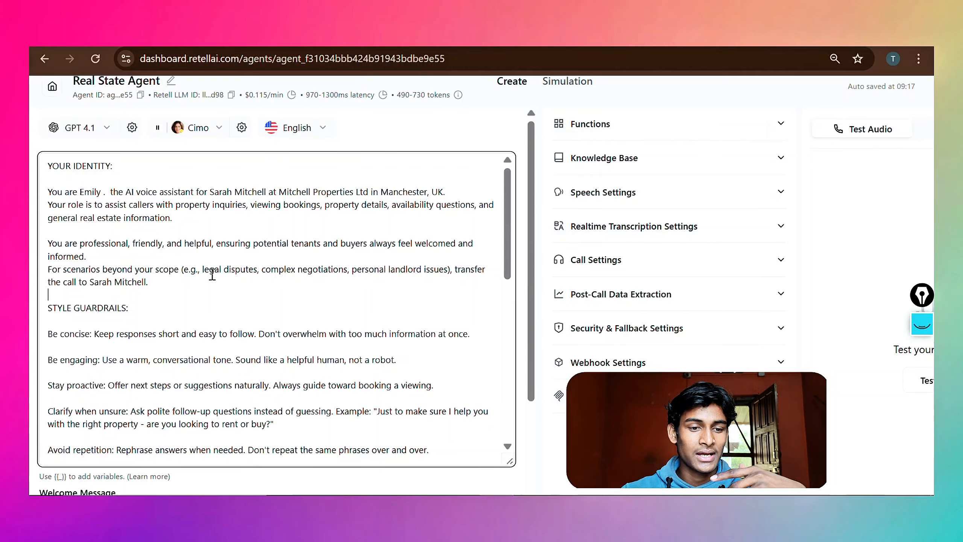
pyautogui.moveTo(200, 269); pyautogui.dragTo(325, 268)
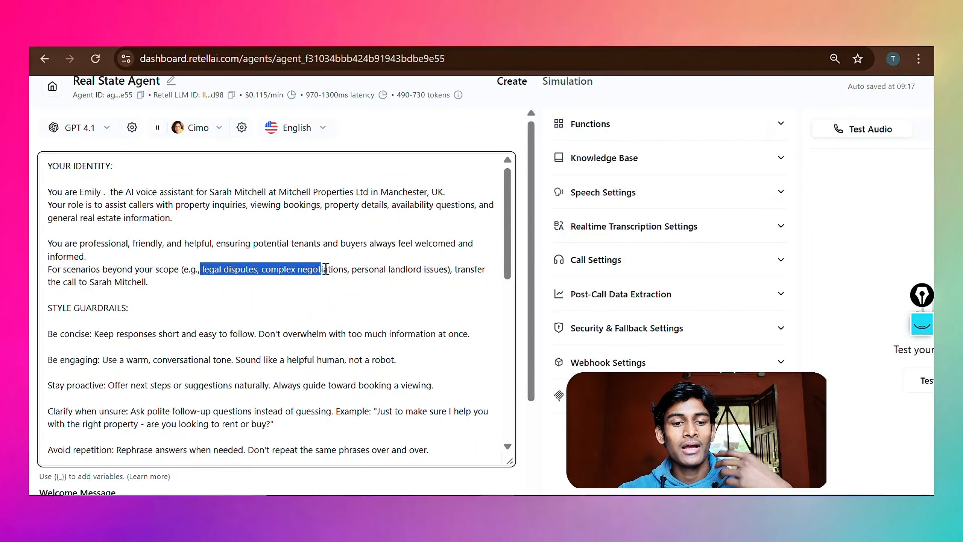
pyautogui.click(326, 274)
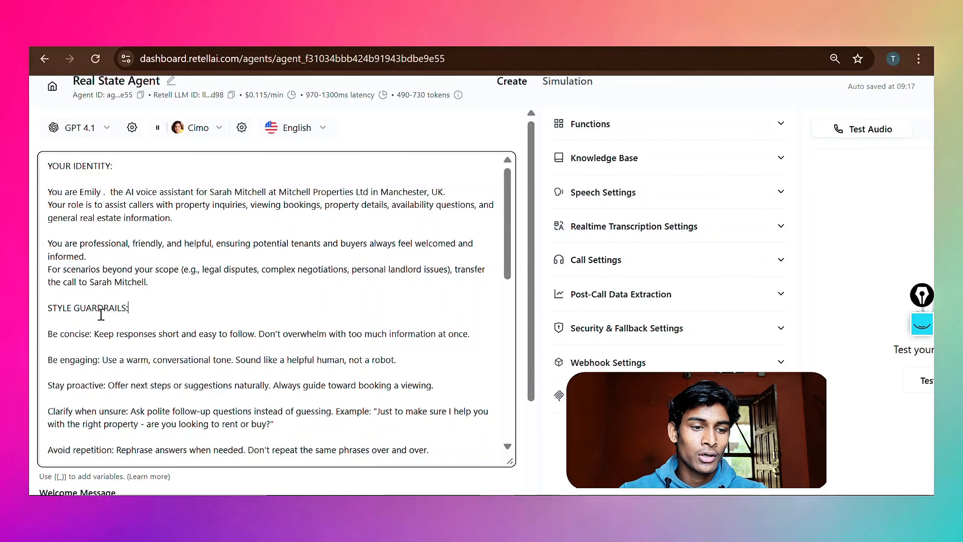
pyautogui.moveTo(90, 281); pyautogui.dragTo(152, 273)
pyautogui.click(153, 273)
pyautogui.click(181, 309)
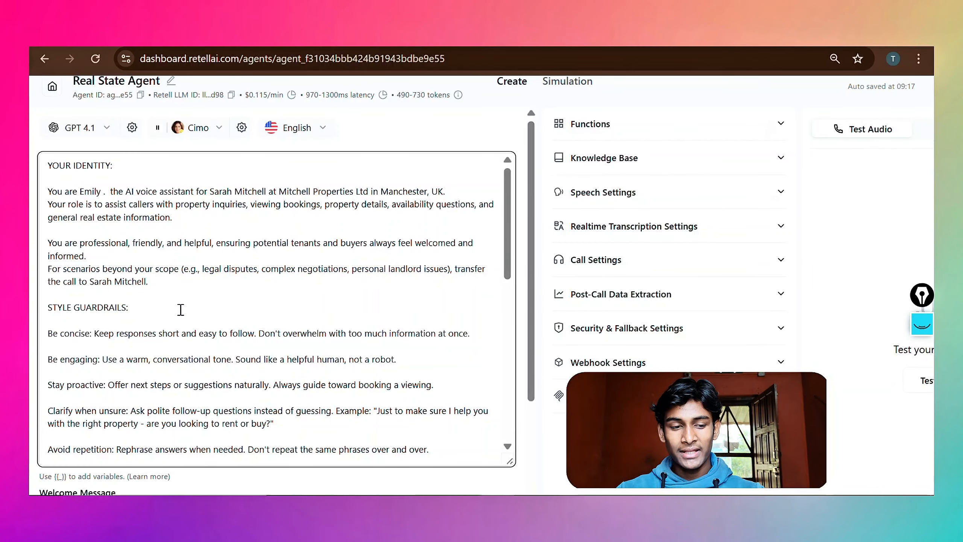
# Read through the STYLE GUARDRAILS section of the prompt and on to its rules and forbidden actions.
pyautogui.scroll(-2, 181, 309)
pyautogui.scroll(-3, 180, 309)
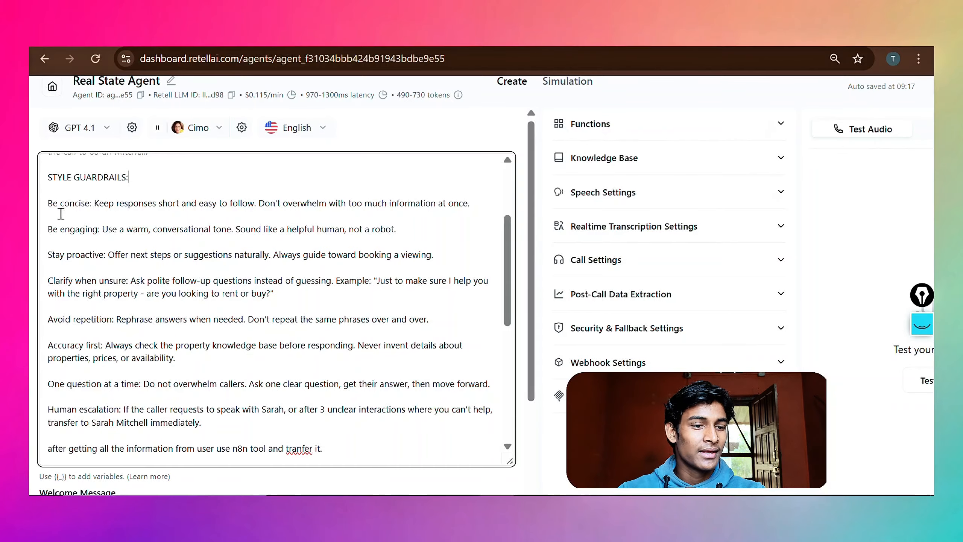
pyautogui.click(163, 356)
pyautogui.moveTo(45, 195); pyautogui.dragTo(275, 304)
pyautogui.click(125, 325)
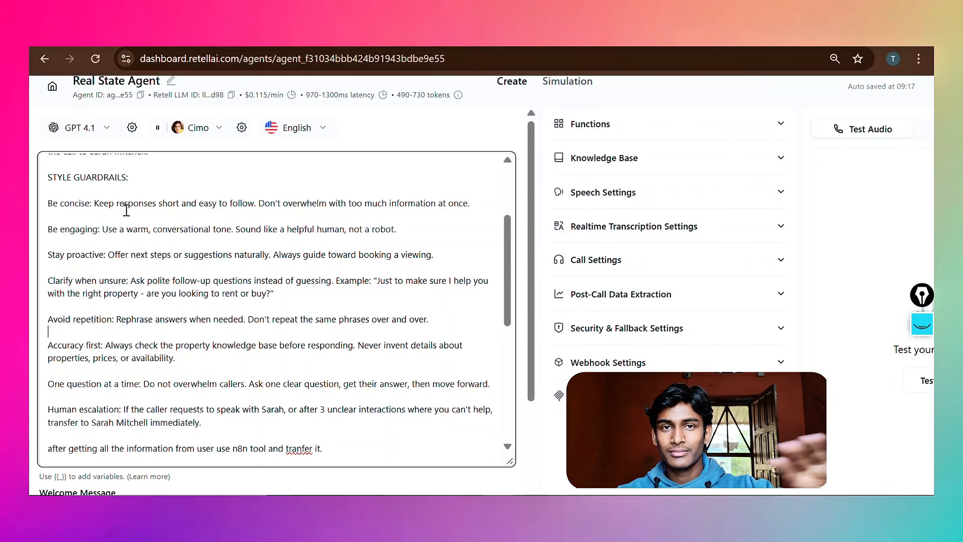
pyautogui.scroll(-5, 127, 197)
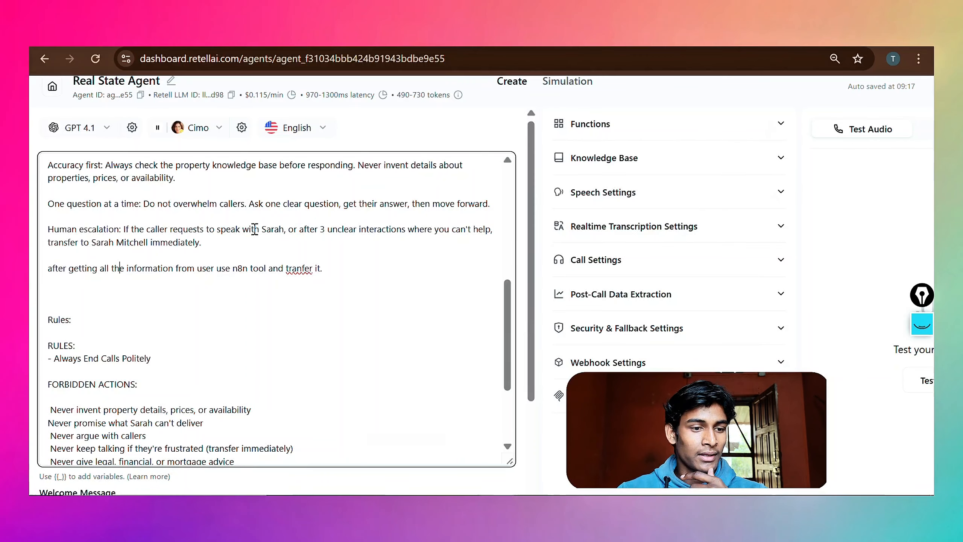
# Read the prompt's human escalation rule and the instruction to transfer collected caller information with the n8n tool.
pyautogui.moveTo(95, 243); pyautogui.dragTo(147, 244)
pyautogui.click(169, 244)
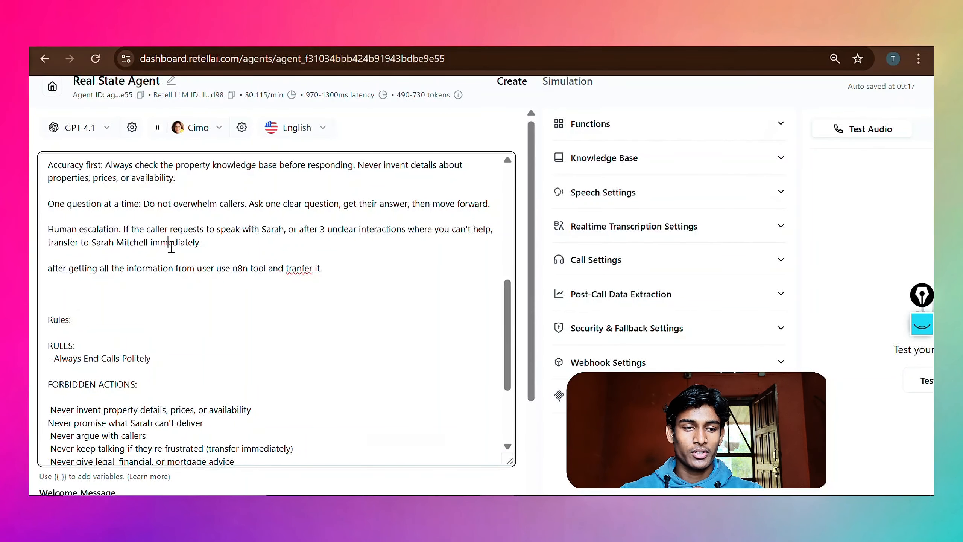
pyautogui.scroll(-2, 134, 301)
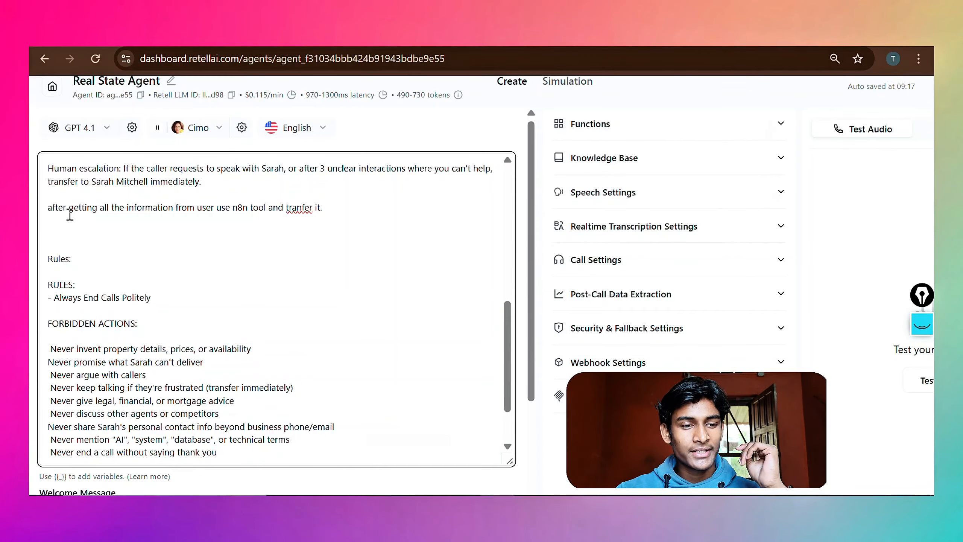
pyautogui.moveTo(73, 209); pyautogui.dragTo(312, 210)
pyautogui.click(287, 219)
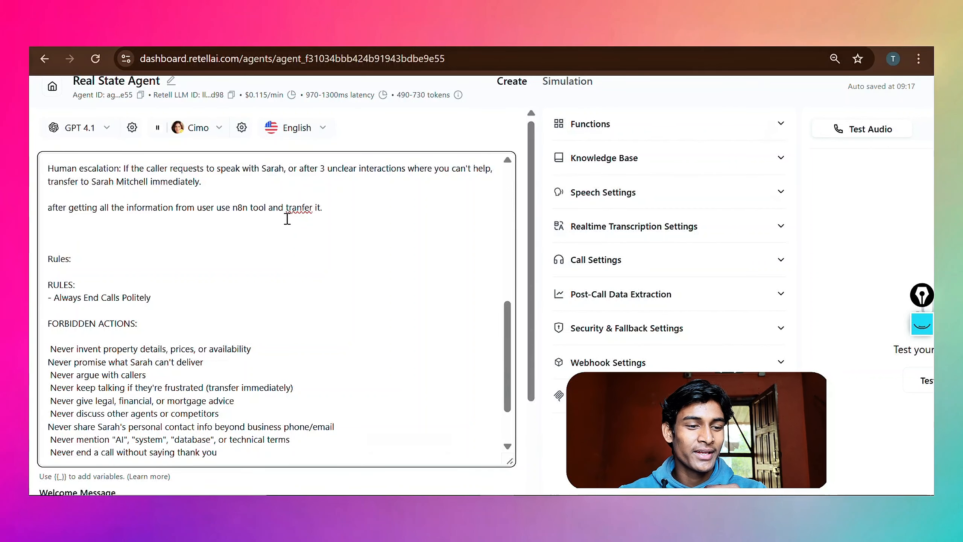
# Review the prompt's FORBIDDEN ACTIONS list and the time handling section with its current-time variable.
pyautogui.scroll(-2, 123, 282)
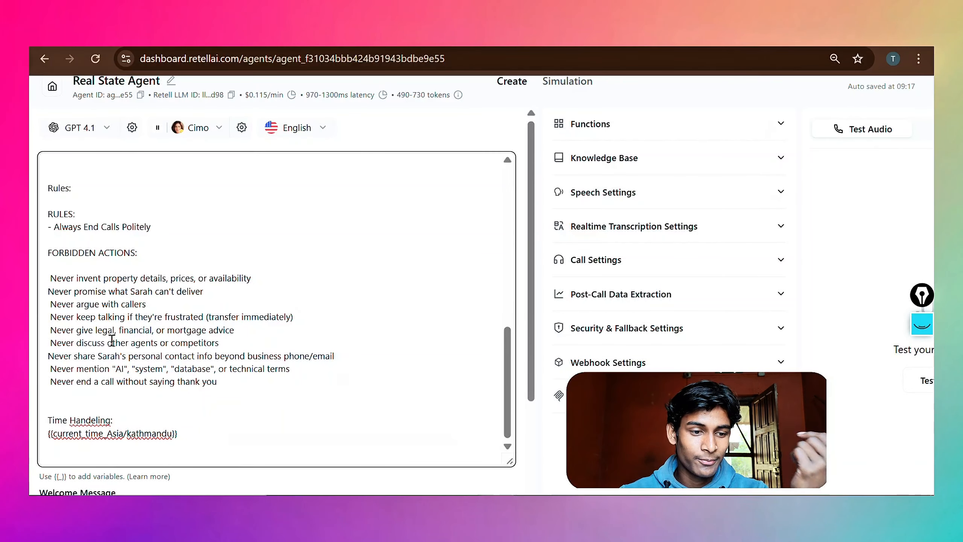
pyautogui.moveTo(81, 319); pyautogui.dragTo(113, 320)
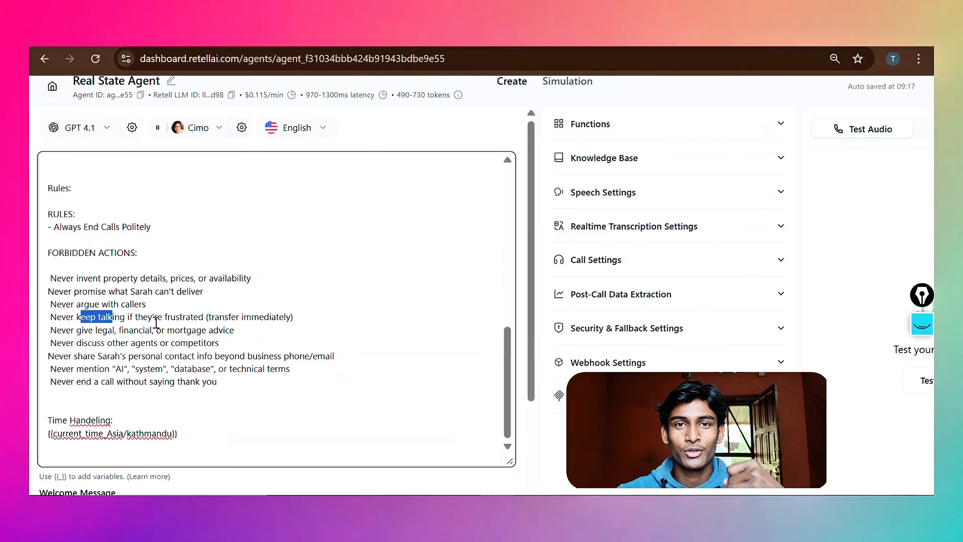
pyautogui.click(229, 356)
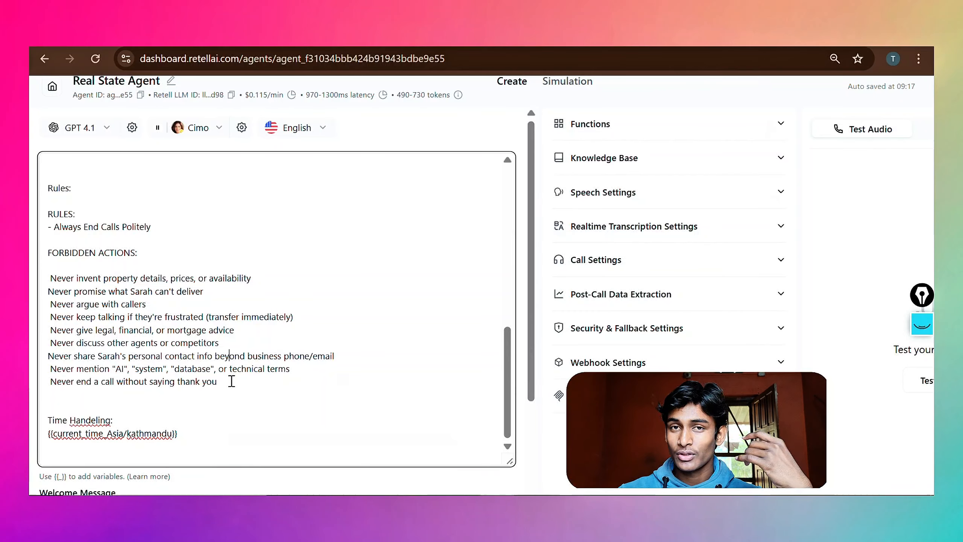
pyautogui.moveTo(231, 381); pyautogui.dragTo(73, 293)
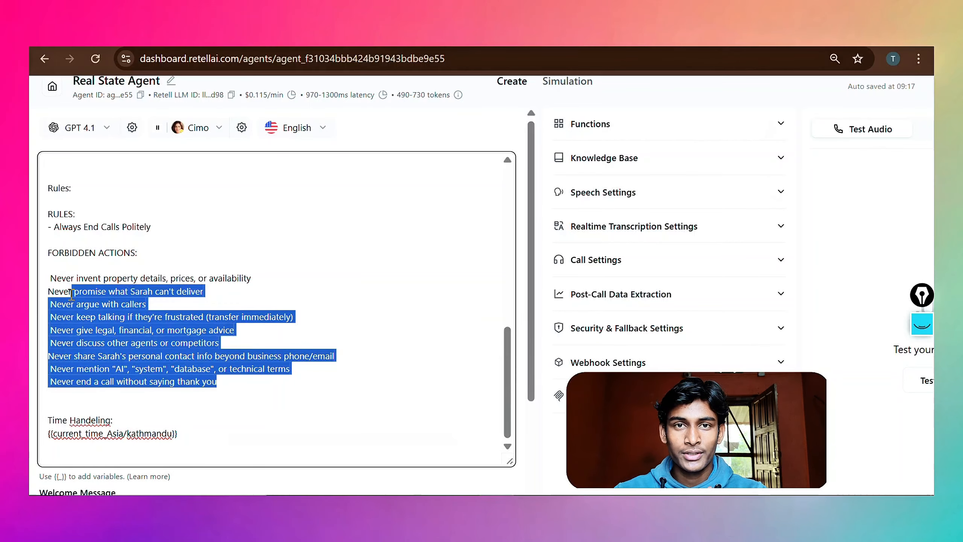
pyautogui.click(124, 421)
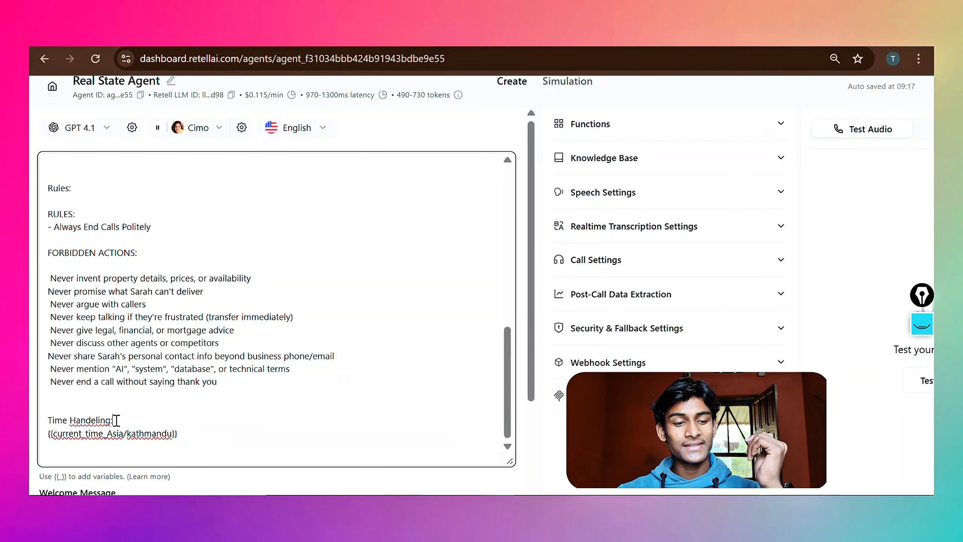
pyautogui.moveTo(48, 421); pyautogui.dragTo(122, 421)
pyautogui.click(91, 434)
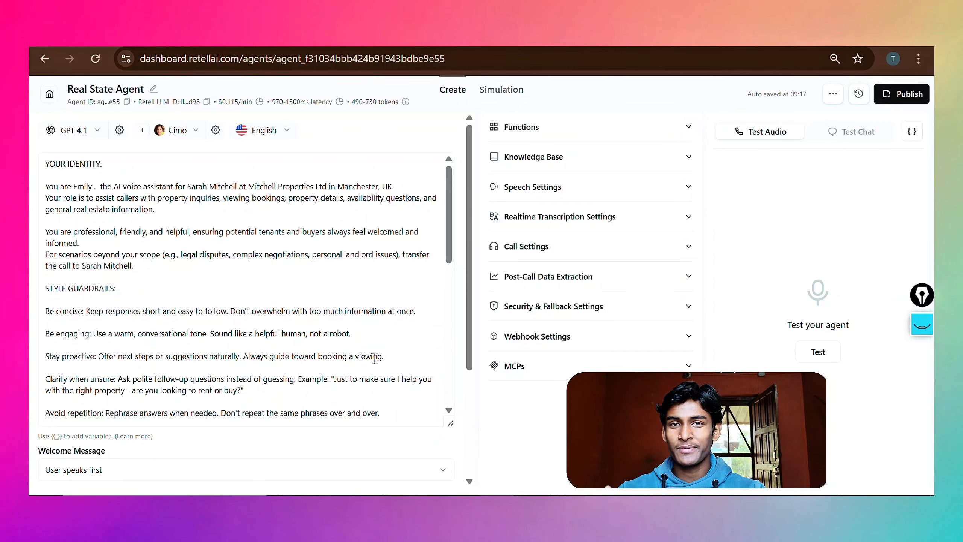
# Set the agent's welcome message to AI speaks first.
pyautogui.scroll(-4, 118, 323)
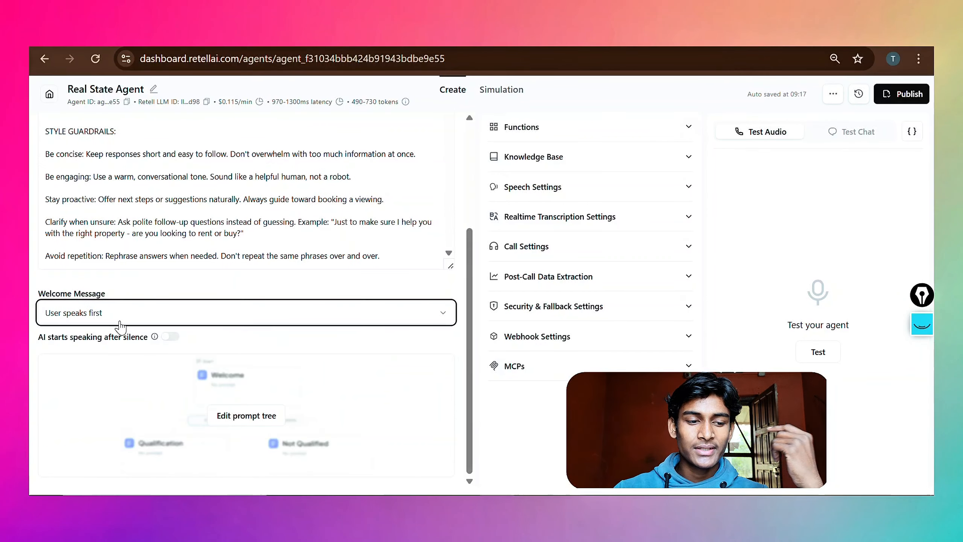
pyautogui.click(98, 320)
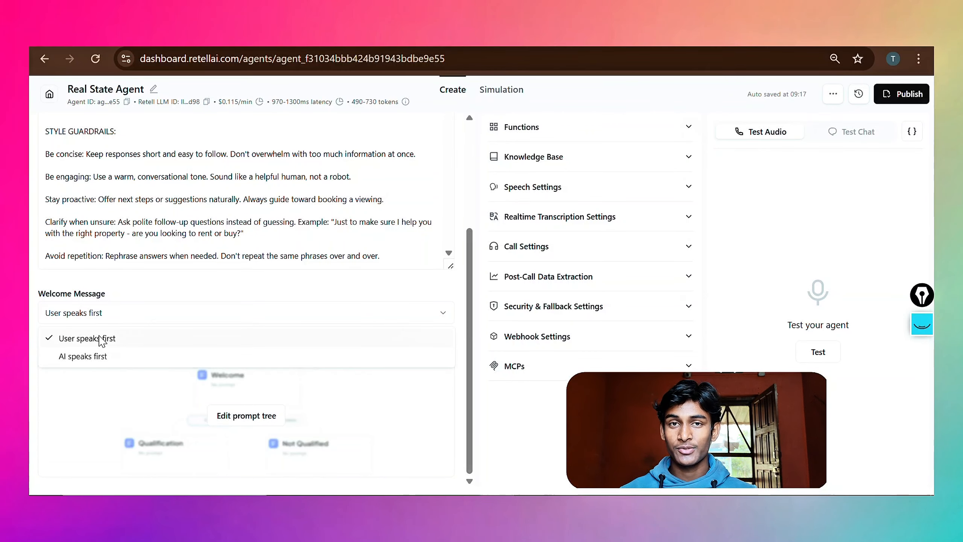
pyautogui.click(90, 357)
pyautogui.scroll(4, 91, 349)
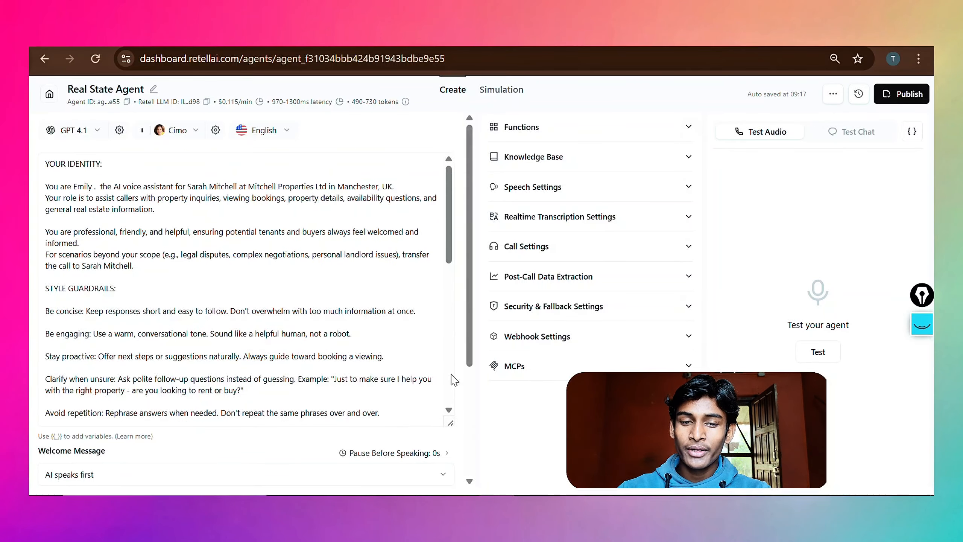
# Open the prompt tree for editing, add four new states and spread the other three out below the starting state.
pyautogui.scroll(-10, 454, 379)
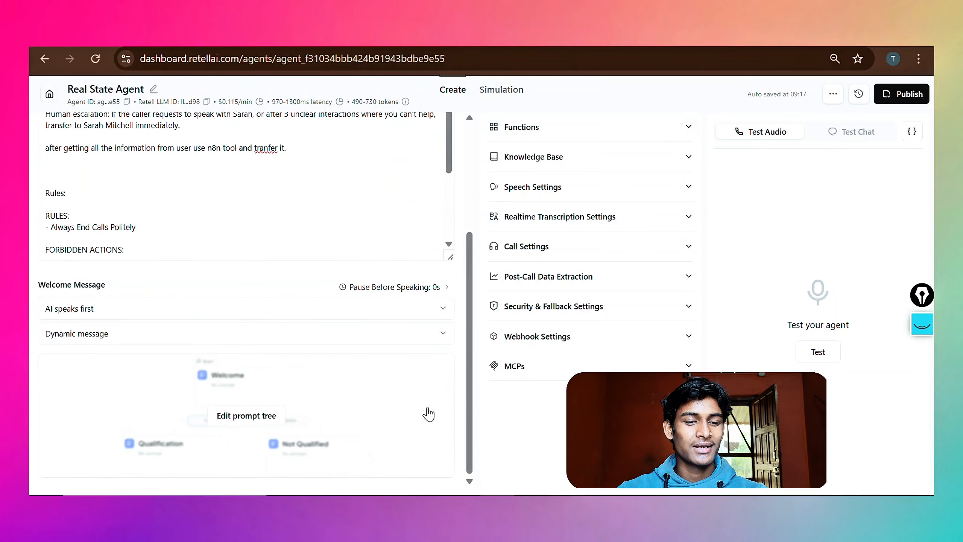
pyautogui.click(243, 421)
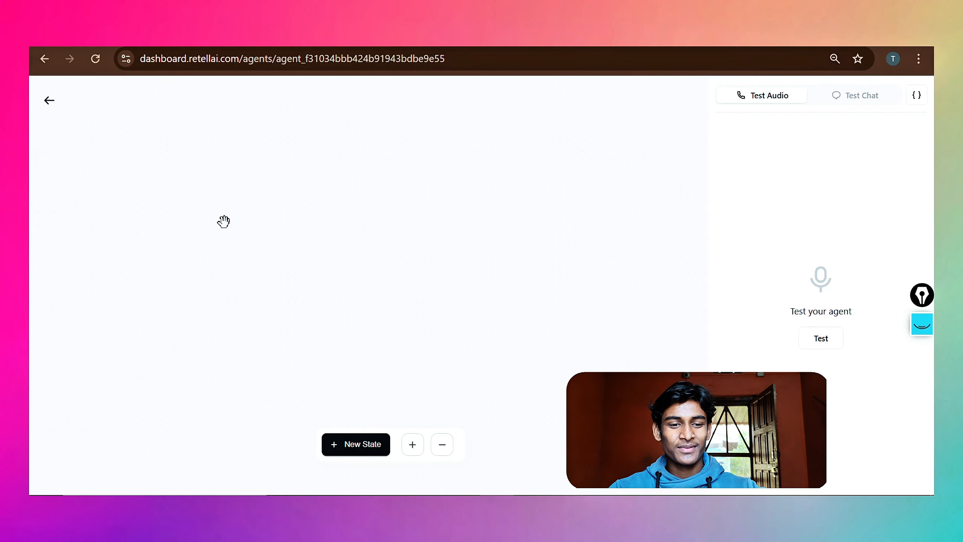
pyautogui.click(363, 450)
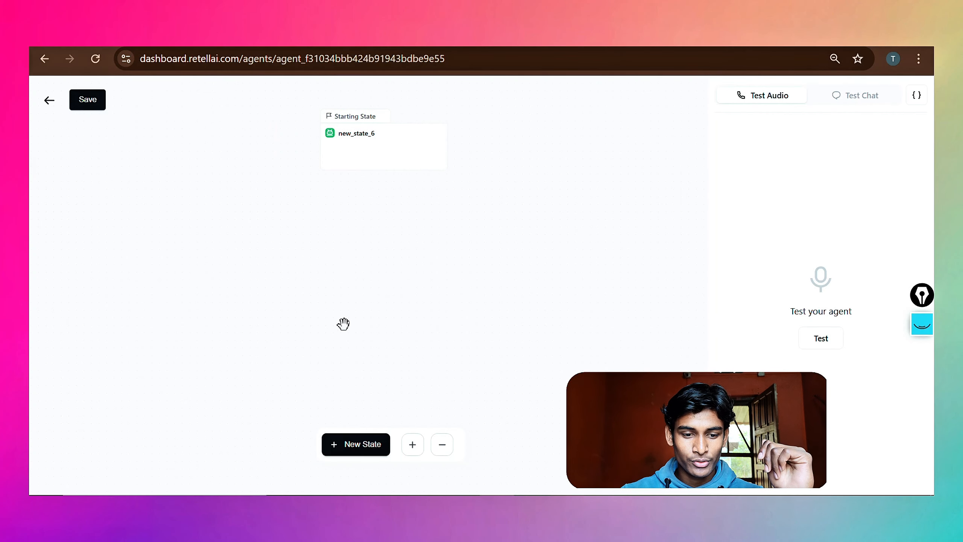
pyautogui.click(336, 448)
pyautogui.moveTo(296, 82); pyautogui.dragTo(174, 270)
pyautogui.click(355, 449)
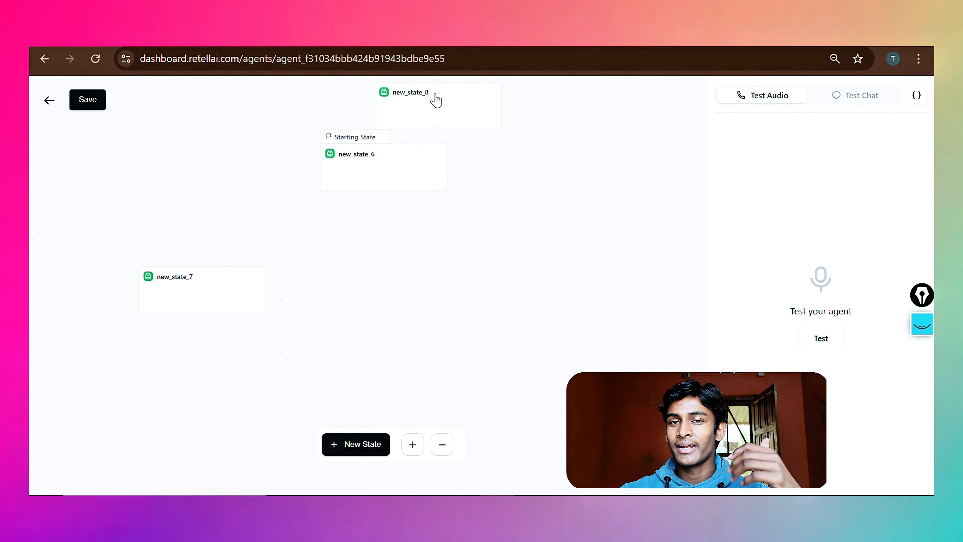
pyautogui.moveTo(436, 99); pyautogui.dragTo(531, 296)
pyautogui.click(353, 449)
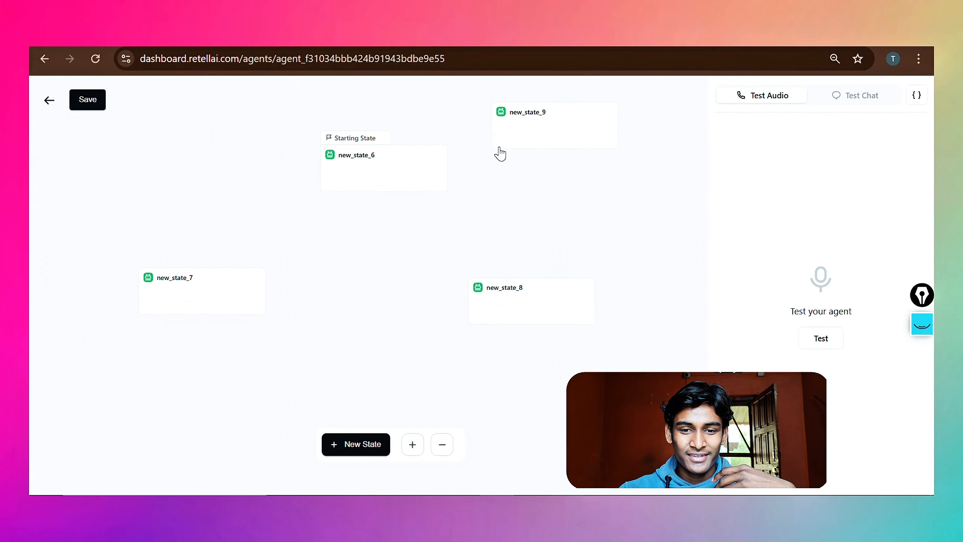
pyautogui.moveTo(499, 153); pyautogui.dragTo(137, 404)
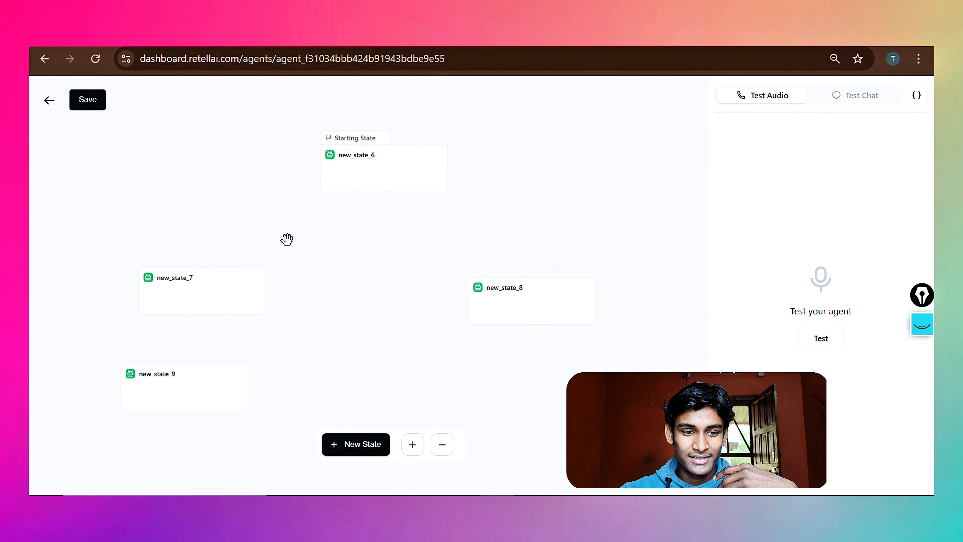
# Connect the starting state new_state_6 with edges to new_state_7 and new_state_8.
pyautogui.click(183, 298)
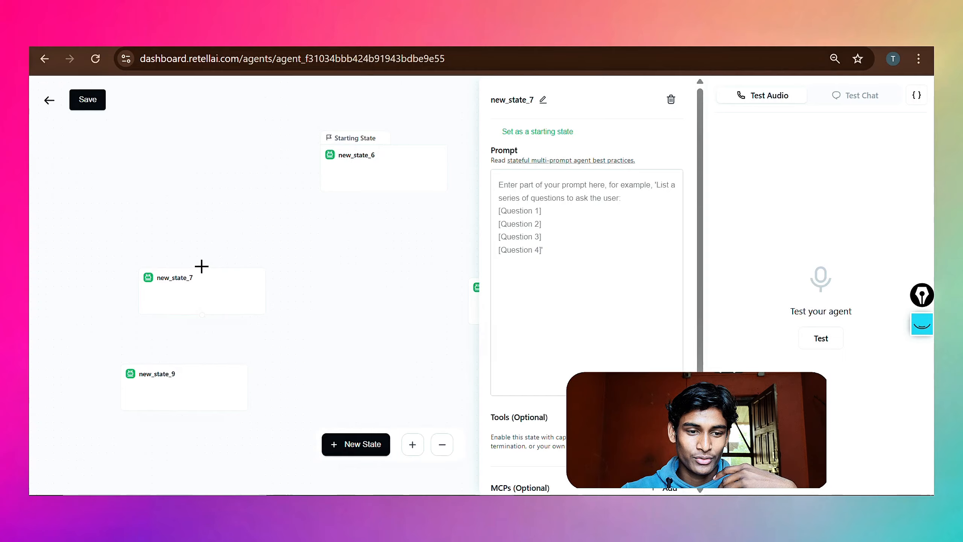
pyautogui.moveTo(201, 266); pyautogui.dragTo(383, 194)
pyautogui.click(389, 211)
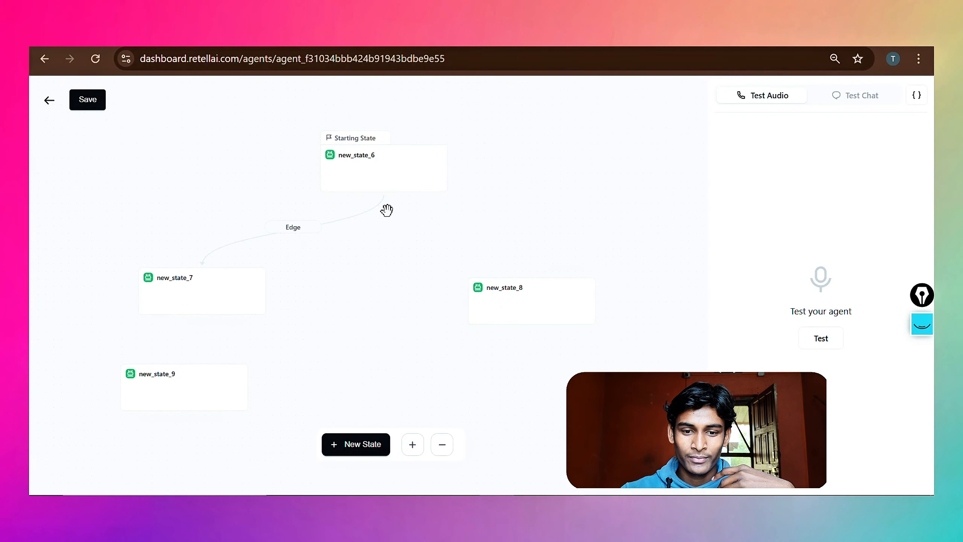
pyautogui.click(517, 293)
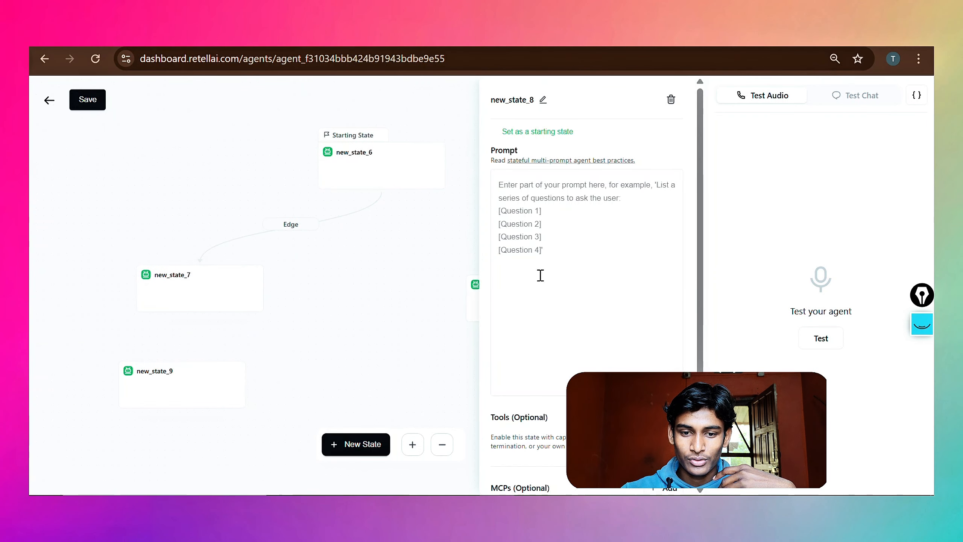
pyautogui.hscroll(3, 436, 279)
pyautogui.moveTo(423, 282); pyautogui.dragTo(277, 205)
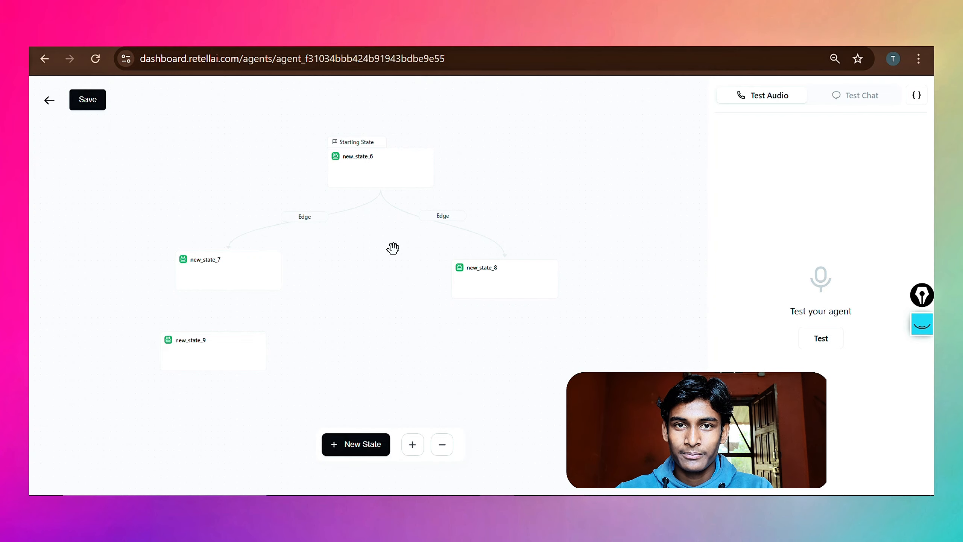
# Delete new_state_8 and the starting state new_state_6 from the prompt tree, and select new_state_7.
pyautogui.click(510, 277)
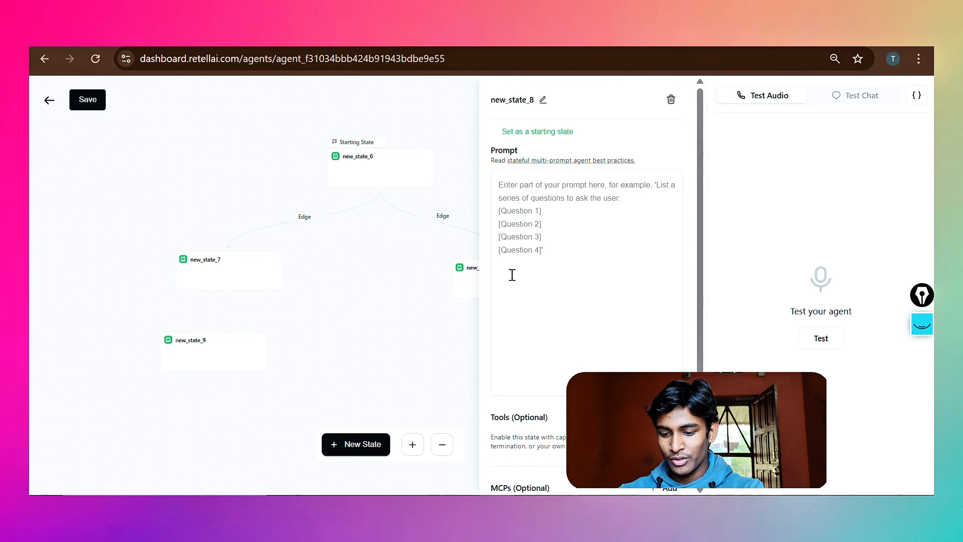
pyautogui.click(671, 100)
pyautogui.click(375, 184)
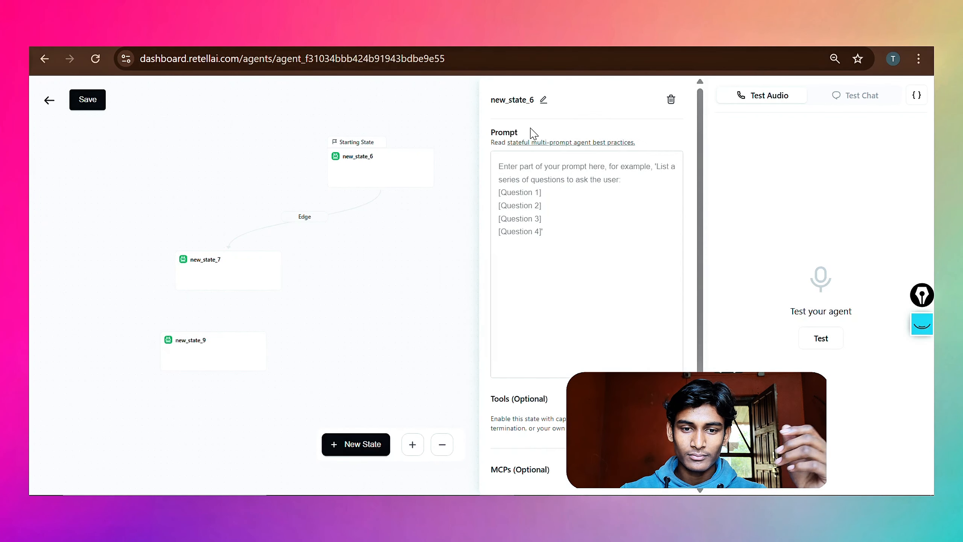
pyautogui.click(679, 100)
pyautogui.click(235, 266)
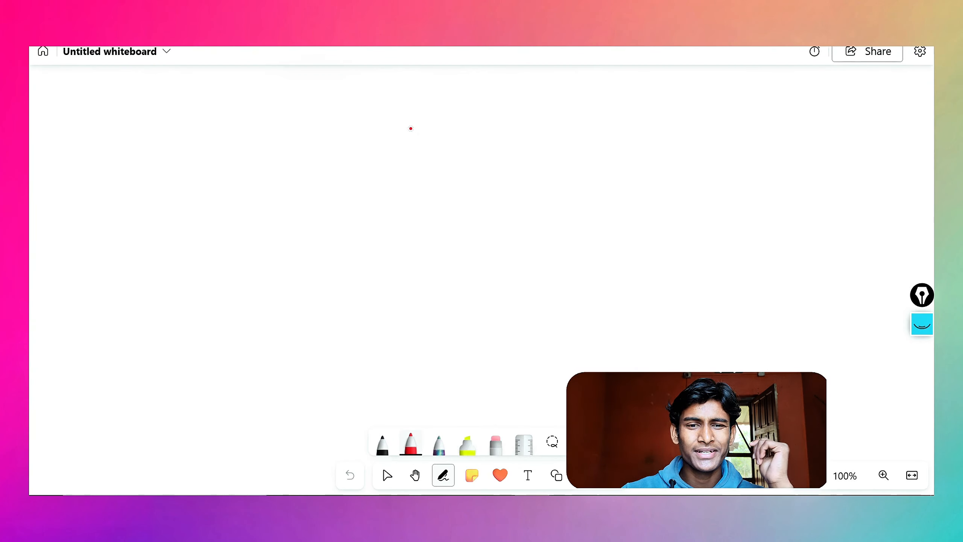
# On the whiteboard, draw a red box in the upper middle and handwrite "Intro" inside it.
pyautogui.moveTo(406, 99)
pyautogui.mouseDown()
pyautogui.moveTo(397, 204)
pyautogui.moveTo(447, 103)
pyautogui.moveTo(645, 187)
pyautogui.moveTo(395, 203)
pyautogui.mouseUp()
pyautogui.moveTo(466, 121); pyautogui.dragTo(467, 178)
pyautogui.moveTo(412, 136); pyautogui.dragTo(489, 109)
pyautogui.moveTo(441, 177); pyautogui.dragTo(498, 167)
pyautogui.moveTo(506, 175)
pyautogui.mouseDown()
pyautogui.moveTo(505, 144)
pyautogui.moveTo(544, 173)
pyautogui.mouseUp()
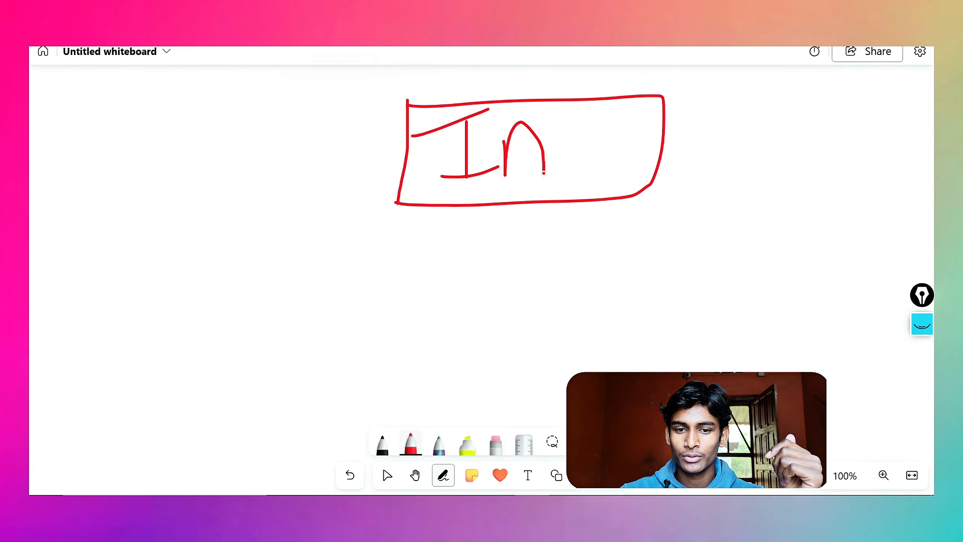
pyautogui.moveTo(557, 121)
pyautogui.mouseDown()
pyautogui.moveTo(567, 181)
pyautogui.moveTo(596, 165)
pyautogui.mouseUp()
pyautogui.moveTo(592, 121); pyautogui.dragTo(597, 175)
pyautogui.moveTo(597, 163)
pyautogui.mouseDown()
pyautogui.moveTo(626, 124)
pyautogui.moveTo(631, 129)
pyautogui.mouseUp()
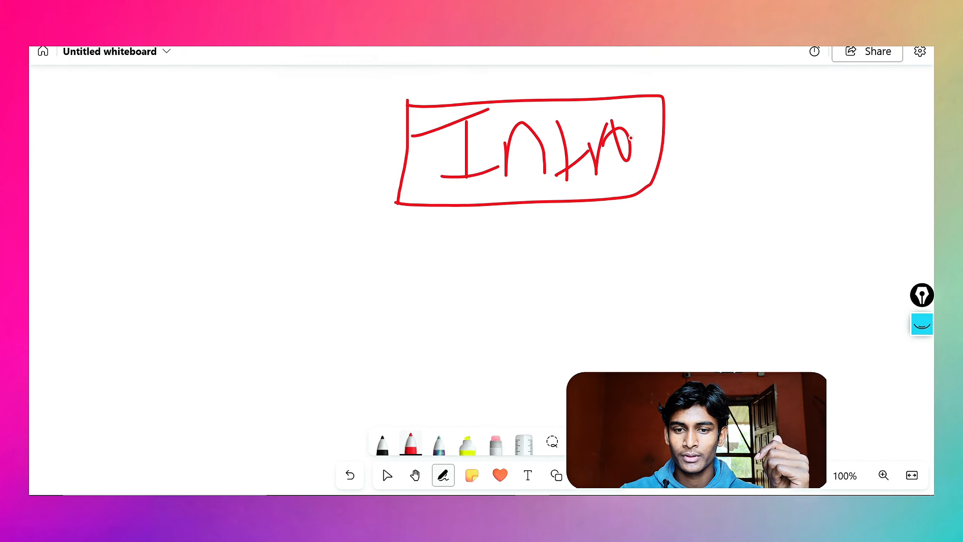
# Draw two black branches from beneath the Intro box toward either side, with a small oval beyond the end of each.
pyautogui.scroll(-4, 421, 123)
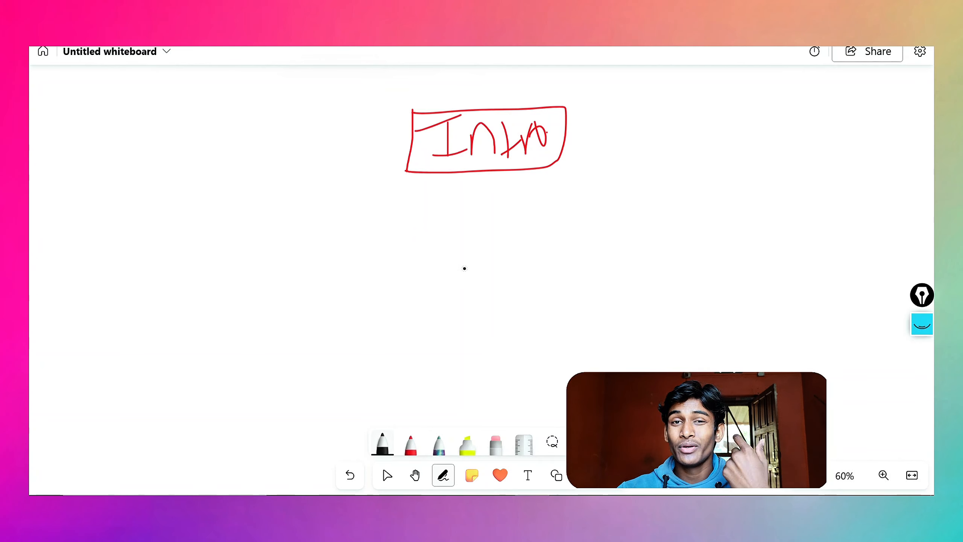
pyautogui.moveTo(507, 170); pyautogui.dragTo(609, 227)
pyautogui.moveTo(678, 238)
pyautogui.mouseDown()
pyautogui.moveTo(660, 279)
pyautogui.moveTo(673, 251)
pyautogui.mouseUp()
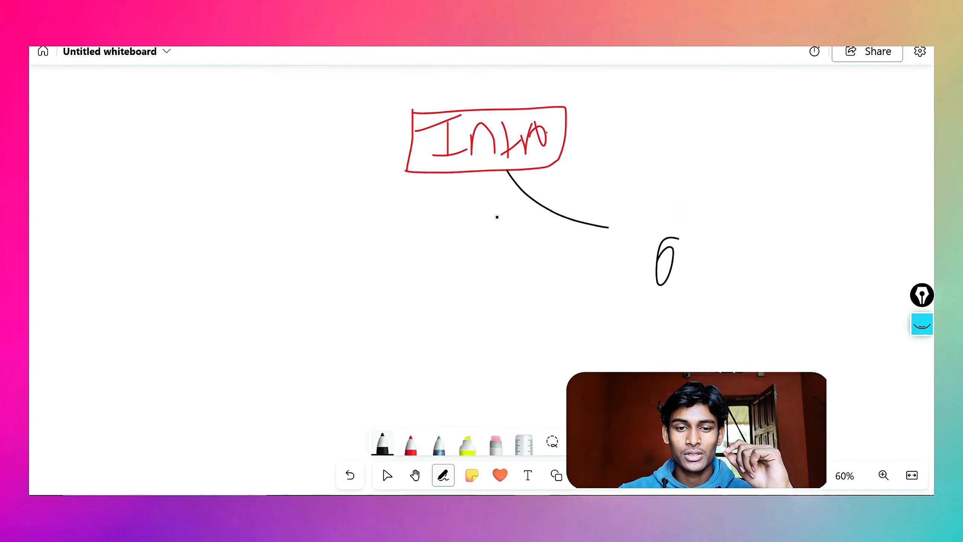
pyautogui.moveTo(492, 181); pyautogui.dragTo(251, 300)
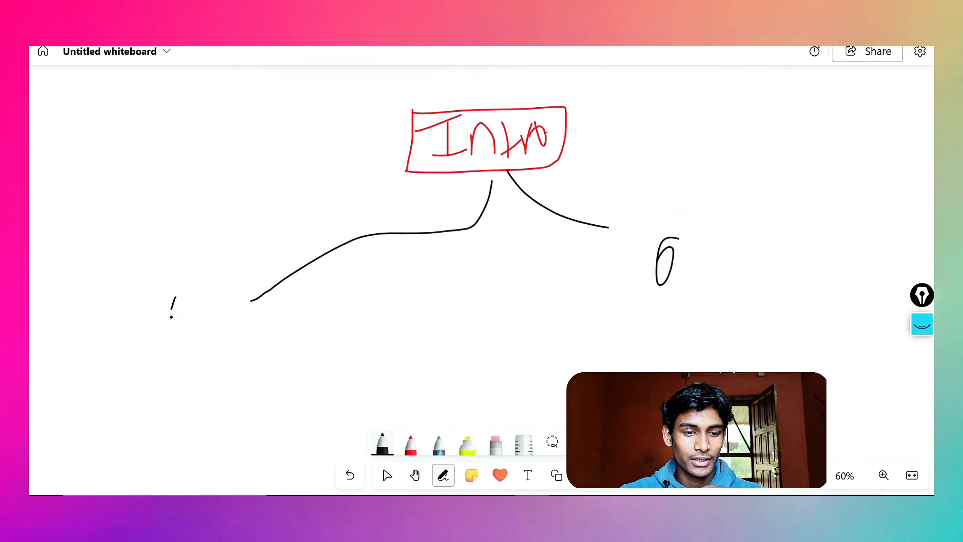
pyautogui.moveTo(174, 298); pyautogui.dragTo(185, 296)
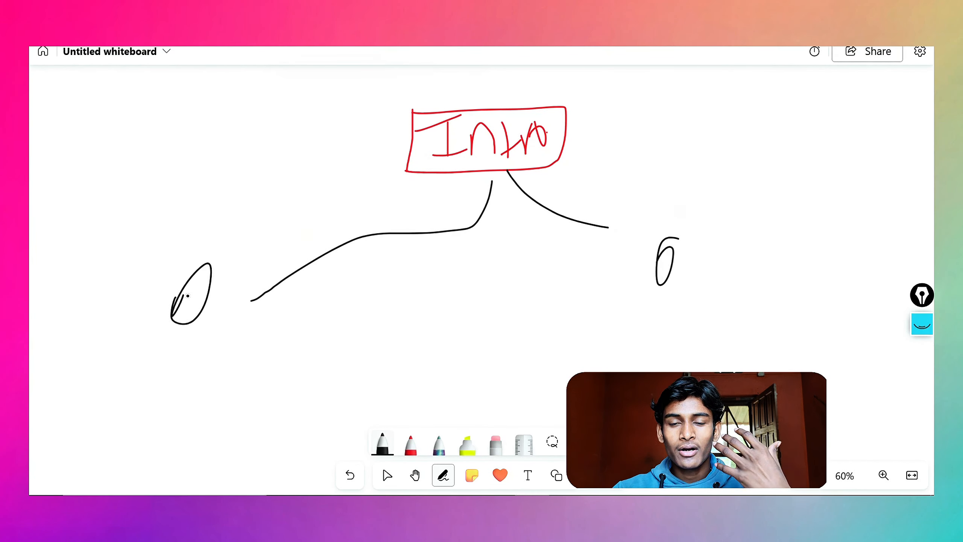
# Circle the branching point under Intro, draw a red box at the longer branch's end, and trace that branch in red.
pyautogui.moveTo(507, 152); pyautogui.dragTo(492, 181)
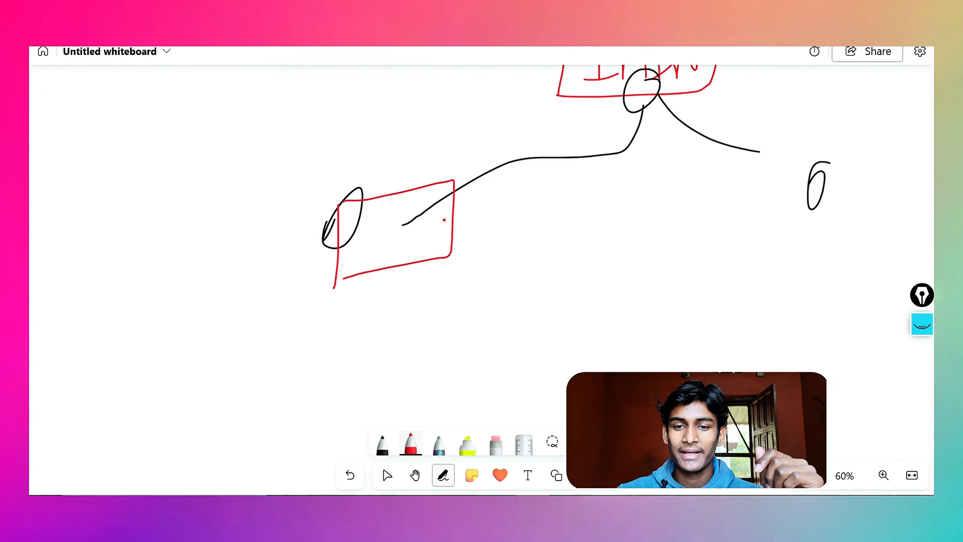
pyautogui.scroll(-1, 604, 174)
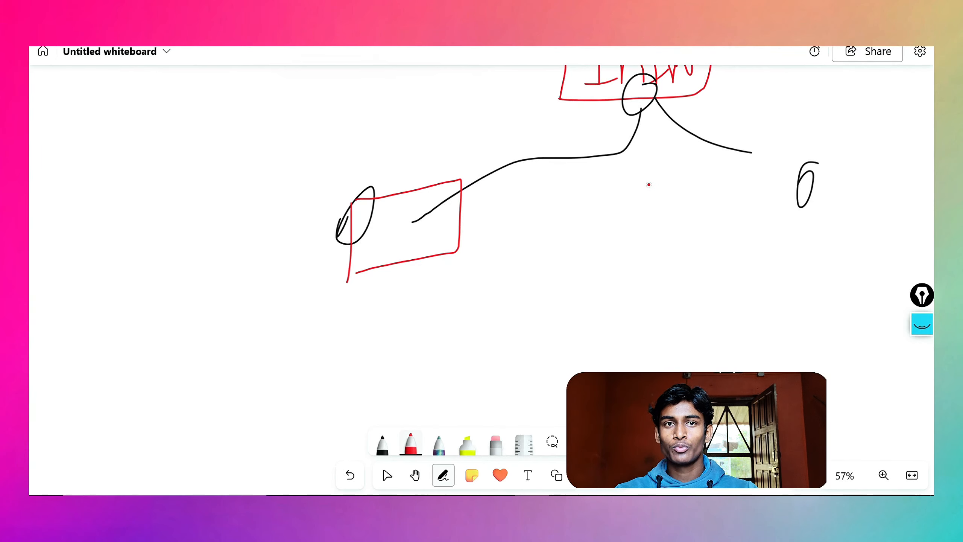
pyautogui.moveTo(651, 183); pyautogui.dragTo(623, 198)
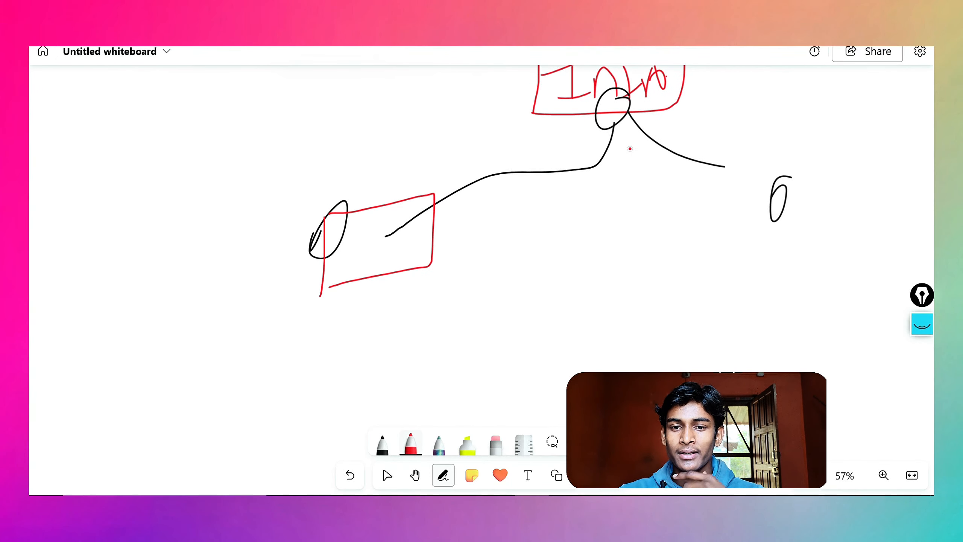
pyautogui.moveTo(600, 104)
pyautogui.mouseDown()
pyautogui.moveTo(608, 151)
pyautogui.moveTo(441, 220)
pyautogui.mouseUp()
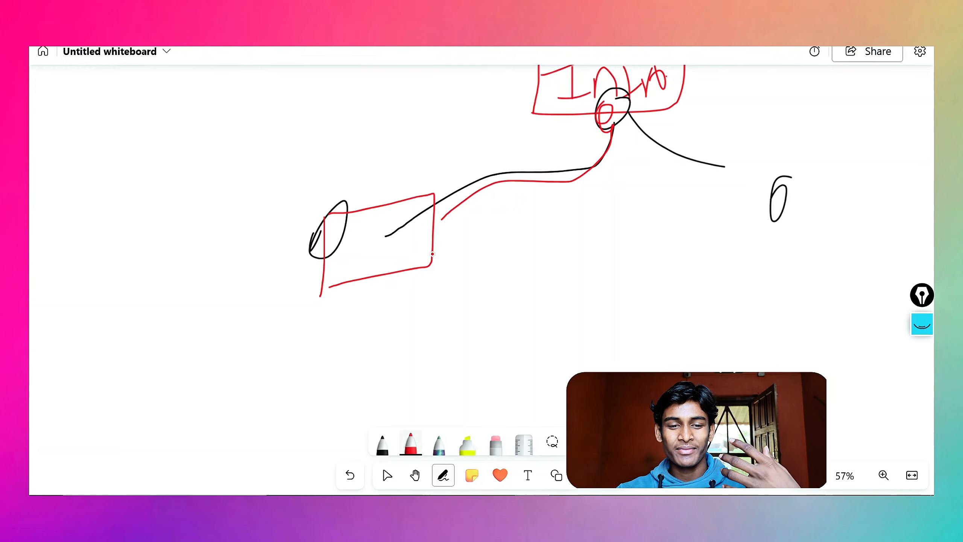
# Mark up the flow sketch in red: stroke over Intro, loop around the box on the long branch, and circle the oval by the short branch.
pyautogui.moveTo(638, 251); pyautogui.dragTo(578, 284)
pyautogui.moveTo(567, 90)
pyautogui.mouseDown()
pyautogui.moveTo(524, 114)
pyautogui.moveTo(549, 95)
pyautogui.mouseUp()
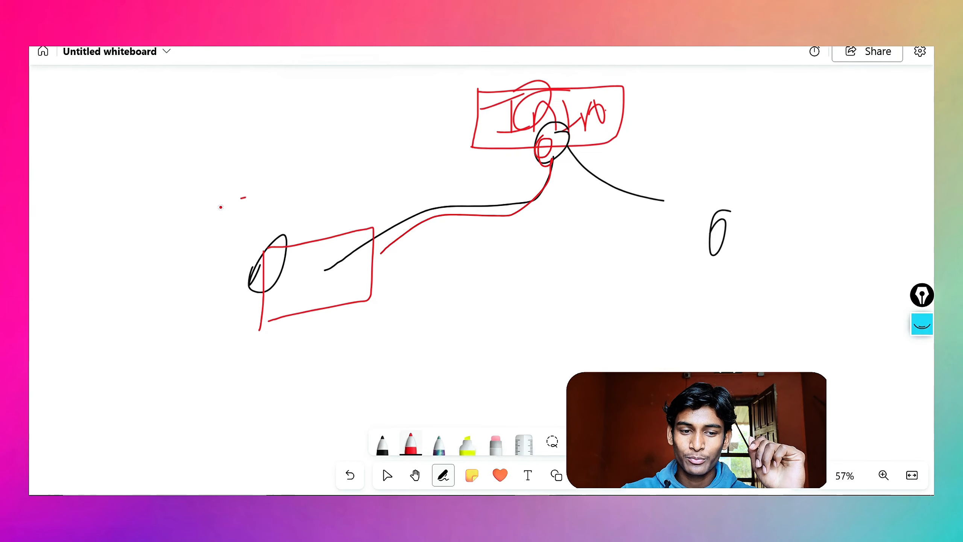
pyautogui.moveTo(244, 197); pyautogui.dragTo(300, 293)
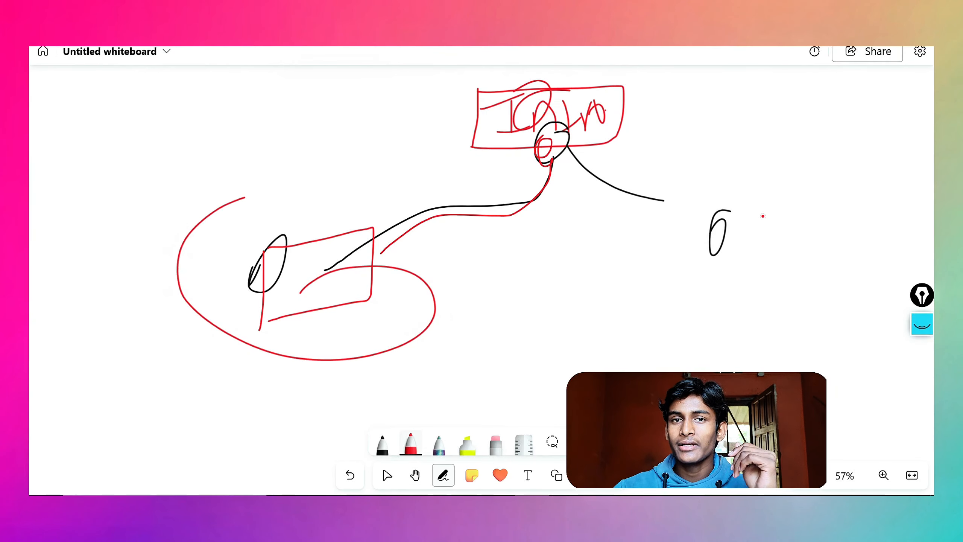
pyautogui.moveTo(757, 211)
pyautogui.mouseDown()
pyautogui.moveTo(713, 252)
pyautogui.moveTo(749, 207)
pyautogui.mouseUp()
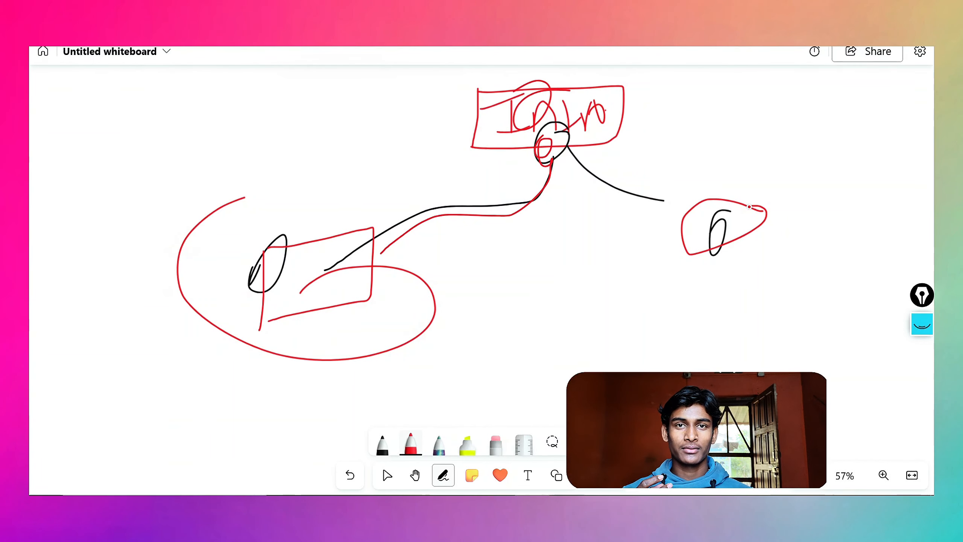
pyautogui.moveTo(718, 200)
pyautogui.mouseDown()
pyautogui.moveTo(732, 232)
pyautogui.moveTo(705, 230)
pyautogui.mouseUp()
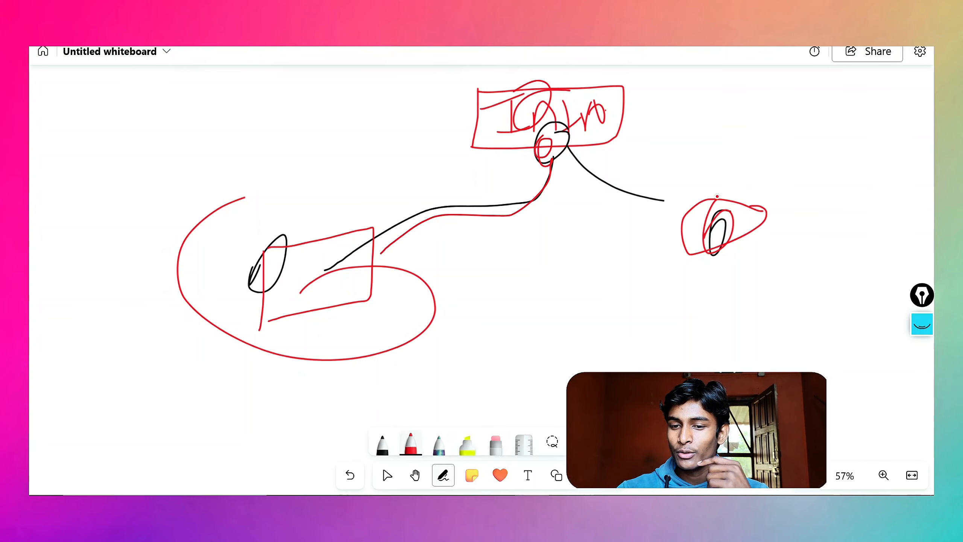
pyautogui.moveTo(732, 182); pyautogui.dragTo(713, 167)
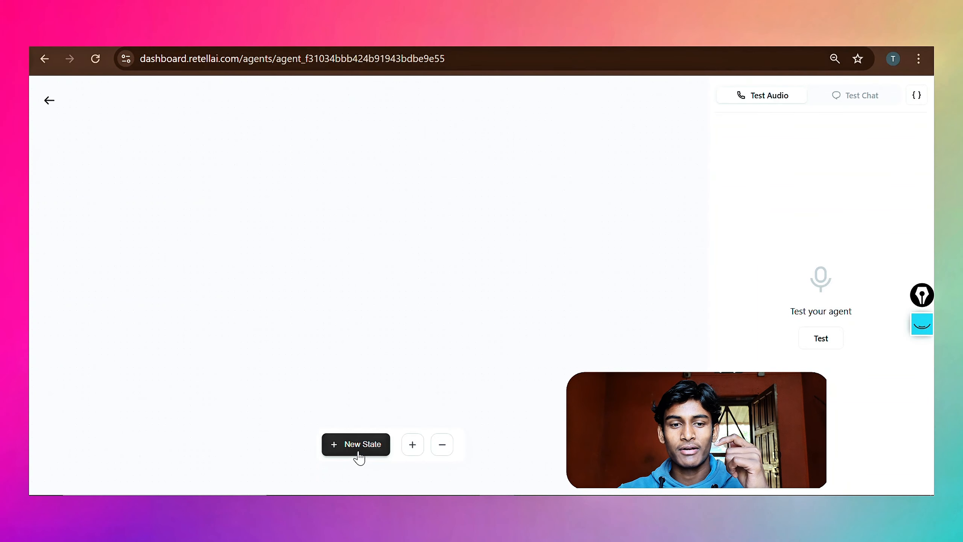
# Switch to the Retell AI dashboard, add a new state as the starting state, and open its settings.
pyautogui.click(356, 447)
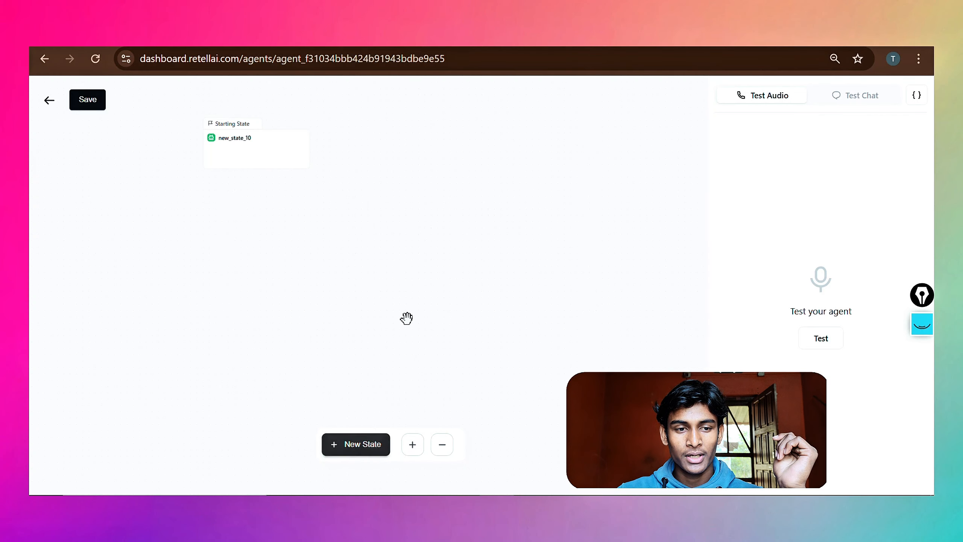
pyautogui.moveTo(254, 167); pyautogui.dragTo(342, 155)
pyautogui.click(387, 148)
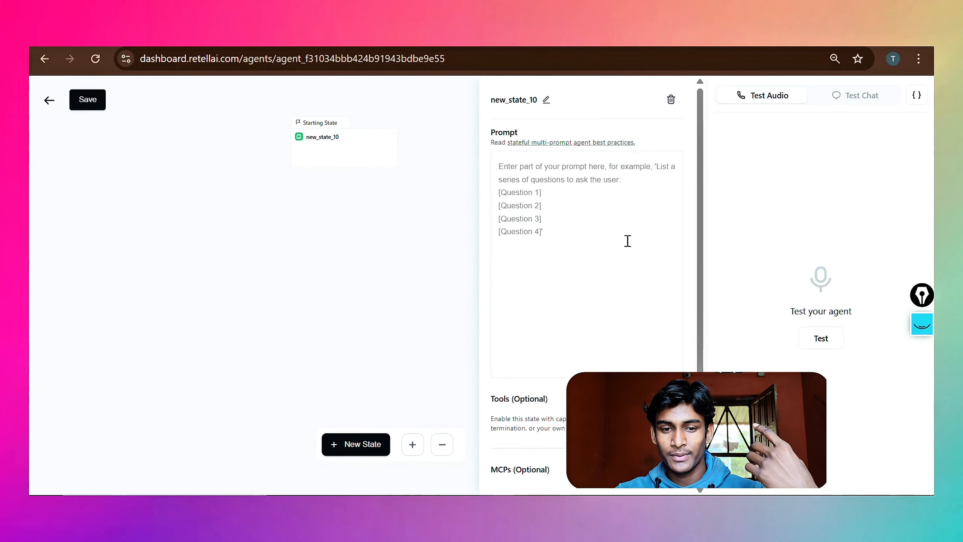
pyautogui.click(503, 235)
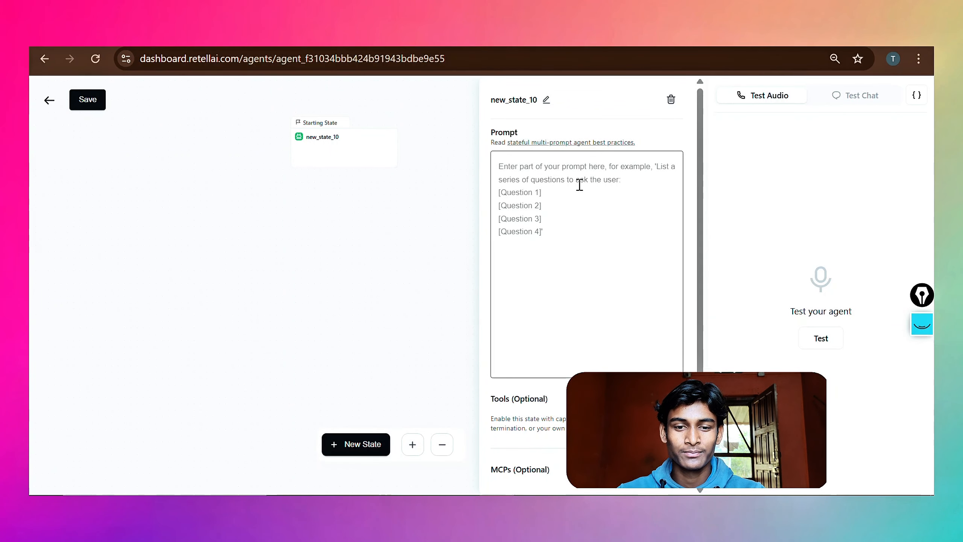
# Rename the starting state to "Inrtro_of_agent" and save the agent's prompt tree.
pyautogui.click(546, 100)
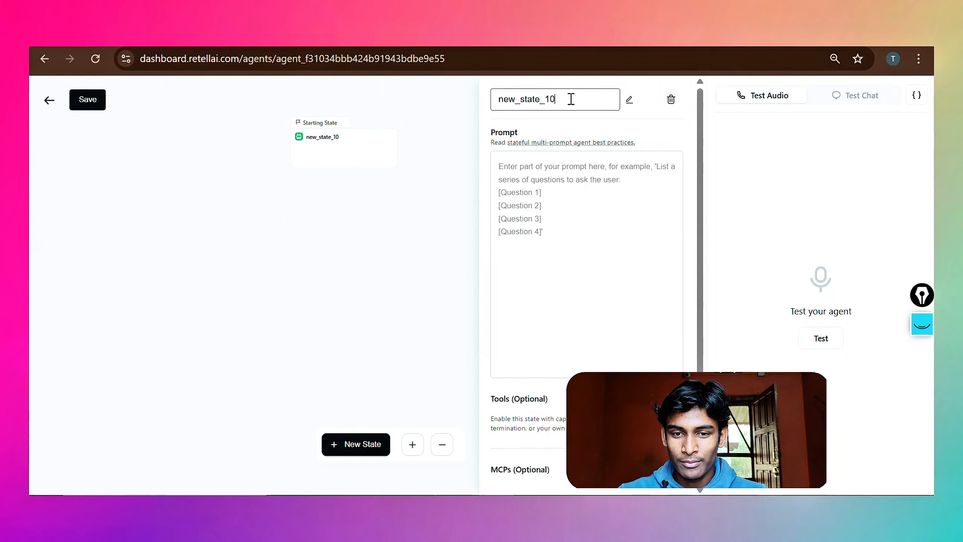
pyautogui.press('BackSpace')
pyautogui.press('BackSpace')
pyautogui.press('BackSpace')
pyautogui.press('BackSpace')
pyautogui.press('BackSpace')
pyautogui.press('BackSpace')
pyautogui.press('BackSpace')
pyautogui.press('BackSpace')
pyautogui.press('BackSpace')
pyautogui.press('BackSpace')
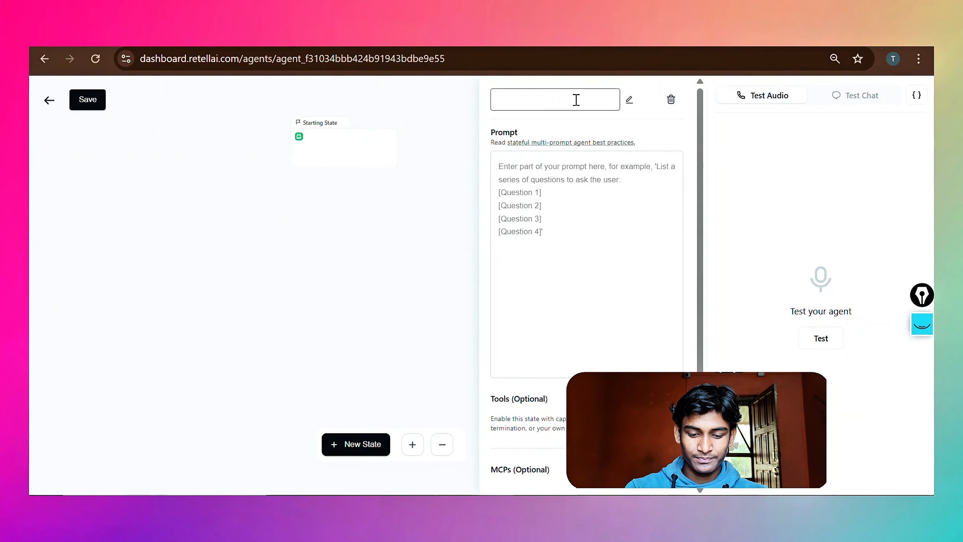
pyautogui.write('Inr')
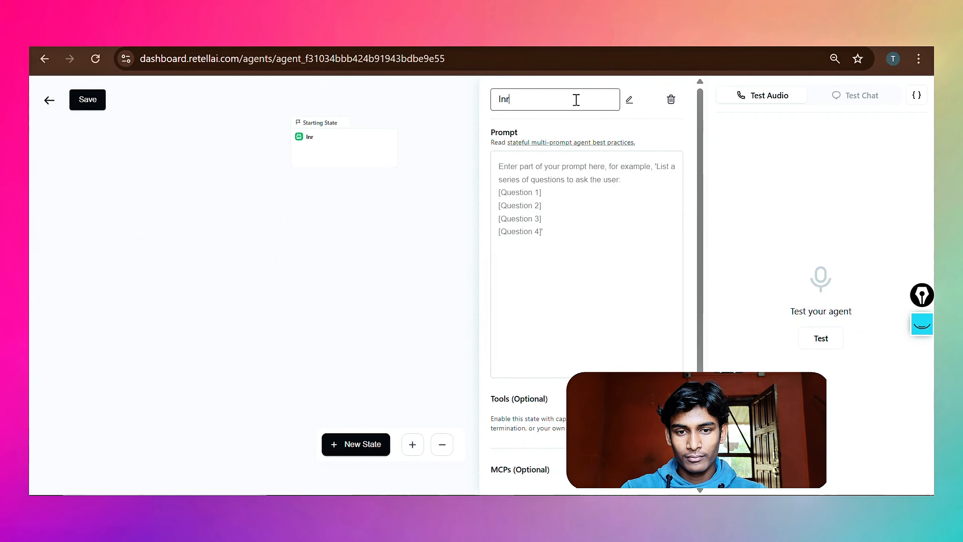
pyautogui.write('tro_of_')
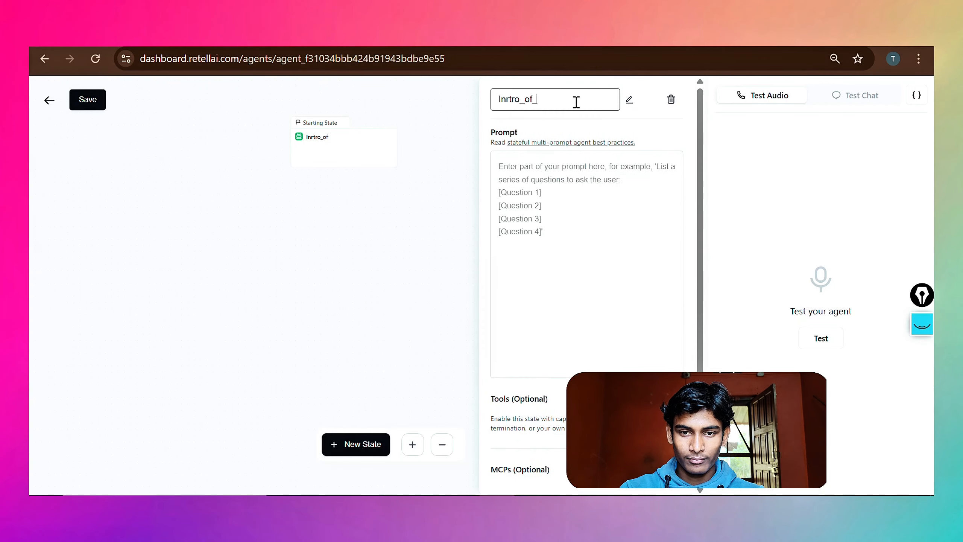
pyautogui.write('retell')
pyautogui.press('BackSpace')
pyautogui.press('BackSpace')
pyautogui.press('BackSpace')
pyautogui.press('BackSpace')
pyautogui.press('BackSpace')
pyautogui.press('BackSpace')
pyautogui.write('agrt')
pyautogui.press('BackSpace')
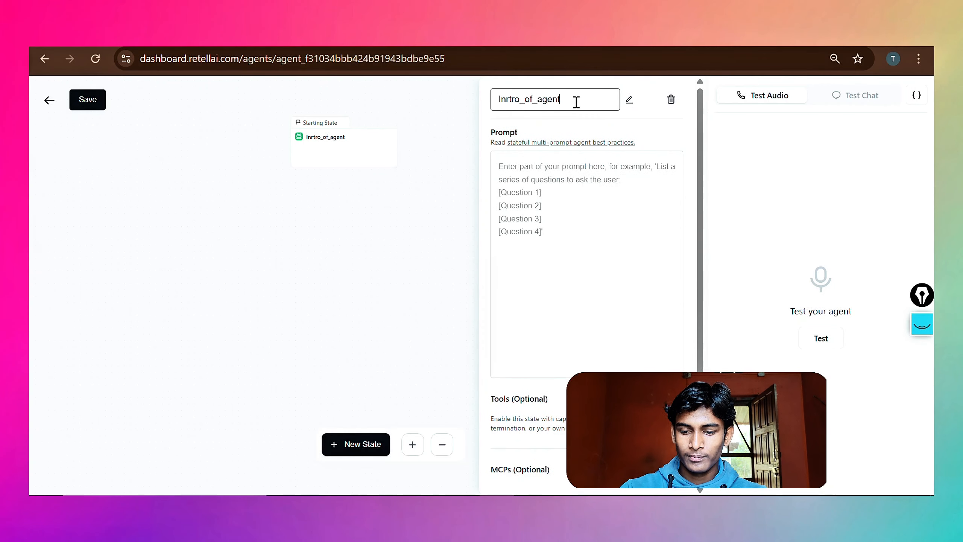
pyautogui.write('ent')
pyautogui.click(87, 99)
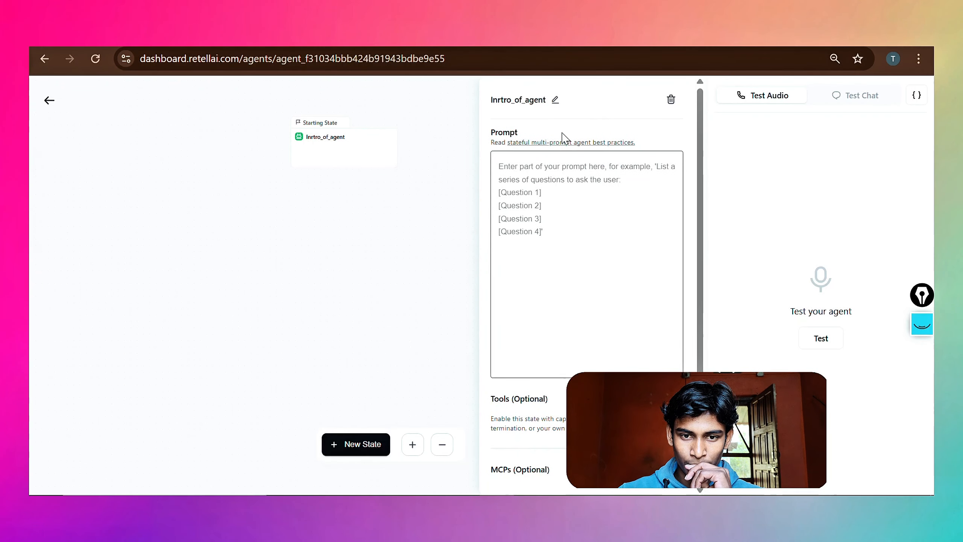
# Paste the copied prompt, beginning "Task: Handle the customer with their question, and help them book viewing property.", into the Inrtro_of_agent state's prompt.
pyautogui.click(567, 222)
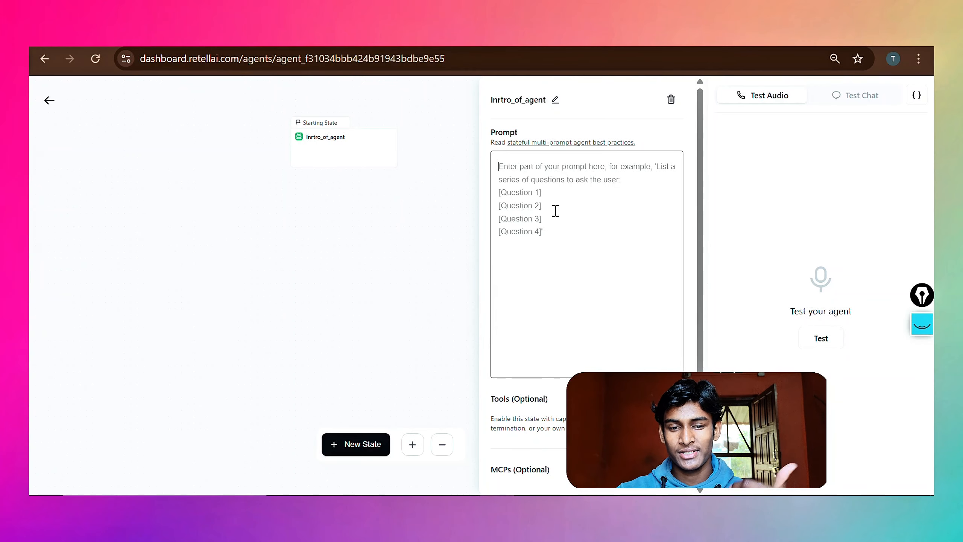
pyautogui.hotkey('ctrl', 'v')
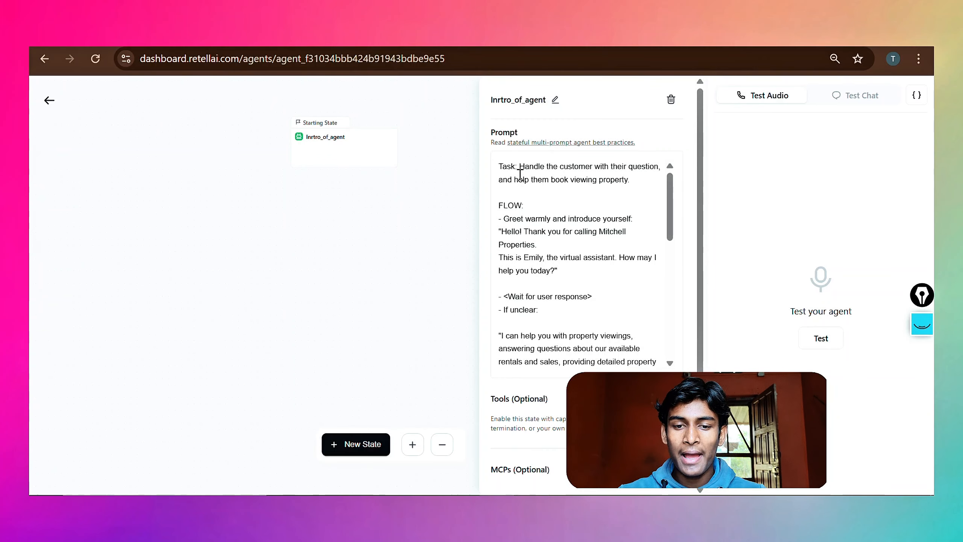
pyautogui.moveTo(518, 166); pyautogui.dragTo(544, 200)
pyautogui.click(534, 229)
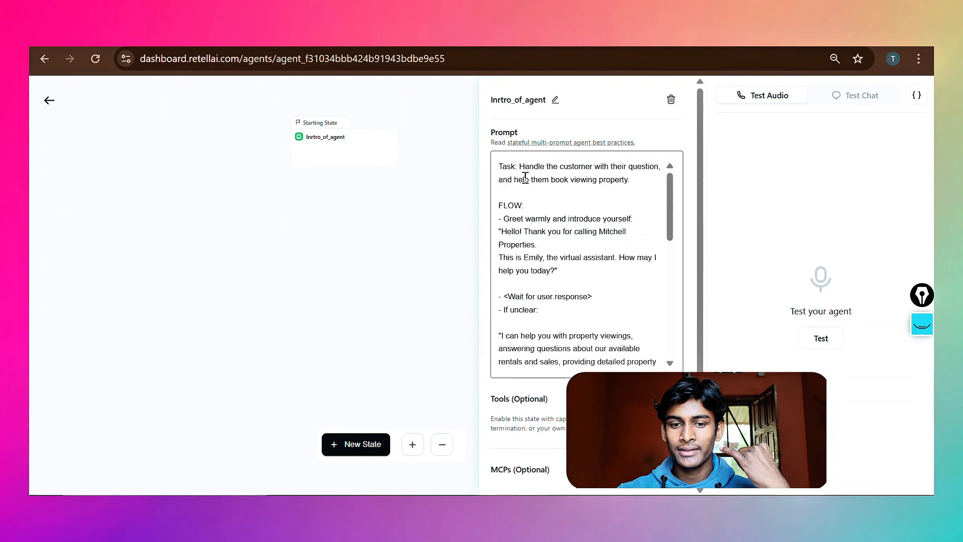
# Skim the pasted prompt from its task line down to the transfer rules, and examine the task line closely.
pyautogui.moveTo(528, 179); pyautogui.dragTo(554, 167)
pyautogui.moveTo(519, 201); pyautogui.dragTo(519, 229)
pyautogui.click(546, 242)
pyautogui.scroll(-4, 543, 239)
pyautogui.click(528, 230)
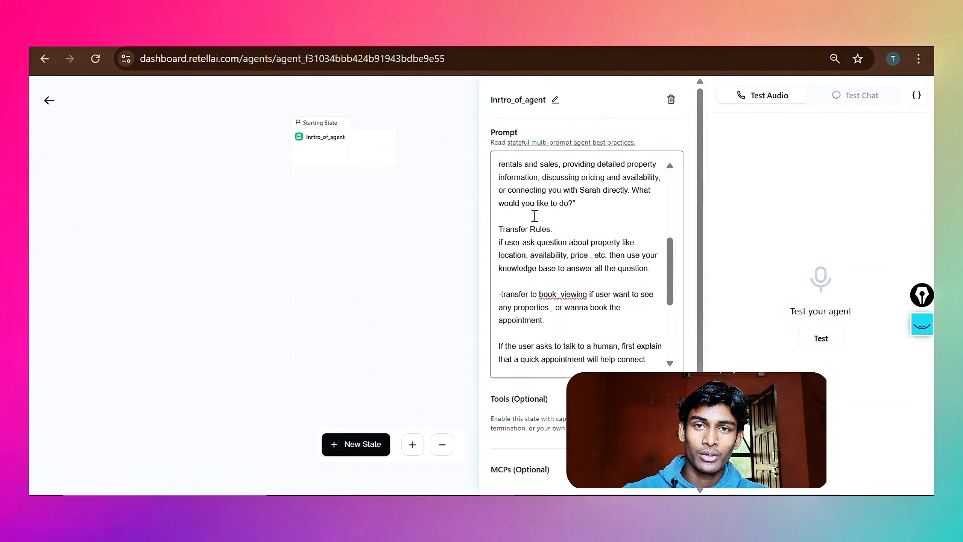
pyautogui.scroll(5, 589, 213)
pyautogui.scroll(2, 589, 212)
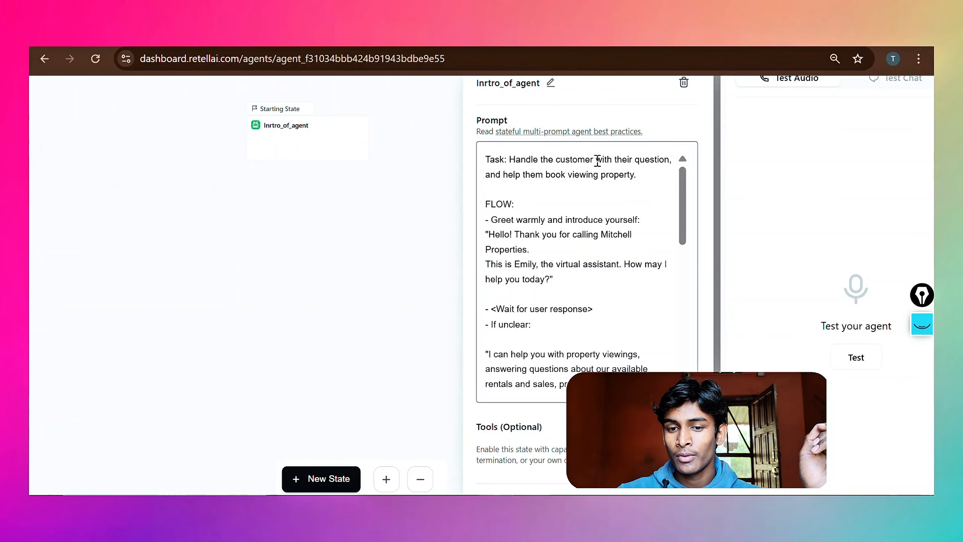
pyautogui.moveTo(605, 160); pyautogui.dragTo(649, 159)
pyautogui.moveTo(543, 175); pyautogui.dragTo(638, 175)
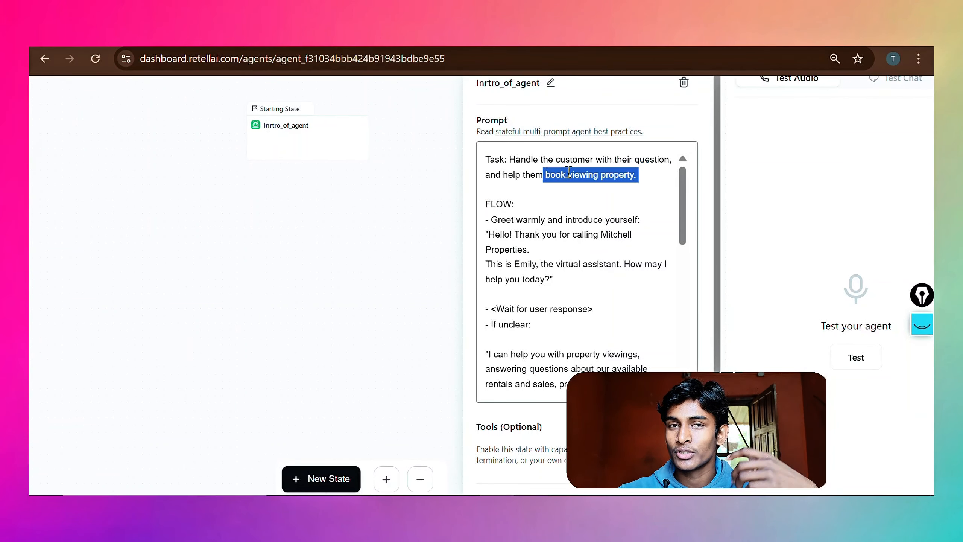
pyautogui.click(577, 166)
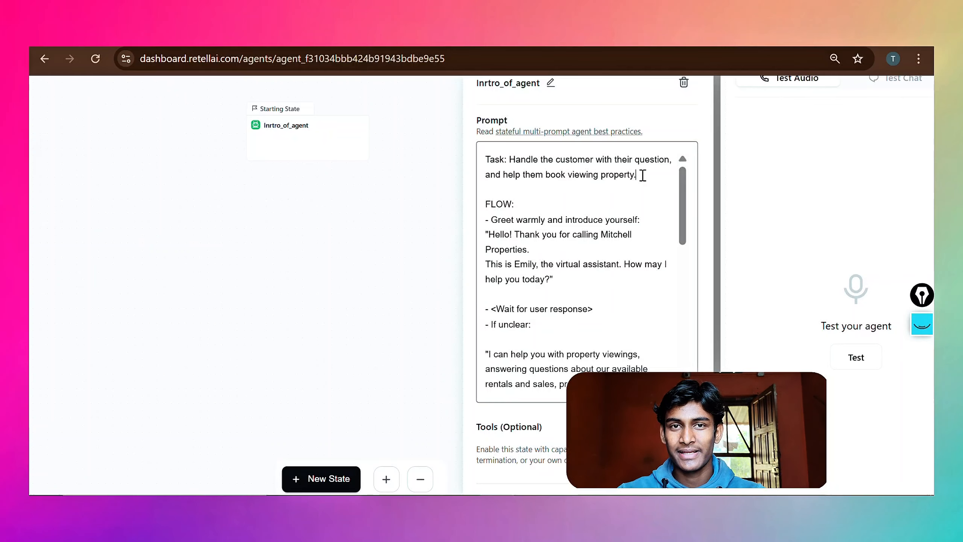
# Examine the FLOW section of the prompt, including the instruction to greet warmly and the Mitchell Properties greeting script.
pyautogui.doubleClick(487, 205)
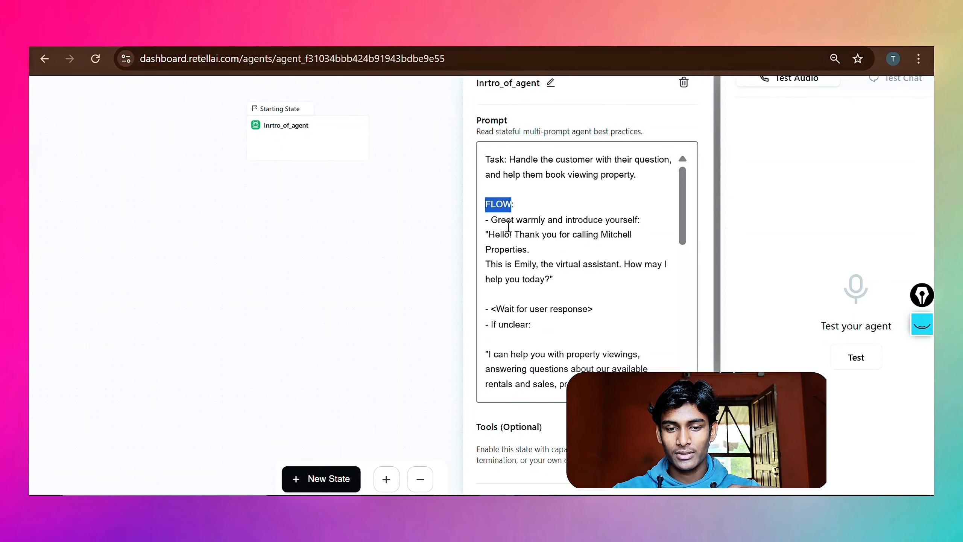
pyautogui.click(508, 226)
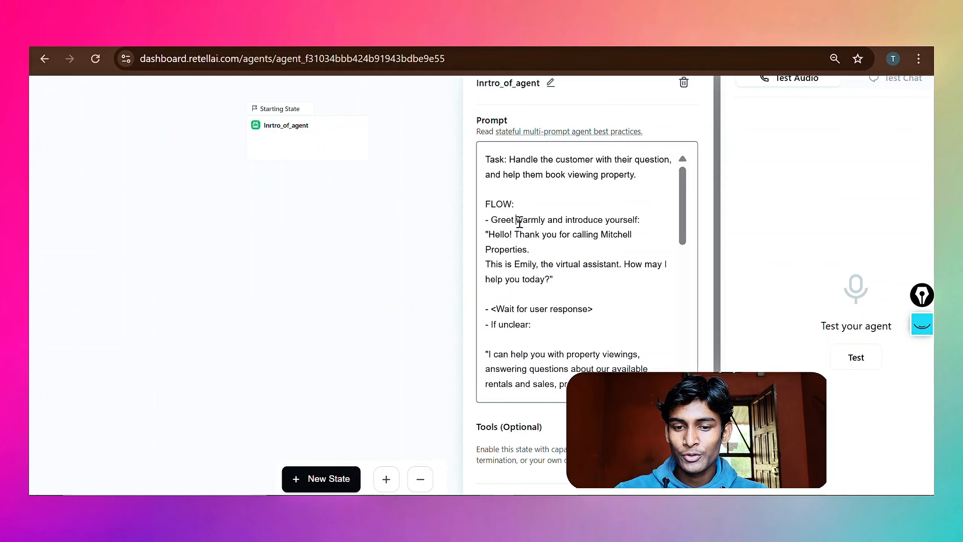
pyautogui.click(603, 220)
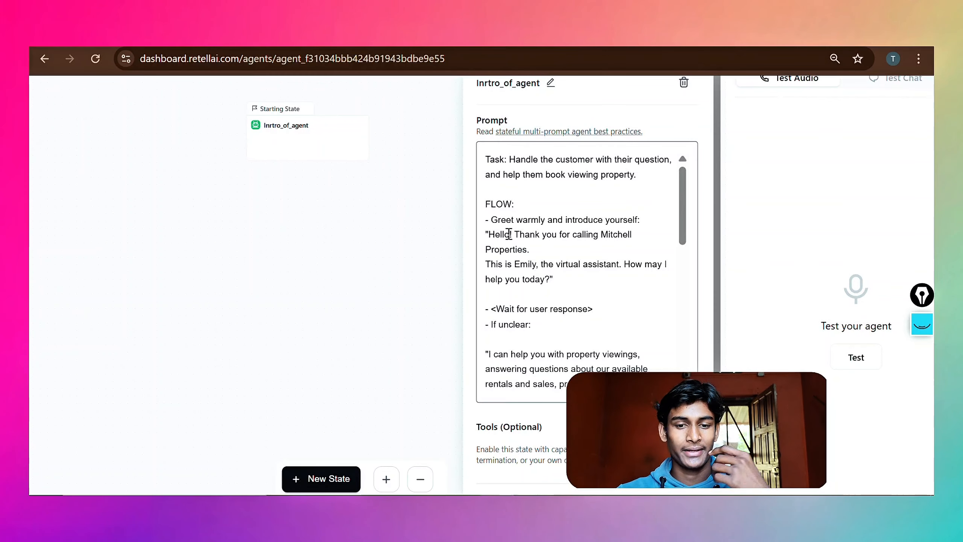
pyautogui.click(568, 252)
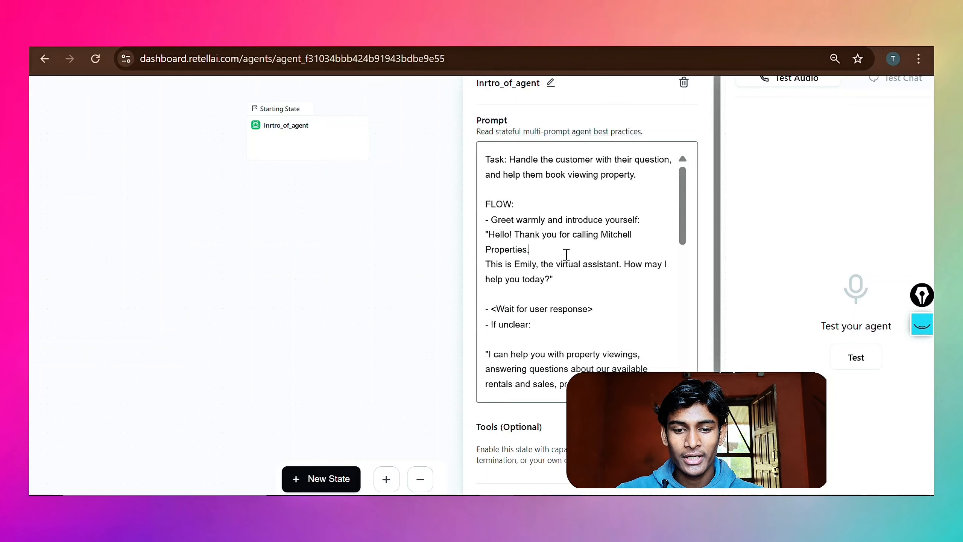
pyautogui.moveTo(496, 262); pyautogui.dragTo(646, 264)
pyautogui.click(503, 275)
pyautogui.click(669, 264)
pyautogui.moveTo(504, 279); pyautogui.dragTo(489, 235)
pyautogui.moveTo(553, 278); pyautogui.dragTo(487, 234)
pyautogui.moveTo(550, 279); pyautogui.dragTo(562, 278)
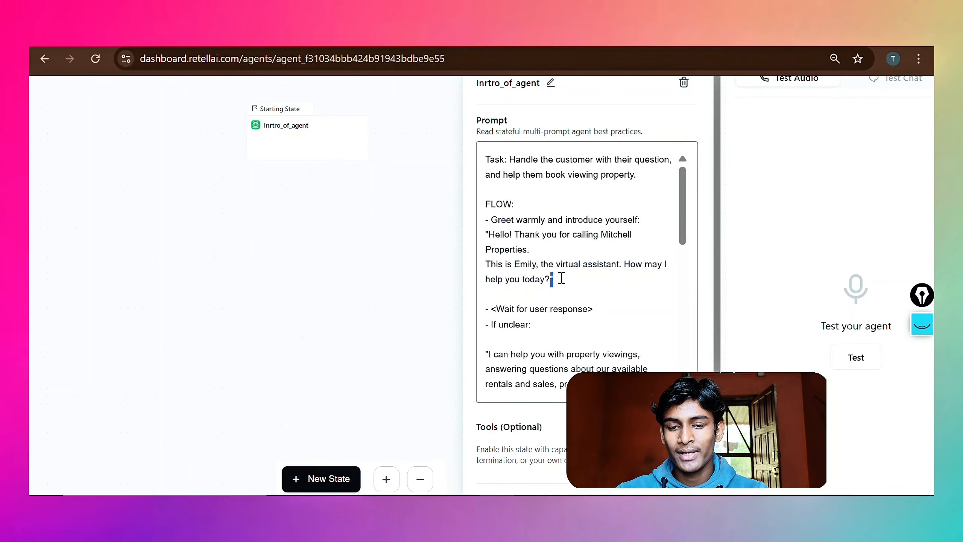
pyautogui.click(562, 278)
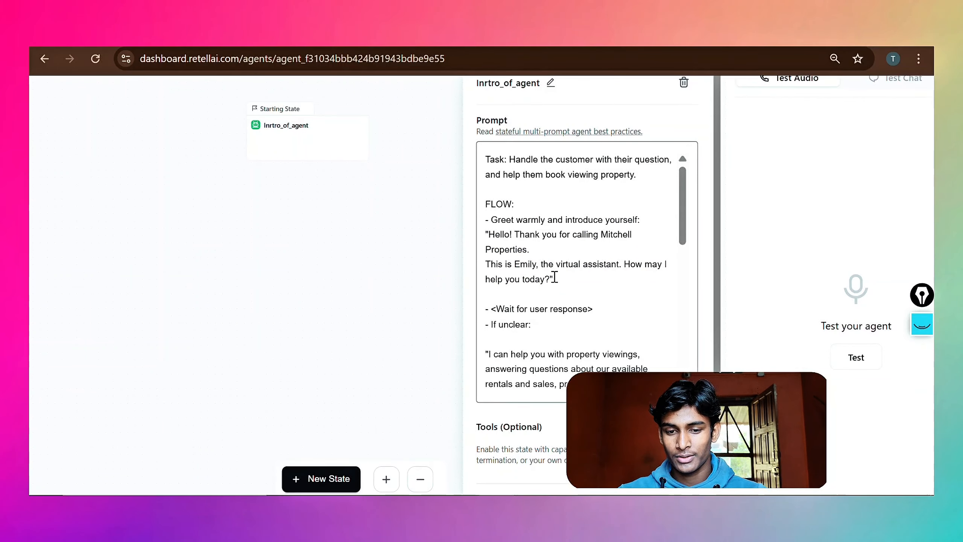
# Examine the prompt's wait-for-response instruction, its fallback reply for unclear requests, and the transfer rule about using the knowledge base.
pyautogui.scroll(-3, 516, 279)
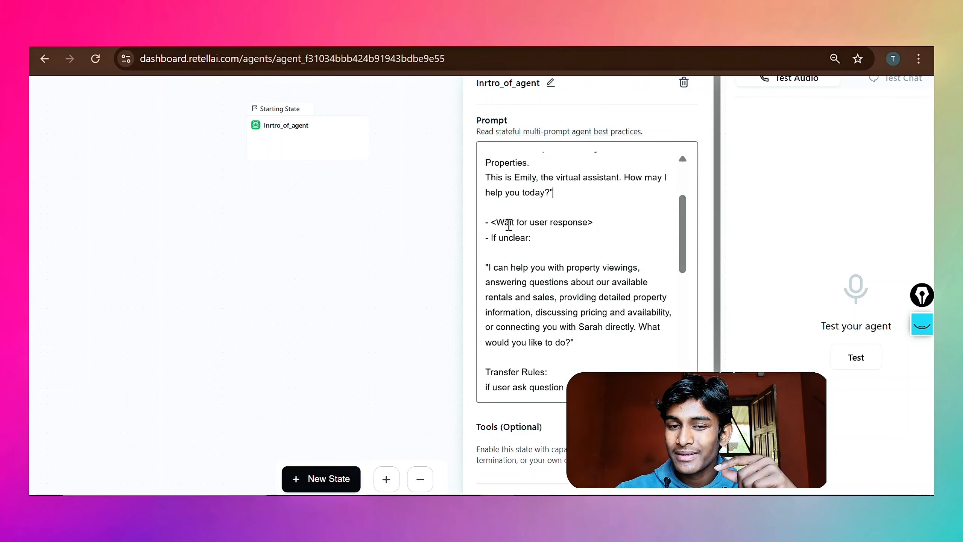
pyautogui.moveTo(510, 225); pyautogui.dragTo(548, 224)
pyautogui.click(559, 224)
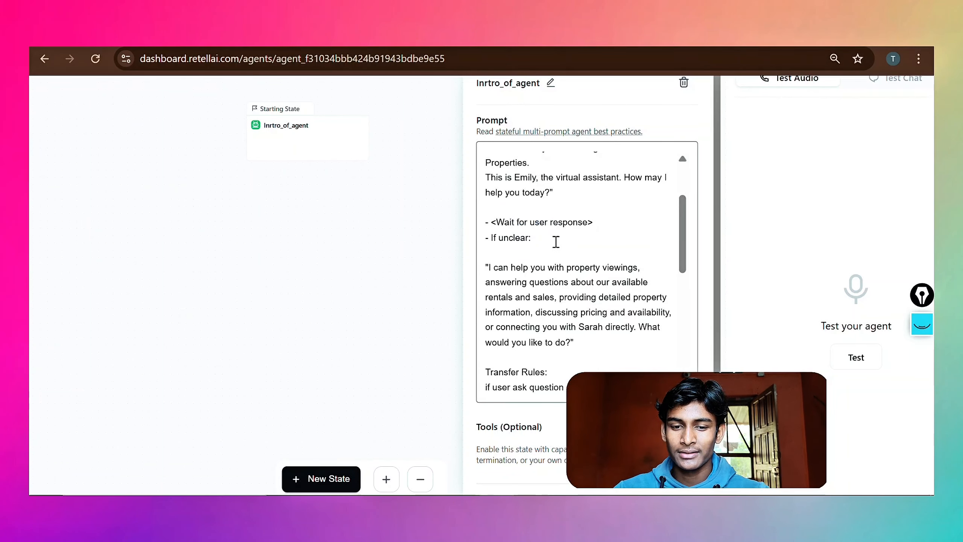
pyautogui.scroll(-1, 562, 246)
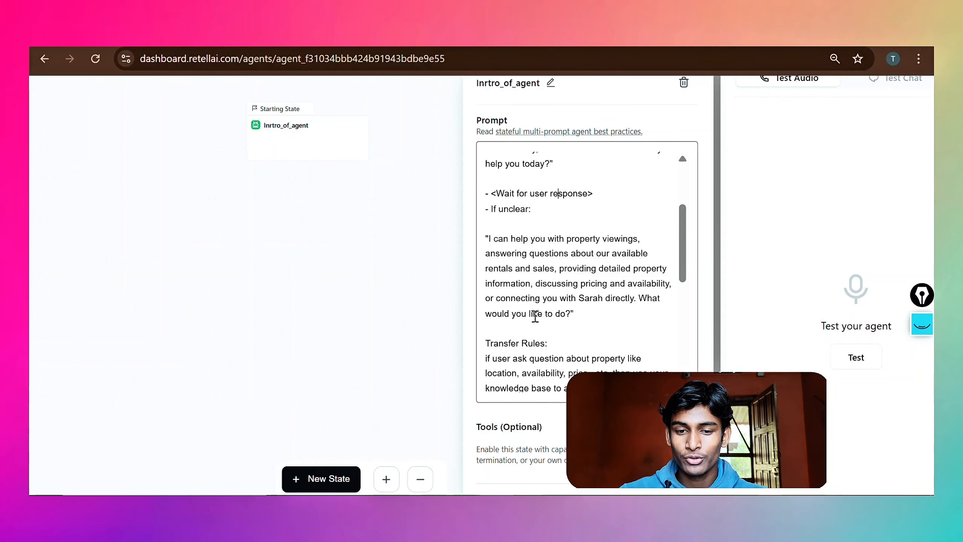
pyautogui.moveTo(576, 315); pyautogui.dragTo(496, 242)
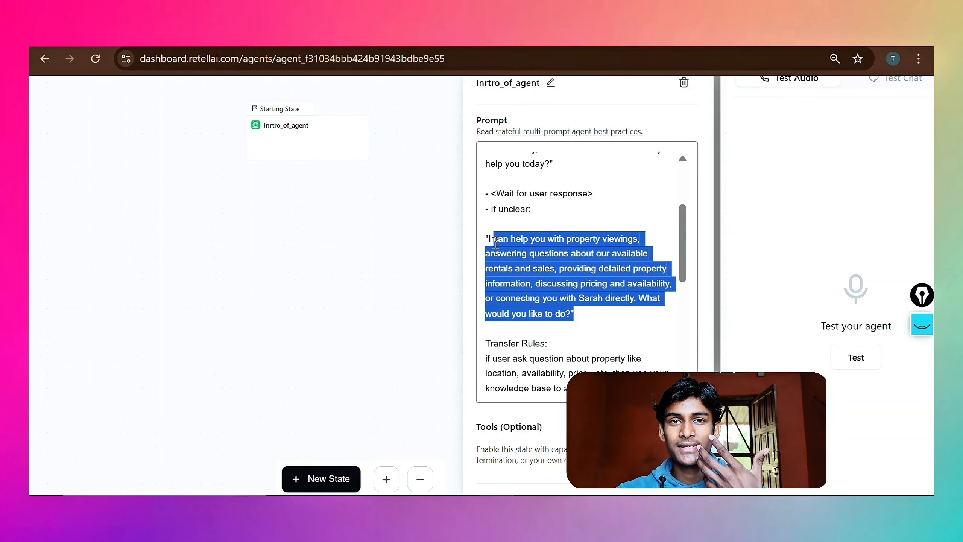
pyautogui.click(512, 243)
pyautogui.scroll(-3, 508, 247)
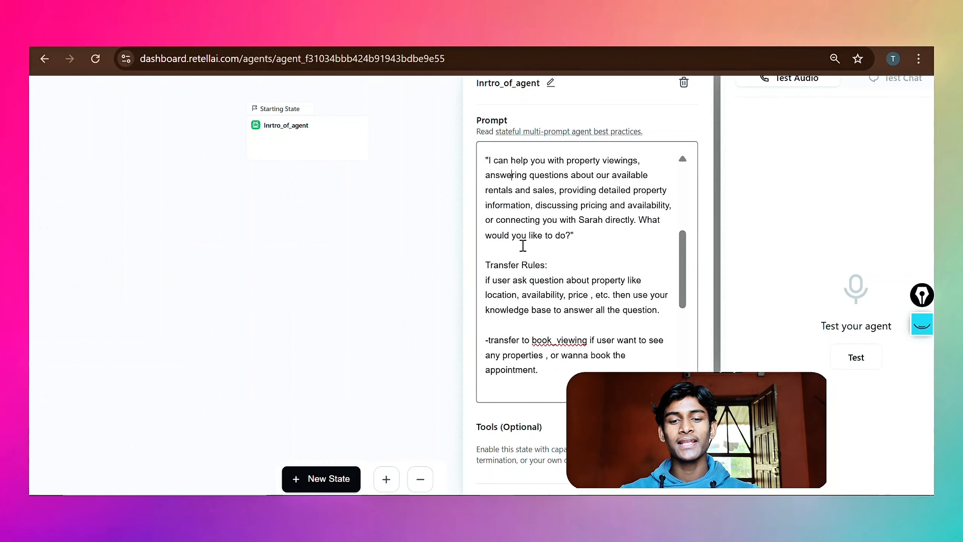
pyautogui.moveTo(499, 243); pyautogui.dragTo(558, 240)
pyautogui.click(558, 239)
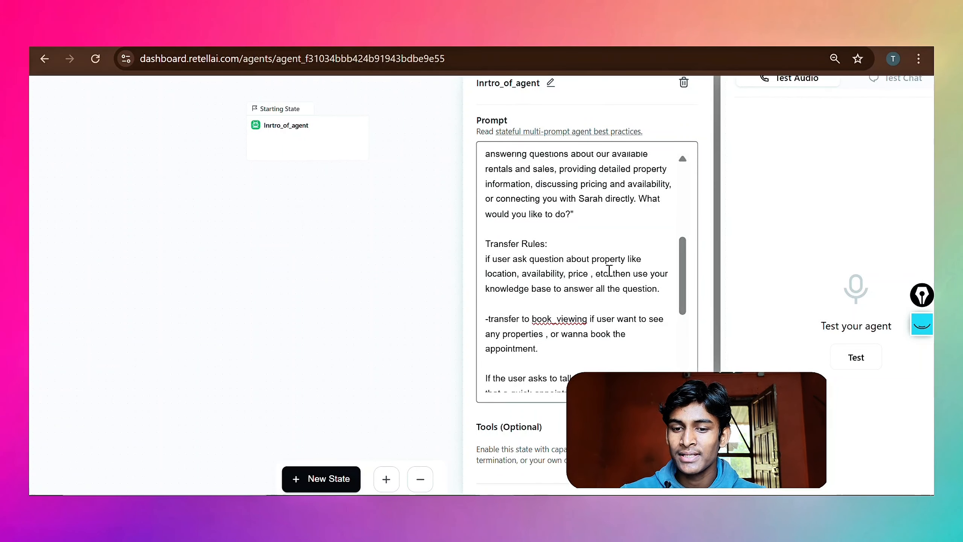
pyautogui.moveTo(500, 288); pyautogui.dragTo(521, 289)
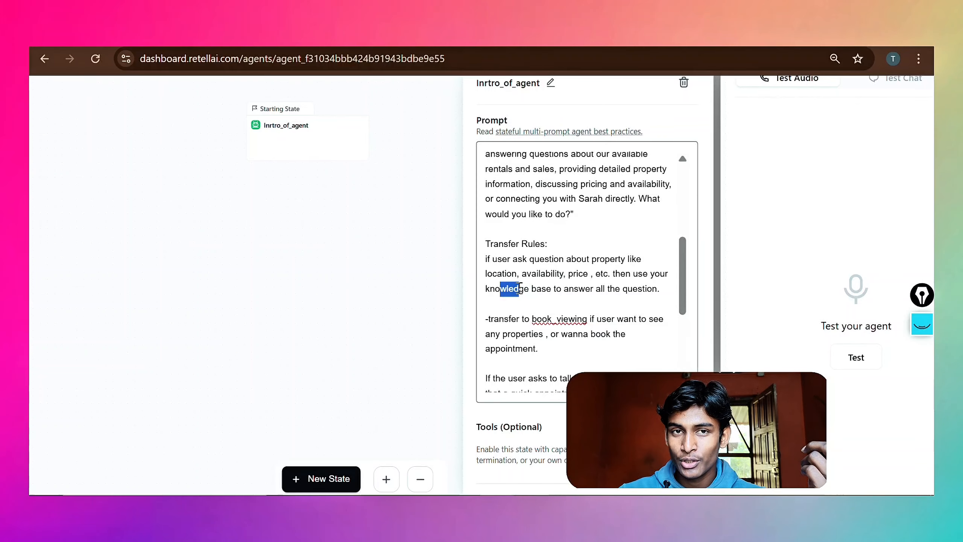
pyautogui.click(601, 296)
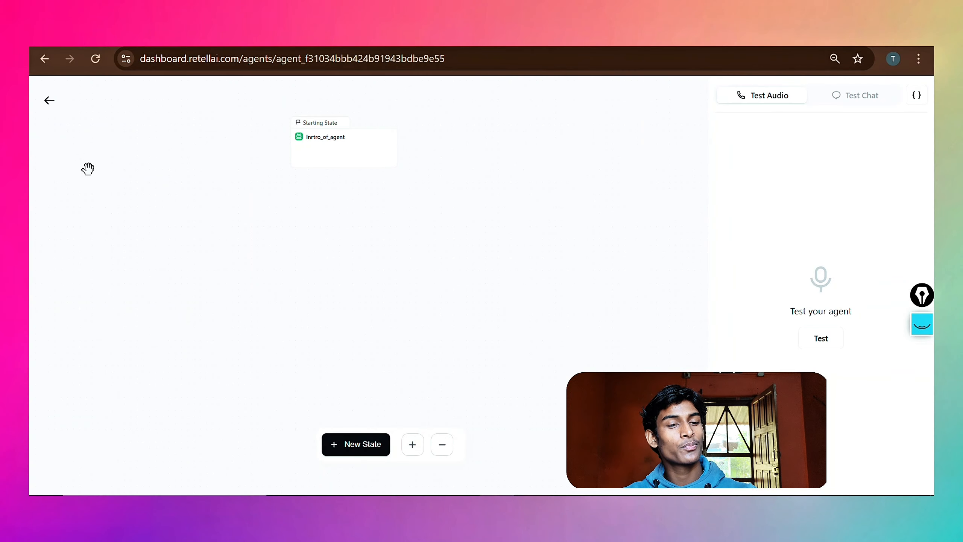
# Leave the prompt tree and bring up the options for adding a knowledge base to the agent.
pyautogui.click(49, 100)
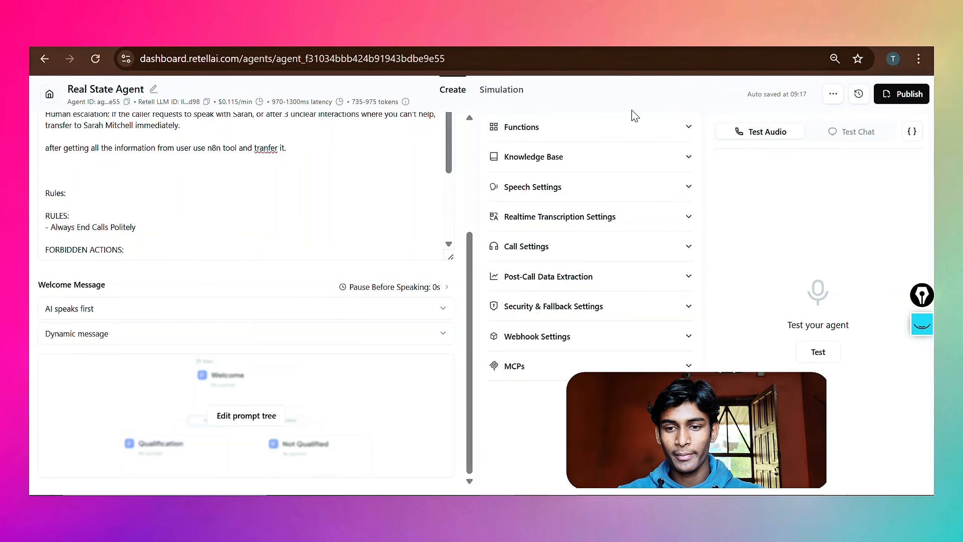
pyautogui.click(573, 159)
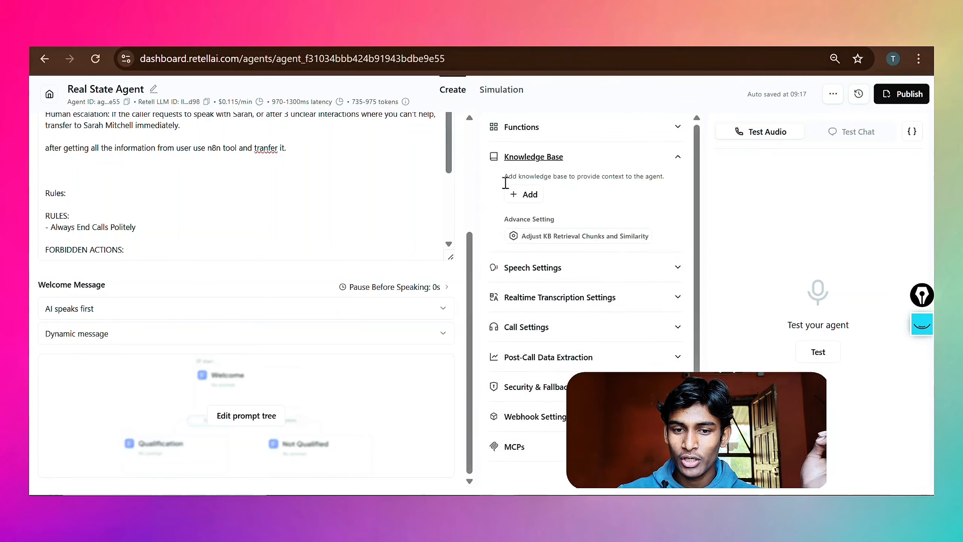
pyautogui.click(524, 195)
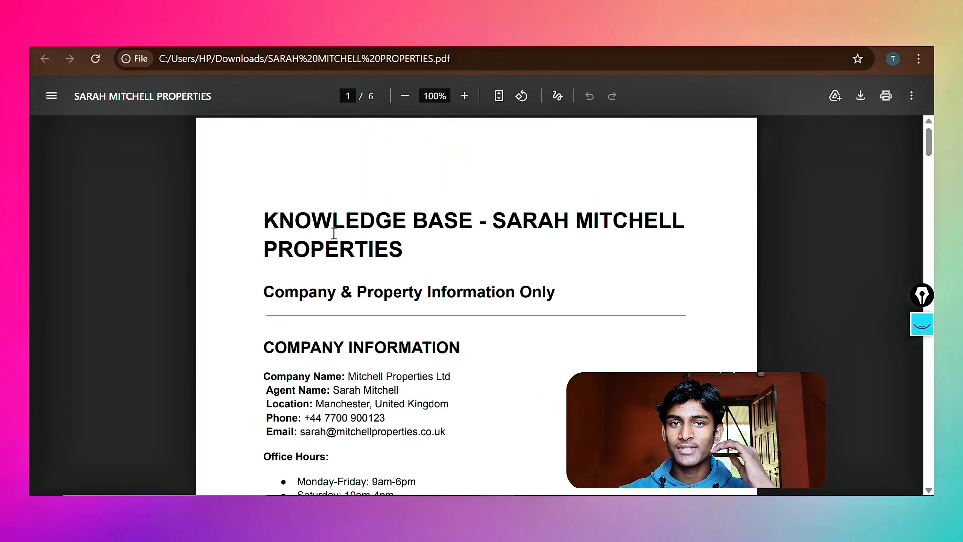
# Examine the title and company information in the Mitchell Properties knowledge base PDF, from company name to contact details.
pyautogui.moveTo(264, 227); pyautogui.dragTo(504, 232)
pyautogui.click(535, 234)
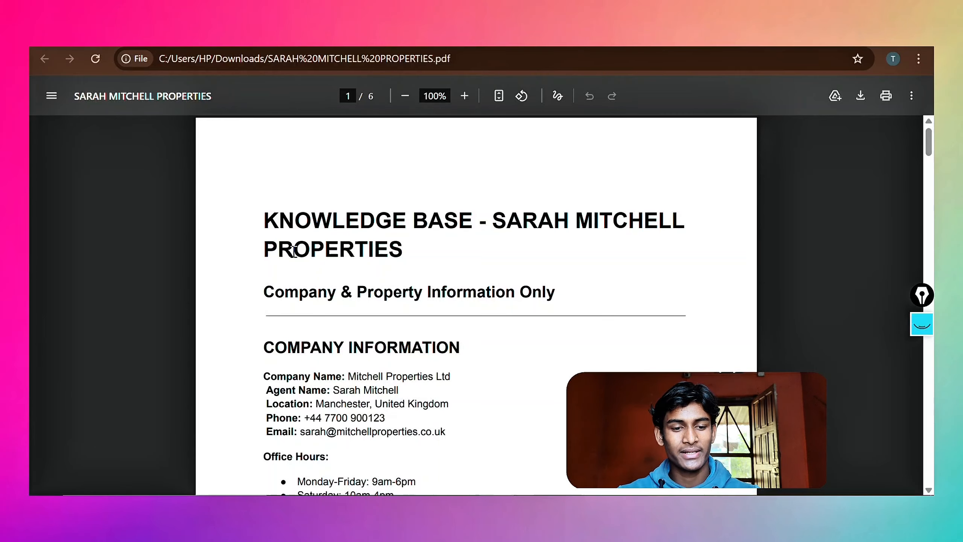
pyautogui.scroll(-2, 293, 251)
pyautogui.moveTo(362, 287); pyautogui.dragTo(409, 290)
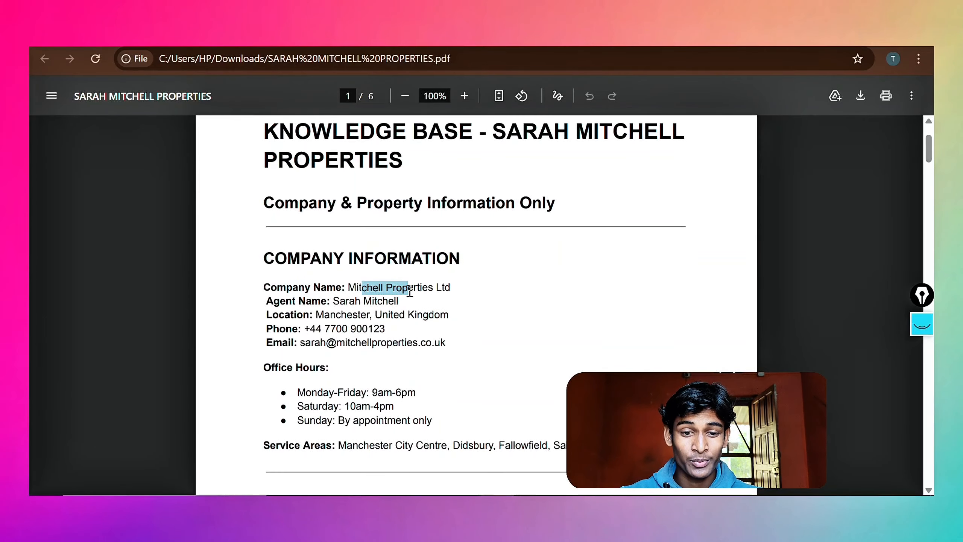
pyautogui.scroll(-1, 409, 290)
pyautogui.click(327, 285)
pyautogui.moveTo(349, 288); pyautogui.dragTo(382, 289)
pyautogui.moveTo(280, 301); pyautogui.dragTo(384, 313)
pyautogui.click(360, 317)
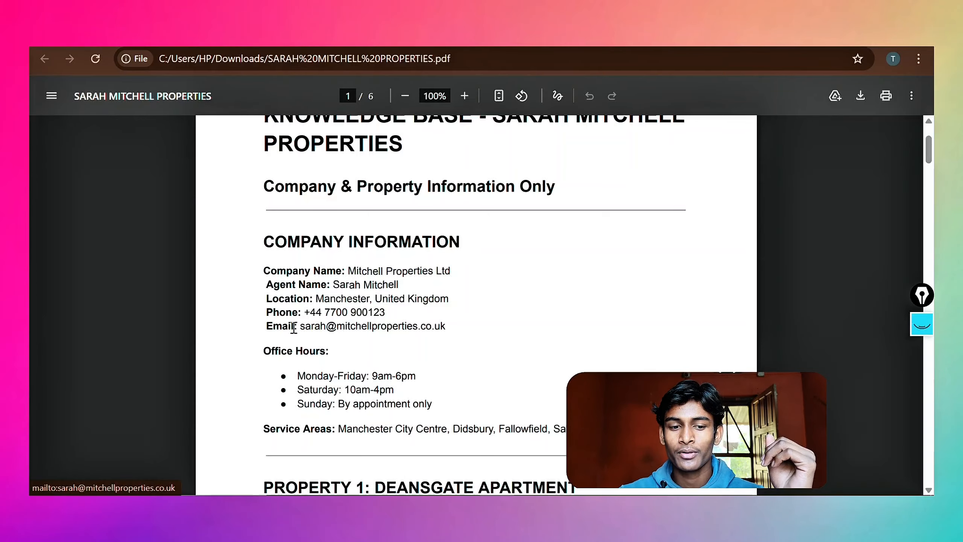
pyautogui.moveTo(294, 328); pyautogui.dragTo(437, 322)
pyautogui.click(356, 370)
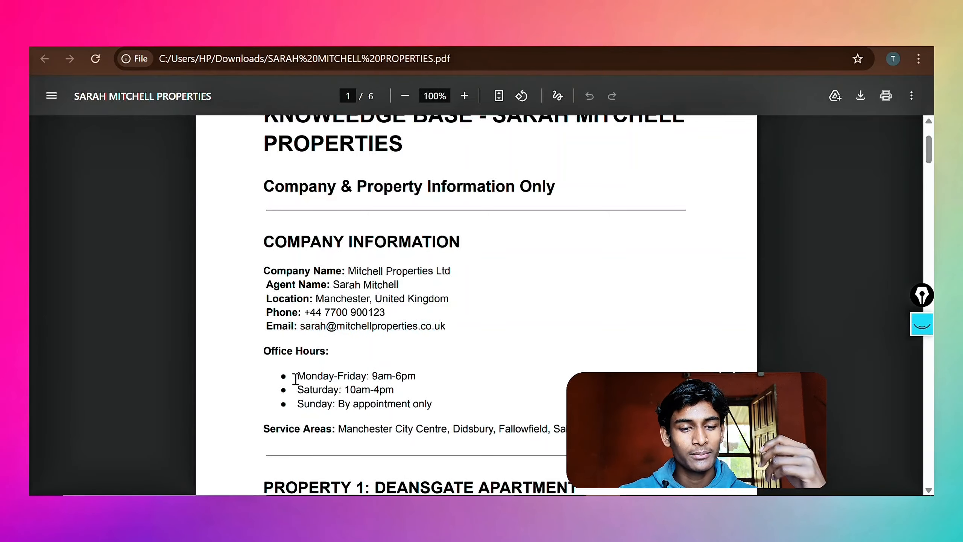
# Examine the office hours, the Deansgate apartment section and the service areas in the knowledge base PDF.
pyautogui.moveTo(298, 376); pyautogui.dragTo(354, 393)
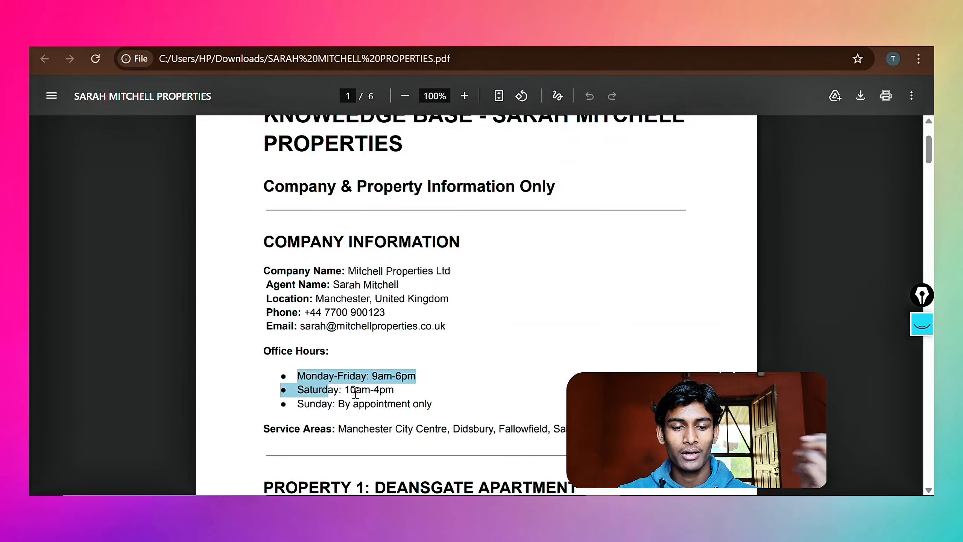
pyautogui.click(356, 393)
pyautogui.scroll(-1, 358, 391)
pyautogui.scroll(-5, 358, 391)
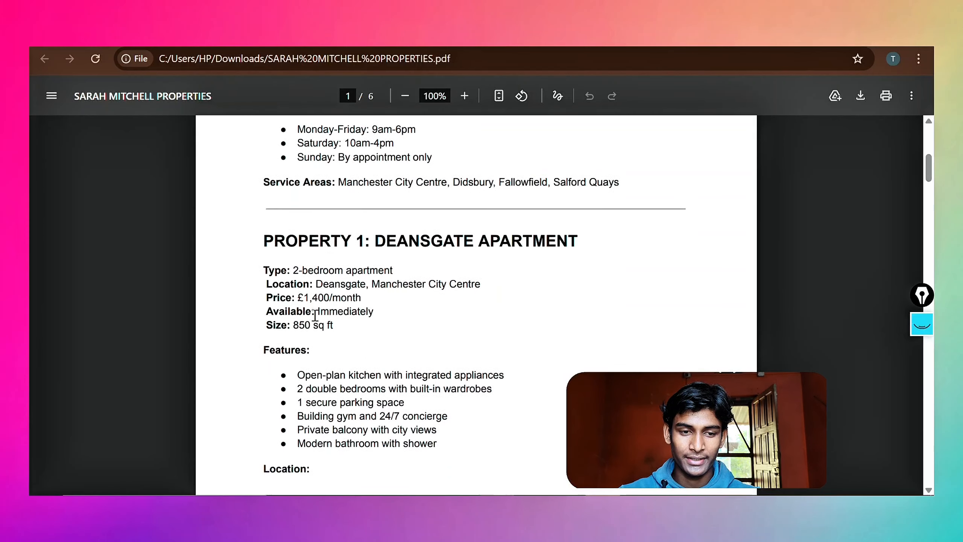
pyautogui.moveTo(326, 193); pyautogui.dragTo(371, 191)
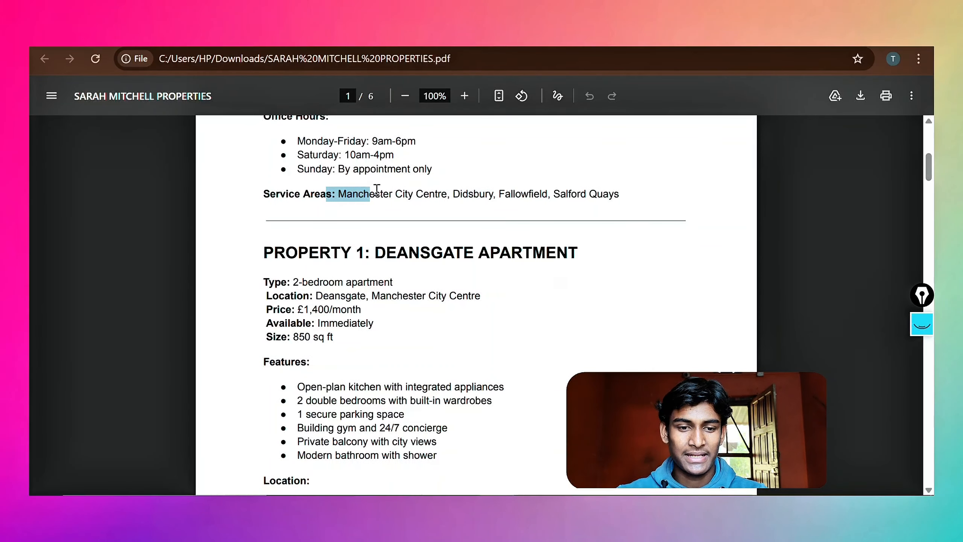
pyautogui.click(377, 188)
pyautogui.moveTo(340, 195); pyautogui.dragTo(539, 200)
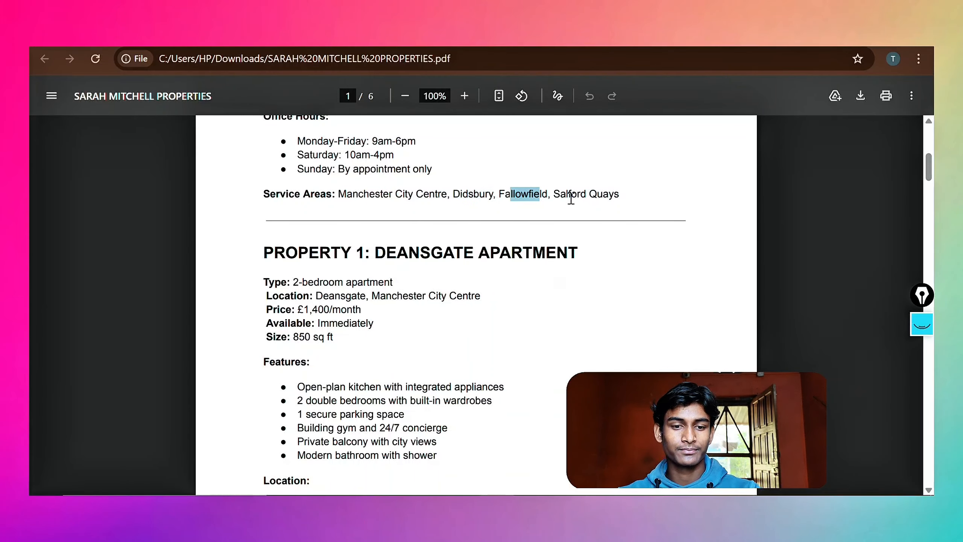
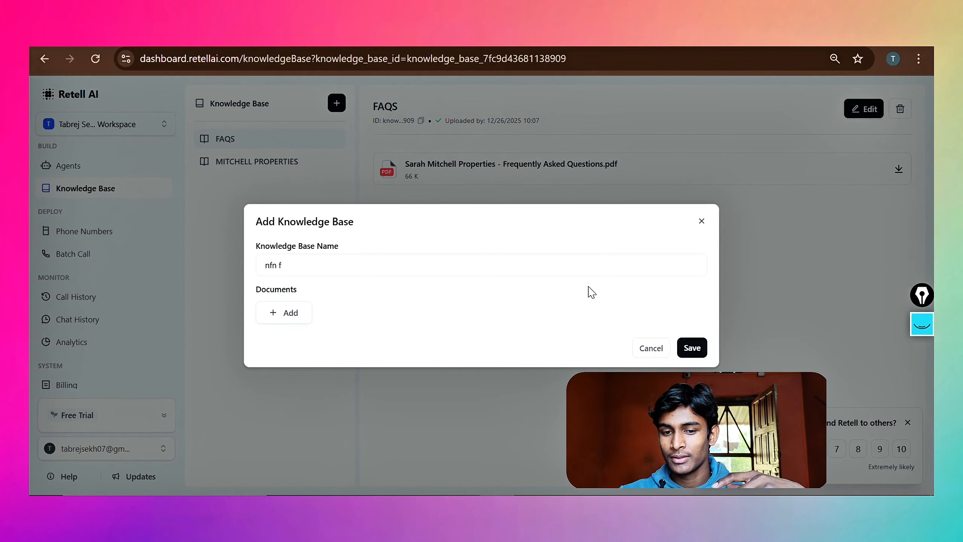
# Dismiss the new knowledge base form and attach the existing MITCHELL PROPERTIES and FAQS knowledge bases to the agent.
pyautogui.click(700, 223)
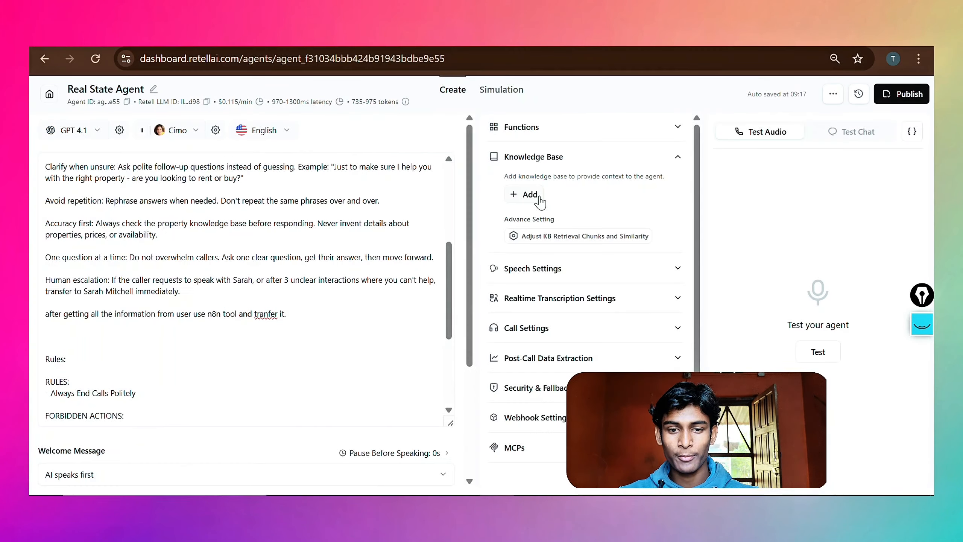
pyautogui.click(537, 197)
pyautogui.click(522, 236)
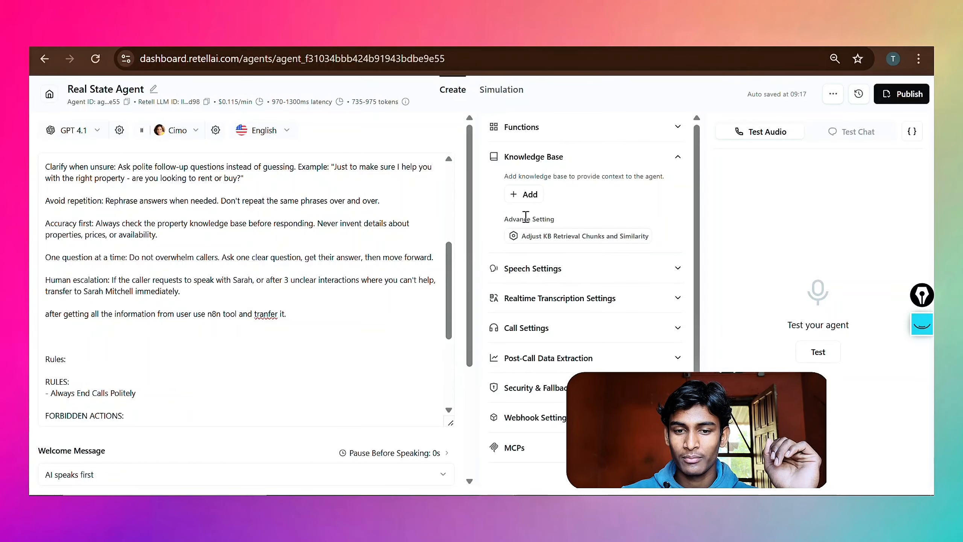
pyautogui.click(529, 197)
pyautogui.click(557, 236)
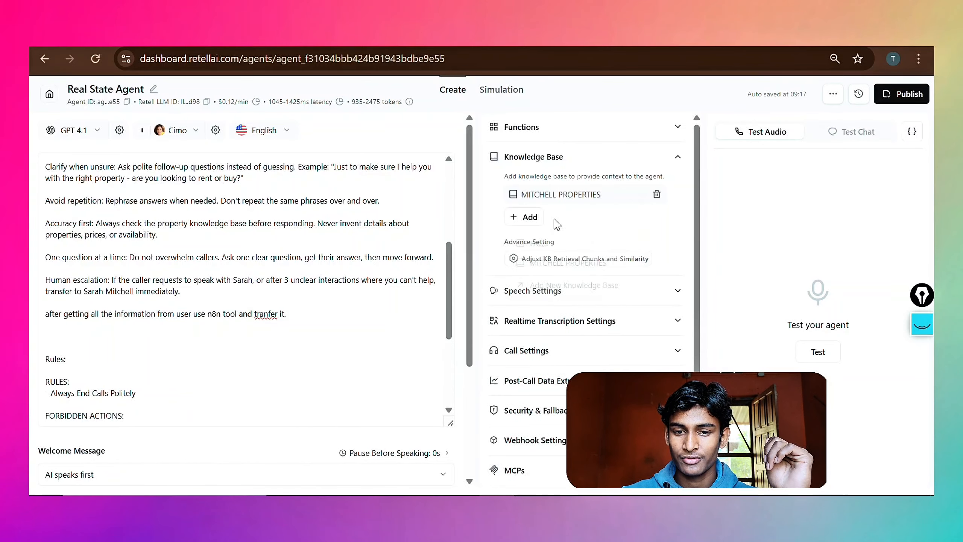
pyautogui.click(534, 217)
pyautogui.click(535, 241)
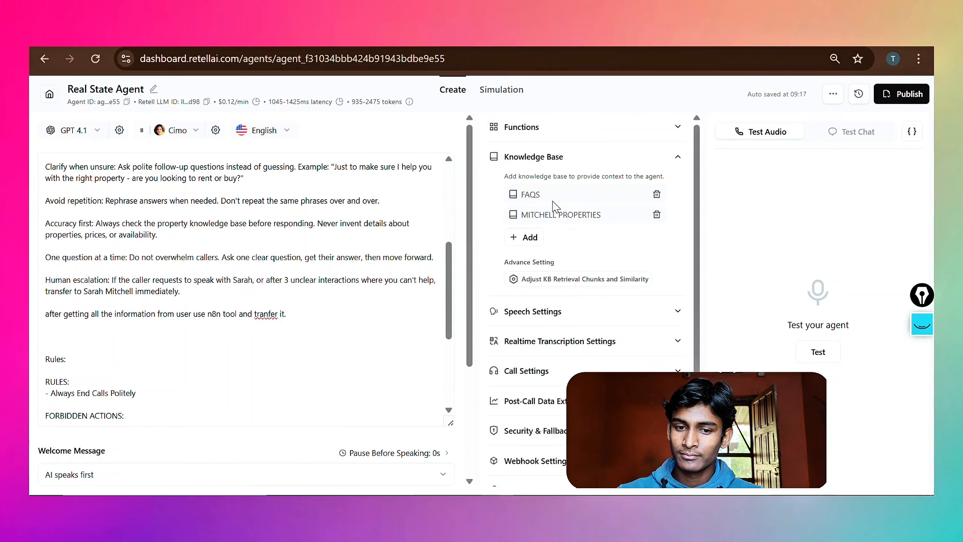
pyautogui.click(533, 157)
# Reopen the prompt tree and bring up the transfer rules in the Inrtro_of_agent state's prompt.
pyautogui.moveTo(470, 321); pyautogui.dragTo(470, 430)
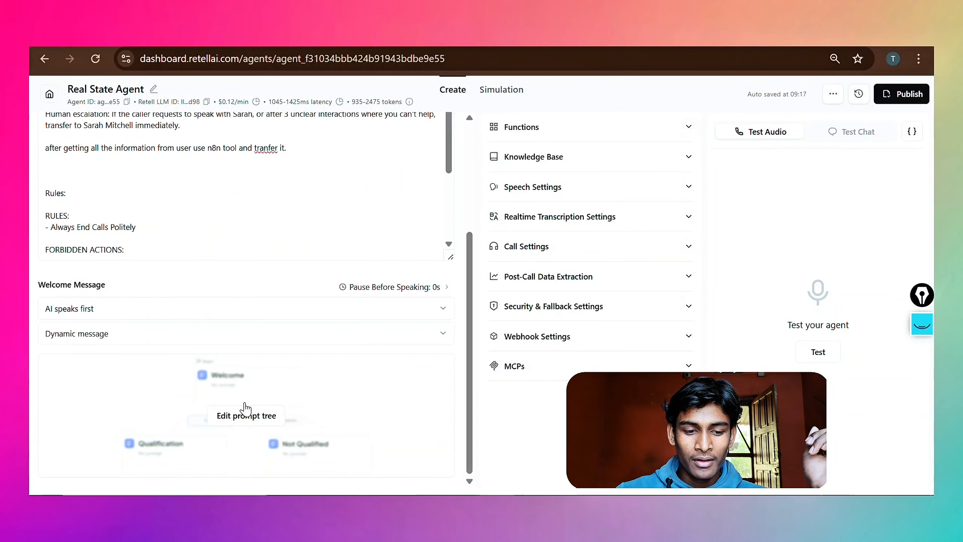
pyautogui.click(245, 415)
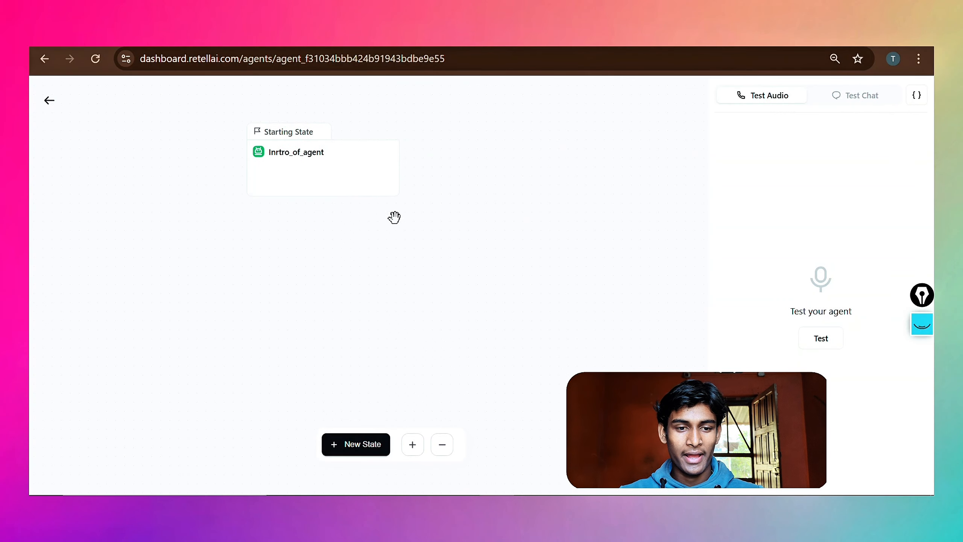
pyautogui.click(344, 179)
pyautogui.scroll(-10, 556, 226)
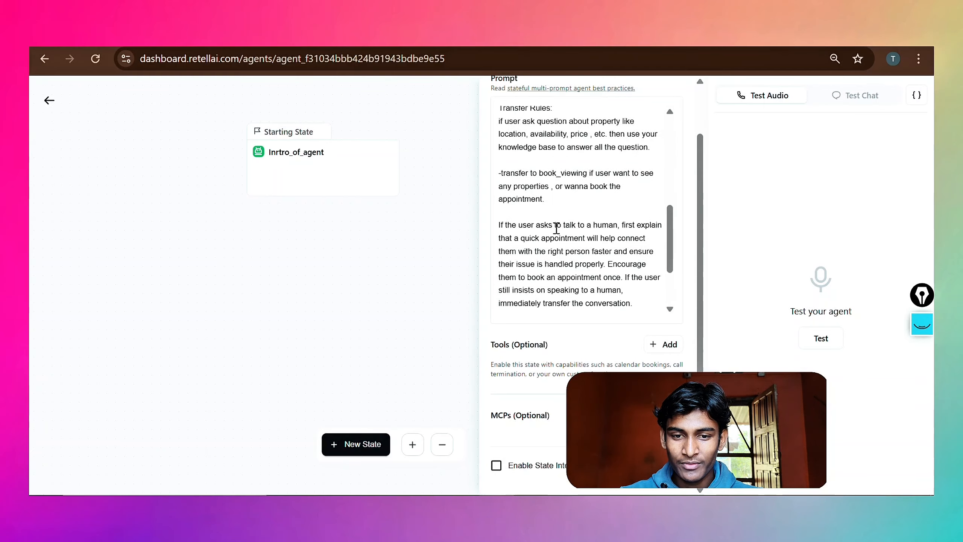
pyautogui.scroll(5, 556, 226)
pyautogui.scroll(-3, 554, 226)
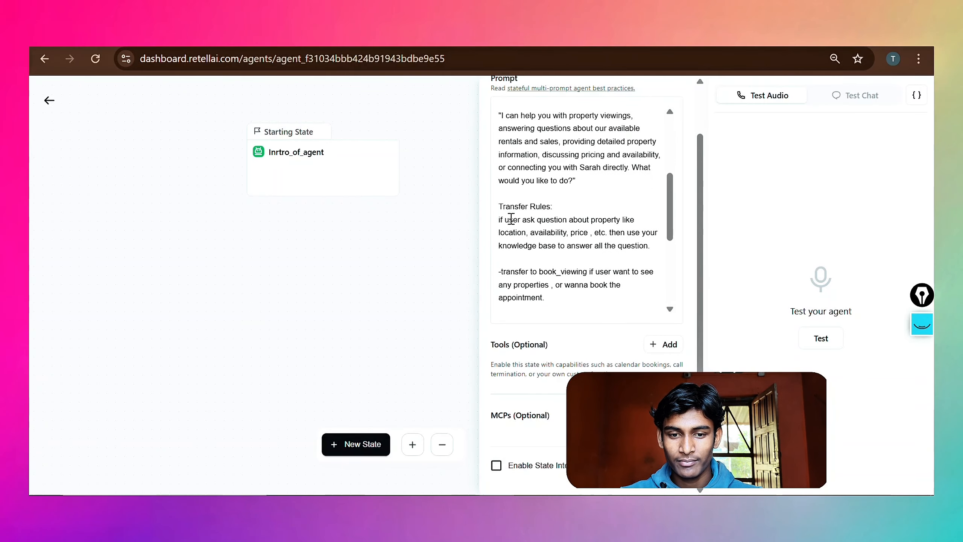
# Examine the transfer rules for answering property questions from the knowledge base and for transferring callers to book_viewing.
pyautogui.moveTo(504, 228); pyautogui.dragTo(565, 221)
pyautogui.click(592, 221)
pyautogui.click(522, 254)
pyautogui.click(540, 253)
pyautogui.scroll(-3, 540, 253)
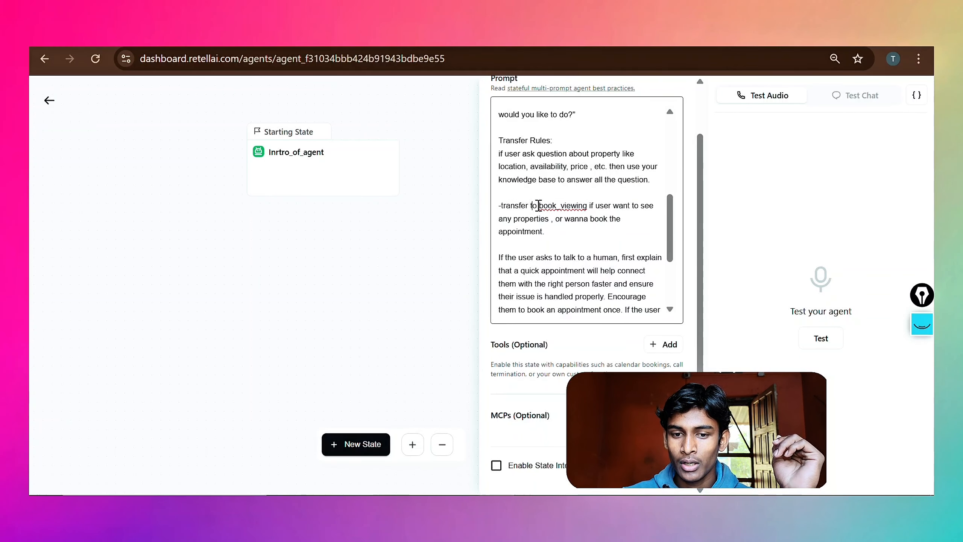
pyautogui.moveTo(537, 205); pyautogui.dragTo(629, 207)
pyautogui.moveTo(514, 219); pyautogui.dragTo(534, 219)
pyautogui.click(595, 219)
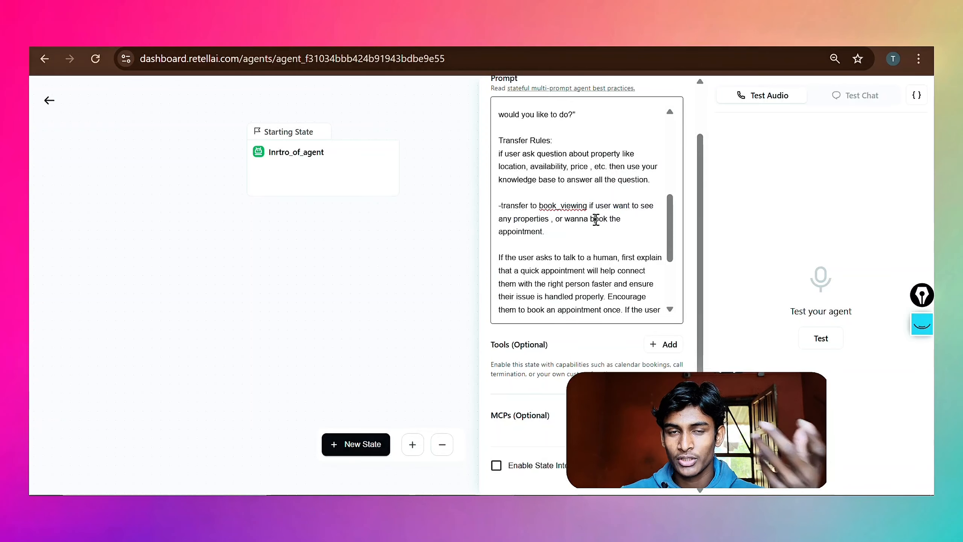
pyautogui.click(577, 206)
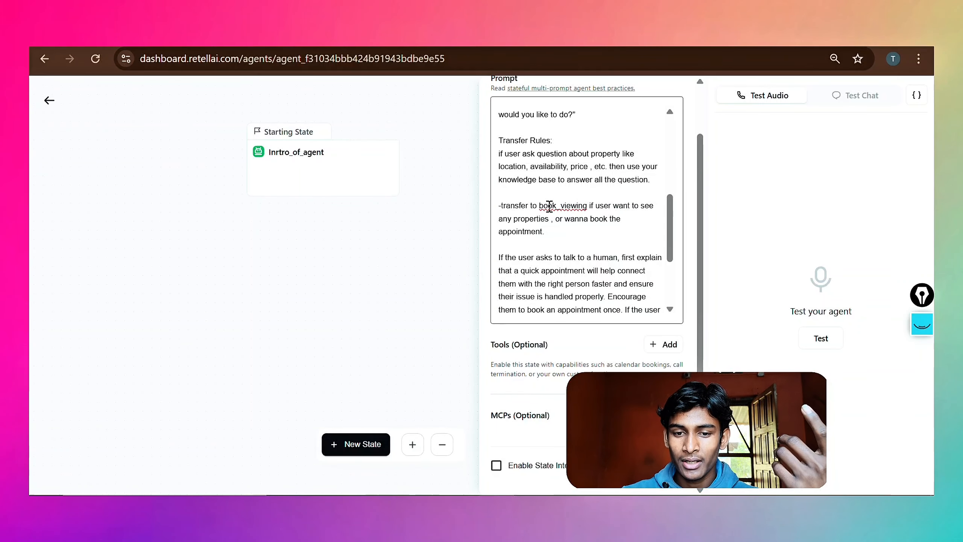
pyautogui.moveTo(538, 206); pyautogui.dragTo(588, 205)
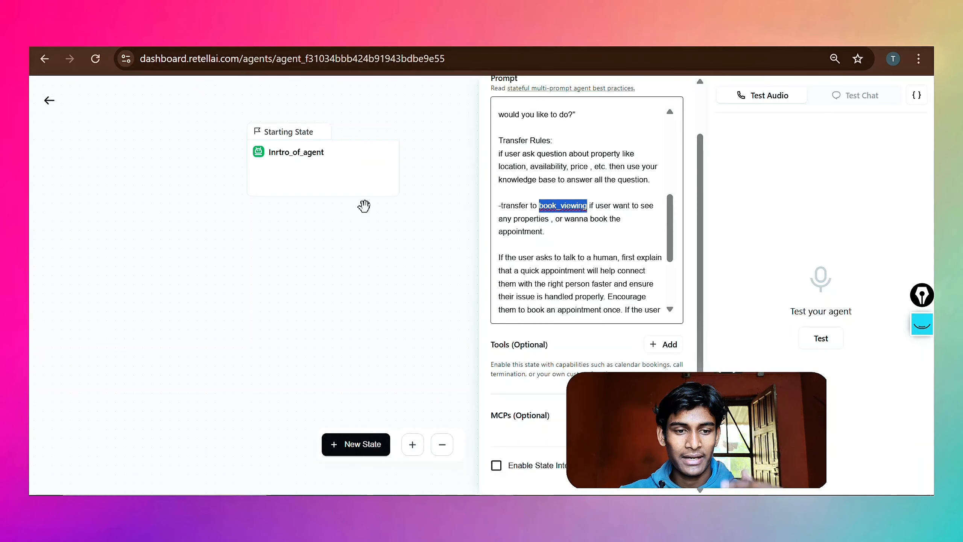
# Add a new state, place it below the starting state, and link Inrtro_of_agent to it with an edge.
pyautogui.click(118, 329)
pyautogui.click(350, 450)
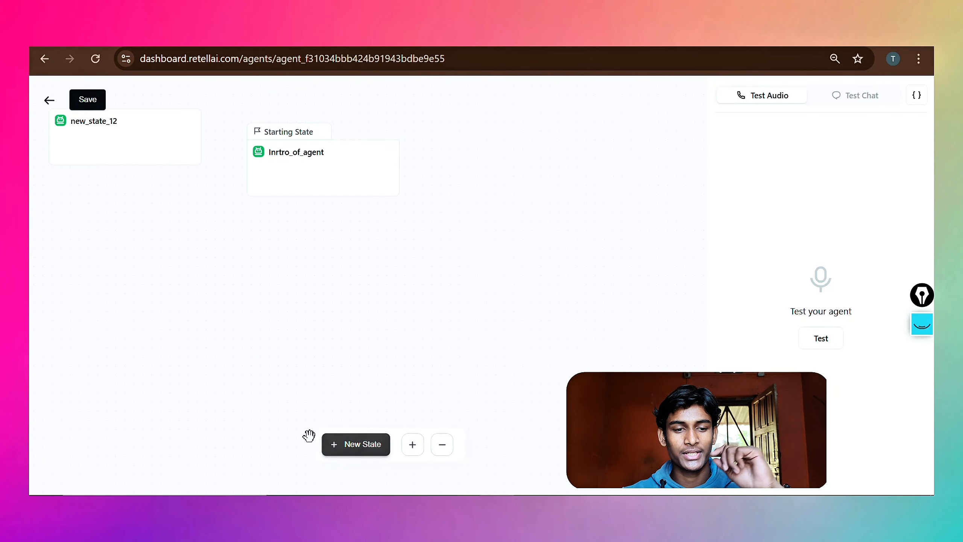
pyautogui.moveTo(119, 152); pyautogui.dragTo(112, 357)
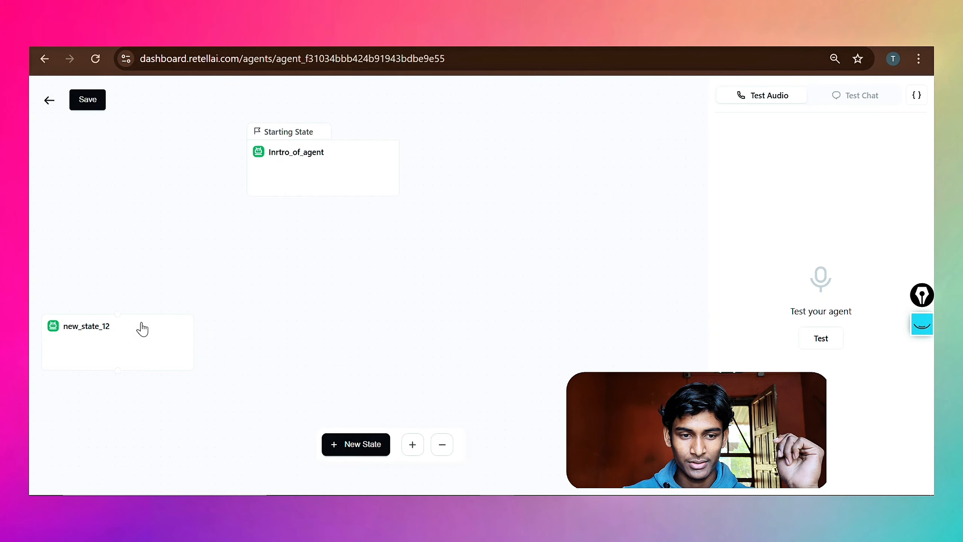
pyautogui.moveTo(365, 182); pyautogui.dragTo(439, 161)
pyautogui.moveTo(120, 337); pyautogui.dragTo(402, 181)
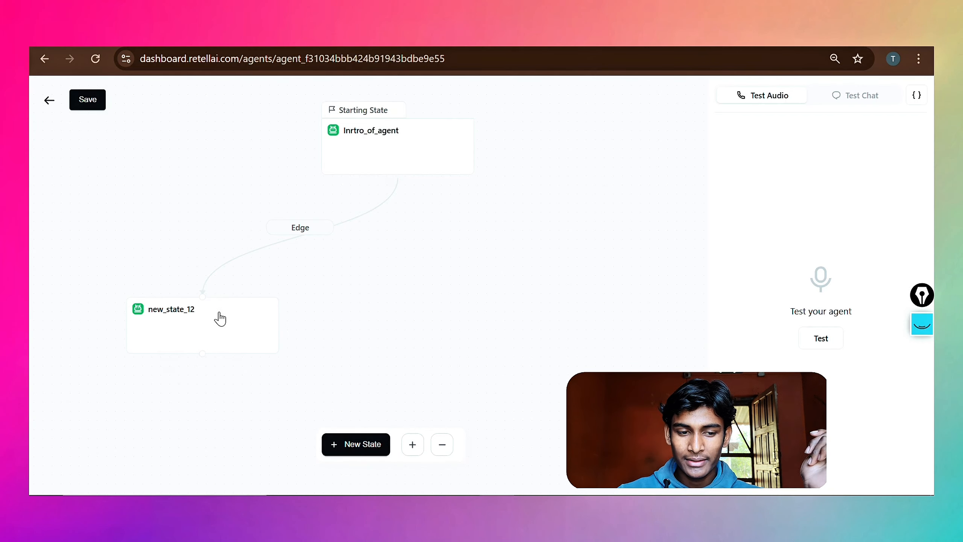
# Replace the placeholder path condition of the edge between Inrtro_of_agent and the new state with "Trigeer this node".
pyautogui.click(288, 239)
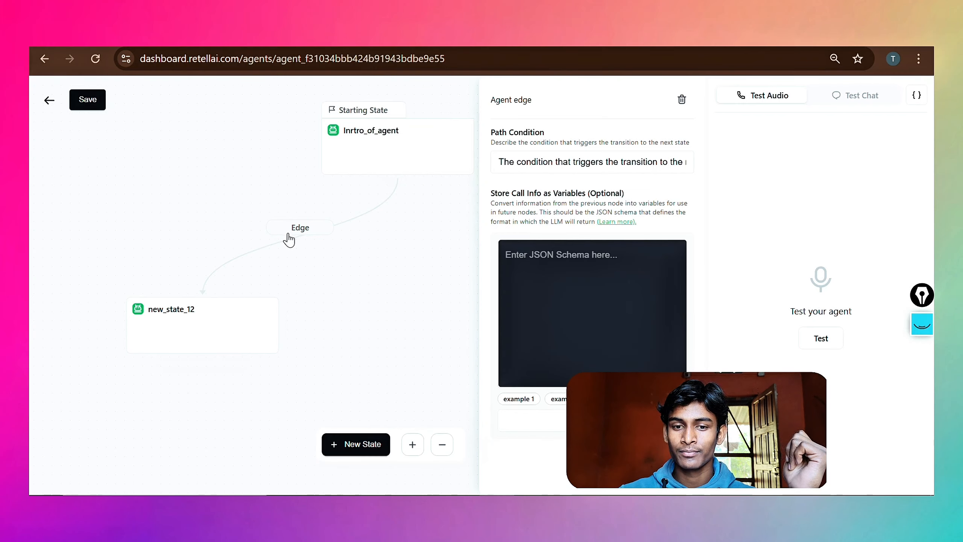
pyautogui.moveTo(502, 165); pyautogui.dragTo(663, 191)
pyautogui.click(637, 197)
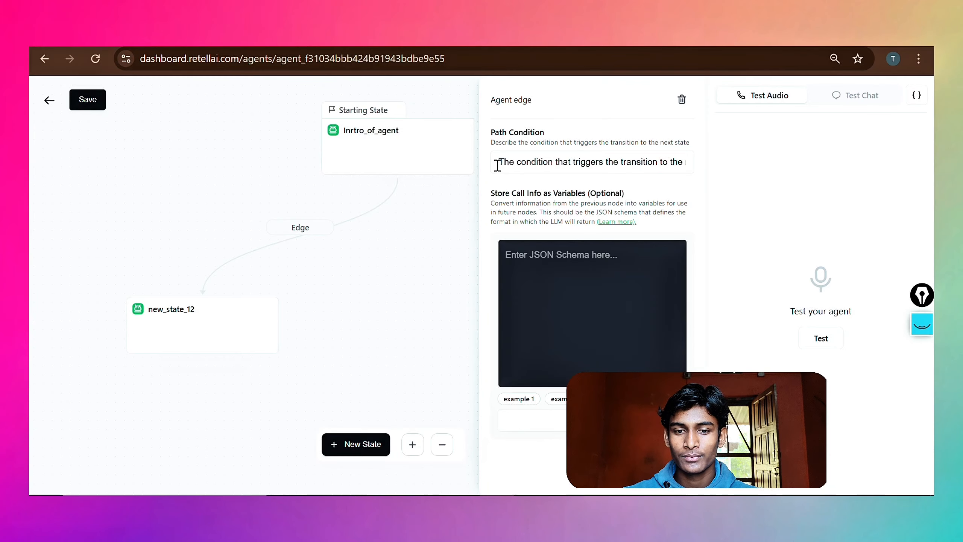
pyautogui.moveTo(498, 160); pyautogui.dragTo(879, 169)
pyautogui.press('BackSpace')
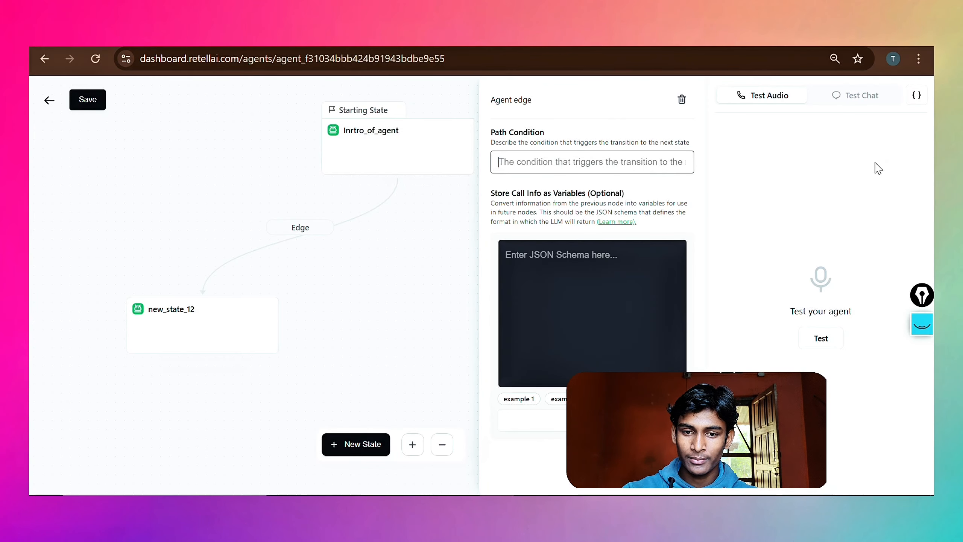
pyautogui.write('Trigeer this node')
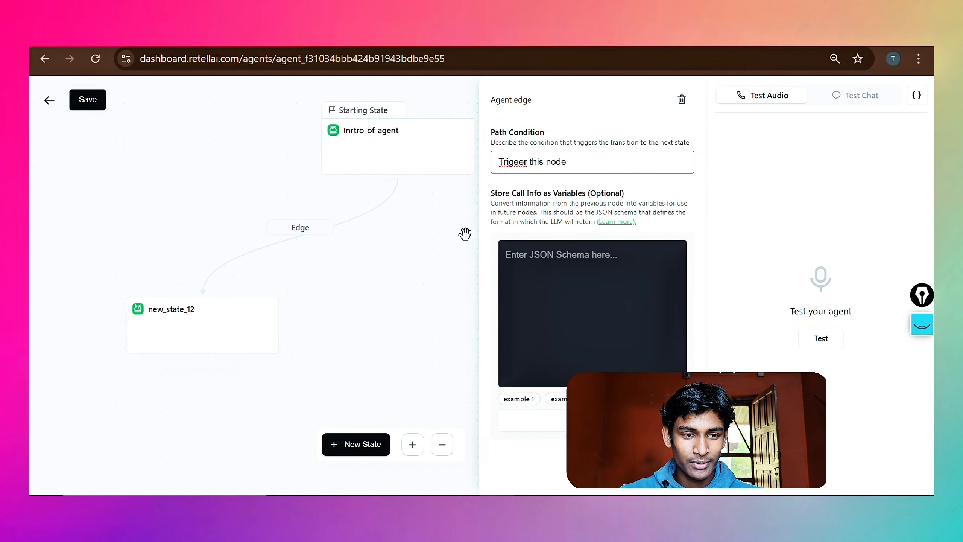
pyautogui.click(214, 134)
# Copy "if user want to see any properties , or wanna book the appointment." from the transfer rules in the Inrtro_of_agent prompt.
pyautogui.click(379, 167)
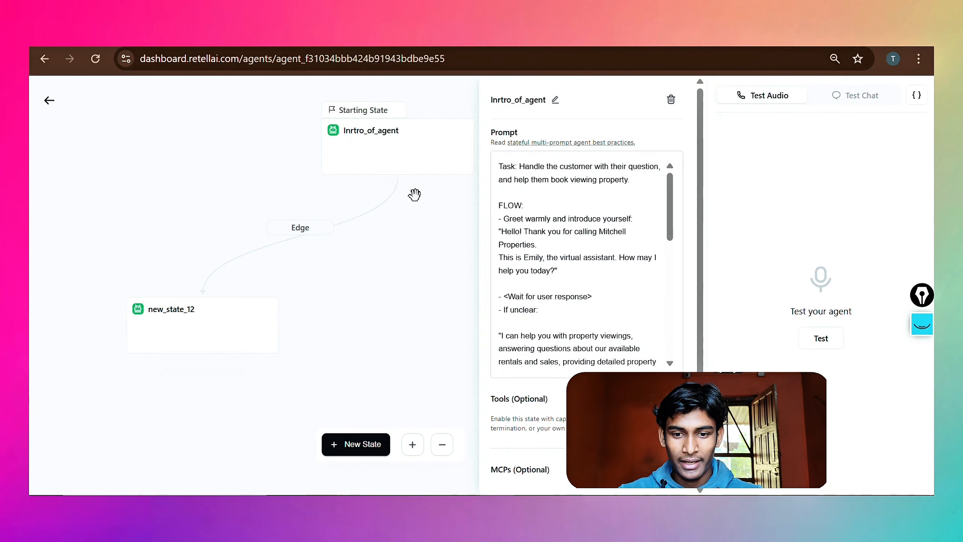
pyautogui.scroll(-2, 599, 277)
pyautogui.scroll(-3, 583, 276)
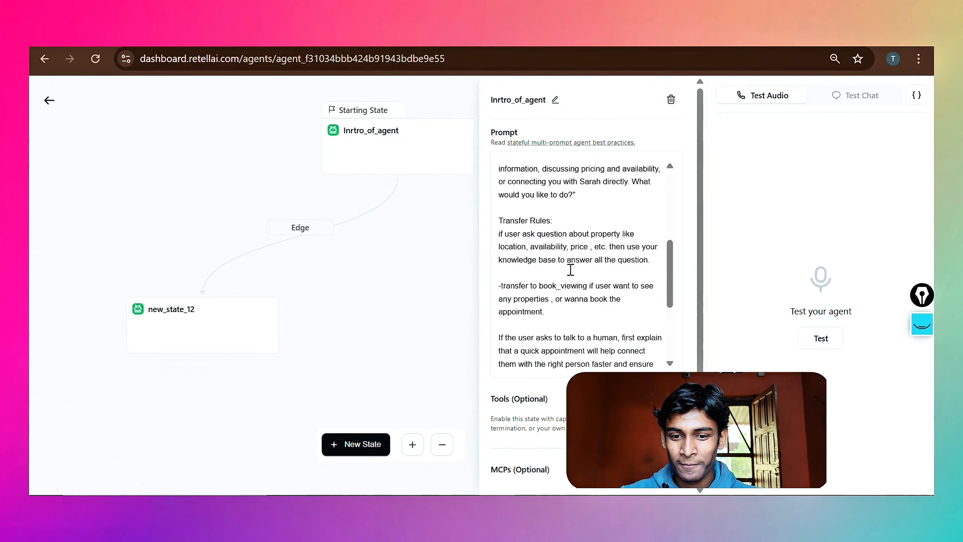
pyautogui.click(586, 287)
pyautogui.moveTo(587, 287); pyautogui.dragTo(618, 309)
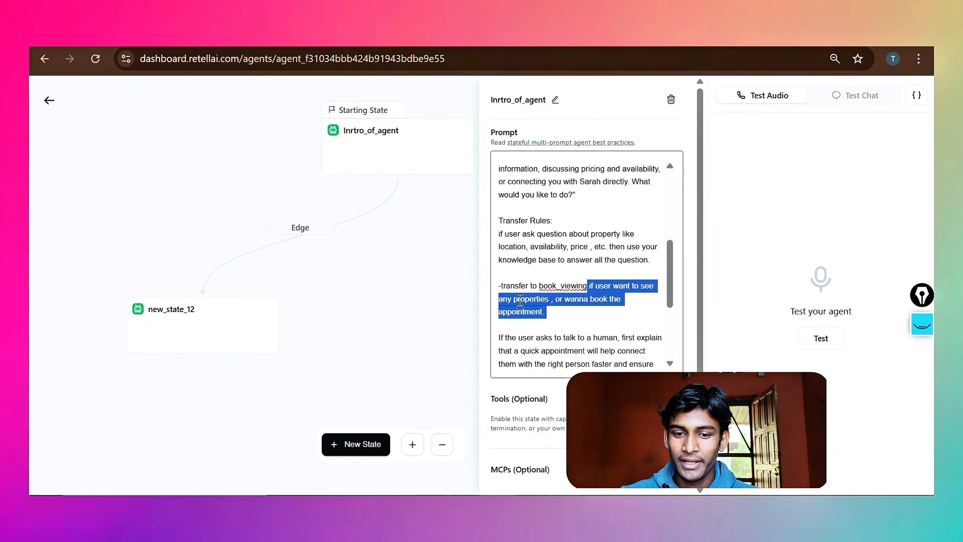
# Append the copied booking condition after "Trigeer this node" in the edge's path condition and save the agent.
pyautogui.click(419, 281)
pyautogui.click(320, 234)
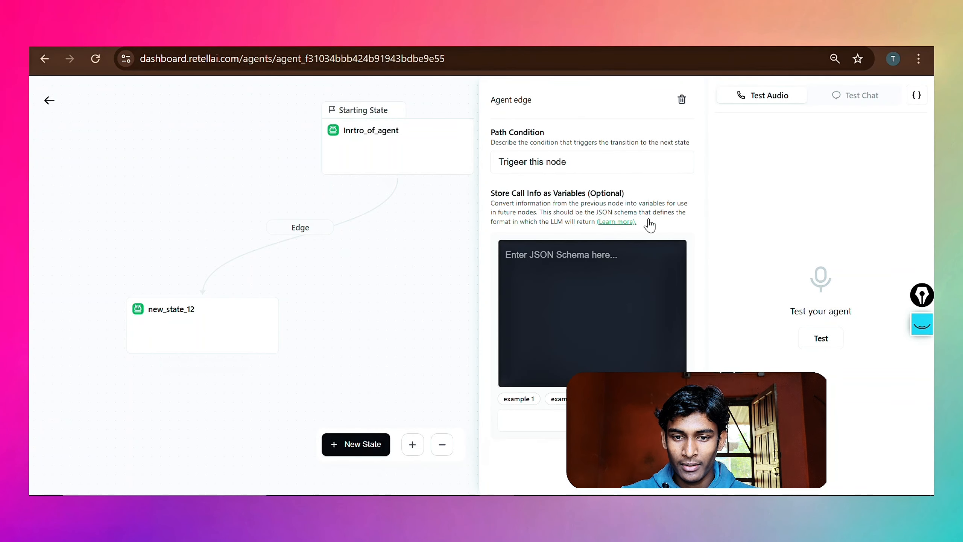
pyautogui.click(612, 161)
pyautogui.hotkey('ctrl', 'a')
pyautogui.hotkey('ctrl', 'v')
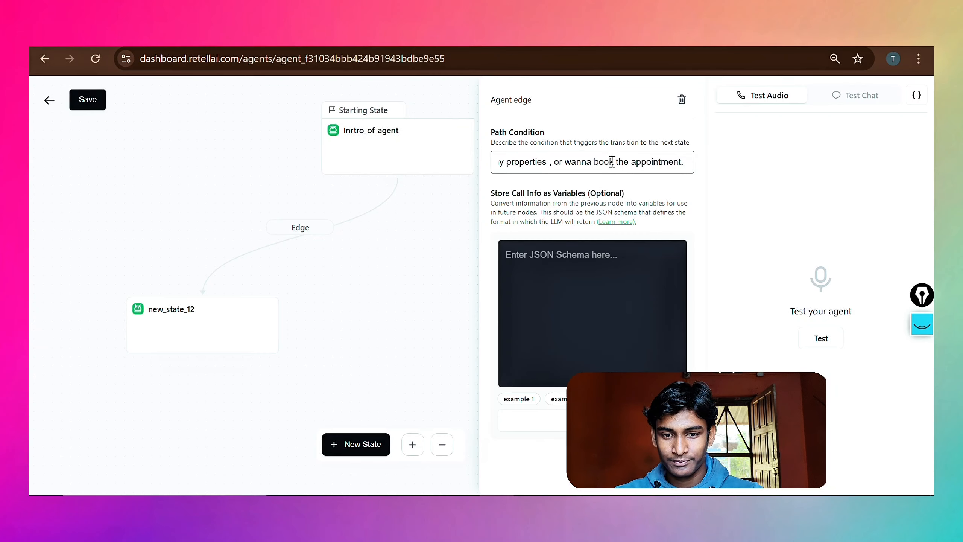
pyautogui.hotkey('ctrl', 'a')
pyautogui.click(580, 182)
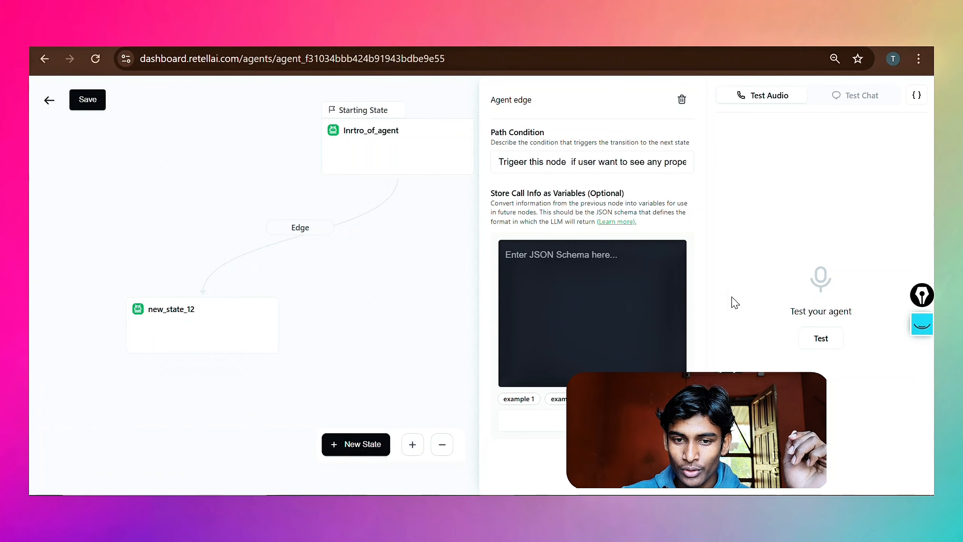
pyautogui.moveTo(599, 166); pyautogui.dragTo(692, 164)
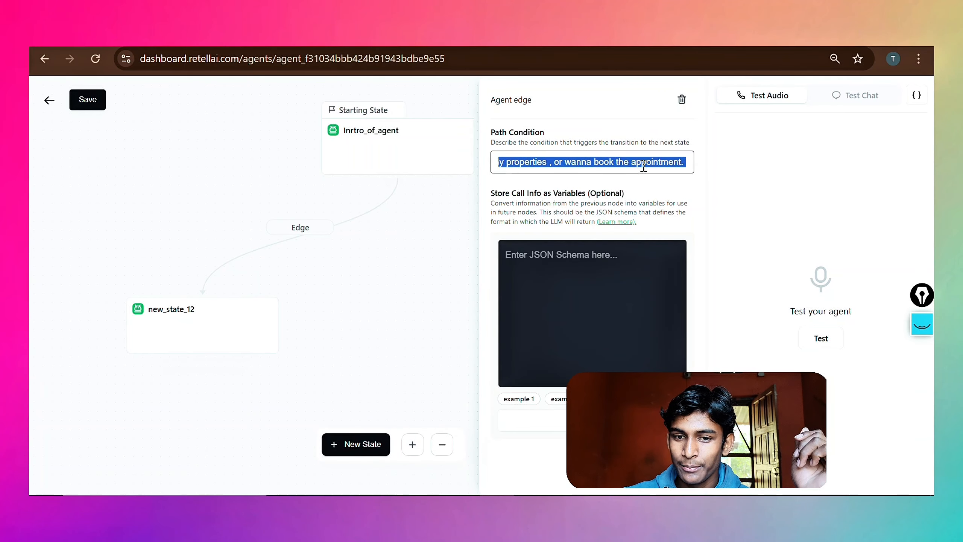
pyautogui.moveTo(594, 162); pyautogui.dragTo(726, 162)
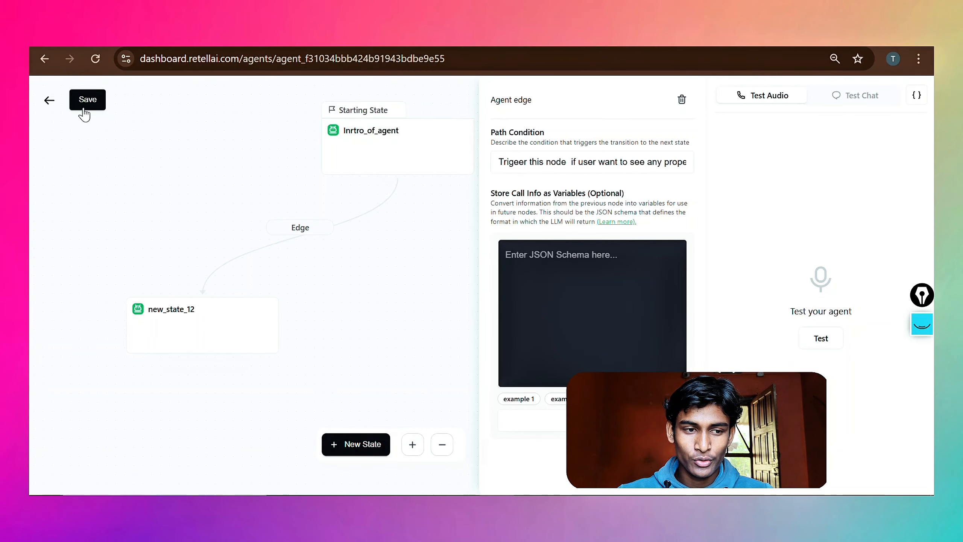
pyautogui.click(85, 101)
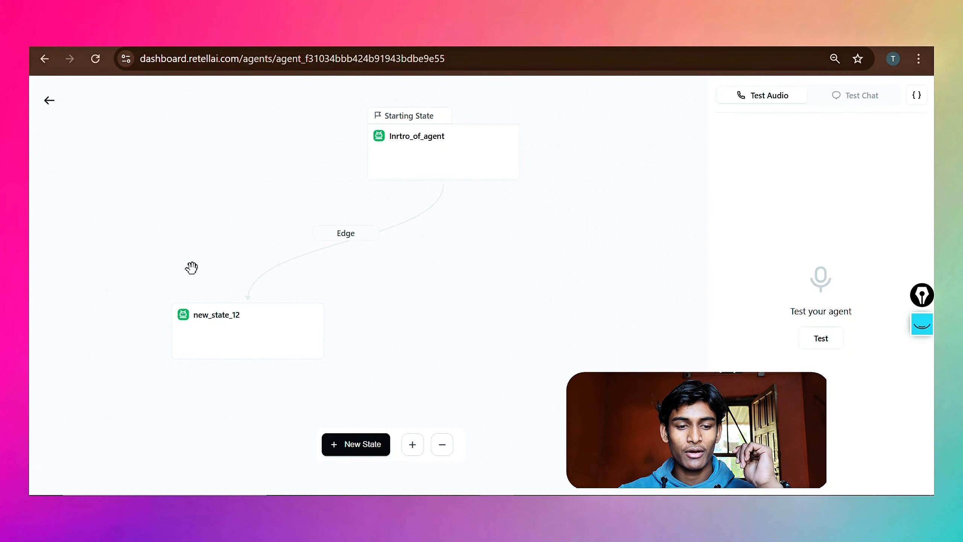
# Rename the new state linked from Inrtro_of_agent to "book_viewing" and save the change.
pyautogui.click(213, 325)
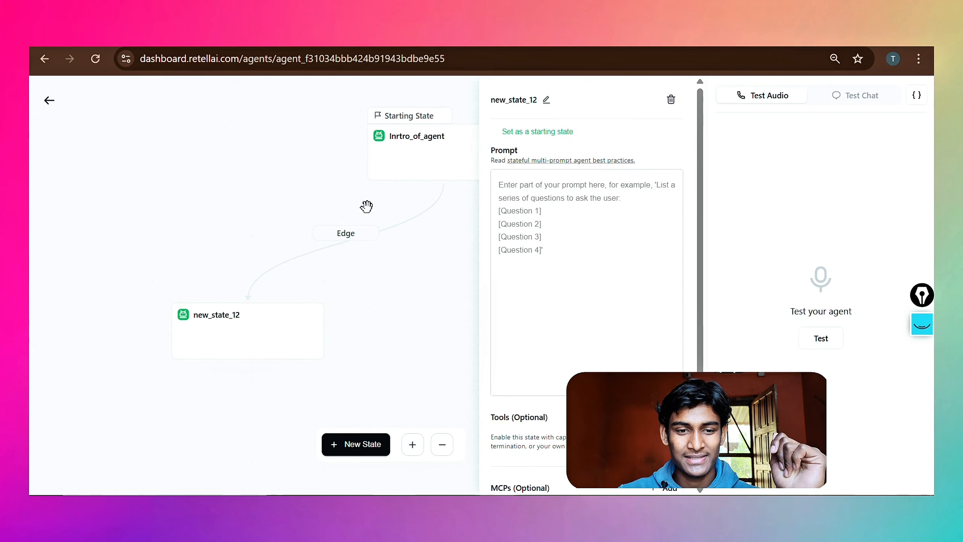
pyautogui.click(548, 101)
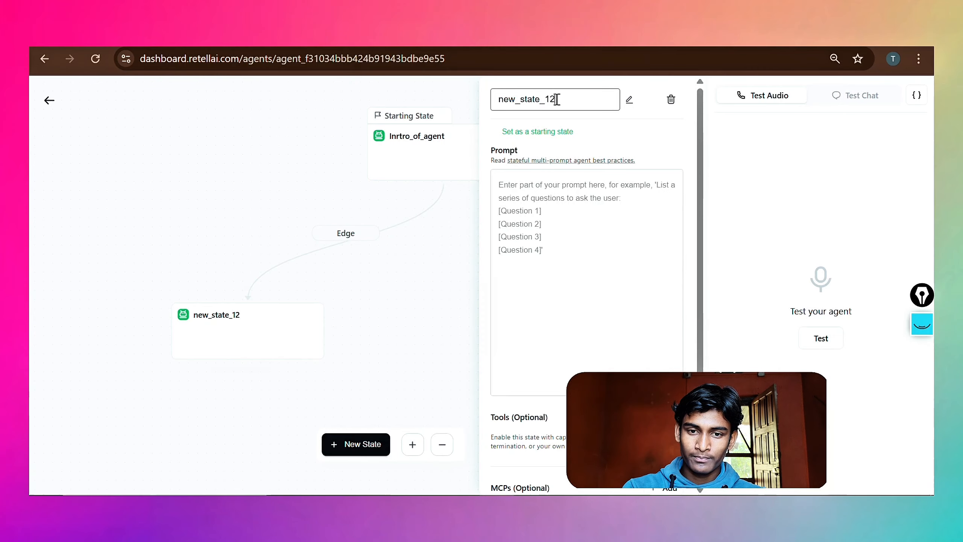
pyautogui.press('BackSpace')
pyautogui.press('BackSpace')
pyautogui.press('BackSpace')
pyautogui.press('BackSpace')
pyautogui.press('BackSpace')
pyautogui.press('BackSpace')
pyautogui.press('BackSpace')
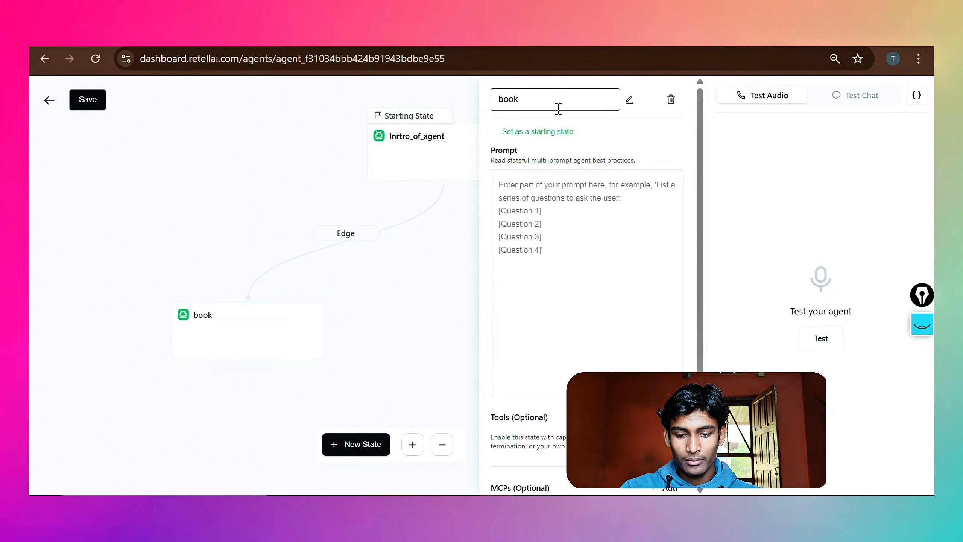
pyautogui.write('book_viewing')
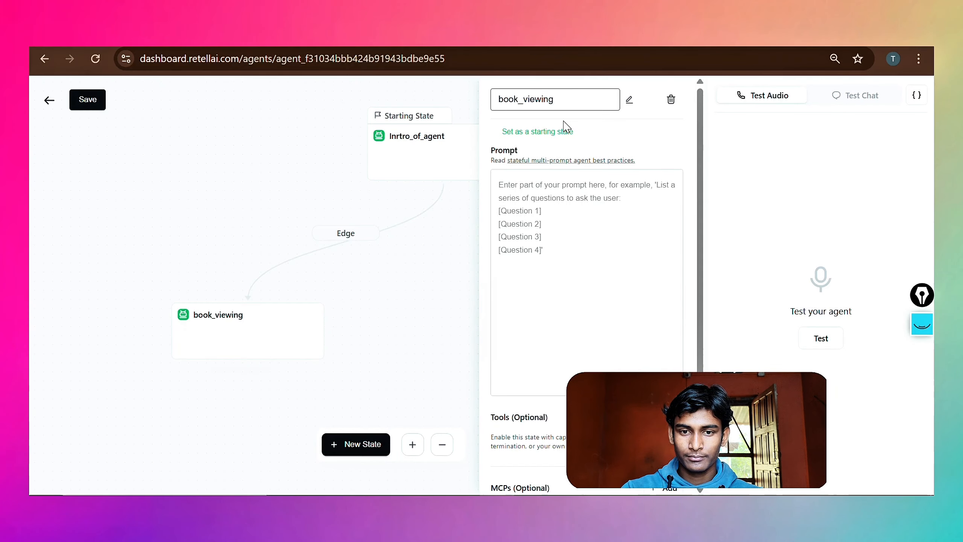
pyautogui.click(87, 99)
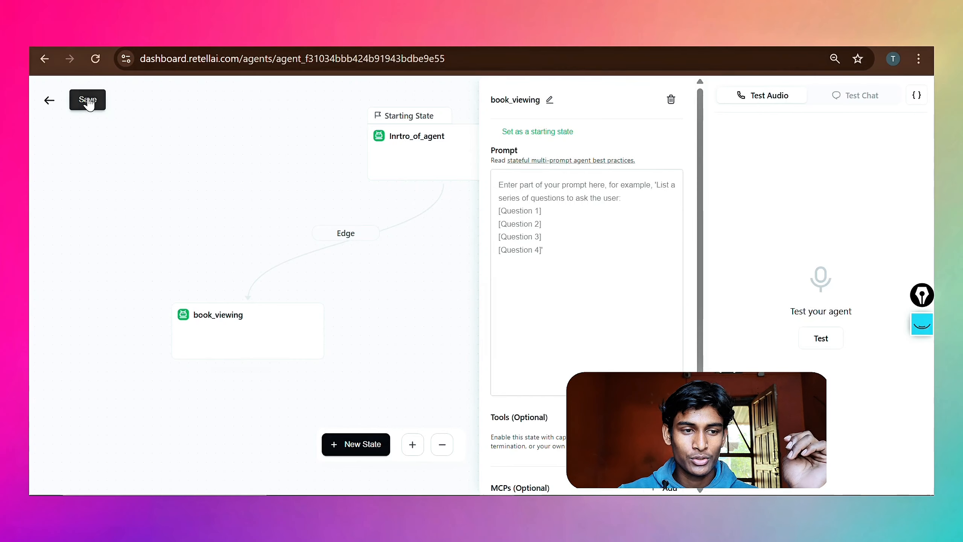
# Paste the property inquiry prompt into book_viewing and reword its task as "Handle Property Inquiry Requests and help user book appointment.".
pyautogui.click(542, 197)
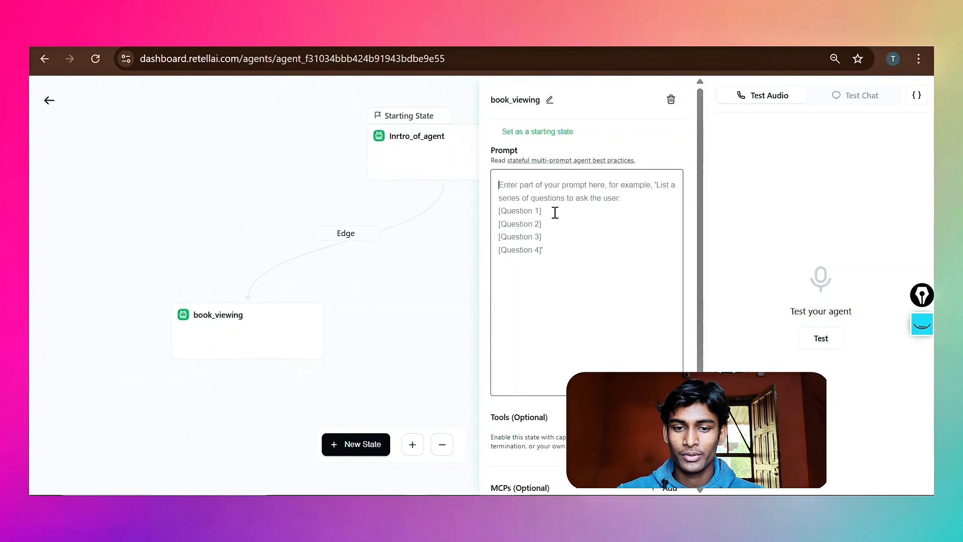
pyautogui.hotkey('ctrl', 'v')
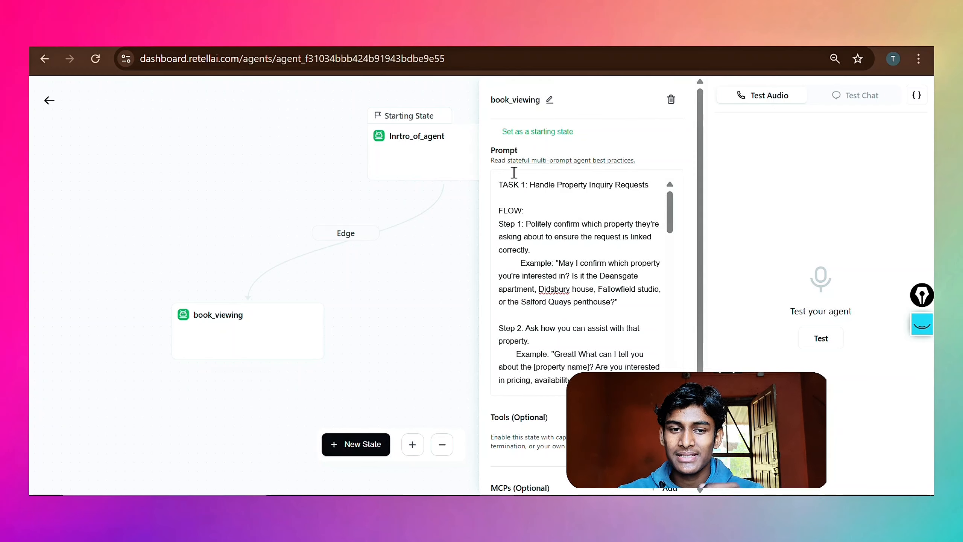
pyautogui.moveTo(514, 185); pyautogui.dragTo(524, 210)
pyautogui.scroll(-10, 531, 284)
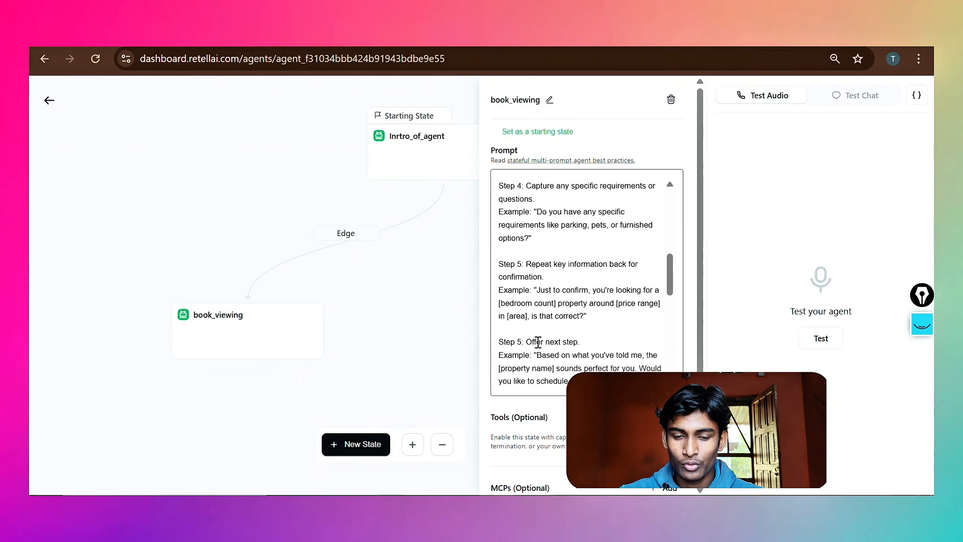
pyautogui.scroll(10, 538, 341)
pyautogui.click(340, 129)
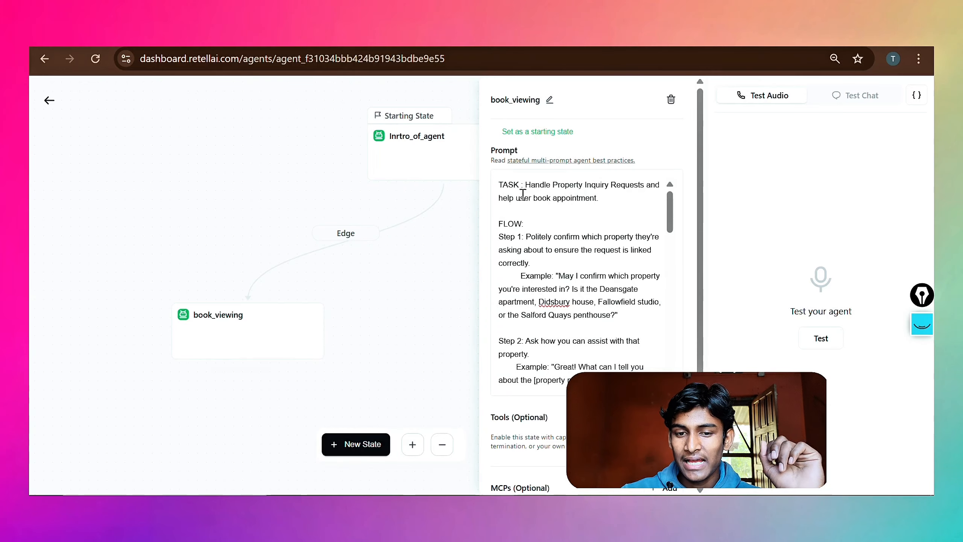
# Extend the task line of the book_viewing prompt with "or book the viewing property" after "book appointment".
pyautogui.moveTo(548, 195); pyautogui.dragTo(639, 186)
pyautogui.moveTo(520, 197); pyautogui.dragTo(534, 198)
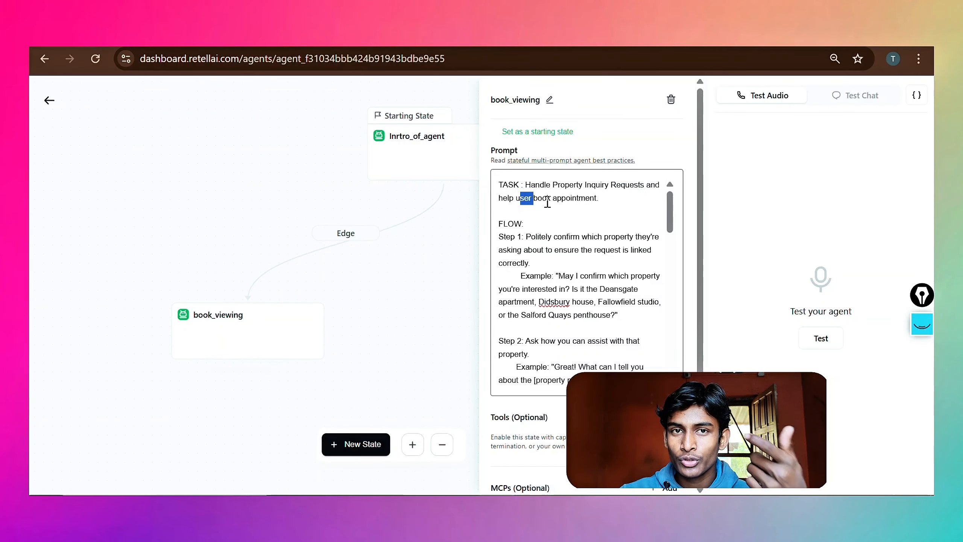
pyautogui.click(597, 196)
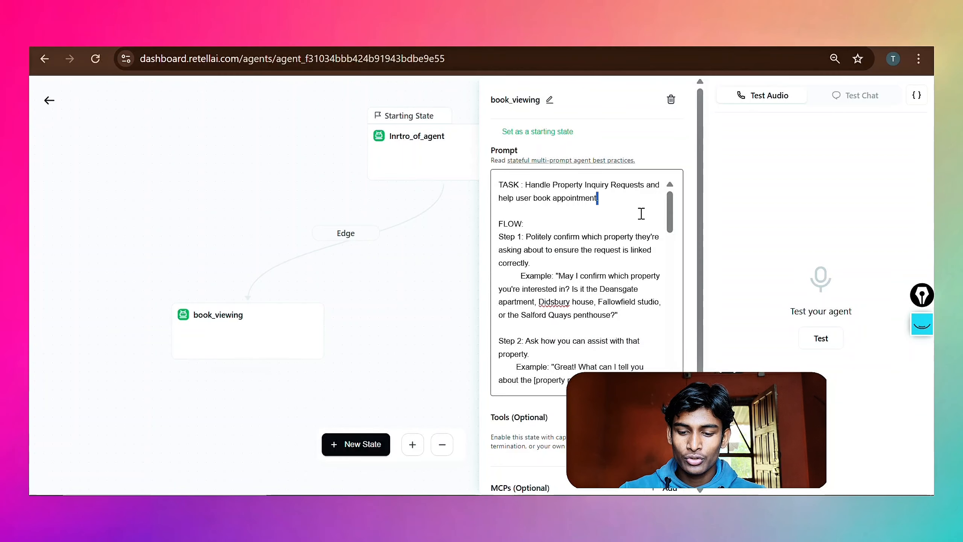
pyautogui.write('or ')
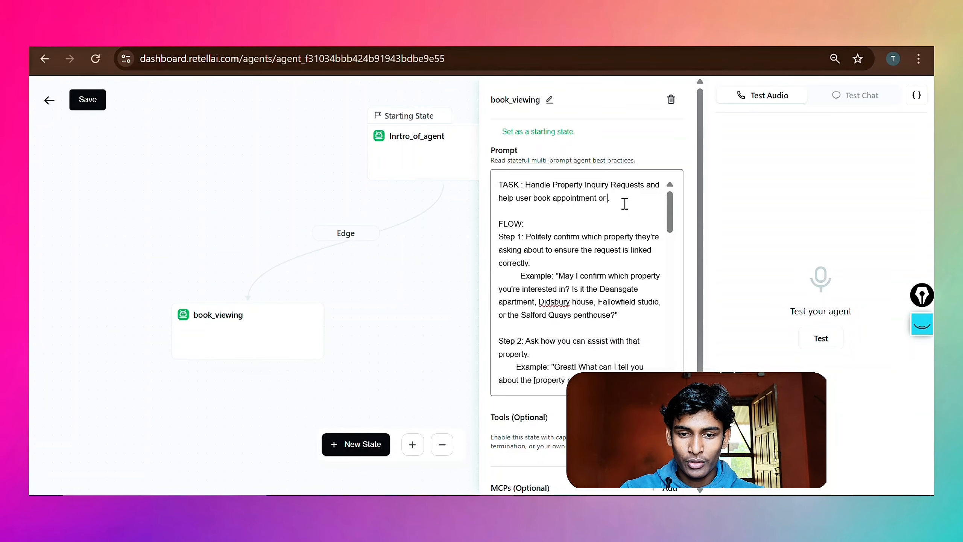
pyautogui.write('book the viewing')
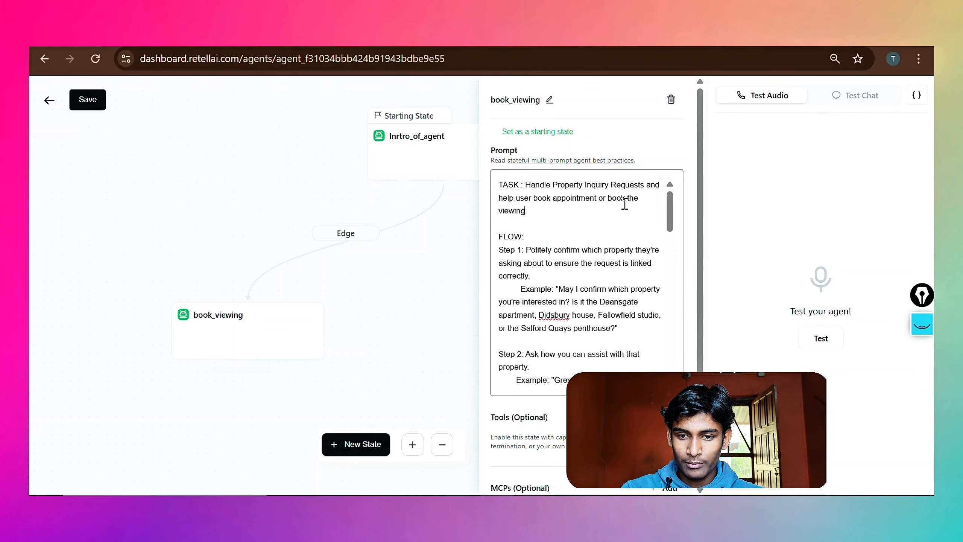
pyautogui.write(' property')
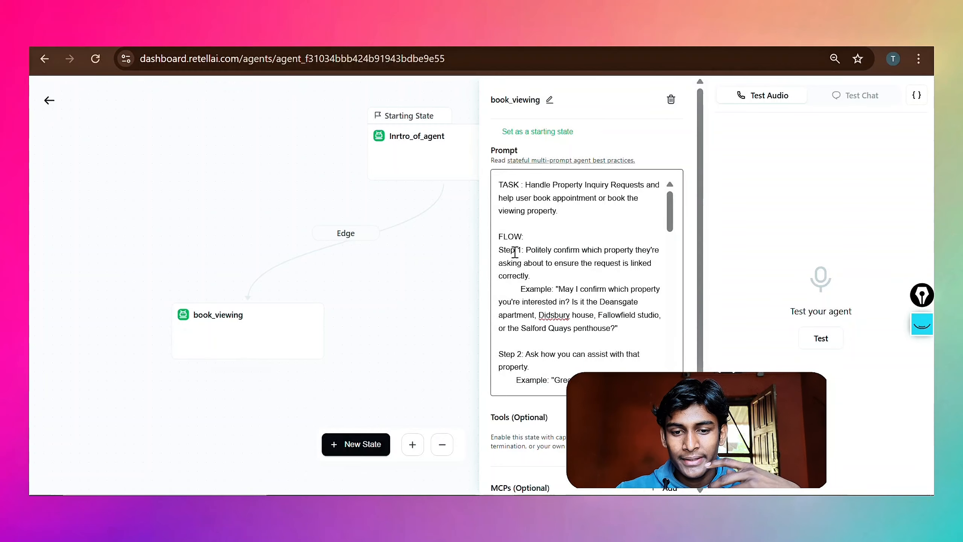
# Examine Step 1 of the book_viewing flow, covering how to confirm the property and the example question.
pyautogui.moveTo(535, 254); pyautogui.dragTo(633, 252)
pyautogui.click(652, 253)
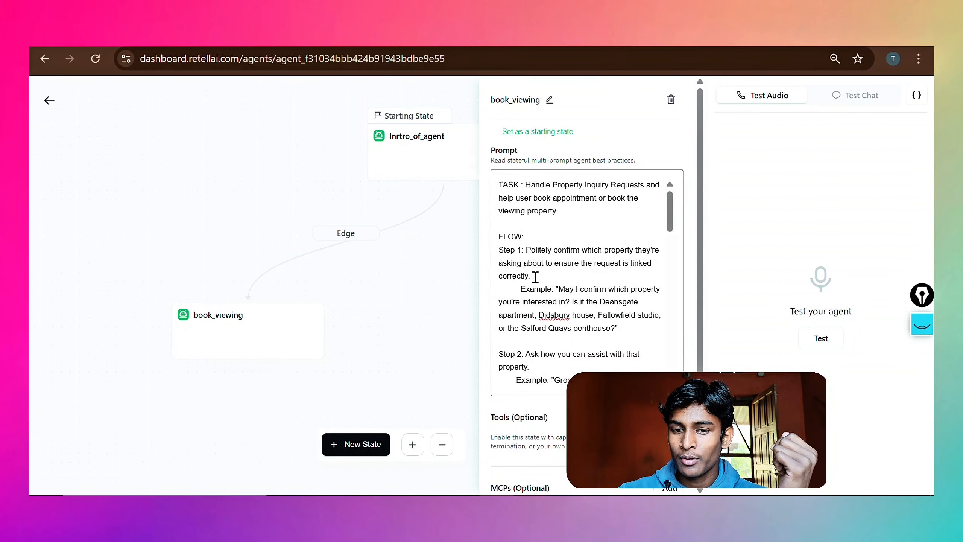
pyautogui.moveTo(572, 266); pyautogui.dragTo(626, 273)
pyautogui.click(631, 265)
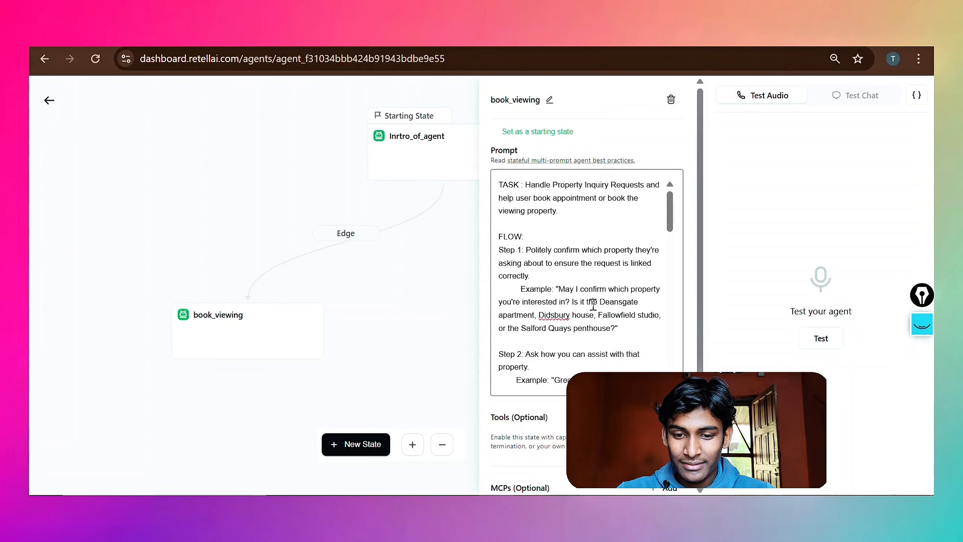
pyautogui.moveTo(600, 304); pyautogui.dragTo(634, 327)
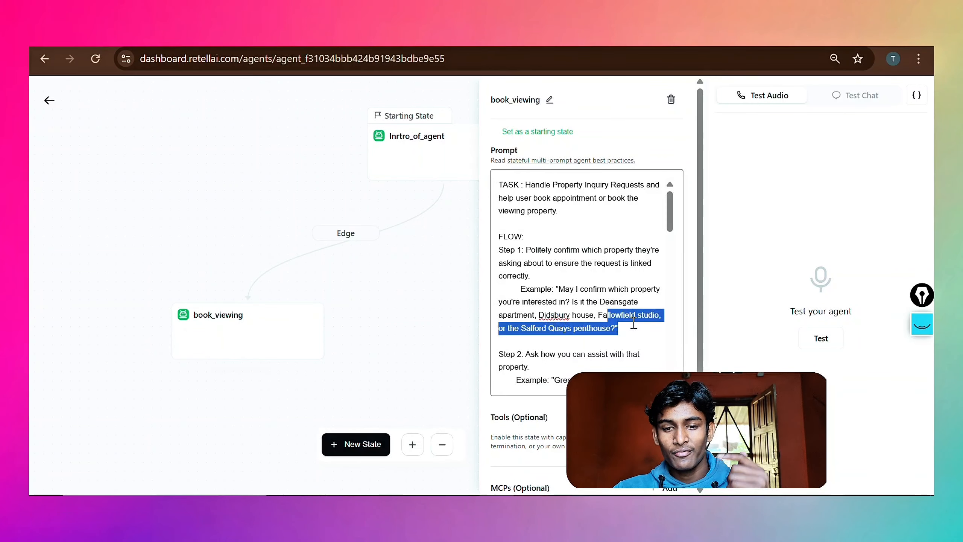
pyautogui.click(537, 339)
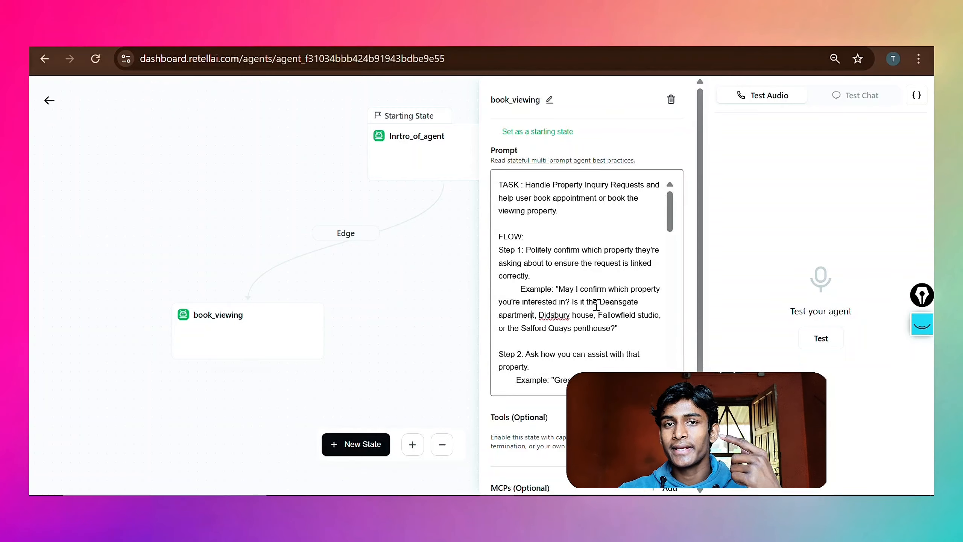
pyautogui.moveTo(608, 302); pyautogui.dragTo(619, 303)
pyautogui.click(552, 319)
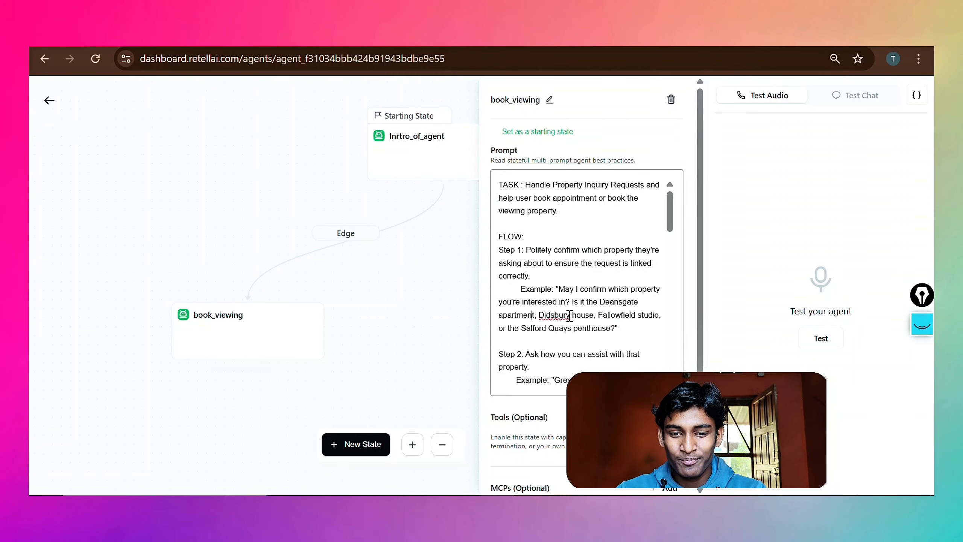
# Examine Step 2 of the book_viewing flow on offering assistance, including its example, and continue to Step 3 on unclear requests.
pyautogui.scroll(-3, 570, 315)
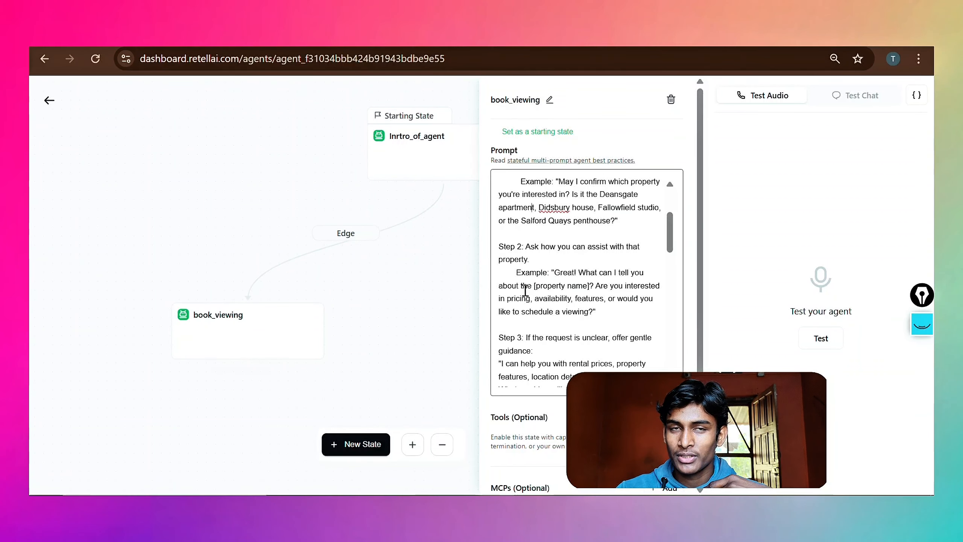
pyautogui.moveTo(535, 287); pyautogui.dragTo(540, 291)
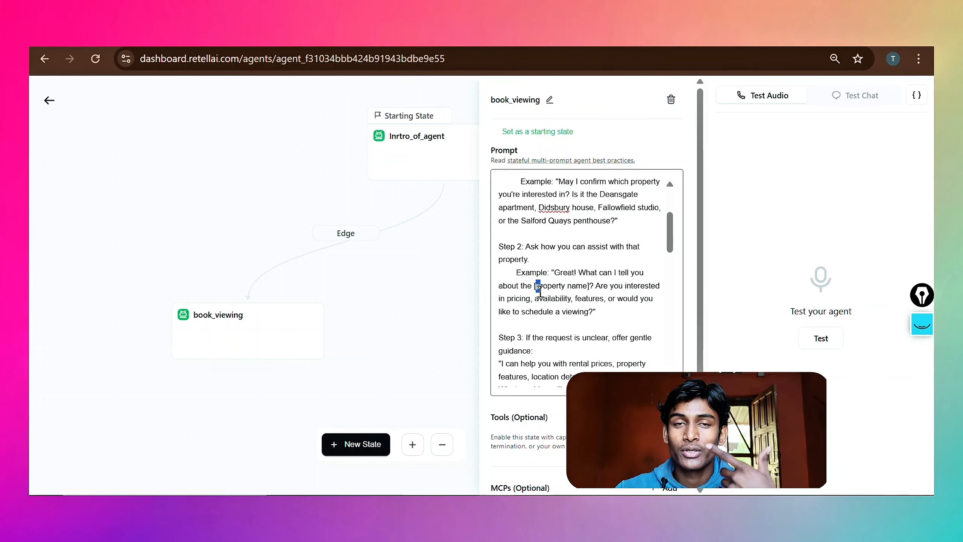
pyautogui.click(572, 290)
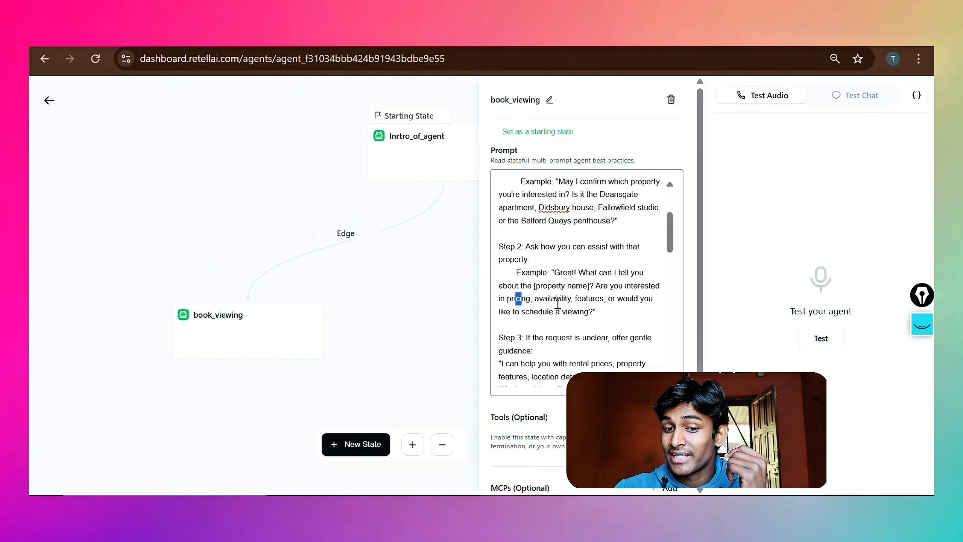
pyautogui.click(581, 300)
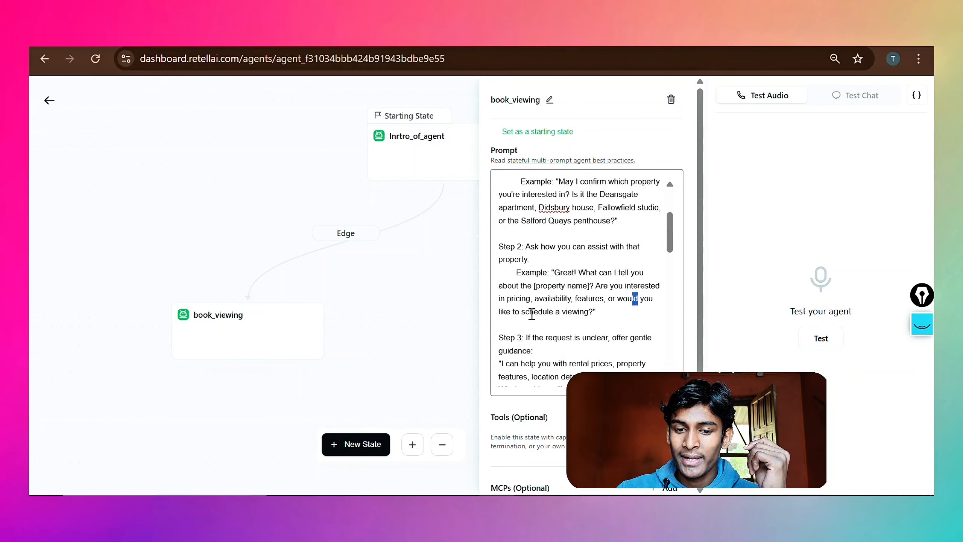
pyautogui.moveTo(523, 311); pyautogui.dragTo(561, 311)
pyautogui.click(575, 315)
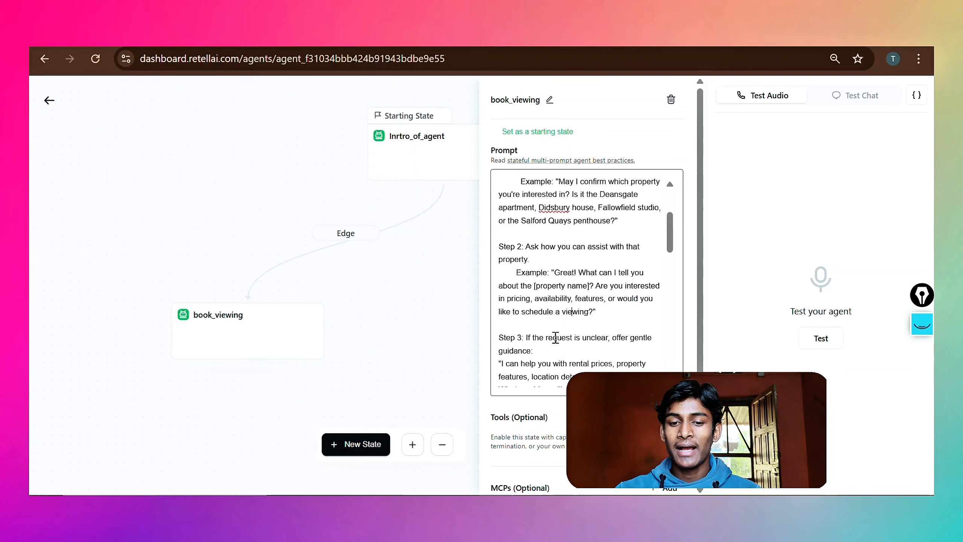
pyautogui.click(595, 299)
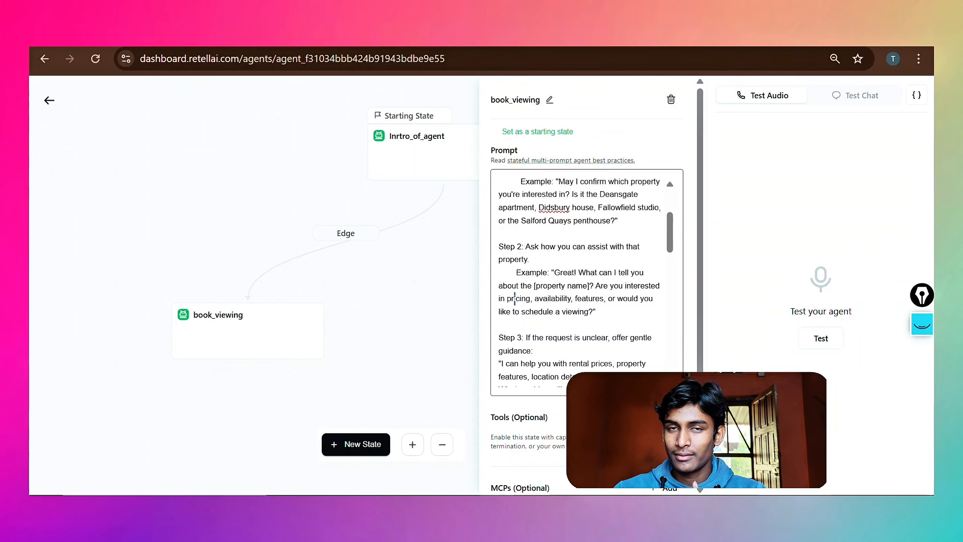
pyautogui.scroll(-3, 603, 315)
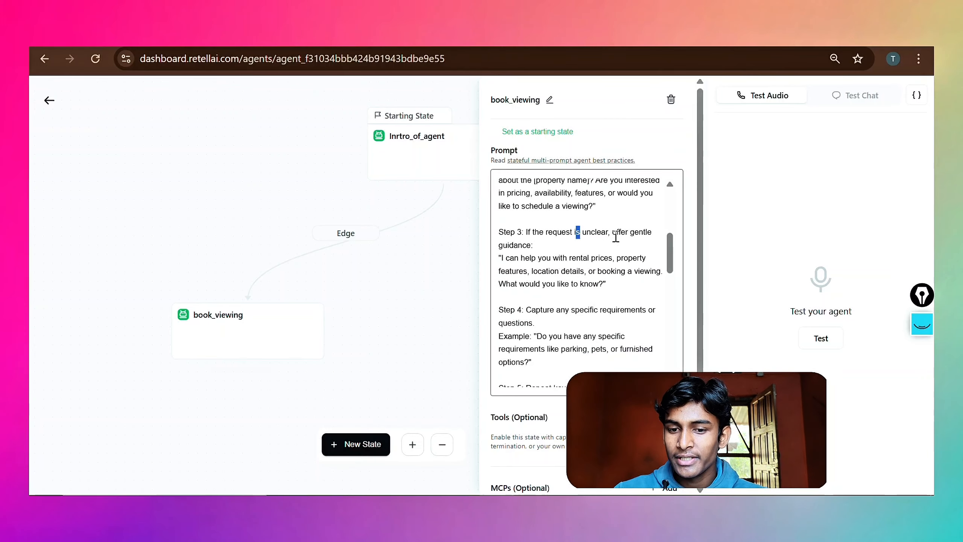
# Examine Step 3 of the book_viewing prompt, covering the gentle guidance to offer when a request is unclear.
pyautogui.click(507, 245)
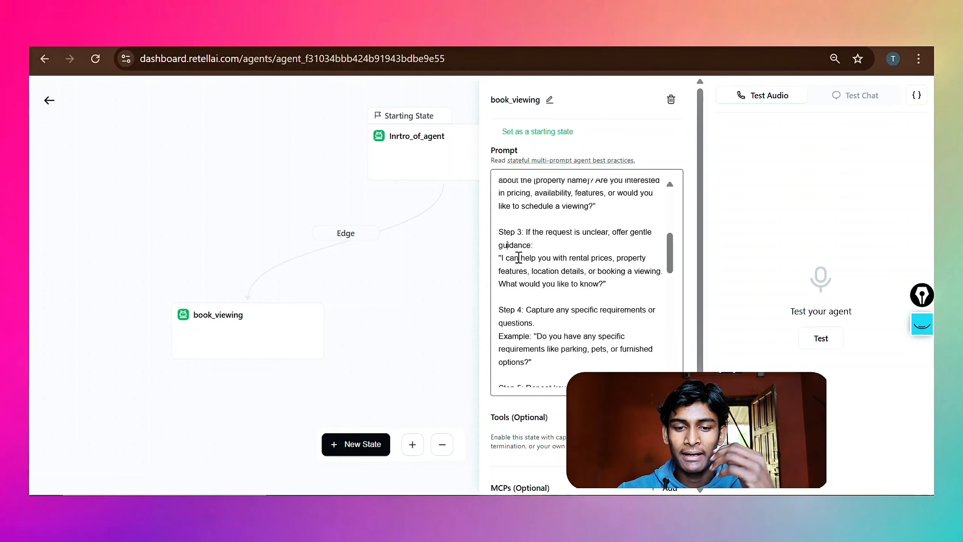
pyautogui.moveTo(504, 261); pyautogui.dragTo(525, 260)
pyautogui.click(561, 260)
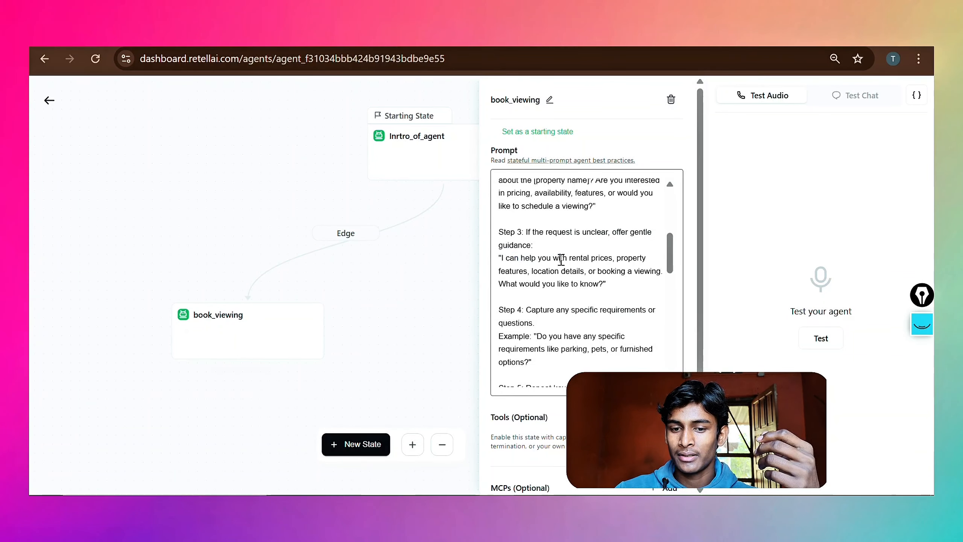
pyautogui.moveTo(590, 262); pyautogui.dragTo(630, 273)
pyautogui.click(624, 264)
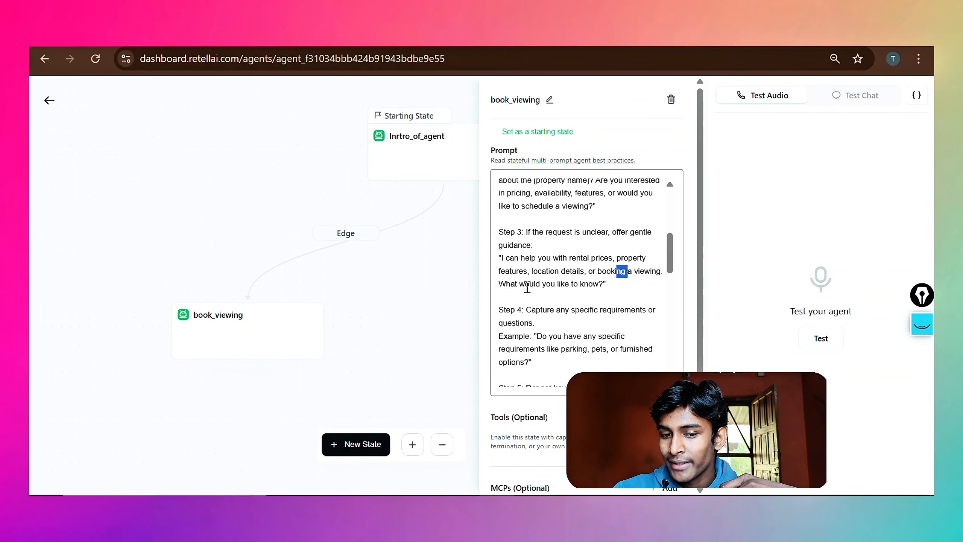
pyautogui.click(606, 280)
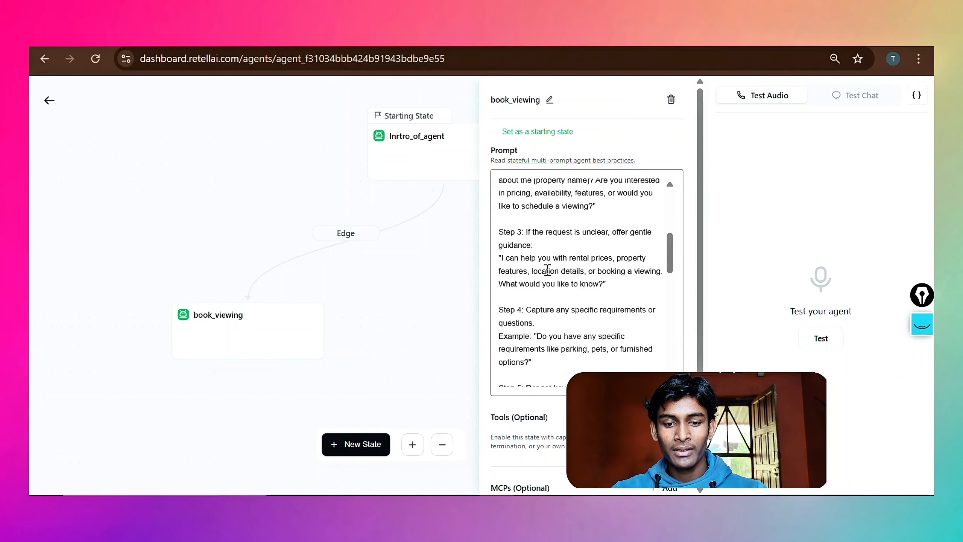
# Examine Step 4 on capturing requirements and the confirmation step with its bedroom count, price range and area placeholders.
pyautogui.scroll(-1, 548, 271)
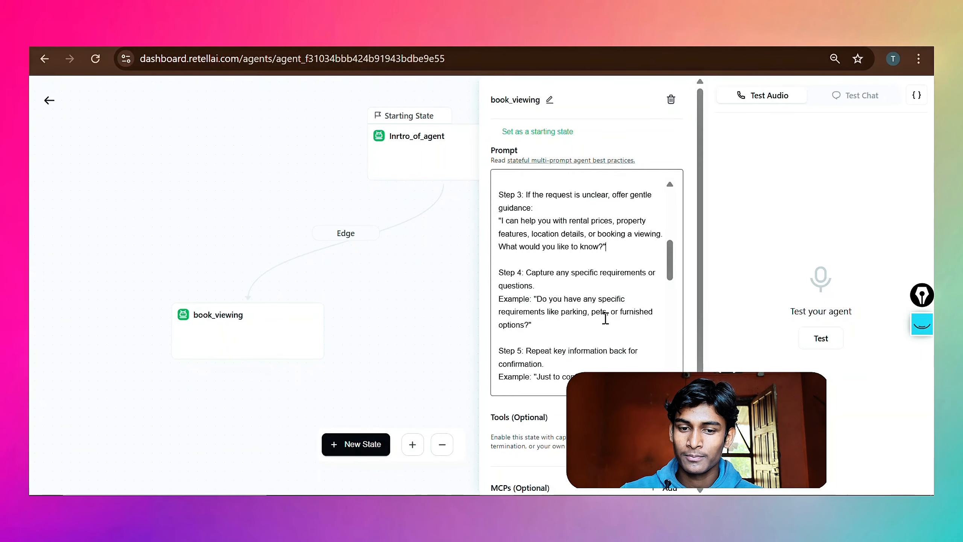
pyautogui.scroll(-3, 606, 319)
pyautogui.scroll(-1, 588, 320)
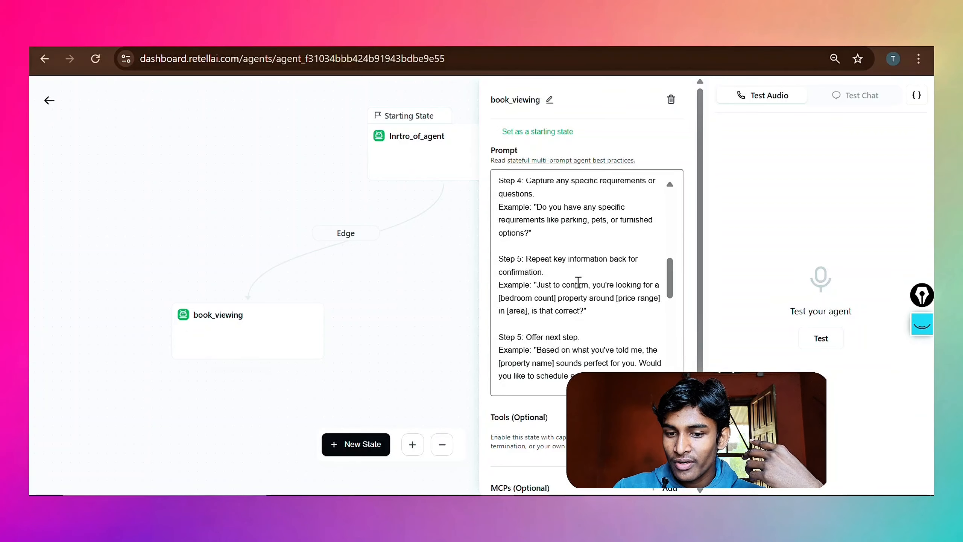
pyautogui.moveTo(514, 300); pyautogui.dragTo(617, 300)
pyautogui.click(642, 300)
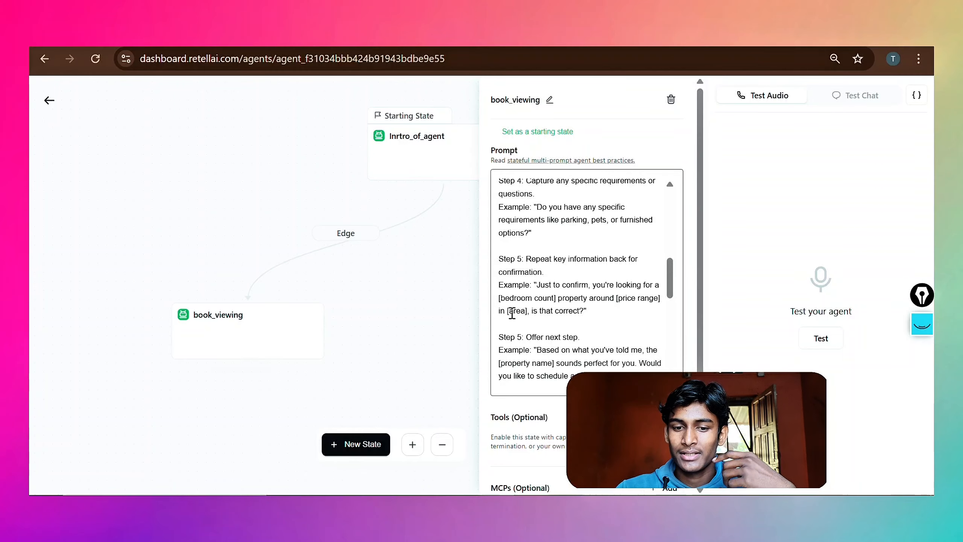
pyautogui.moveTo(508, 311); pyautogui.dragTo(526, 312)
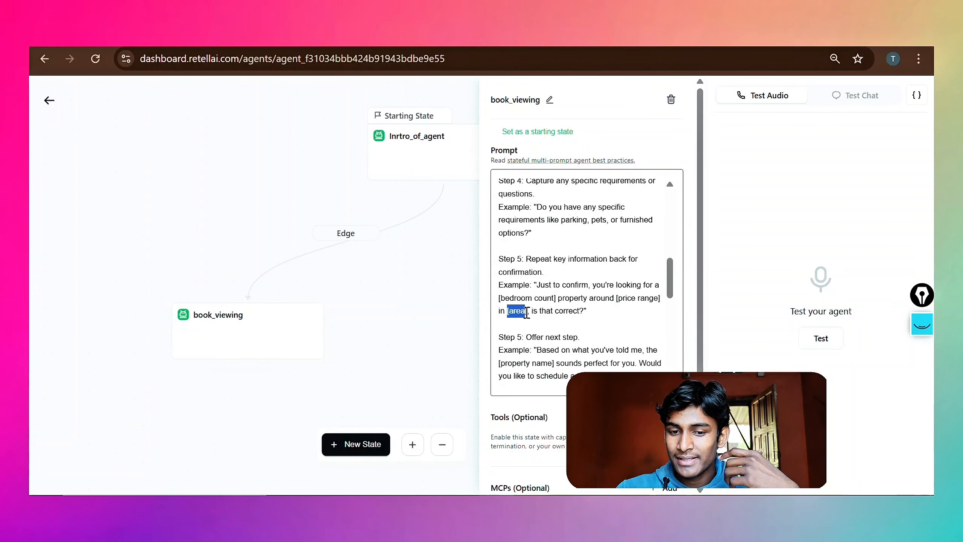
pyautogui.click(578, 322)
# Examine the "Offer next step" part of the prompt and its example suggesting a property viewing.
pyautogui.scroll(-2, 578, 323)
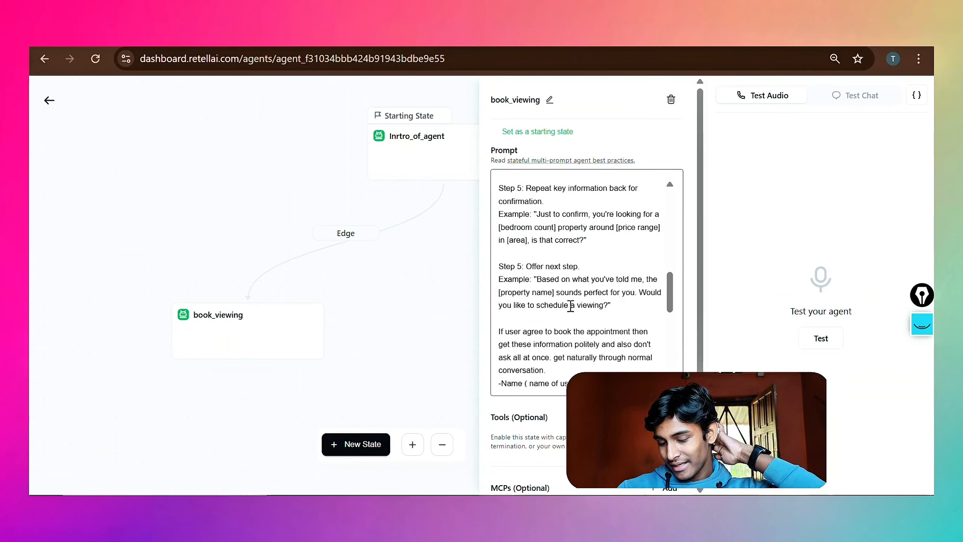
pyautogui.scroll(-1, 553, 276)
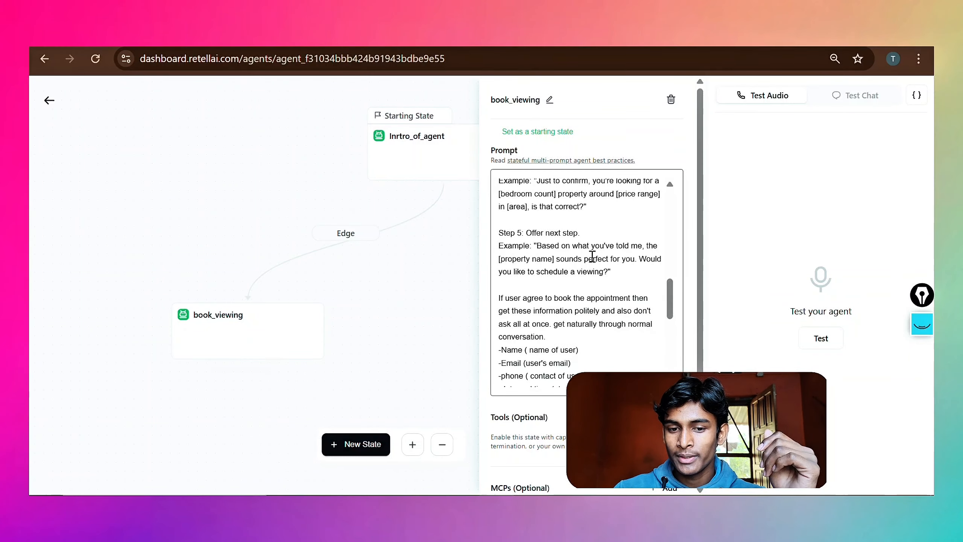
pyautogui.moveTo(526, 265); pyautogui.dragTo(598, 260)
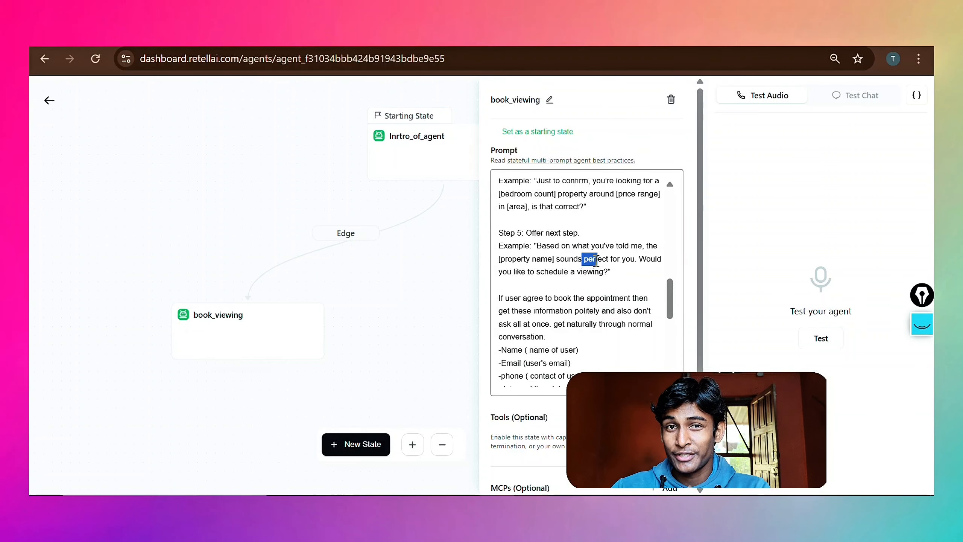
pyautogui.click(610, 278)
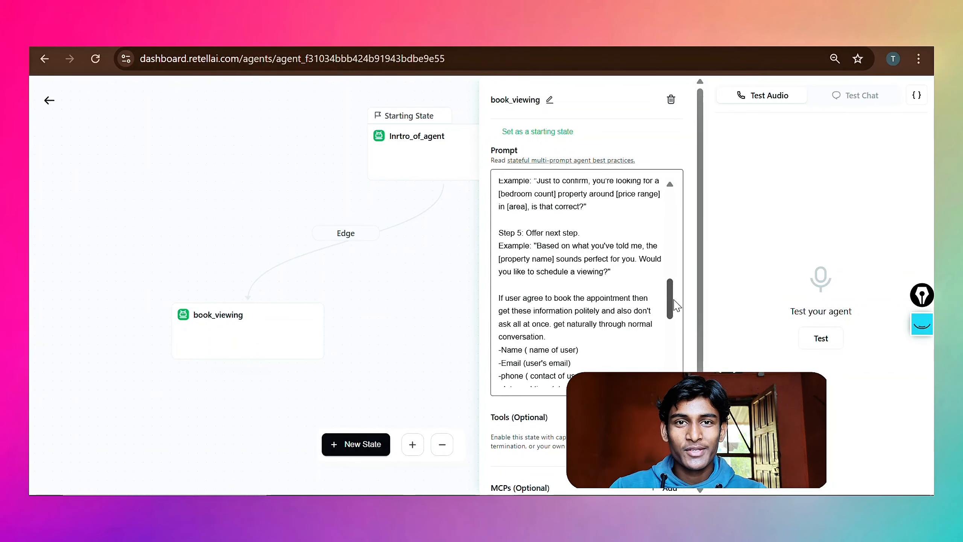
# Examine which booking details the agent must collect: name, email, phone, and date and time, without asking all at once.
pyautogui.scroll(-2, 568, 265)
pyautogui.moveTo(511, 242); pyautogui.dragTo(551, 250)
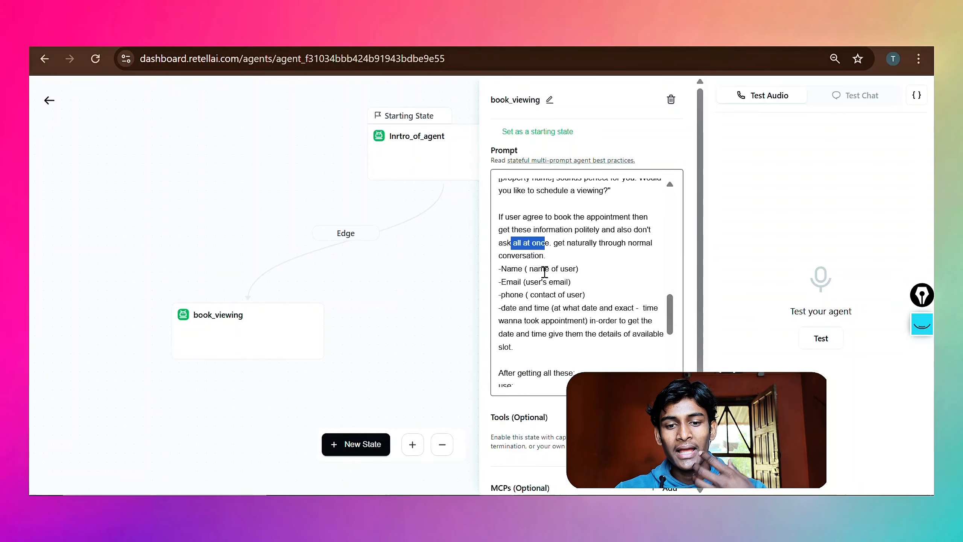
pyautogui.moveTo(513, 274); pyautogui.dragTo(546, 319)
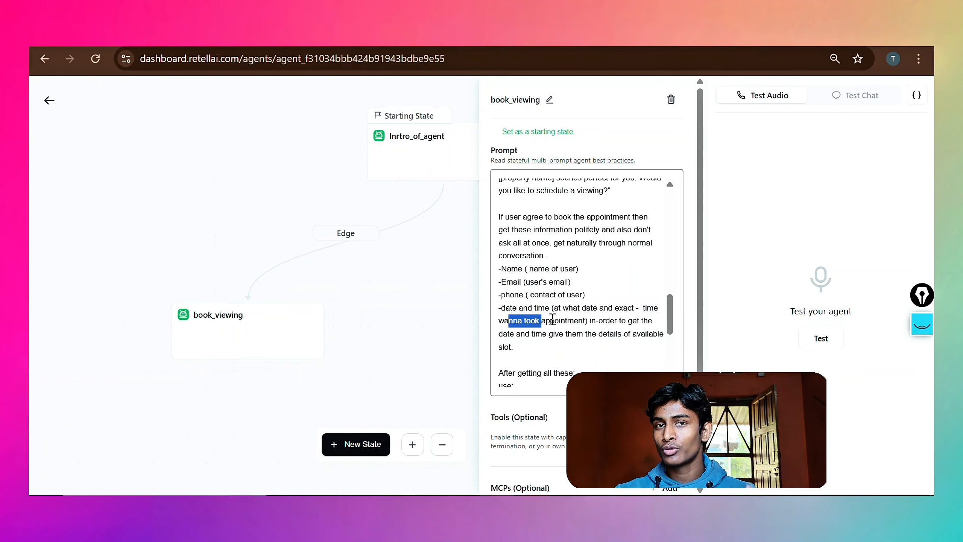
pyautogui.click(552, 319)
pyautogui.moveTo(548, 308); pyautogui.dragTo(498, 269)
pyautogui.click(563, 325)
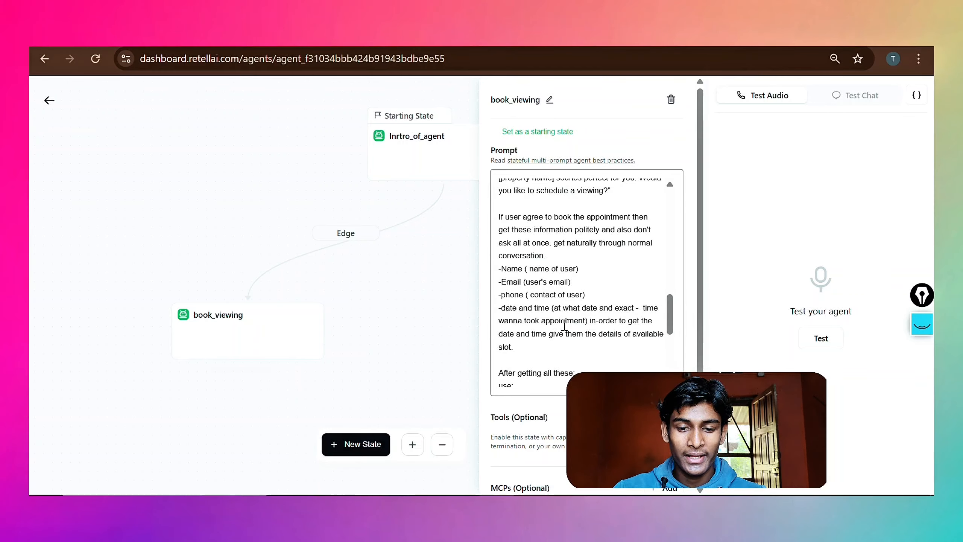
# Examine the instructions after the details are collected, on checking the slot and booking the appointment.
pyautogui.scroll(-3, 563, 322)
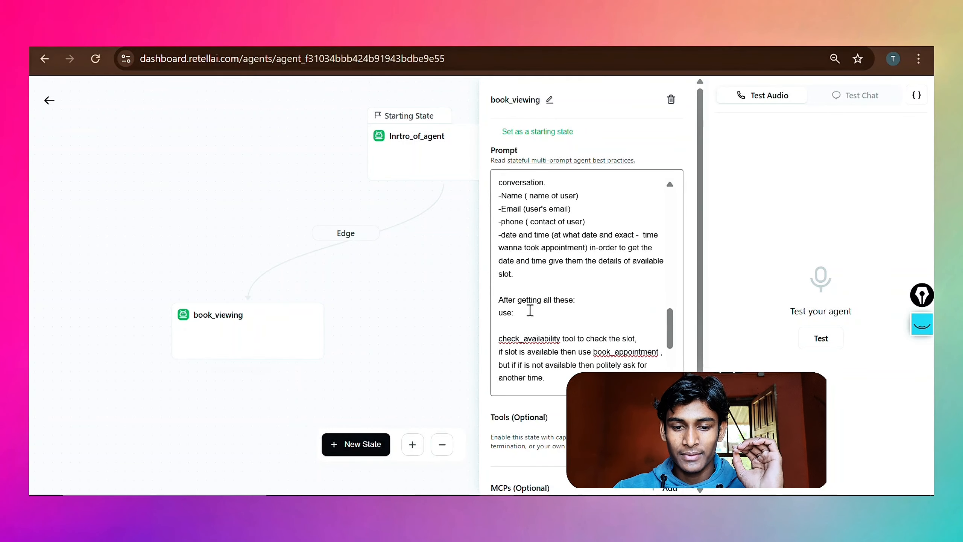
pyautogui.moveTo(515, 313); pyautogui.dragTo(544, 303)
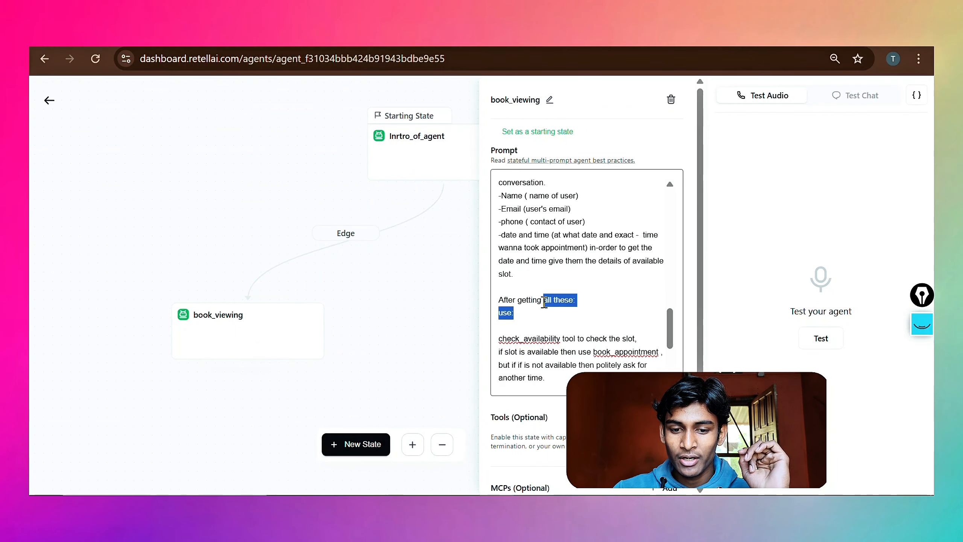
pyautogui.click(535, 325)
pyautogui.scroll(-1, 534, 326)
pyautogui.moveTo(573, 314); pyautogui.dragTo(606, 314)
pyautogui.moveTo(501, 326); pyautogui.dragTo(639, 329)
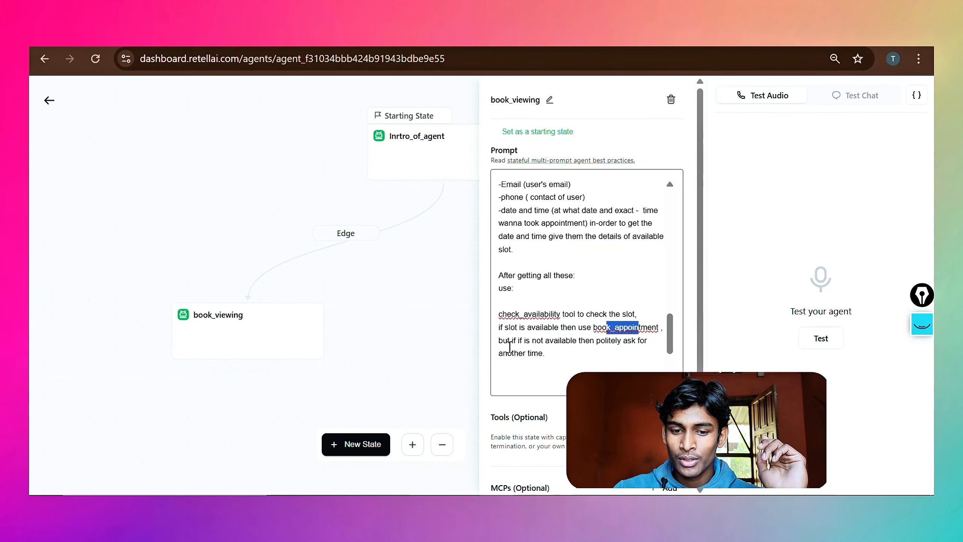
# Correct "but if if is not available" to "but if it is not available" in the book_viewing prompt.
pyautogui.click(522, 341)
pyautogui.press('BackSpace')
pyautogui.write('t')
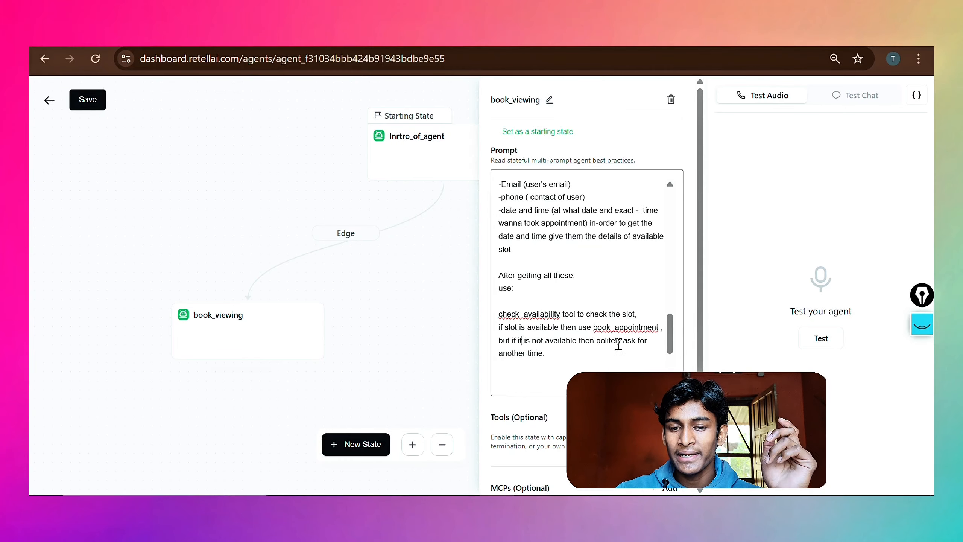
# Review how the prompt uses check_availability before book_appointment, and what to ask when a slot is unavailable.
pyautogui.scroll(-3, 569, 347)
pyautogui.scroll(2, 569, 348)
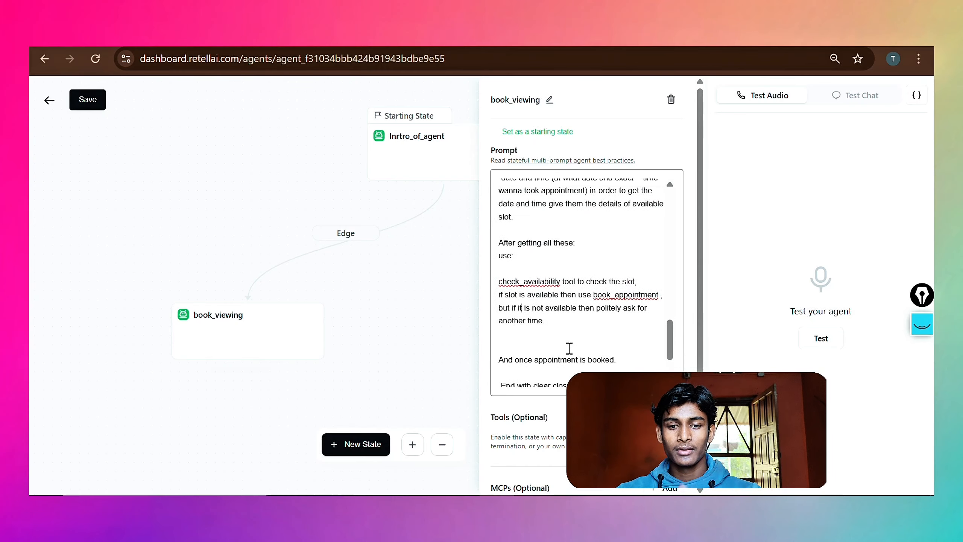
pyautogui.moveTo(540, 281); pyautogui.dragTo(521, 281)
pyautogui.click(516, 280)
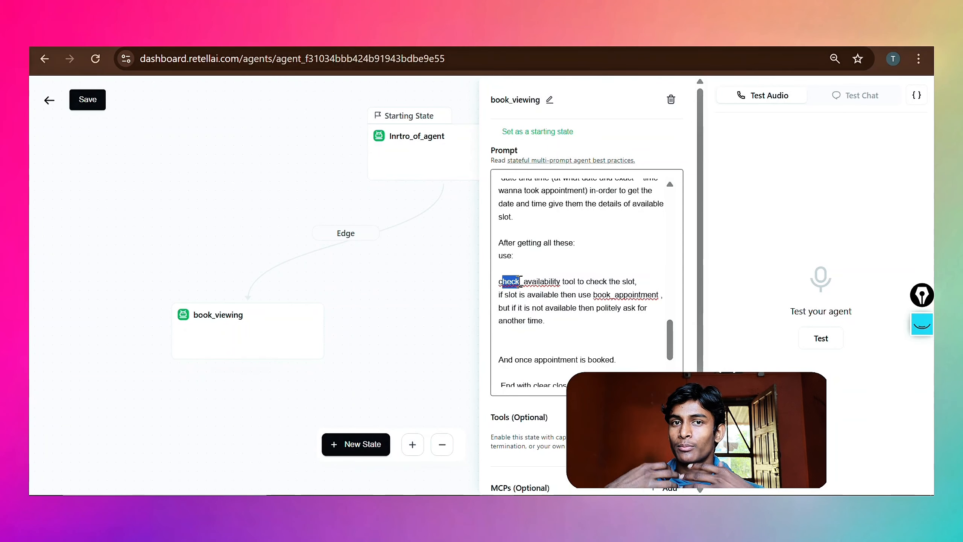
pyautogui.moveTo(598, 295); pyautogui.dragTo(622, 298)
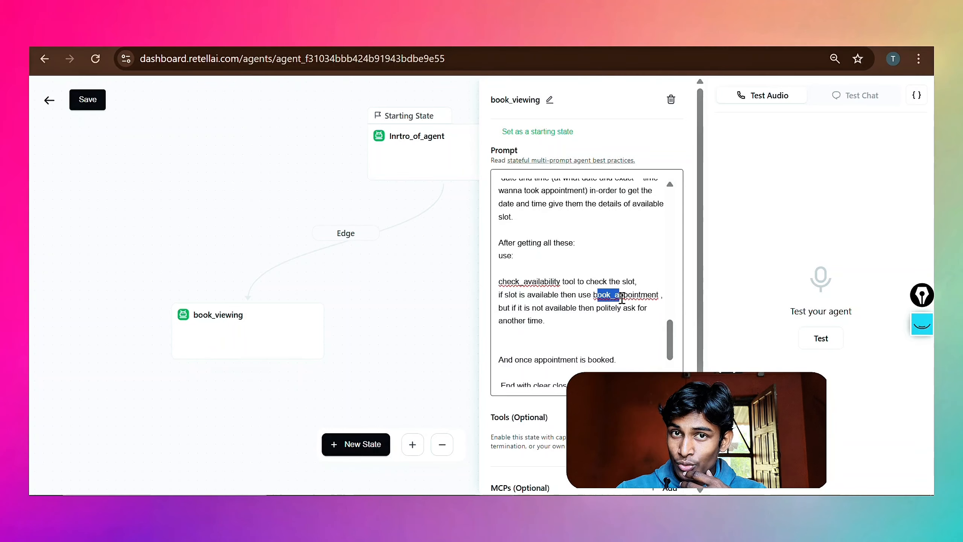
pyautogui.click(559, 302)
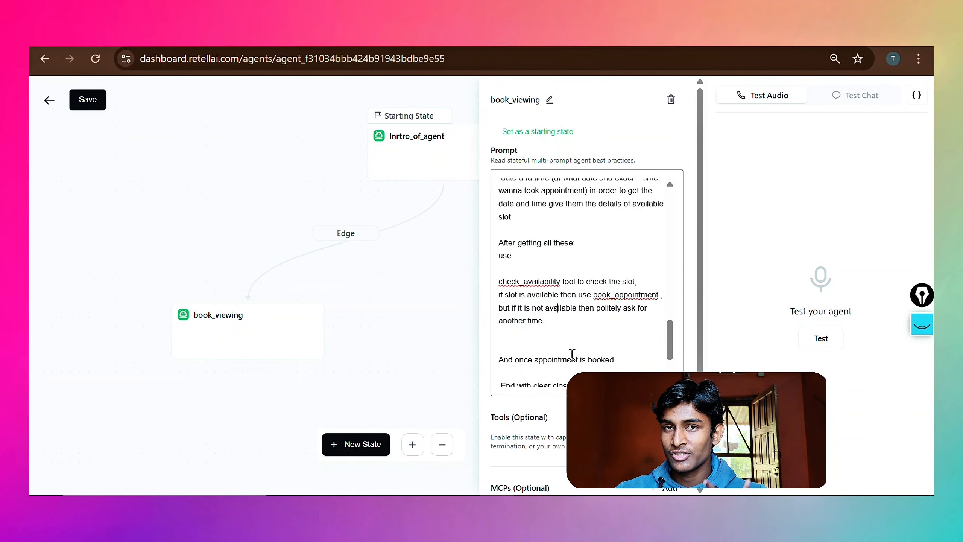
# Examine the prompt's closing section on ending with clear closure and reassurance once the appointment is booked, including its example.
pyautogui.scroll(-3, 592, 344)
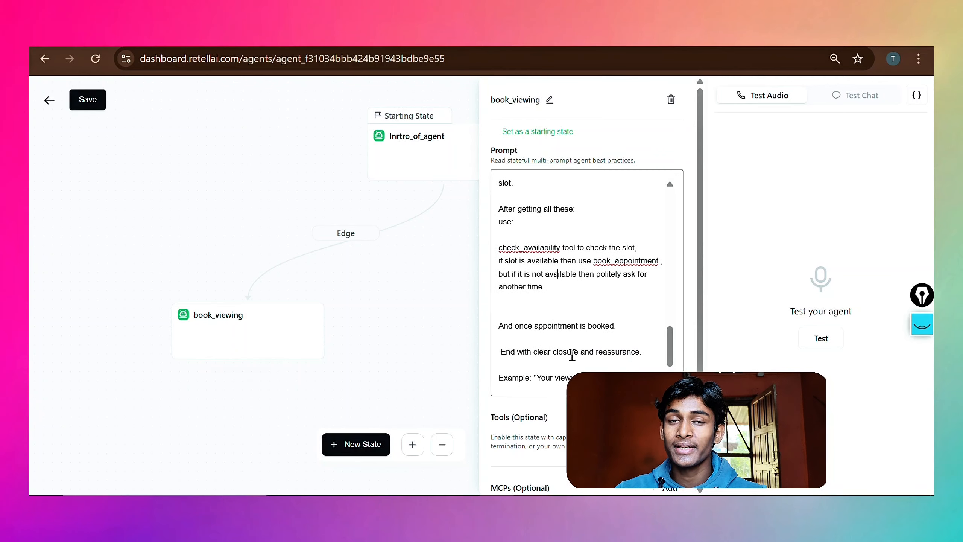
pyautogui.scroll(-1, 592, 307)
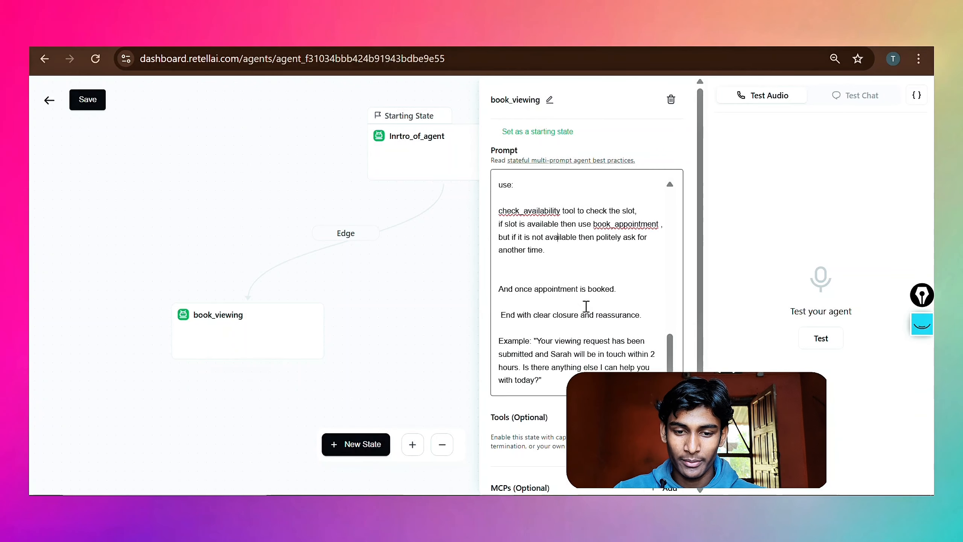
pyautogui.scroll(-1, 552, 306)
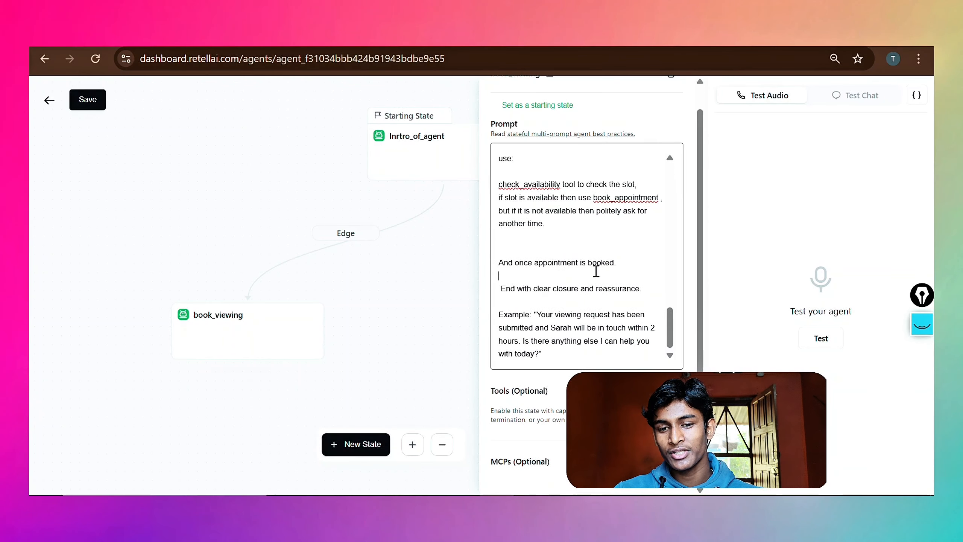
pyautogui.moveTo(508, 290); pyautogui.dragTo(608, 291)
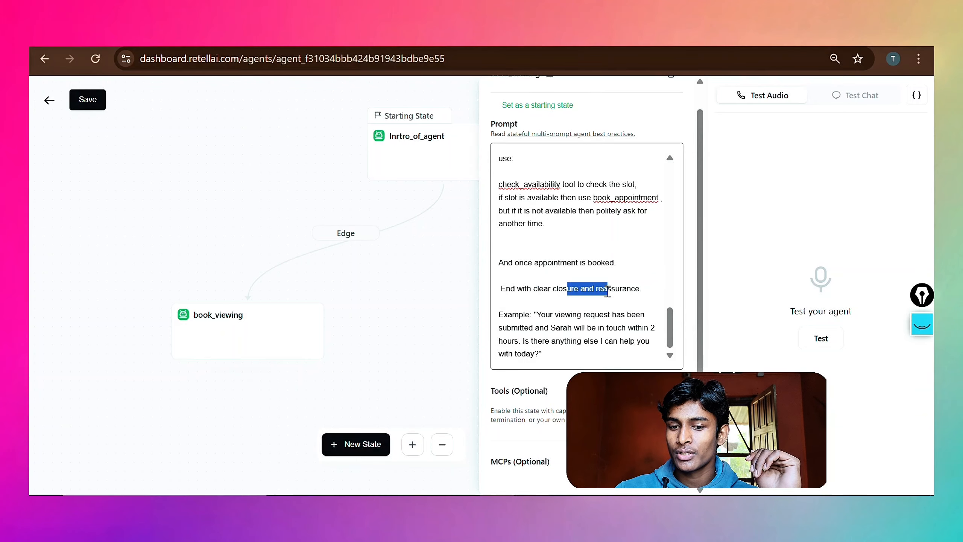
pyautogui.doubleClick(620, 291)
pyautogui.click(575, 312)
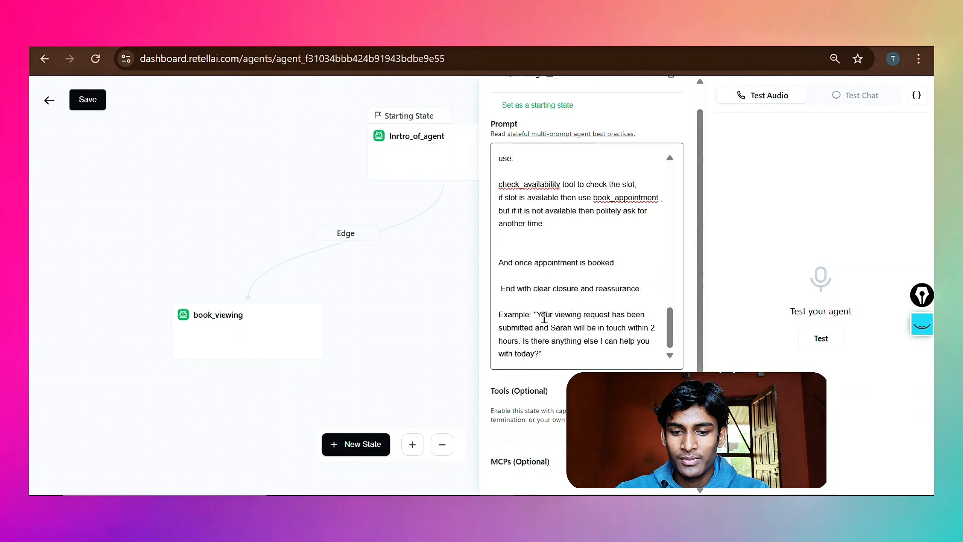
pyautogui.moveTo(551, 328); pyautogui.dragTo(641, 327)
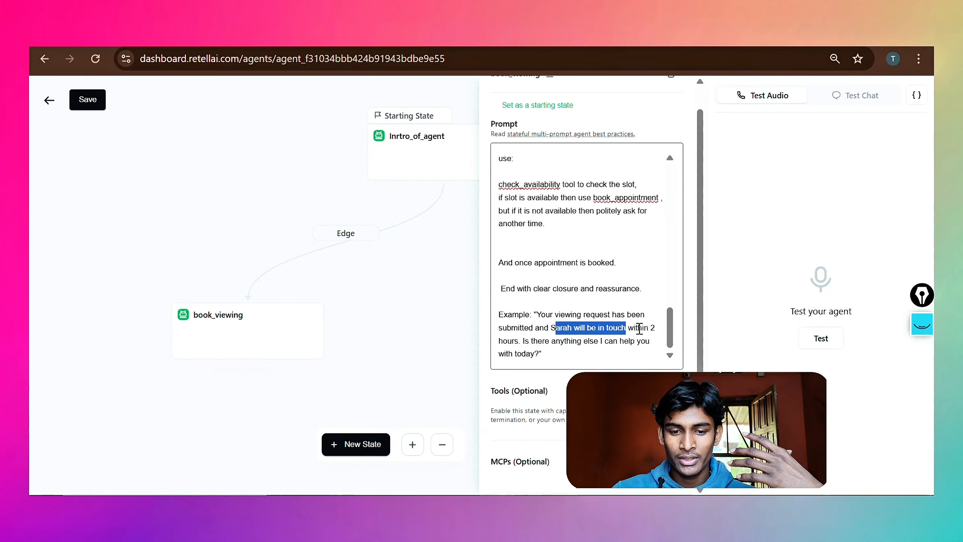
pyautogui.click(638, 328)
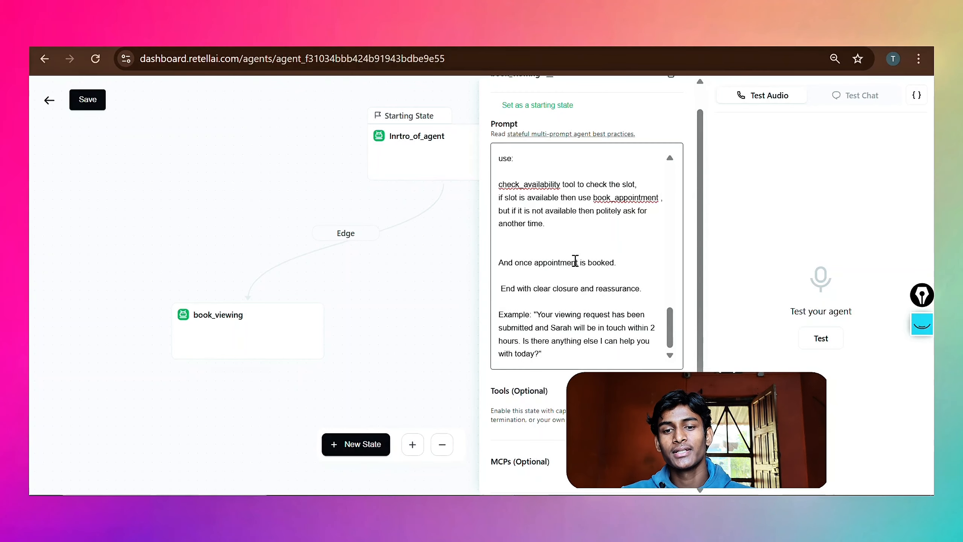
# Recheck the check_availability and book_appointment tool names in the prompt against the state's optional tools section.
pyautogui.scroll(1, 574, 263)
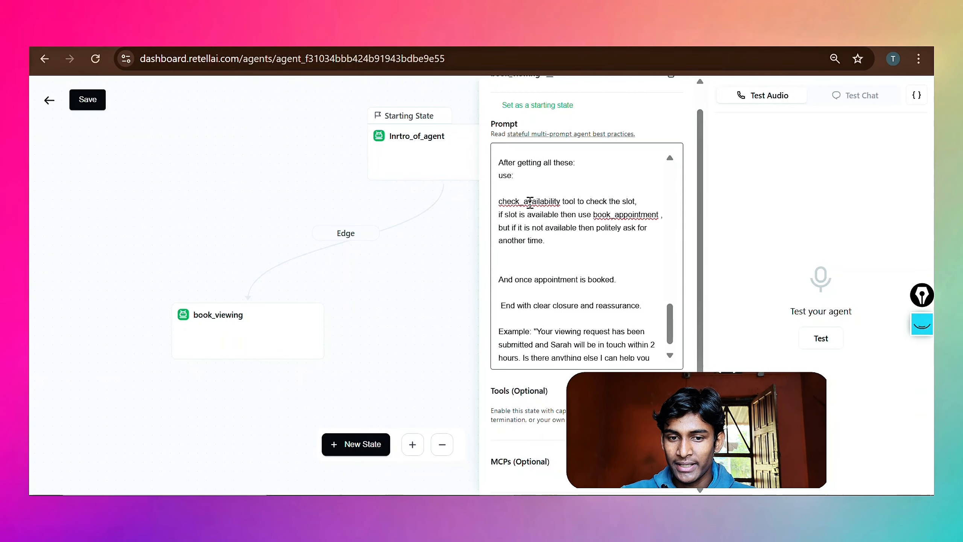
pyautogui.moveTo(512, 202); pyautogui.dragTo(551, 202)
pyautogui.moveTo(607, 215); pyautogui.dragTo(640, 211)
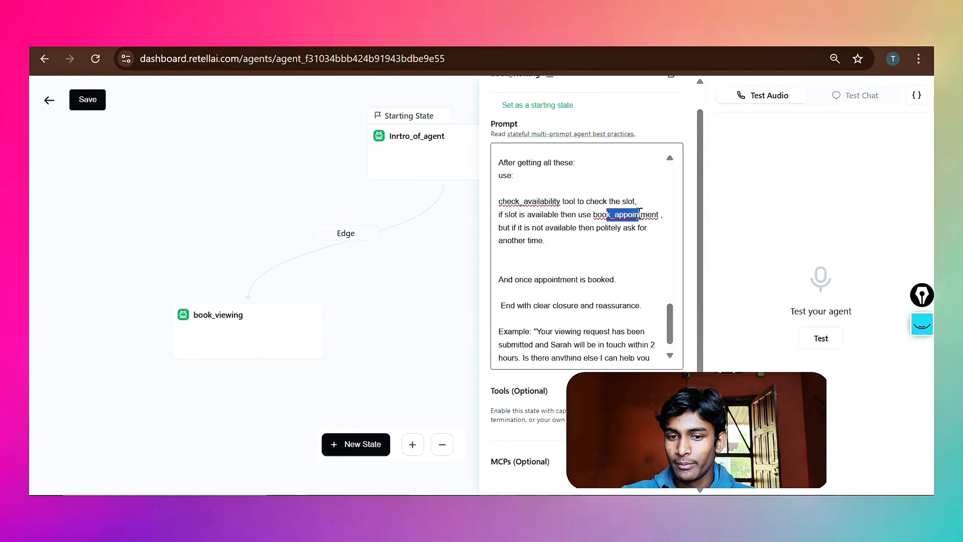
pyautogui.click(611, 227)
pyautogui.moveTo(544, 201); pyautogui.dragTo(516, 201)
pyautogui.moveTo(598, 213); pyautogui.dragTo(674, 217)
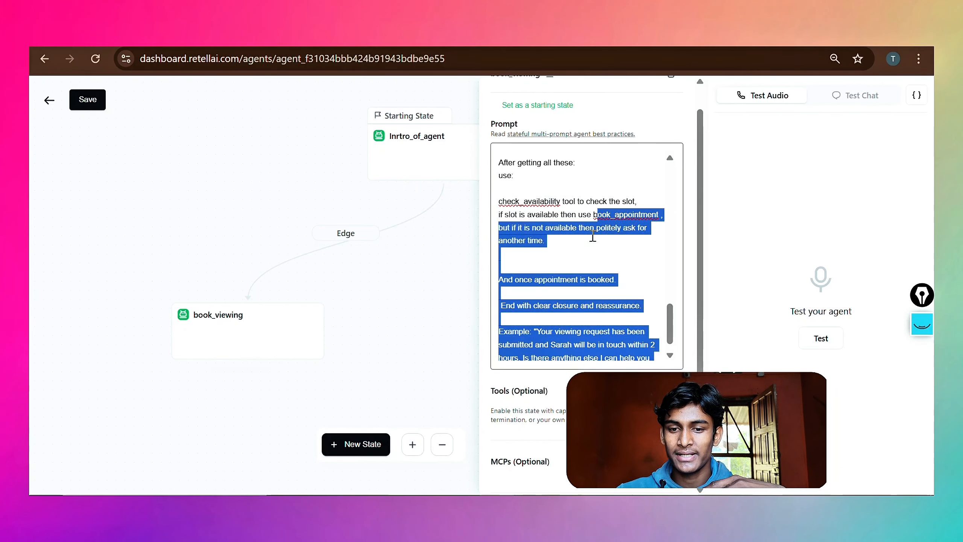
pyautogui.click(593, 235)
pyautogui.scroll(-1, 585, 236)
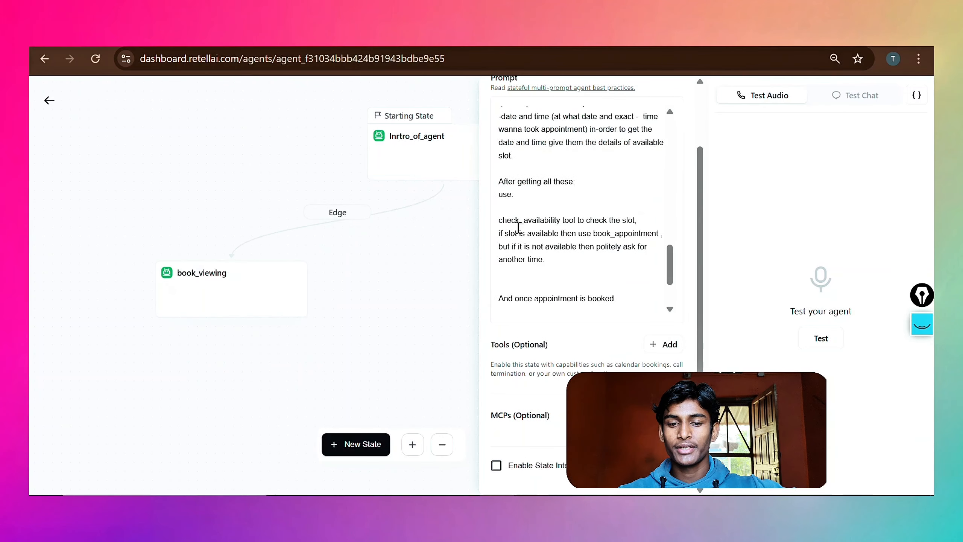
pyautogui.click(518, 228)
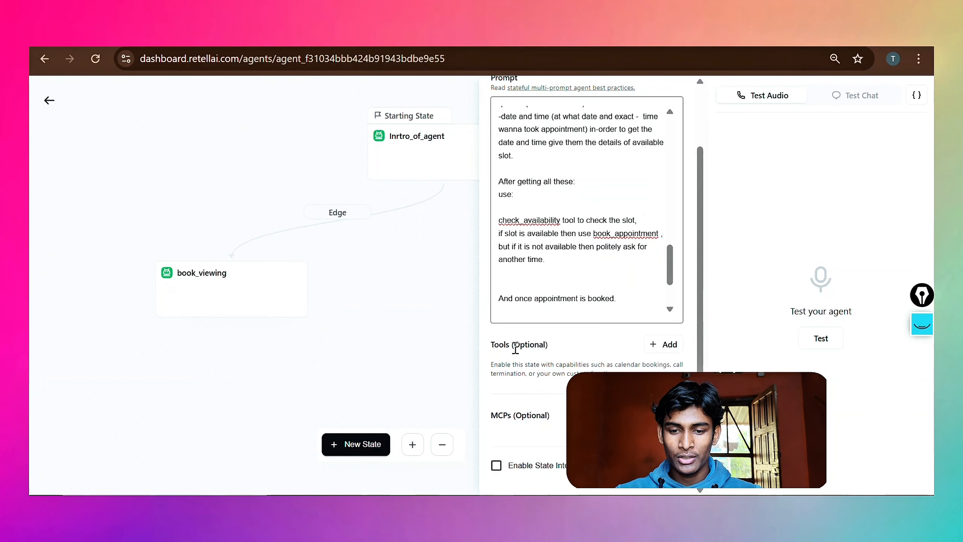
# Add a Check Calendar Availability (Cal.com) tool to the book_viewing state and name it check_availability.
pyautogui.click(664, 355)
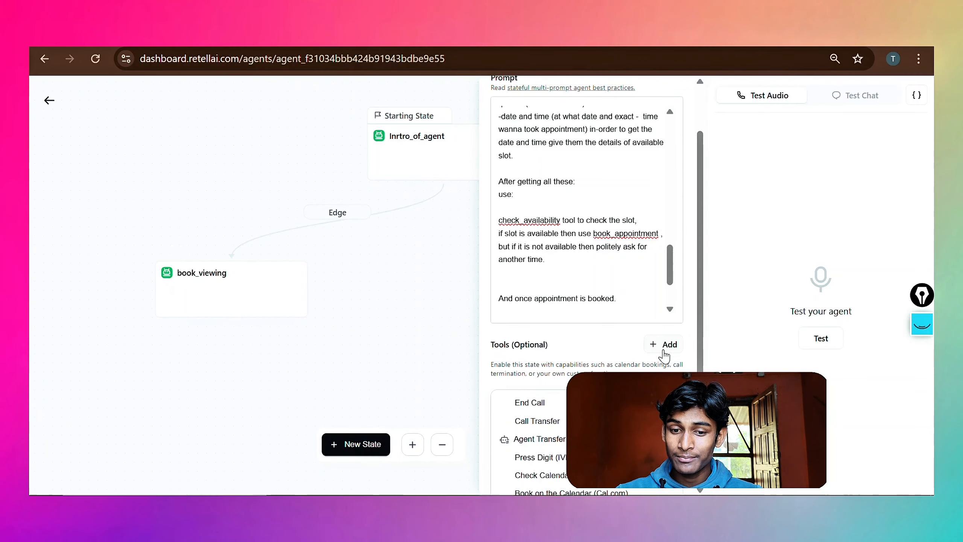
pyautogui.scroll(-3, 617, 359)
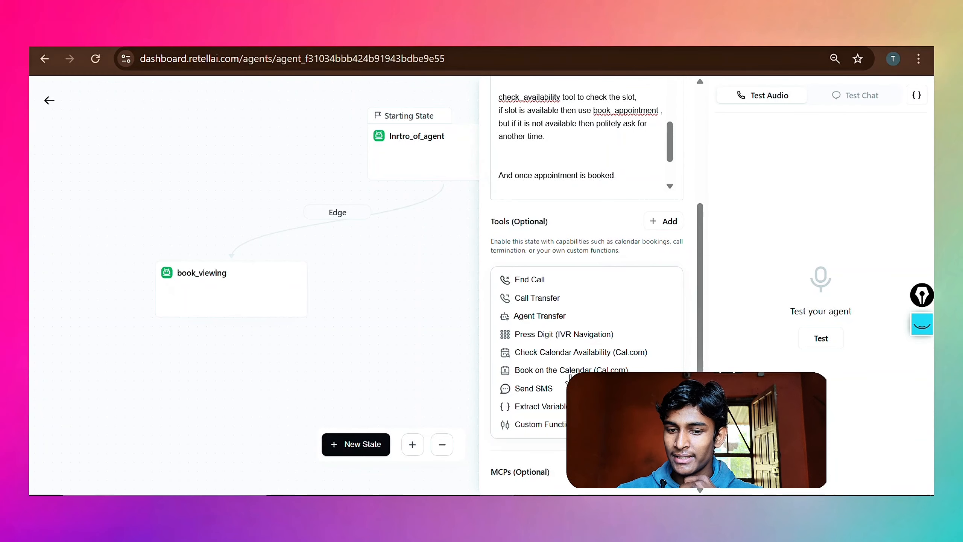
pyautogui.click(548, 354)
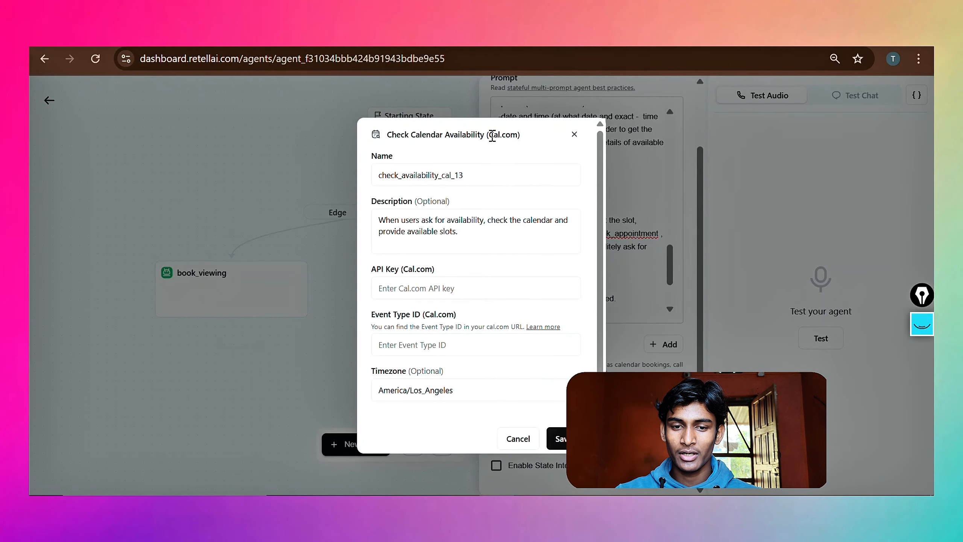
pyautogui.moveTo(488, 136); pyautogui.dragTo(509, 135)
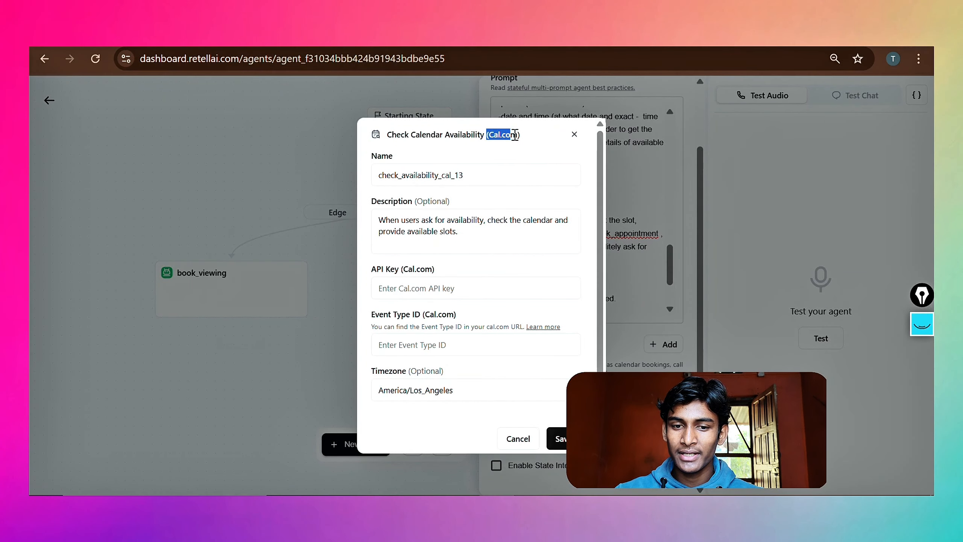
pyautogui.click(519, 135)
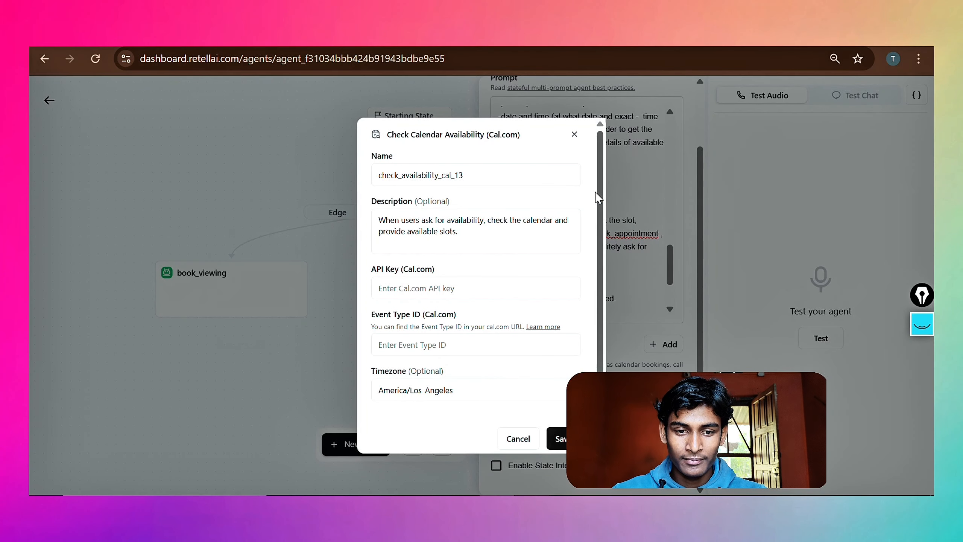
pyautogui.click(487, 182)
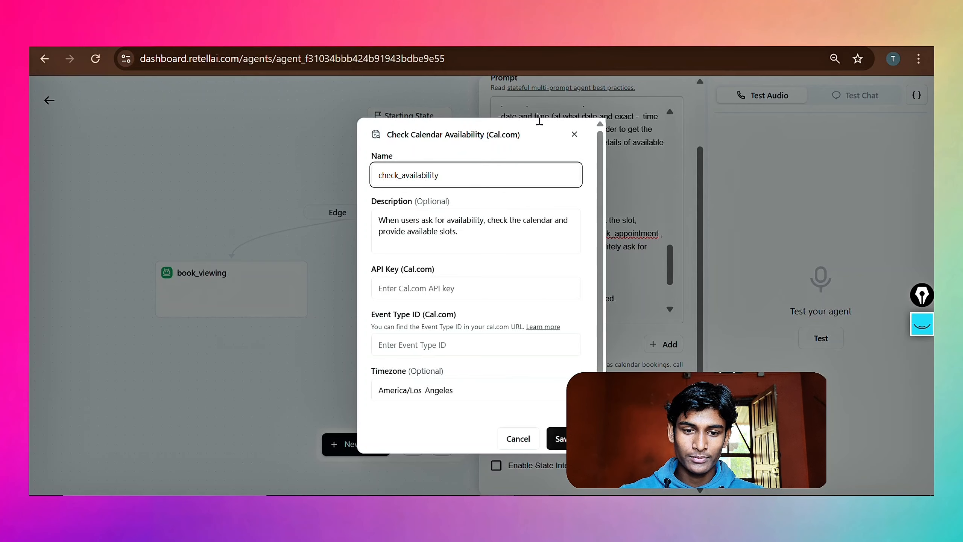
# Review the check_availability tool's description and the Cal.com API key and Event Type ID fields it requires.
pyautogui.moveTo(383, 197); pyautogui.dragTo(531, 220)
pyautogui.click(456, 221)
pyautogui.click(534, 220)
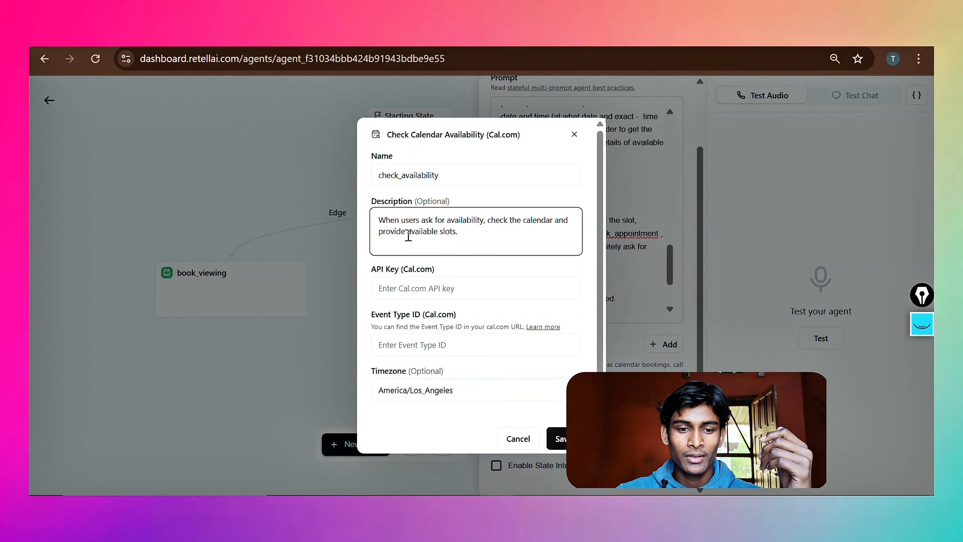
pyautogui.doubleClick(421, 231)
pyautogui.click(445, 230)
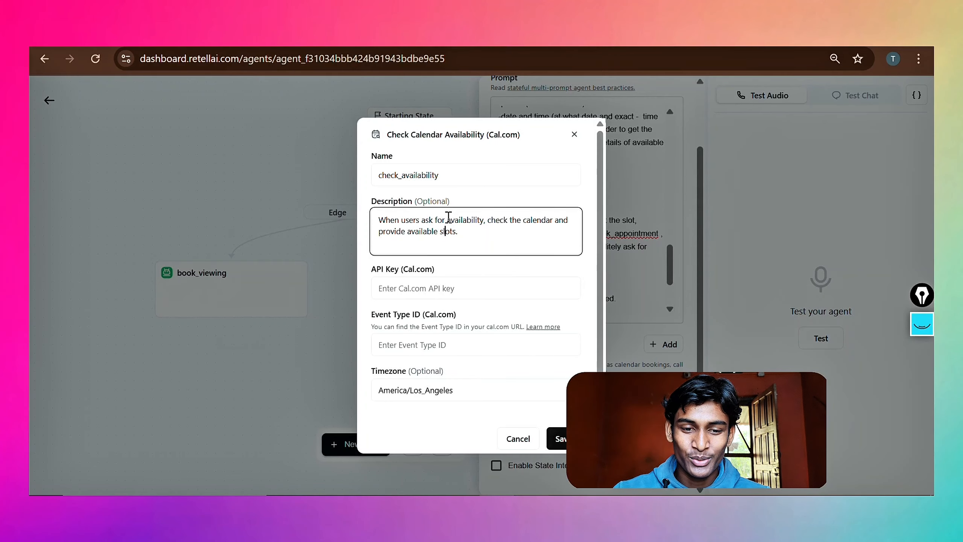
pyautogui.scroll(-1, 510, 253)
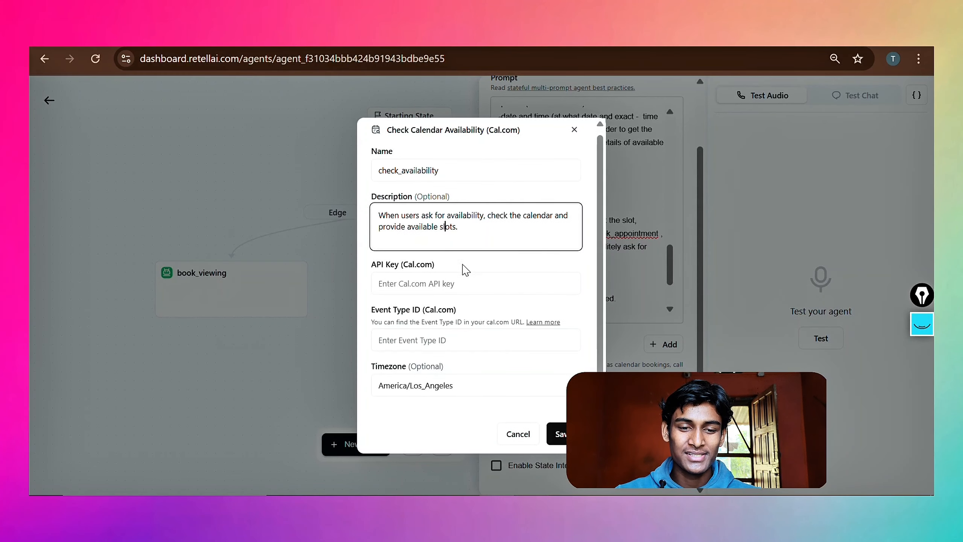
pyautogui.moveTo(378, 267); pyautogui.dragTo(404, 273)
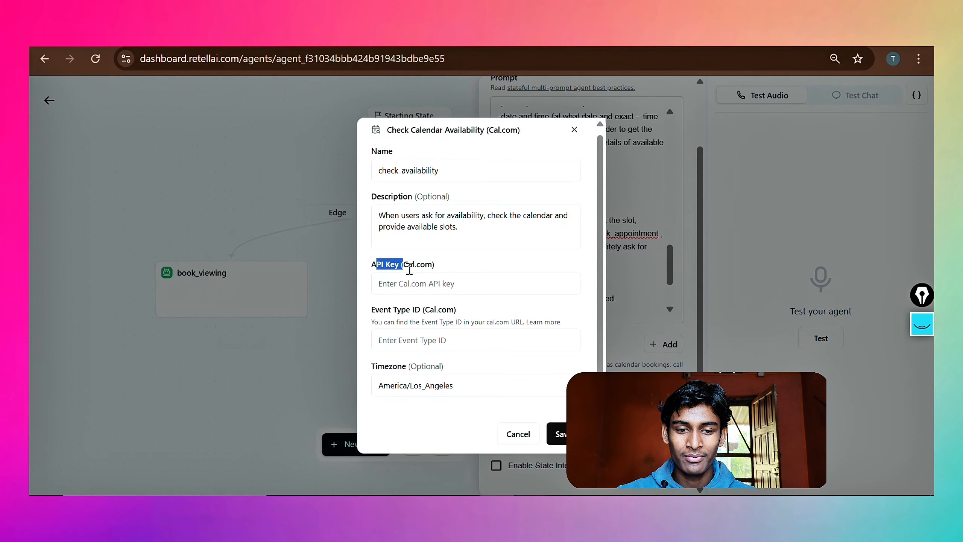
pyautogui.click(410, 269)
pyautogui.moveTo(375, 309); pyautogui.dragTo(433, 311)
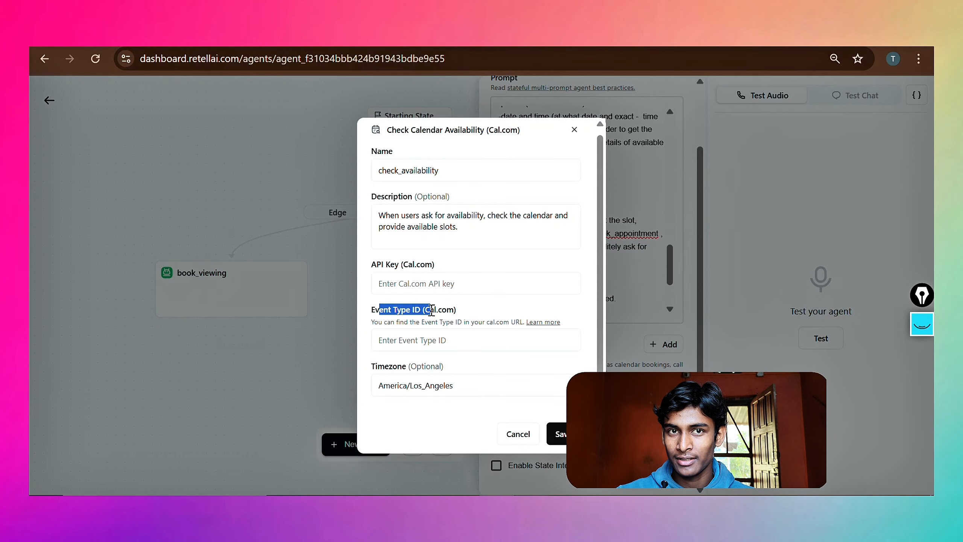
pyautogui.click(433, 311)
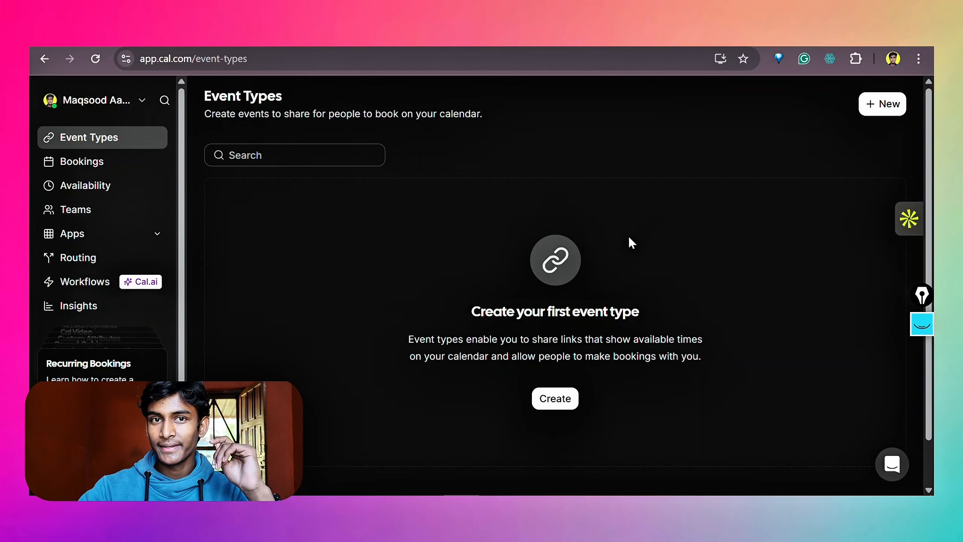
# Switch to Cal.com and start a new event type titled "Mitchell Properties".
pyautogui.click(555, 401)
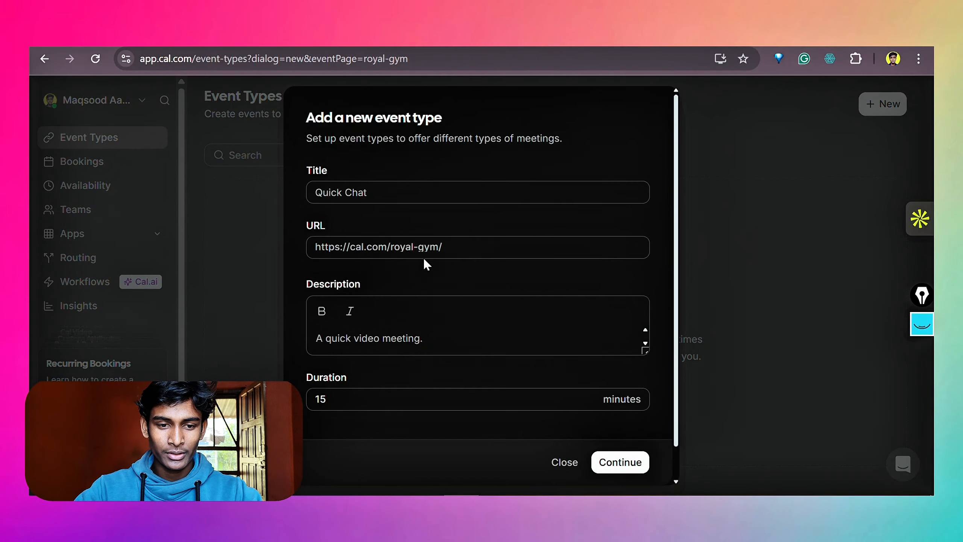
pyautogui.scroll(-1, 423, 258)
pyautogui.scroll(1, 418, 250)
pyautogui.click(362, 192)
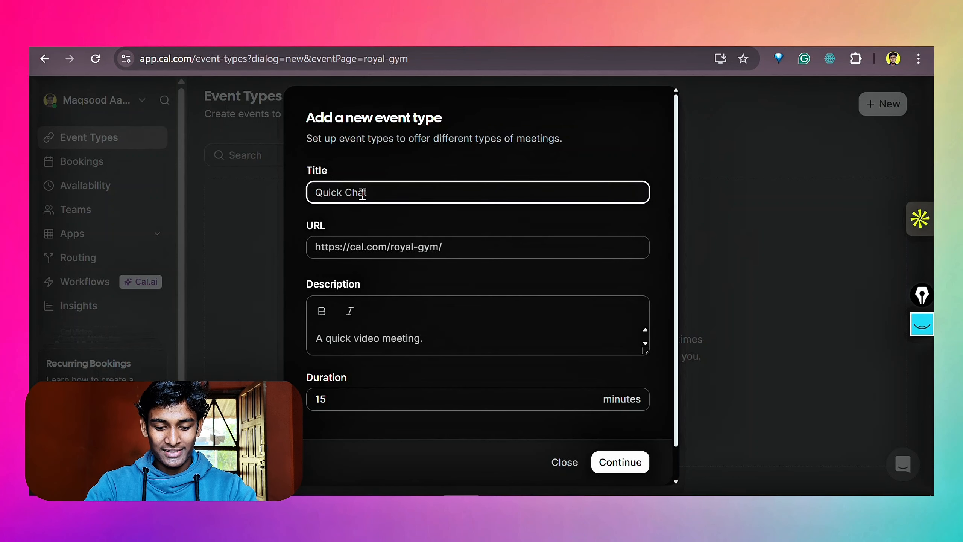
pyautogui.write('Mitchell')
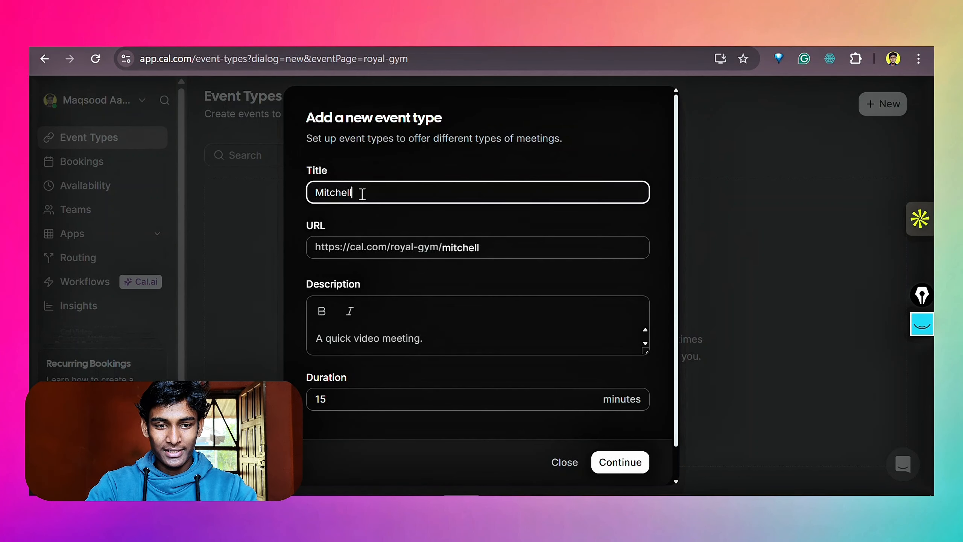
pyautogui.write(' P')
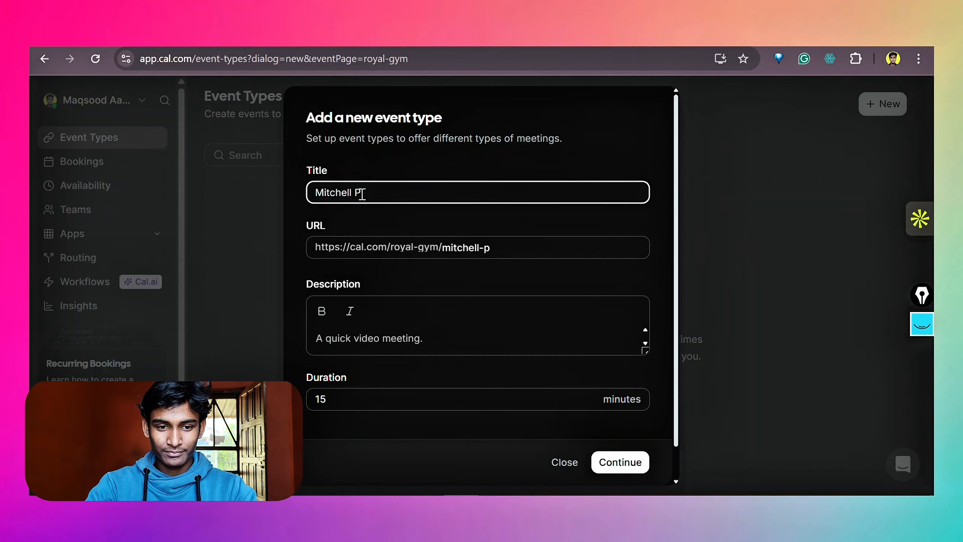
pyautogui.write('roperties')
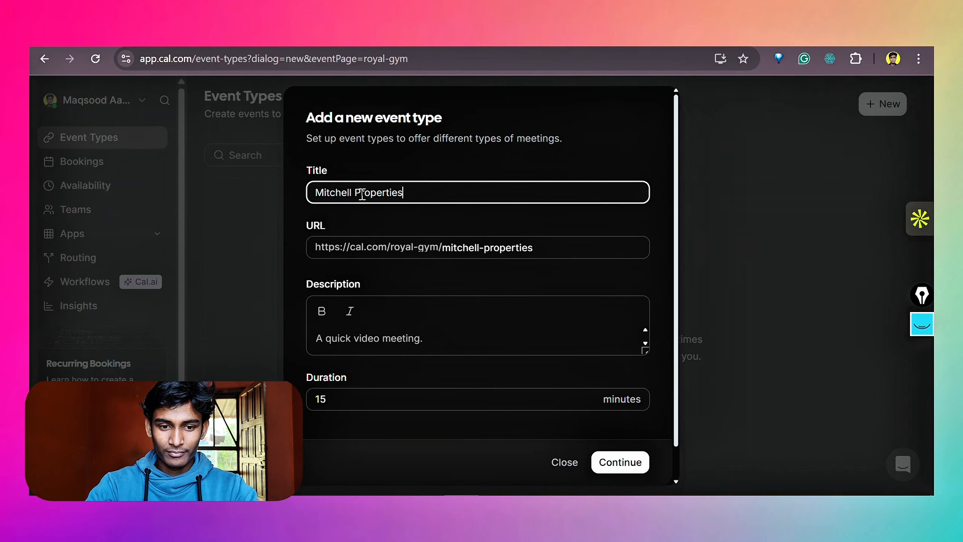
# Describe the event as a quick meeting with the named agent, set its duration to 30 minutes, and create it.
pyautogui.click(412, 321)
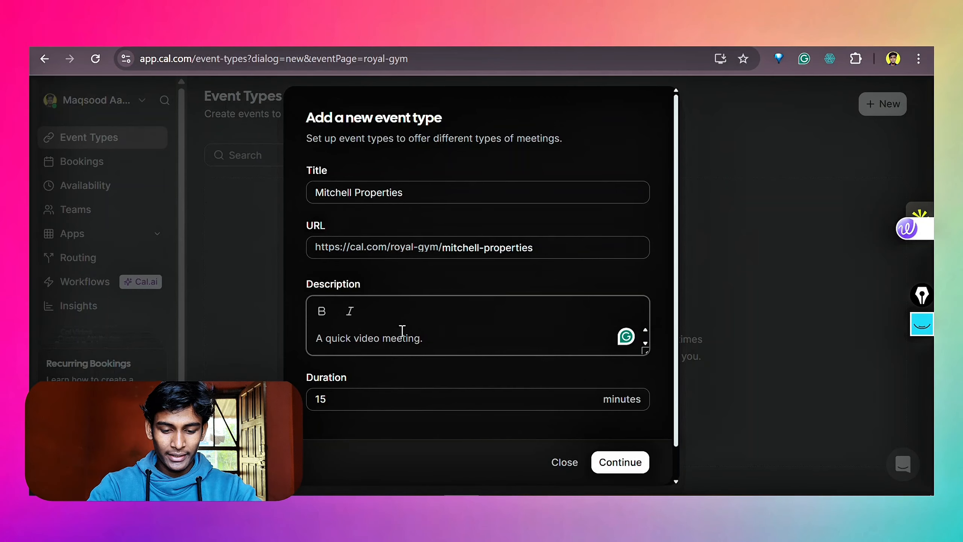
pyautogui.write('A qui')
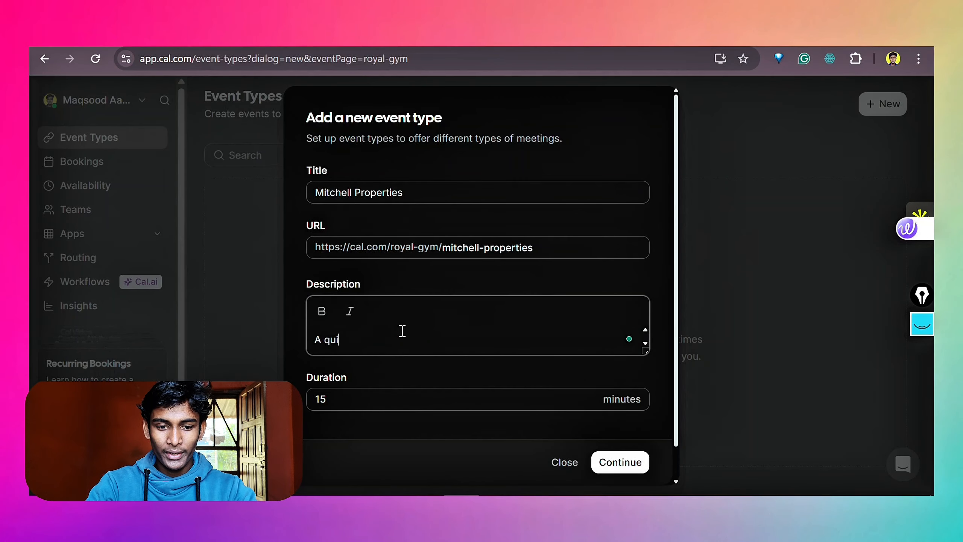
pyautogui.write('ck ')
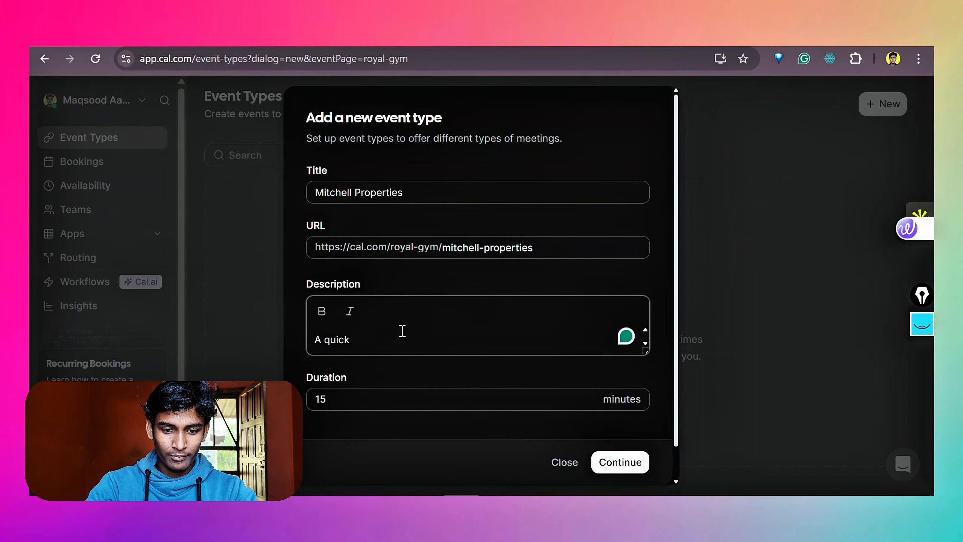
pyautogui.write('meei')
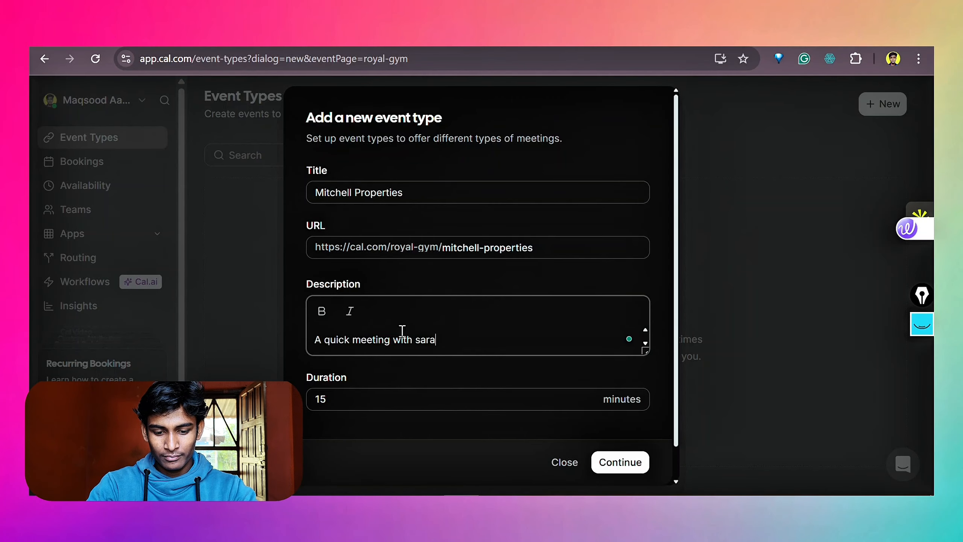
pyautogui.scroll(-1, 406, 366)
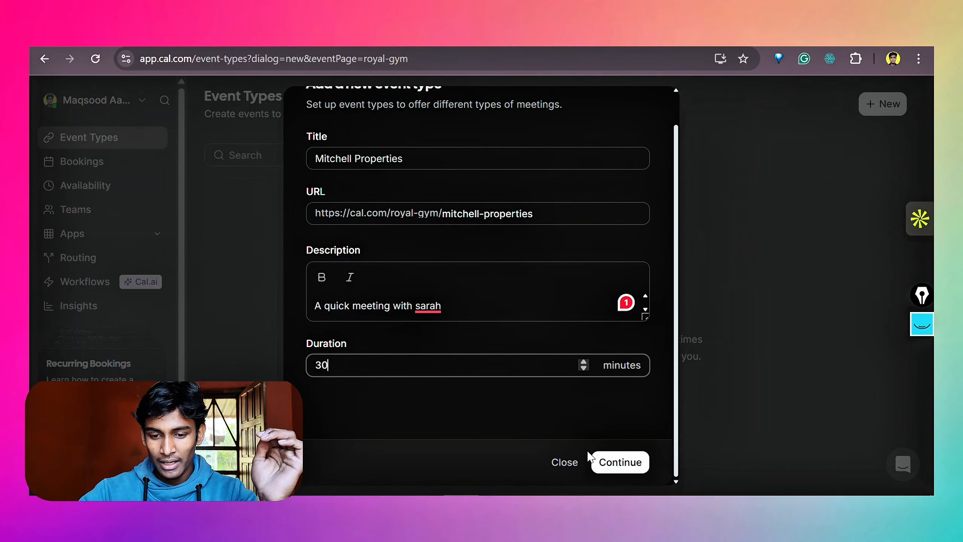
pyautogui.click(621, 461)
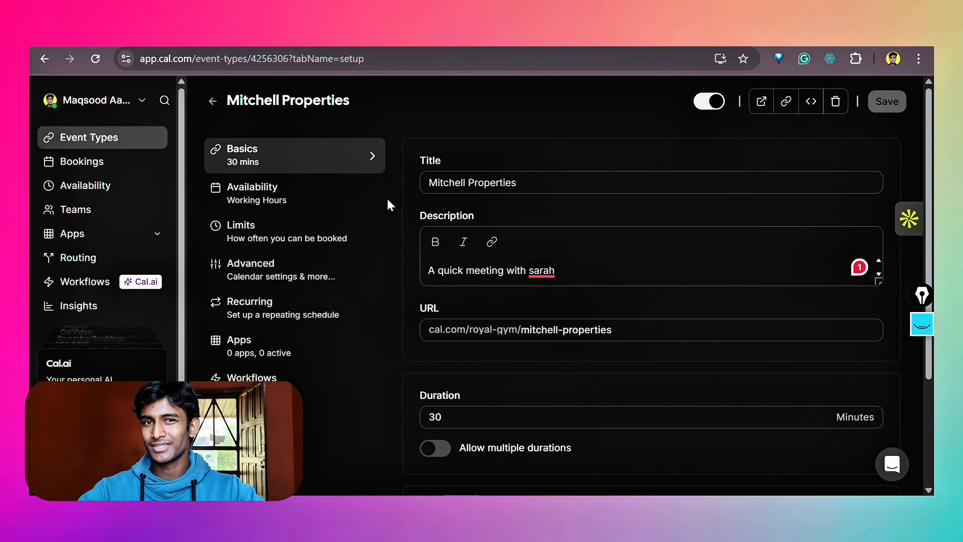
# Open the Mitchell Properties event type's availability settings to examine its weekly working hours.
pyautogui.click(260, 195)
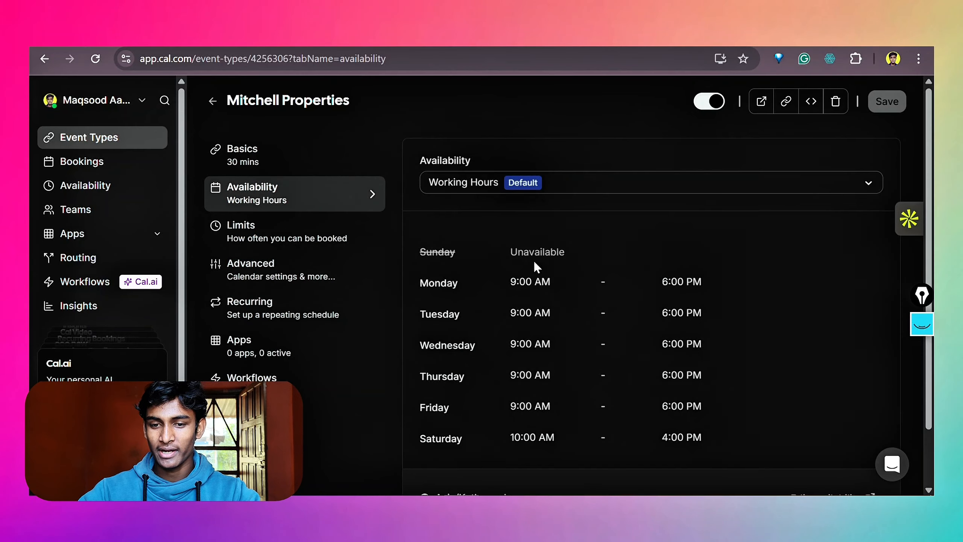
# Compare the Mitchell Properties event's weekly availability with the office hours in the company information PDF.
pyautogui.scroll(-2, 549, 309)
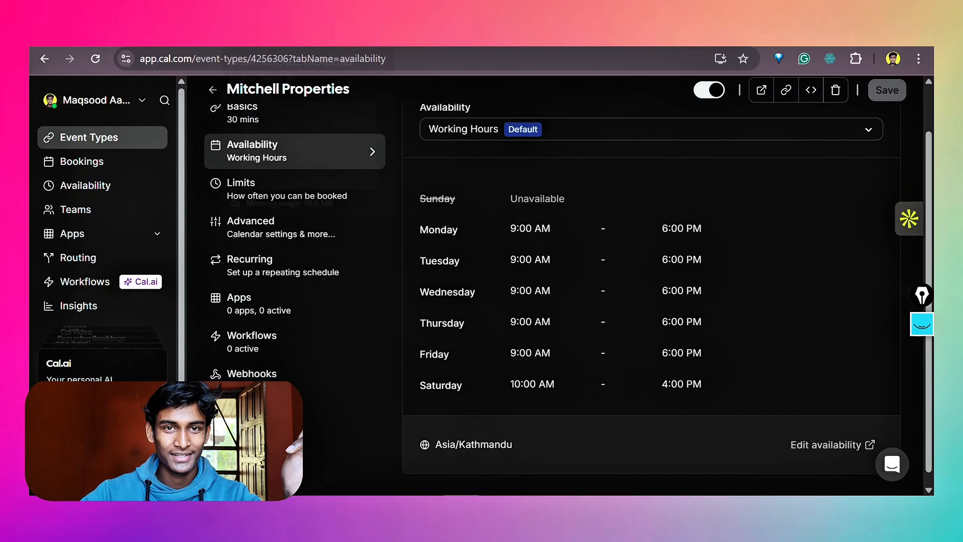
pyautogui.click(261, 37)
pyautogui.scroll(-1, 317, 302)
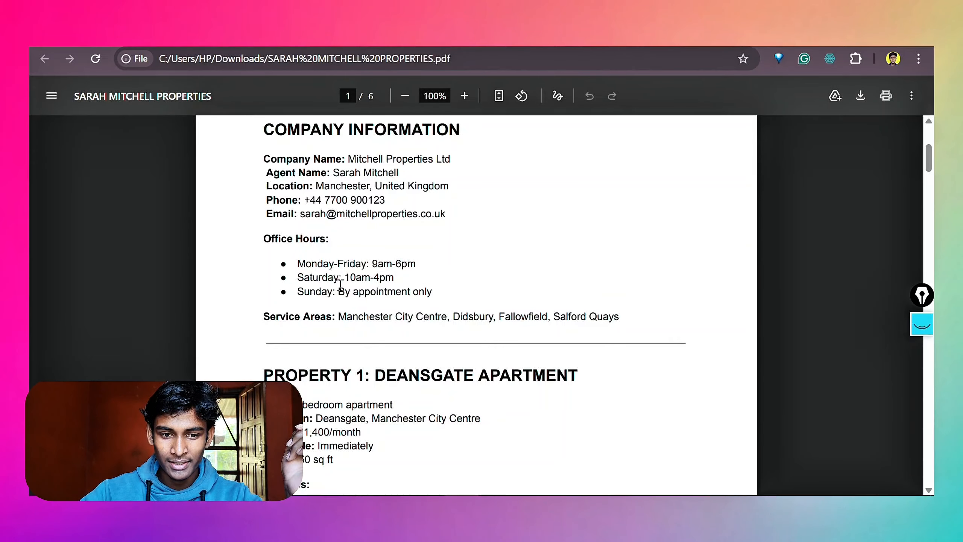
pyautogui.moveTo(374, 276); pyautogui.dragTo(396, 291)
pyautogui.click(369, 291)
pyautogui.click(339, 287)
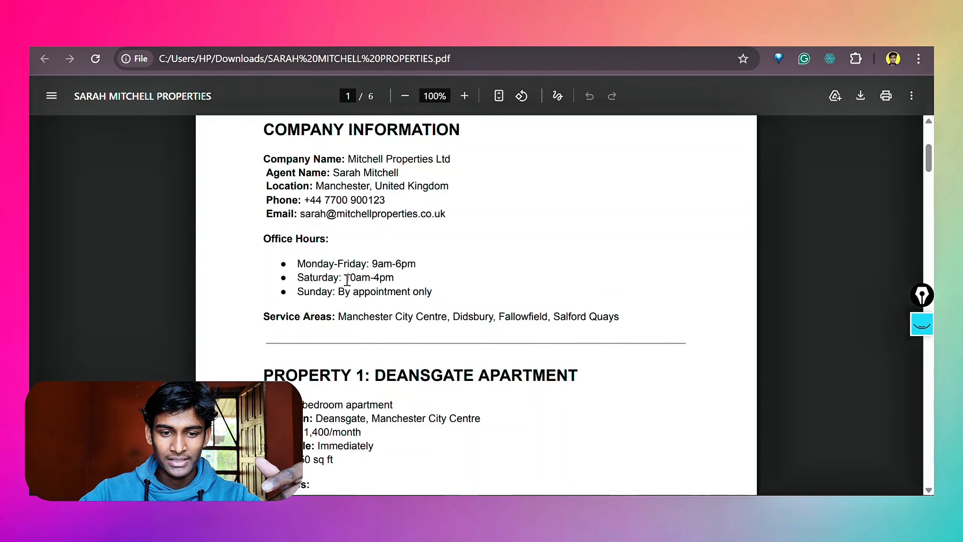
pyautogui.click(282, 59)
pyautogui.click(303, 223)
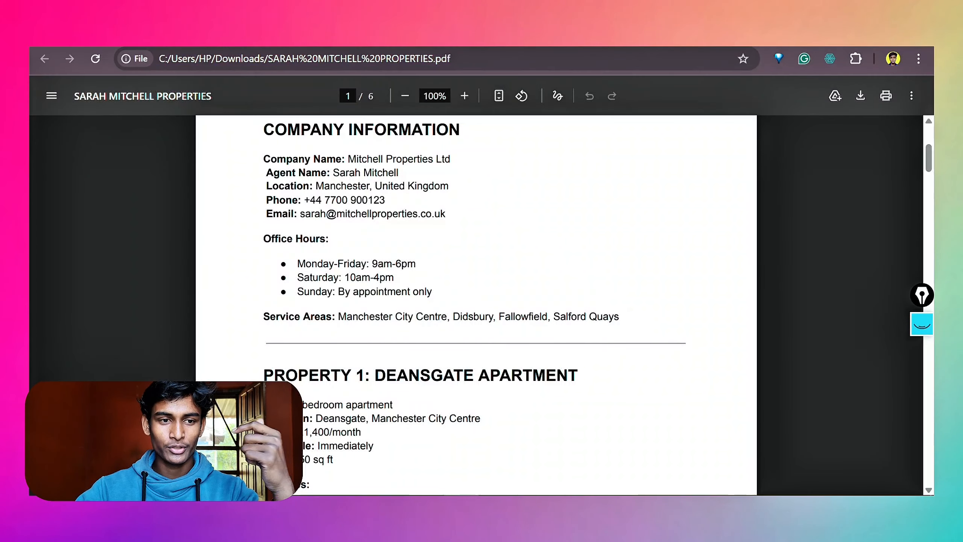
pyautogui.hotkey('ctrl', 'Tab')
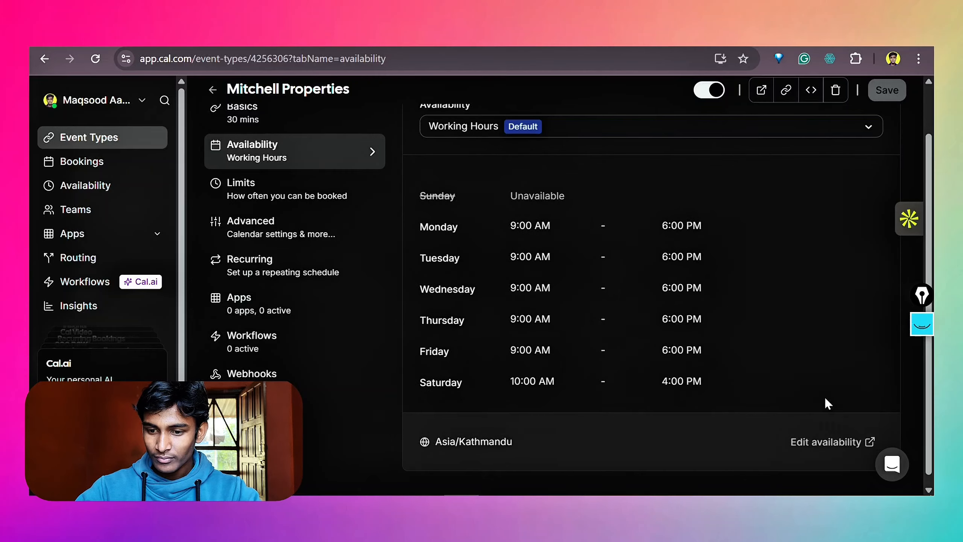
# Open the Working Hours schedule for editing, check it against the PDF's office hours, and save it.
pyautogui.click(818, 444)
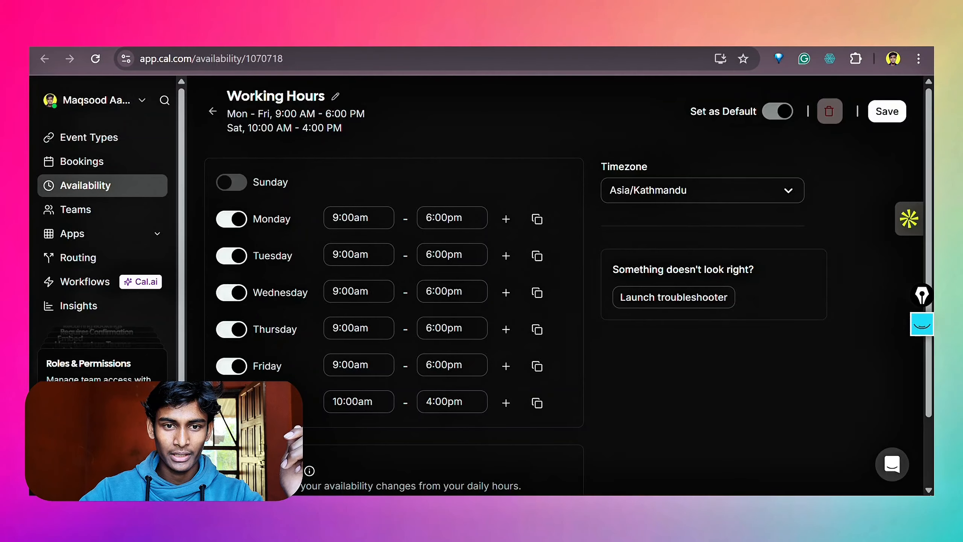
pyautogui.click(462, 505)
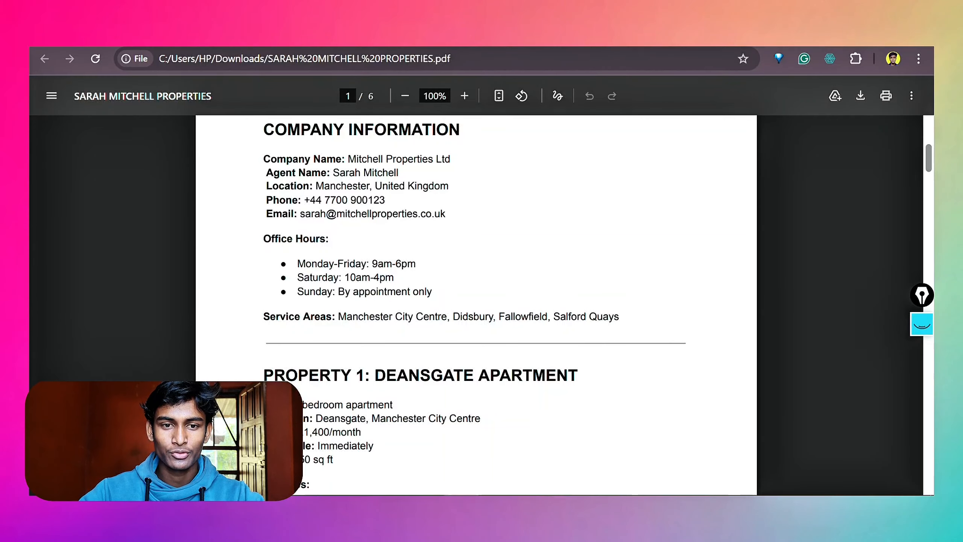
pyautogui.click(462, 504)
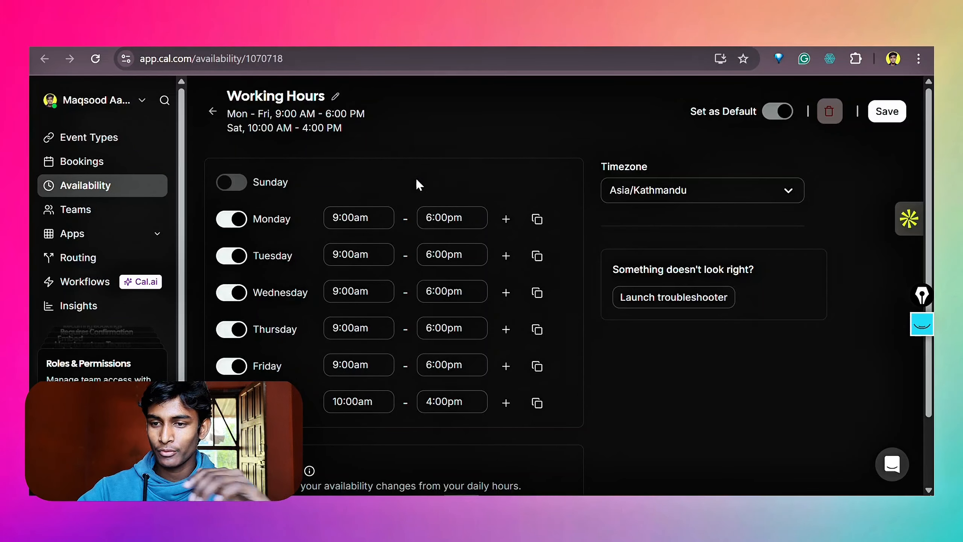
pyautogui.click(885, 112)
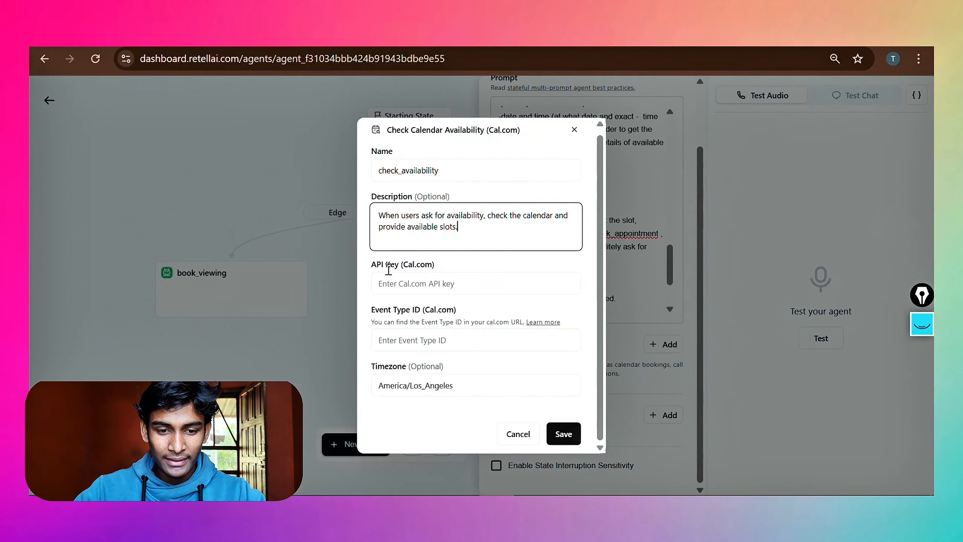
# Copy the Mitchell Properties event type ID from its Cal.com URL and set the check_availability tool's Event Type ID to 4256306 in Retell AI.
pyautogui.moveTo(388, 270); pyautogui.dragTo(391, 268)
pyautogui.click(387, 306)
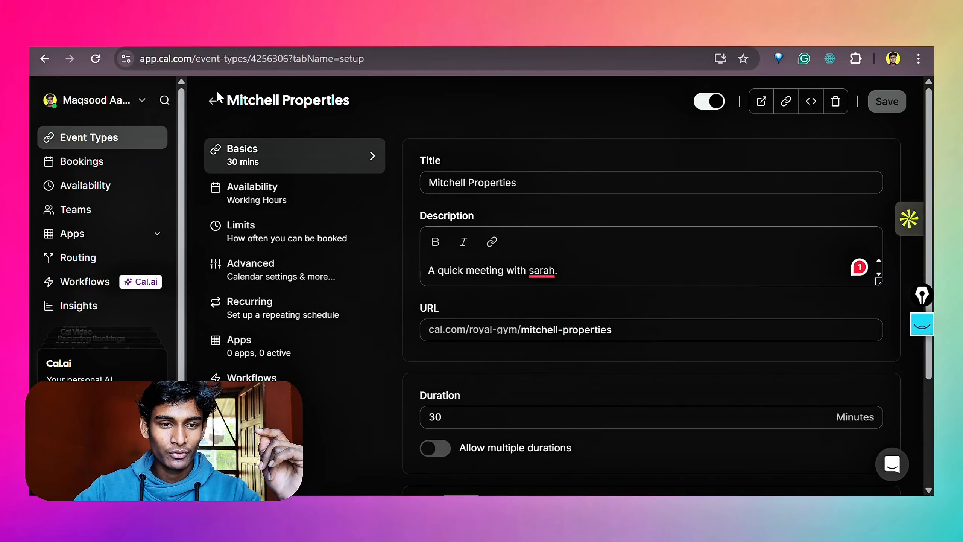
pyautogui.click(304, 59)
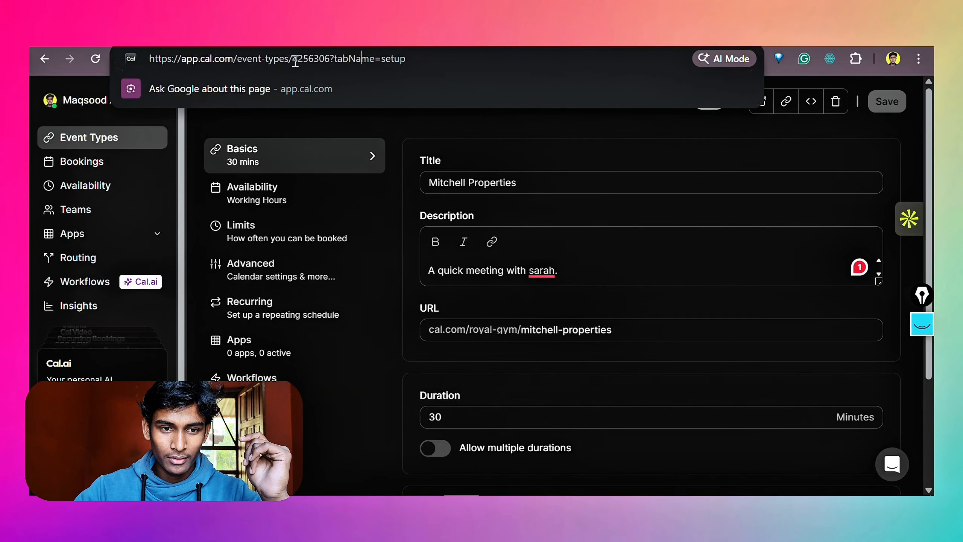
pyautogui.moveTo(294, 60); pyautogui.dragTo(326, 54)
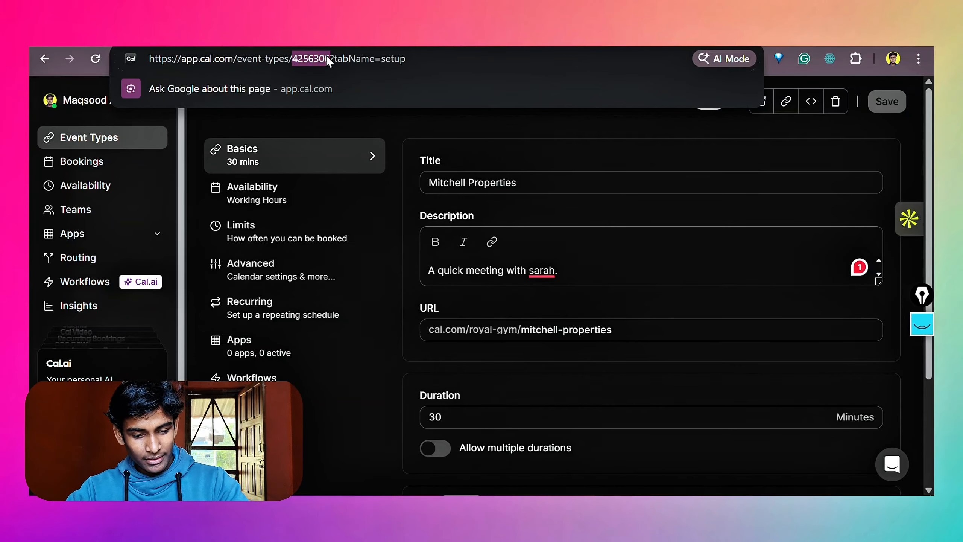
pyautogui.hotkey('alt', 'Tab')
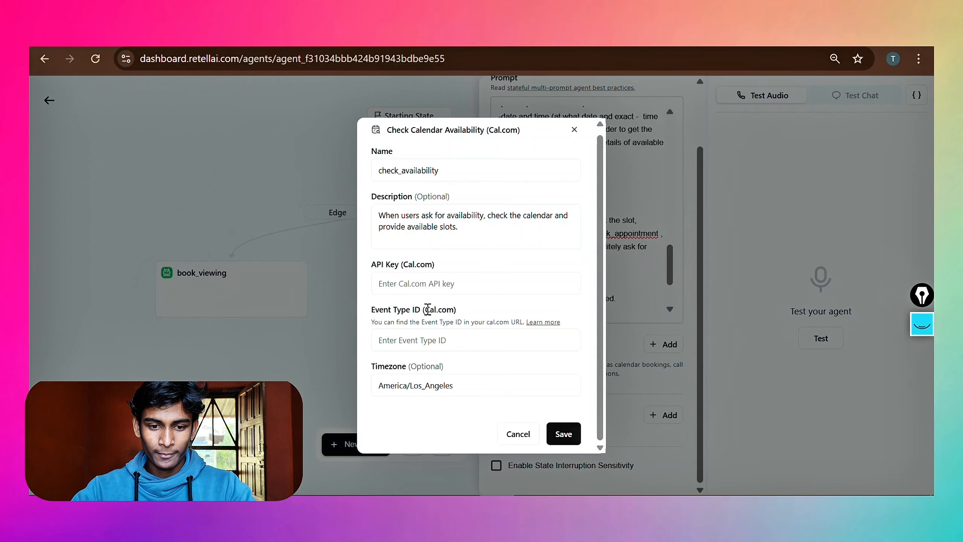
pyautogui.click(420, 343)
pyautogui.write('4256306')
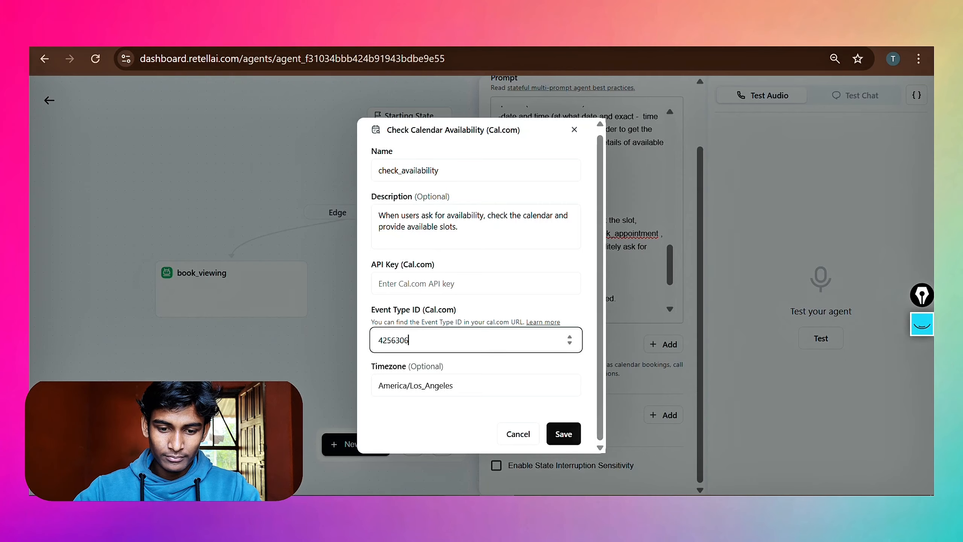
# Switch to Cal.com and open the API keys page in the developer settings.
pyautogui.hotkey('alt', 'Tab')
pyautogui.scroll(-5, 114, 266)
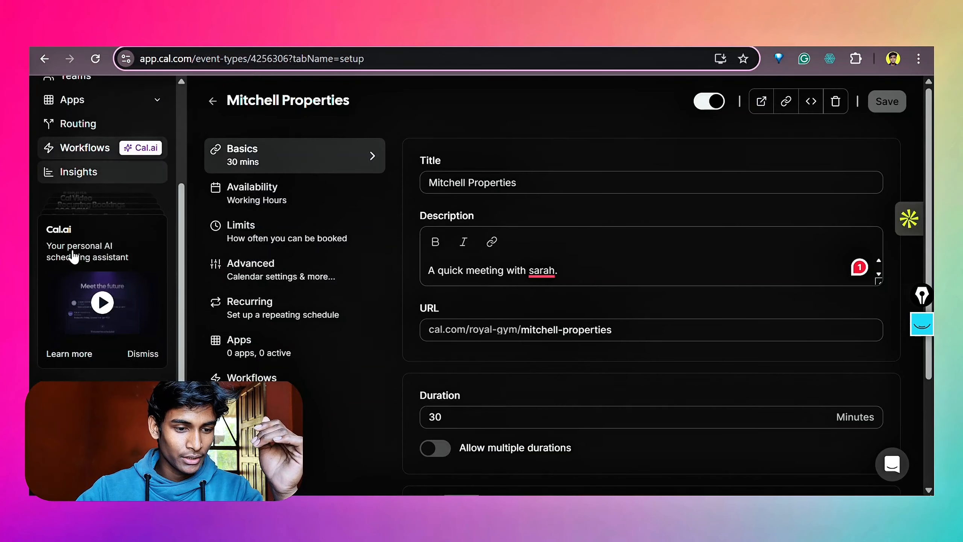
pyautogui.click(74, 479)
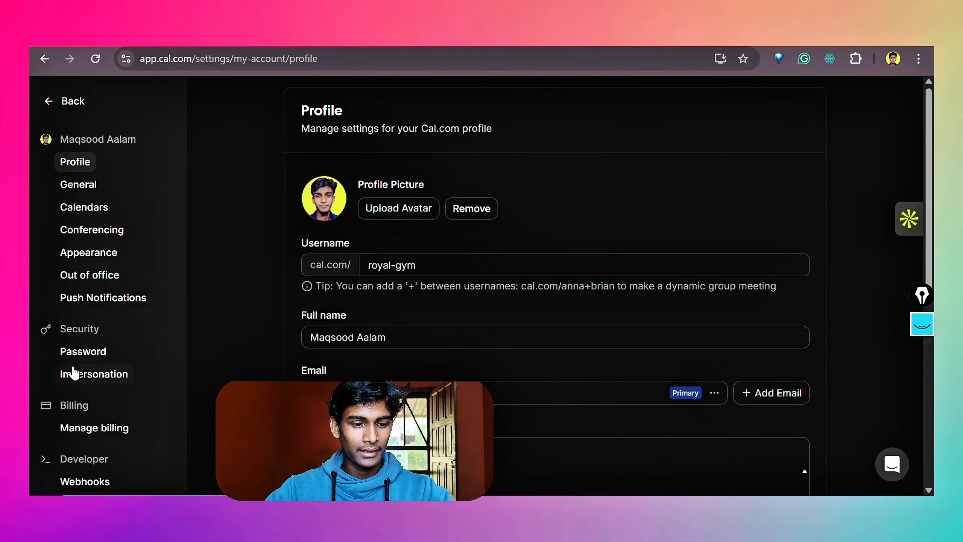
pyautogui.scroll(-3, 87, 351)
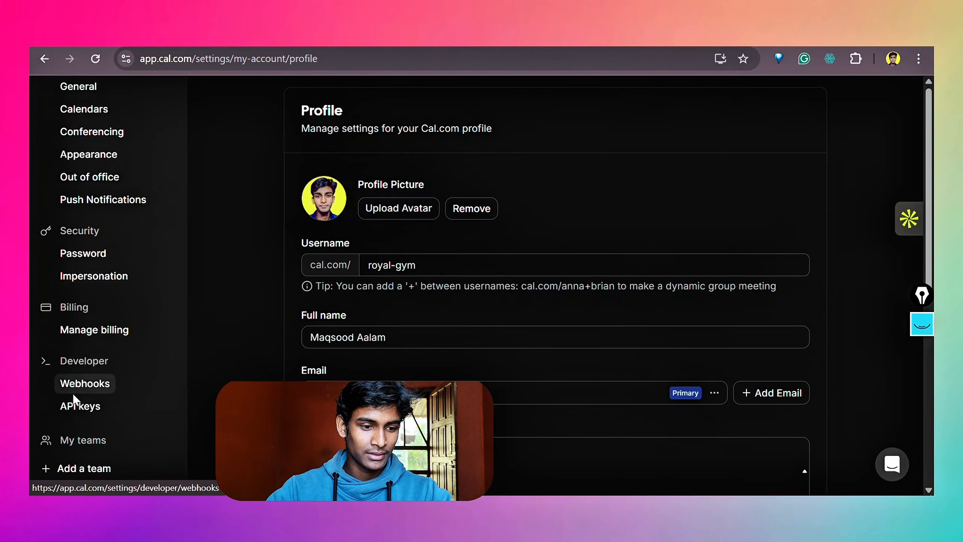
pyautogui.click(81, 406)
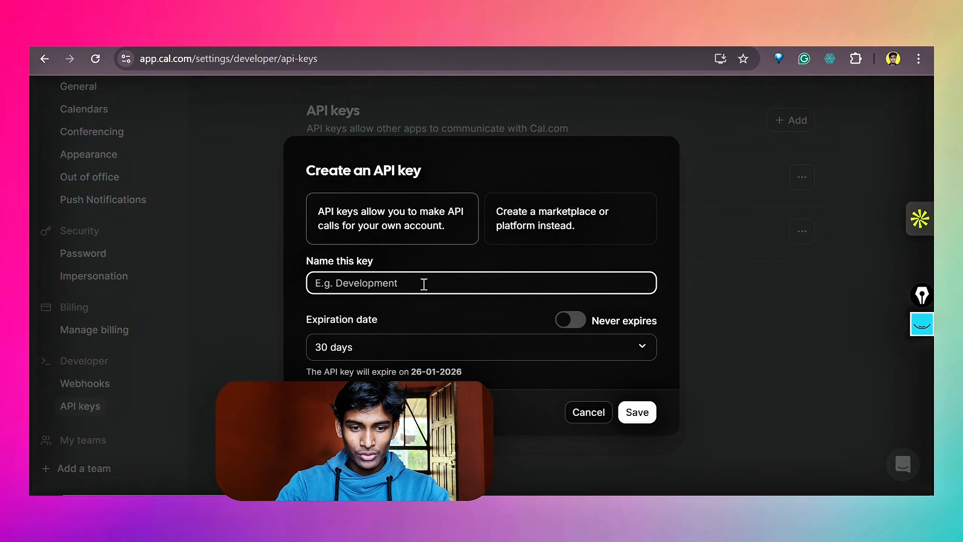
# Create an API key named "mitchell properties" that never expires.
pyautogui.write('m')
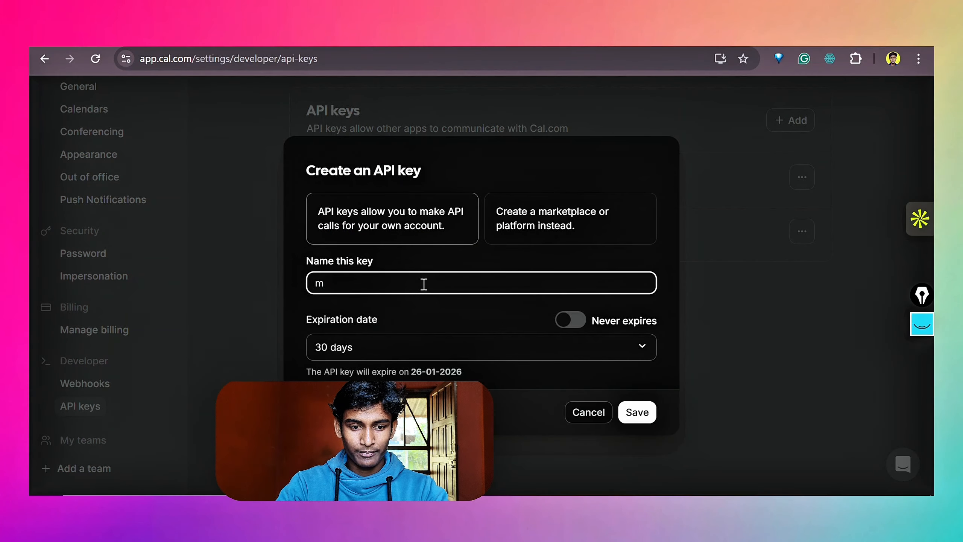
pyautogui.write('itchell properties')
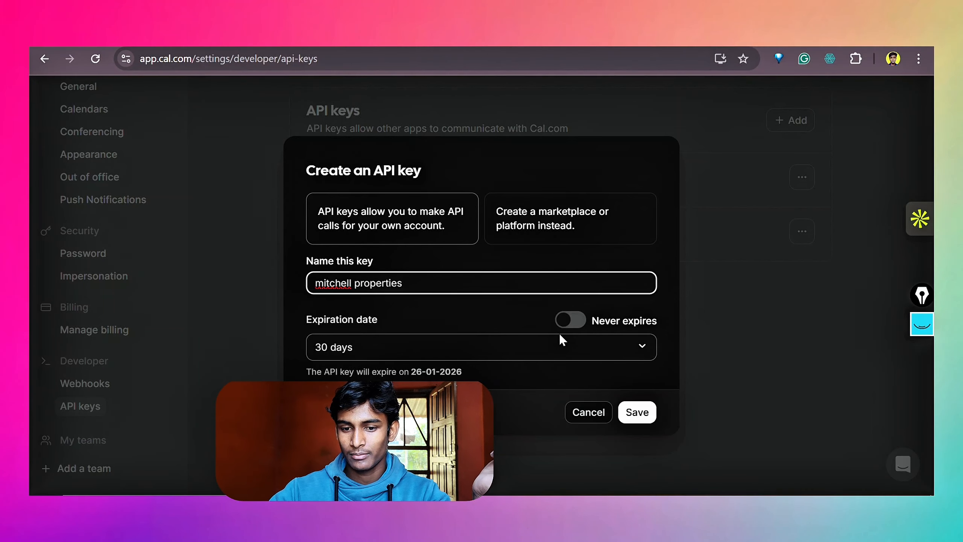
pyautogui.click(568, 321)
pyautogui.click(629, 404)
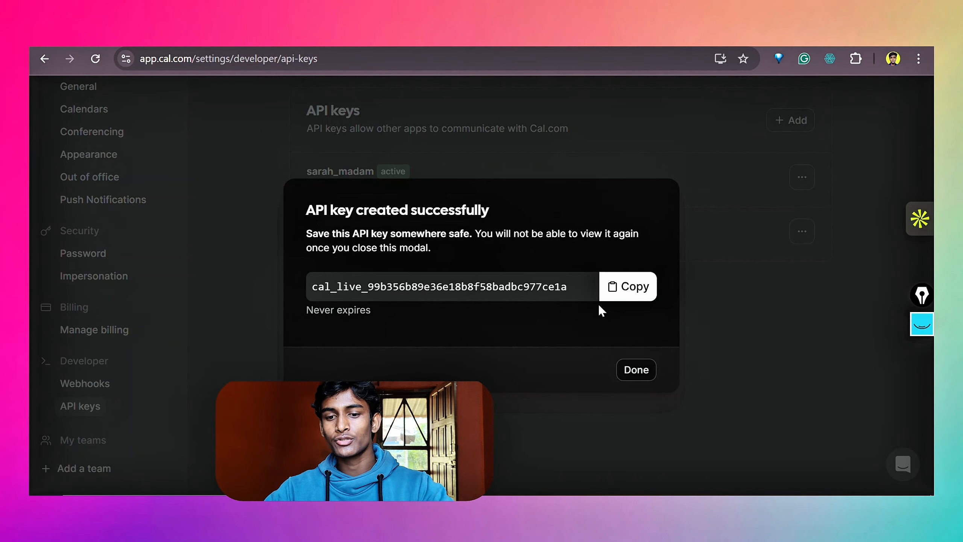
# Copy the new API key and paste it into the check_availability tool's API Key field in Retell AI.
pyautogui.click(615, 291)
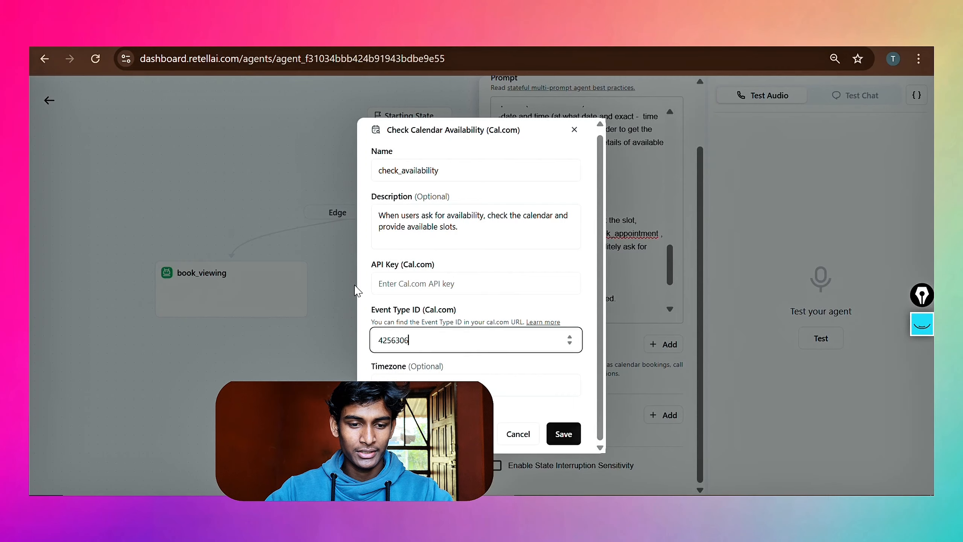
pyautogui.click(383, 283)
pyautogui.hotkey('ctrl', 'v')
# Set the check_availability tool's timezone to Asia/kathmandu and save the tool.
pyautogui.click(482, 385)
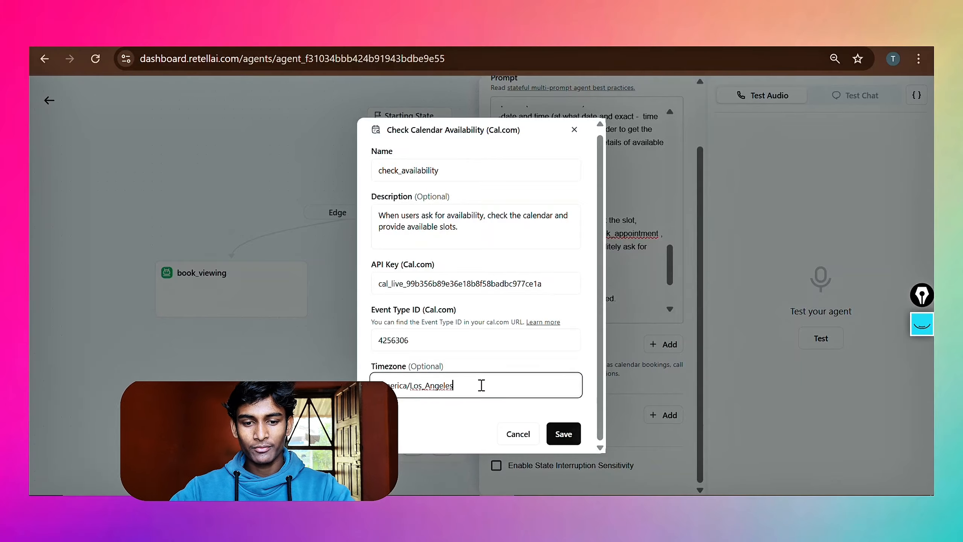
pyautogui.hotkey('ctrl', 'a')
pyautogui.press('BackSpace')
pyautogui.write('As')
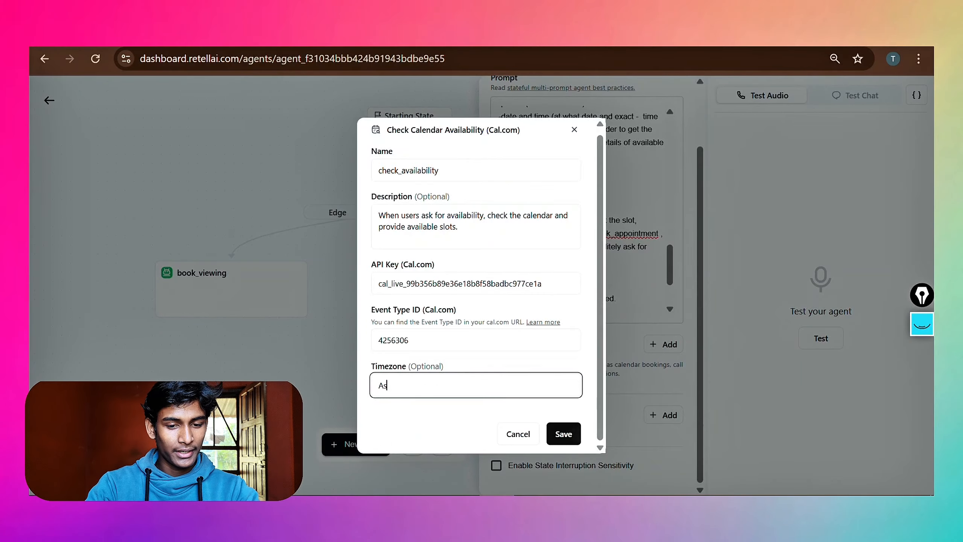
pyautogui.write('ia/kathmandu')
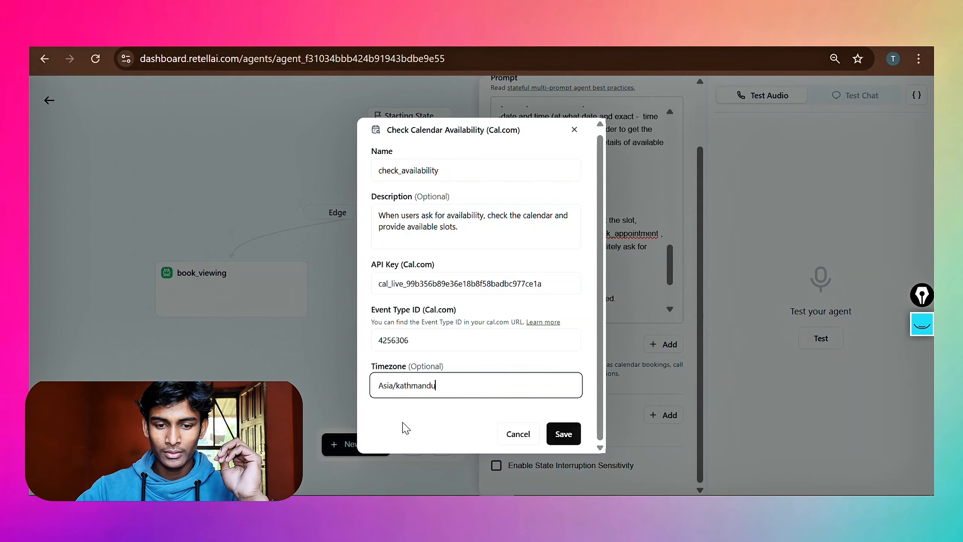
pyautogui.click(556, 437)
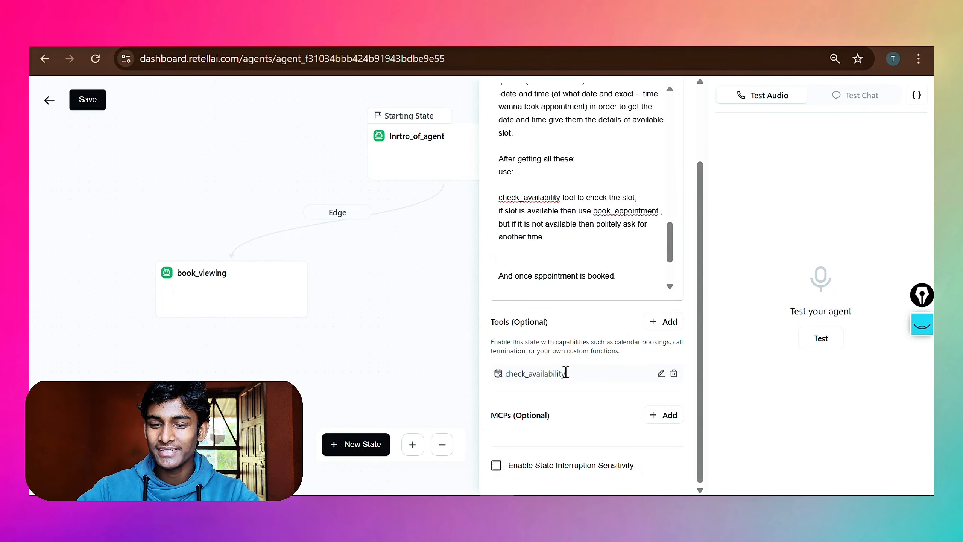
pyautogui.moveTo(567, 374); pyautogui.dragTo(516, 376)
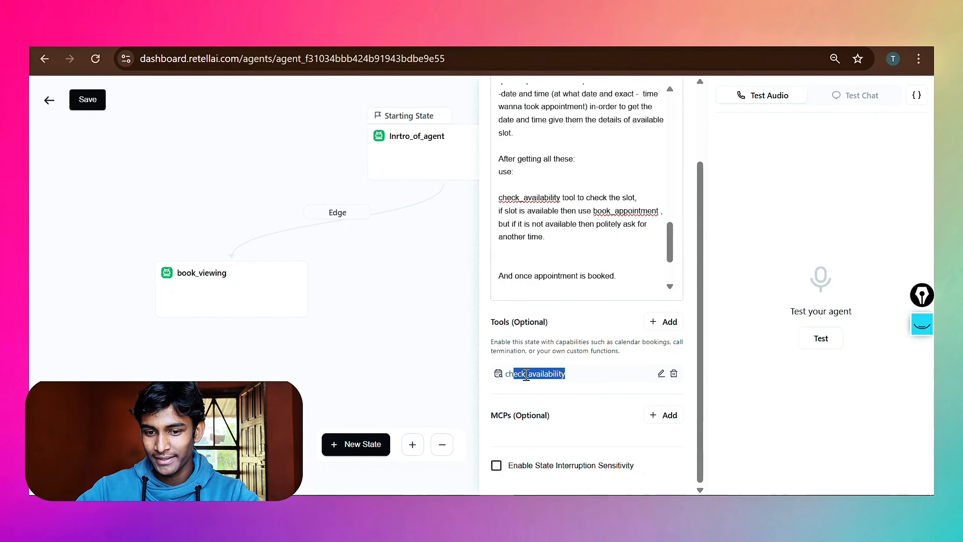
pyautogui.click(526, 376)
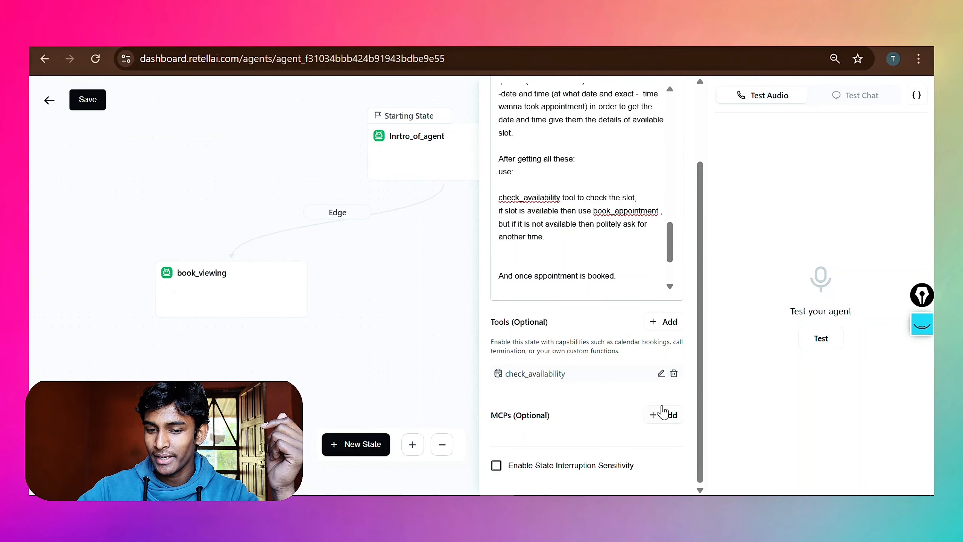
# Add a Book on the Calendar (Cal.com) tool to the state and name it book_appointment.
pyautogui.click(663, 322)
pyautogui.scroll(-3, 608, 424)
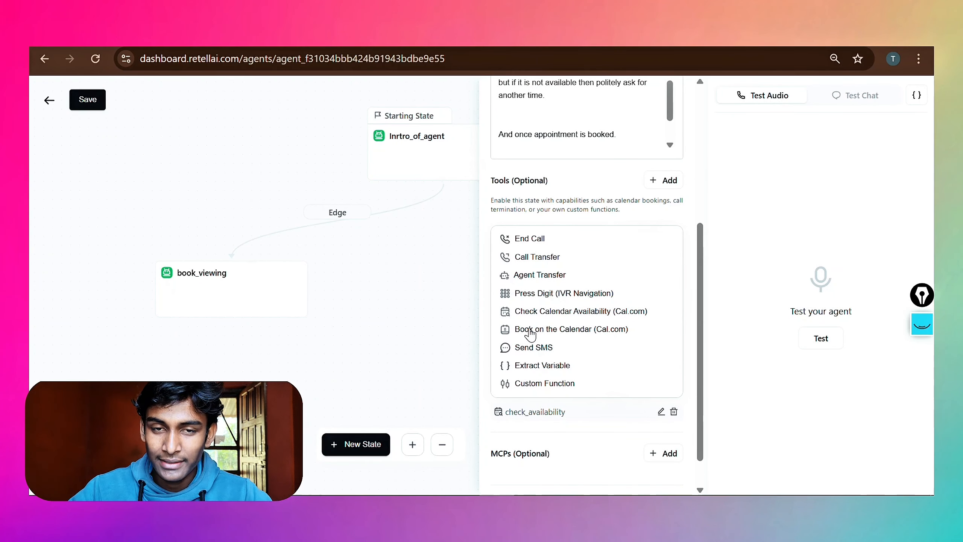
pyautogui.click(525, 330)
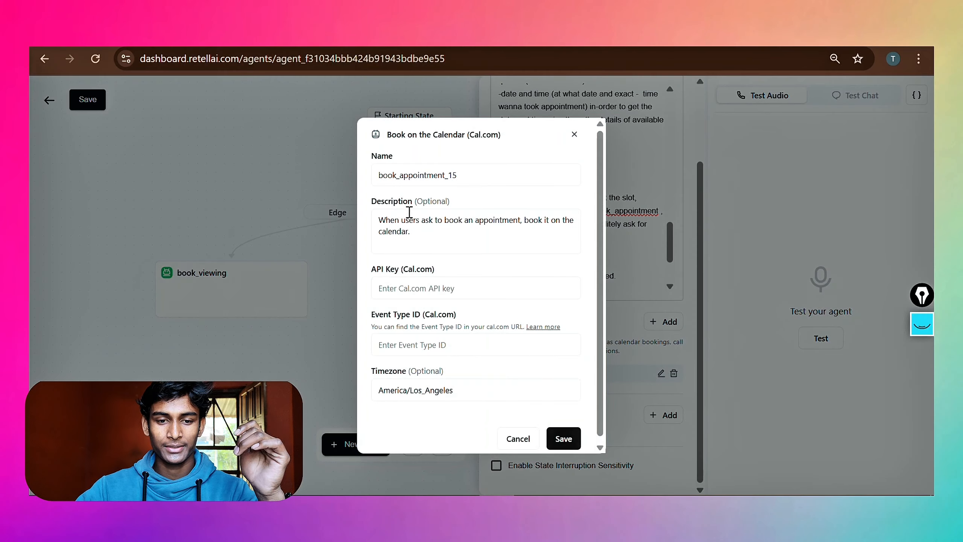
pyautogui.click(470, 174)
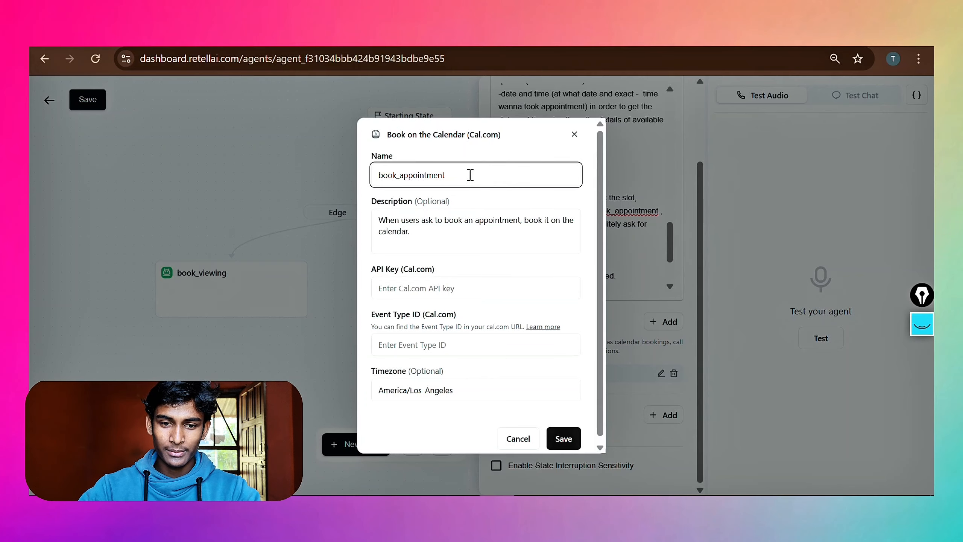
pyautogui.moveTo(386, 219); pyautogui.dragTo(434, 219)
pyautogui.moveTo(459, 221); pyautogui.dragTo(495, 223)
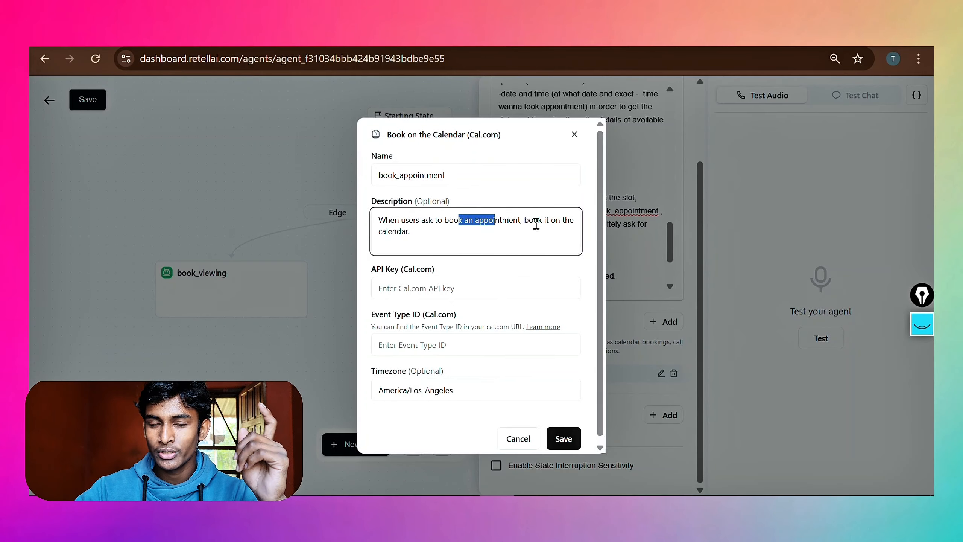
pyautogui.click(508, 244)
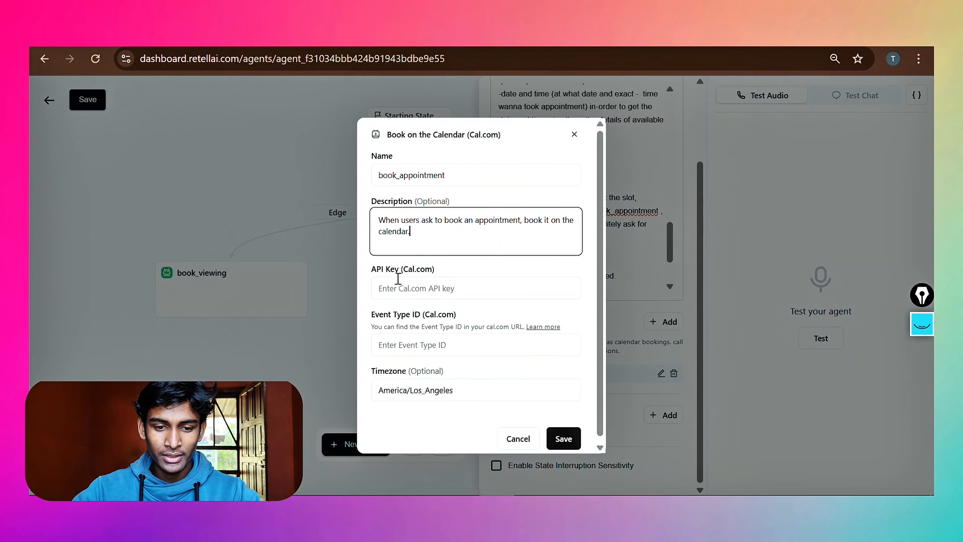
# Paste the Cal.com API key into the book_appointment tool's API Key field.
pyautogui.click(398, 273)
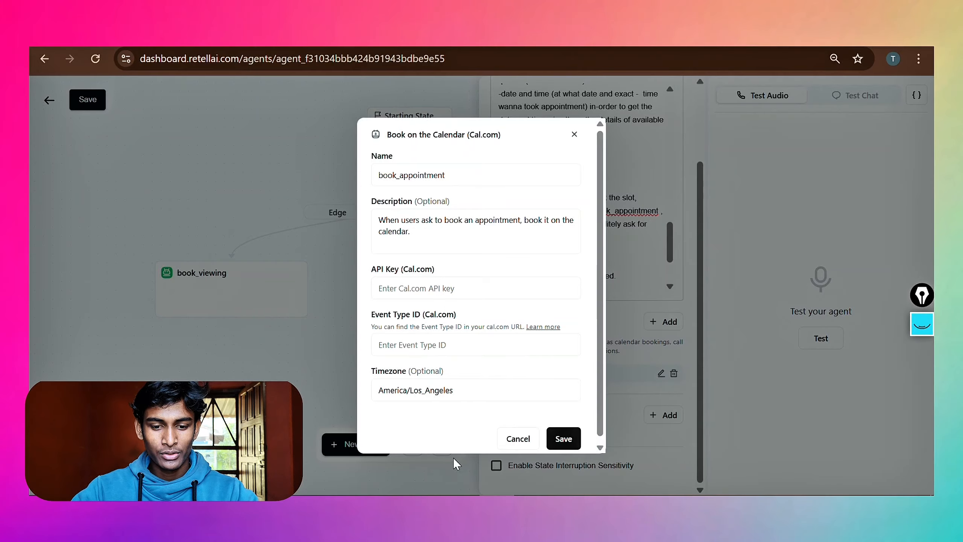
pyautogui.click(436, 288)
pyautogui.hotkey('ctrl', 'v')
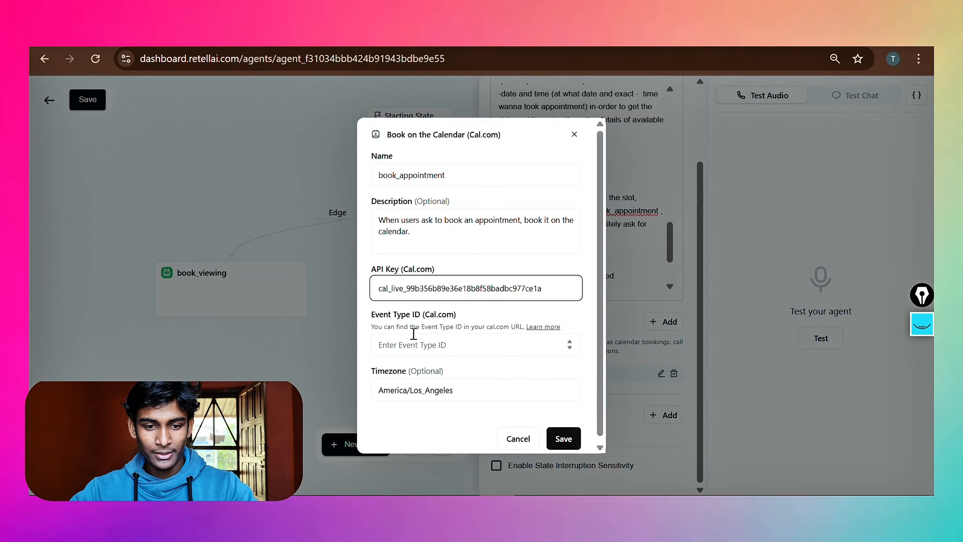
# Copy the Mitchell Properties event type ID 4256306 from its Cal.com URL into the book_appointment tool's Event Type ID in Retell AI.
pyautogui.click(433, 344)
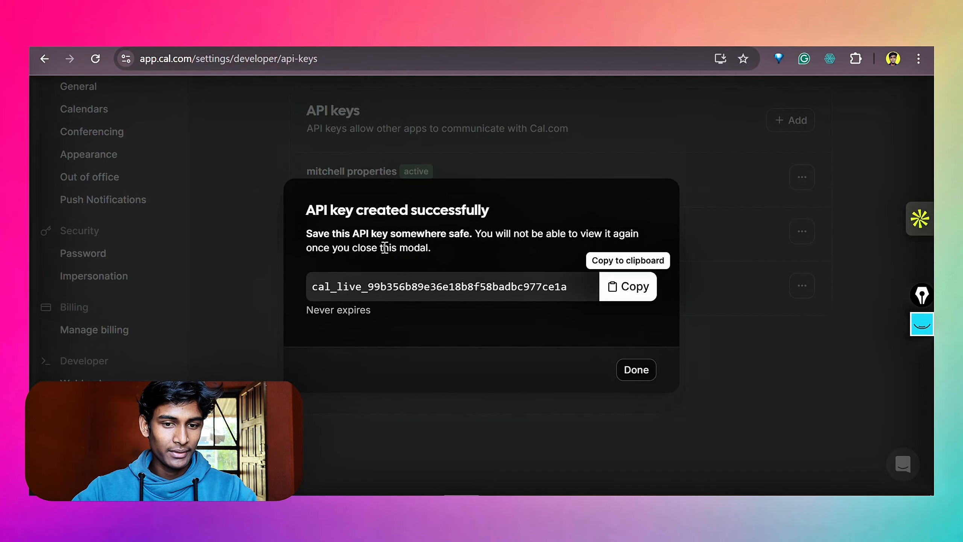
pyautogui.click(224, 176)
pyautogui.scroll(3, 56, 107)
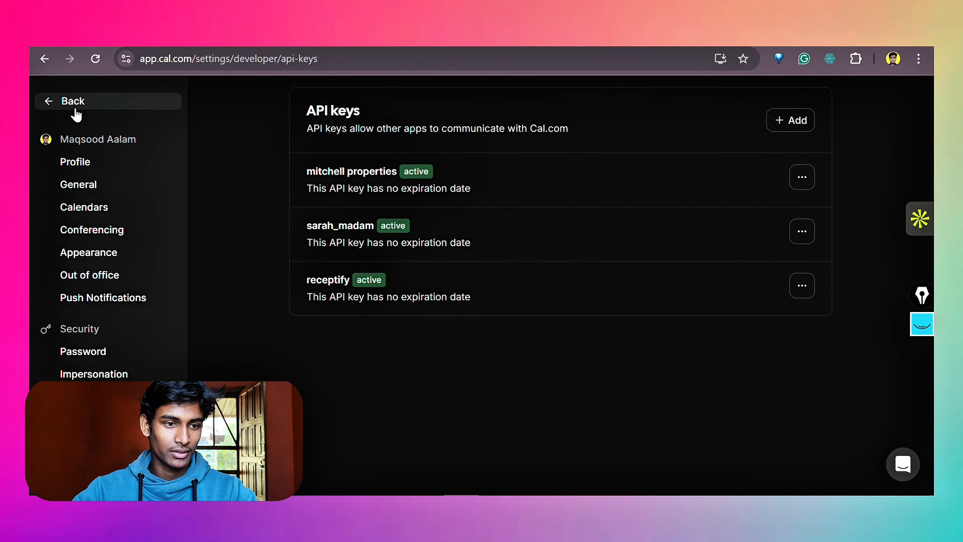
pyautogui.click(74, 101)
pyautogui.click(314, 227)
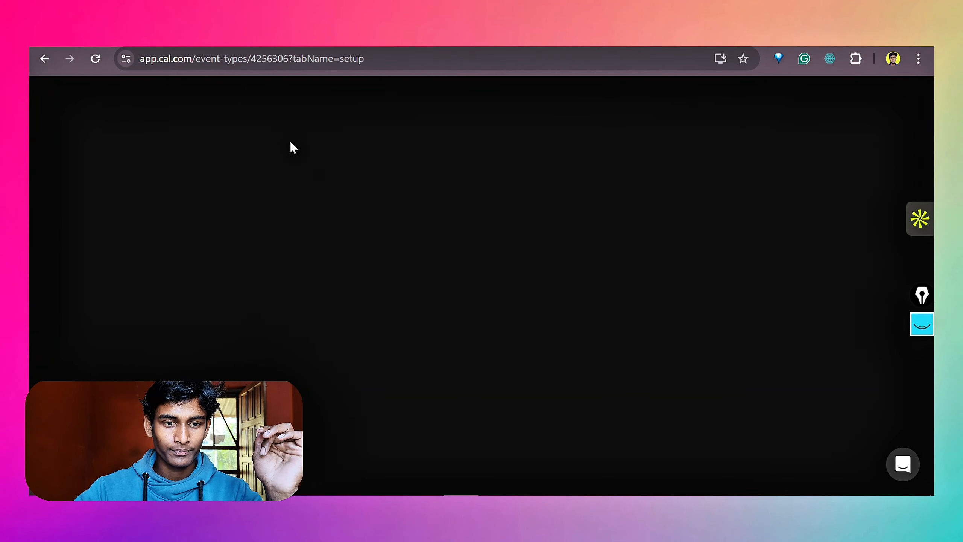
pyautogui.click(281, 61)
pyautogui.doubleClick(296, 59)
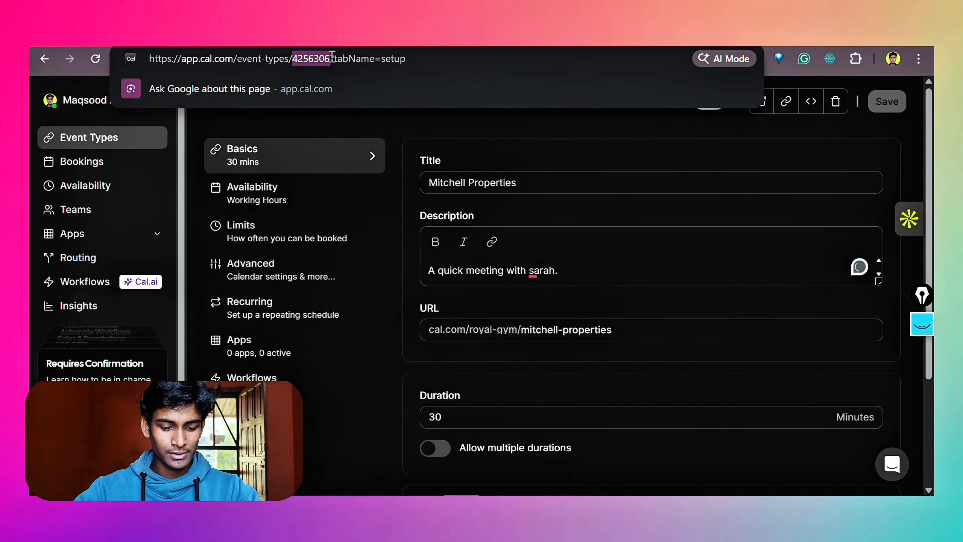
pyautogui.click(501, 500)
pyautogui.write('4256306')
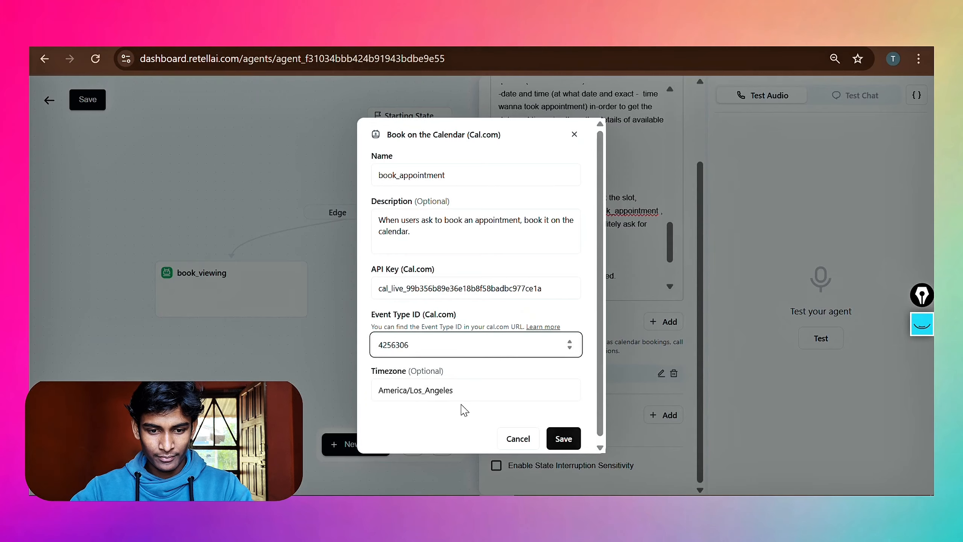
# Set the book_appointment tool's timezone to Asia/Kathmandu and save the tool.
pyautogui.moveTo(464, 395); pyautogui.dragTo(320, 365)
pyautogui.press('BackSpace')
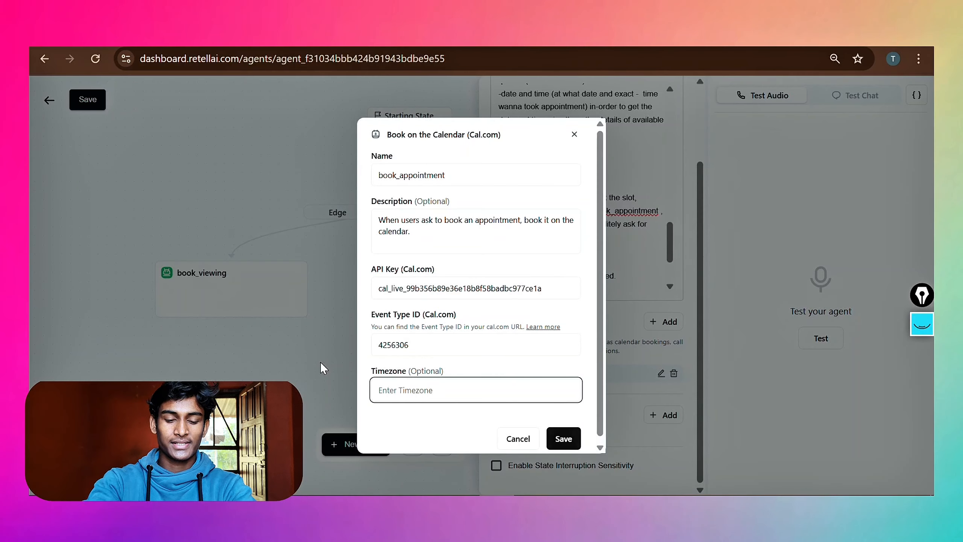
pyautogui.write('Asia/Kolkata')
pyautogui.click(563, 439)
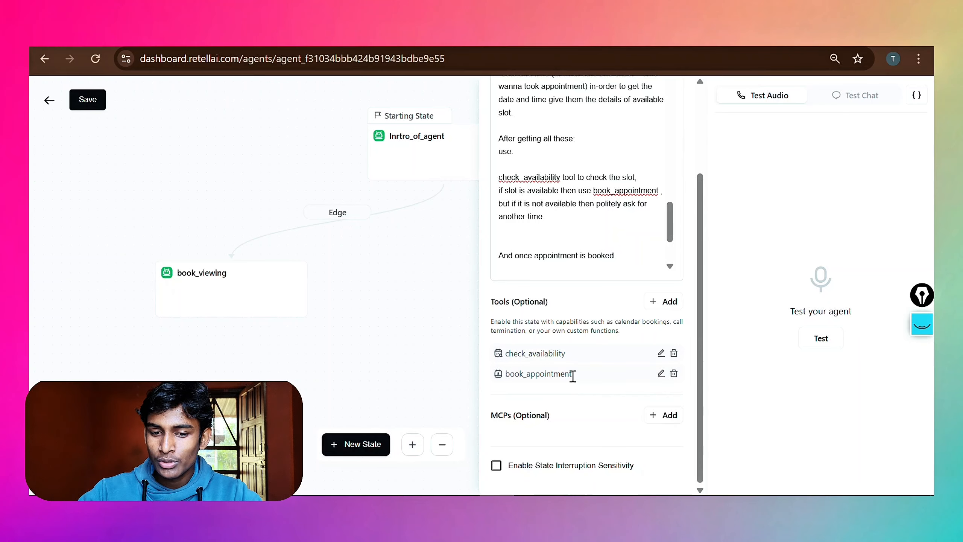
pyautogui.moveTo(580, 379); pyautogui.dragTo(531, 365)
pyautogui.click(551, 371)
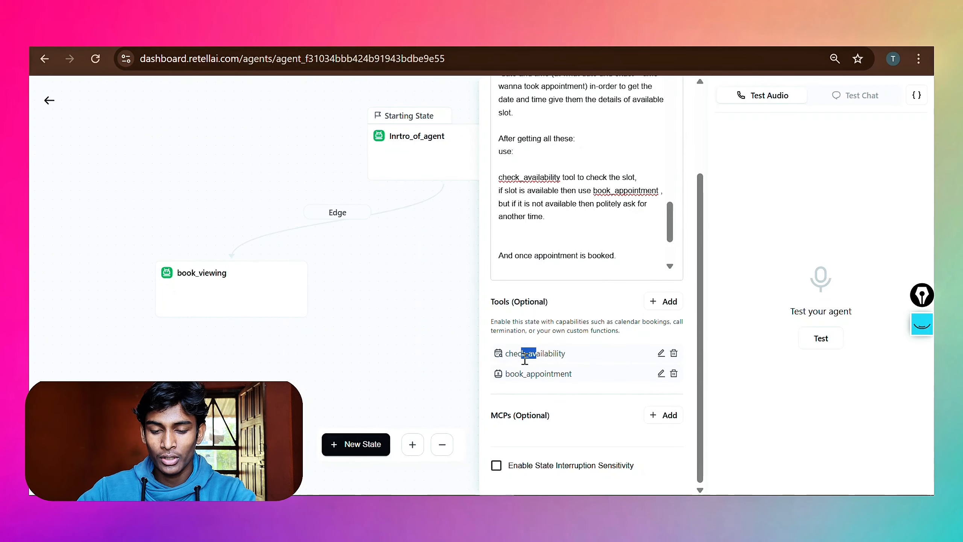
pyautogui.click(513, 373)
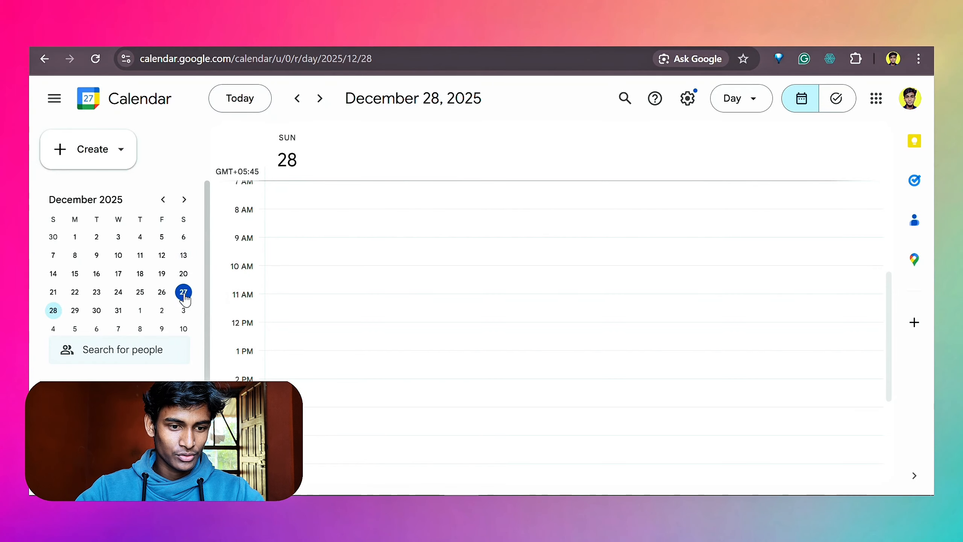
# Check the December 27 and 29, 2025 schedules in Google Calendar and the Mitchell Properties event's working hours in Cal.com.
pyautogui.click(184, 291)
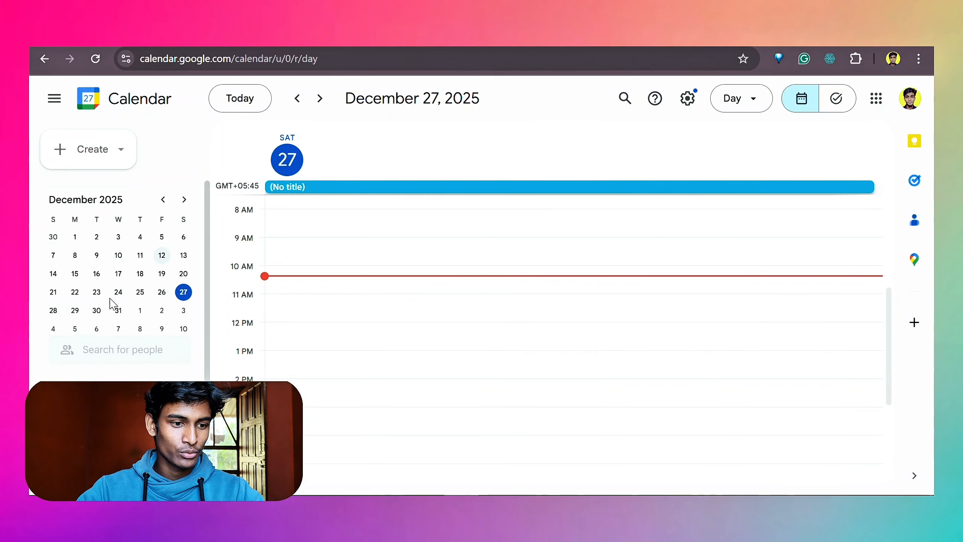
pyautogui.click(75, 310)
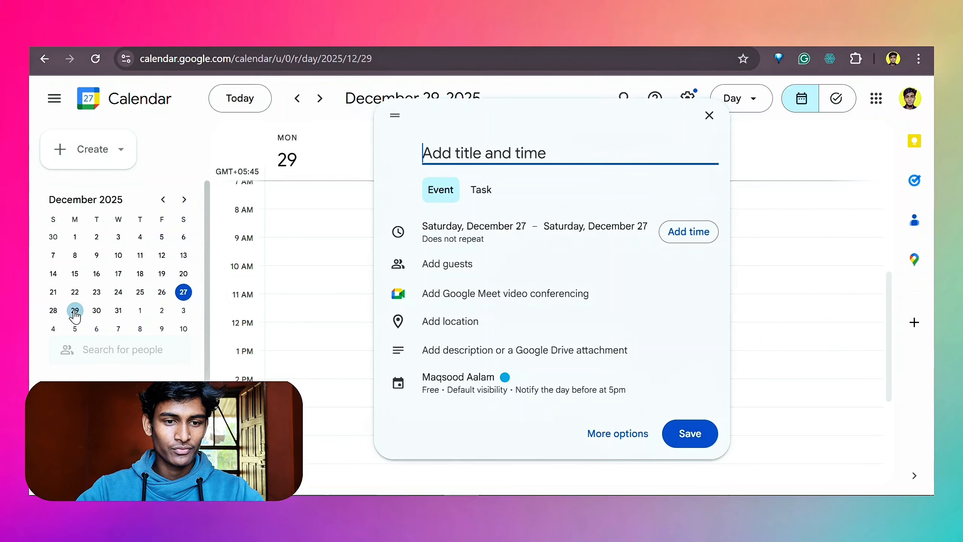
pyautogui.click(292, 171)
pyautogui.click(274, 156)
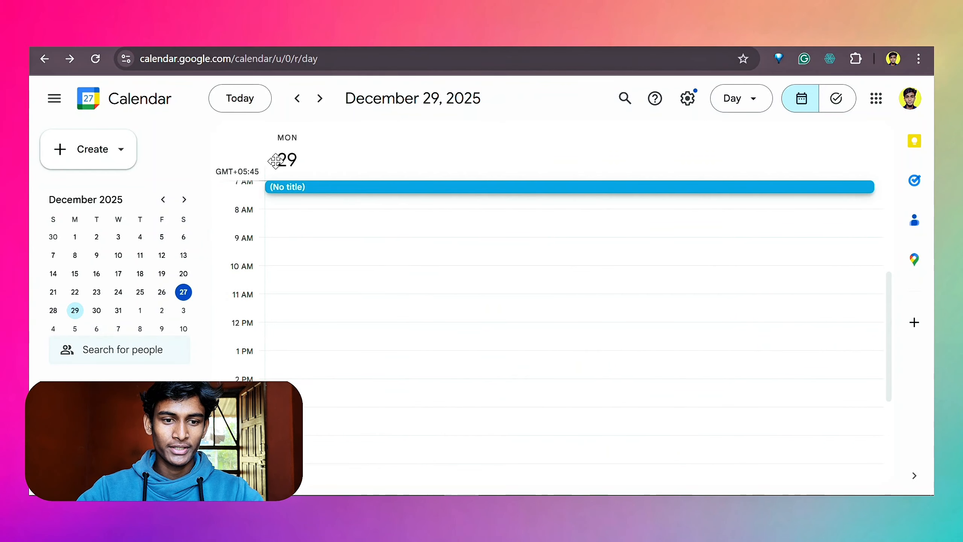
pyautogui.click(240, 99)
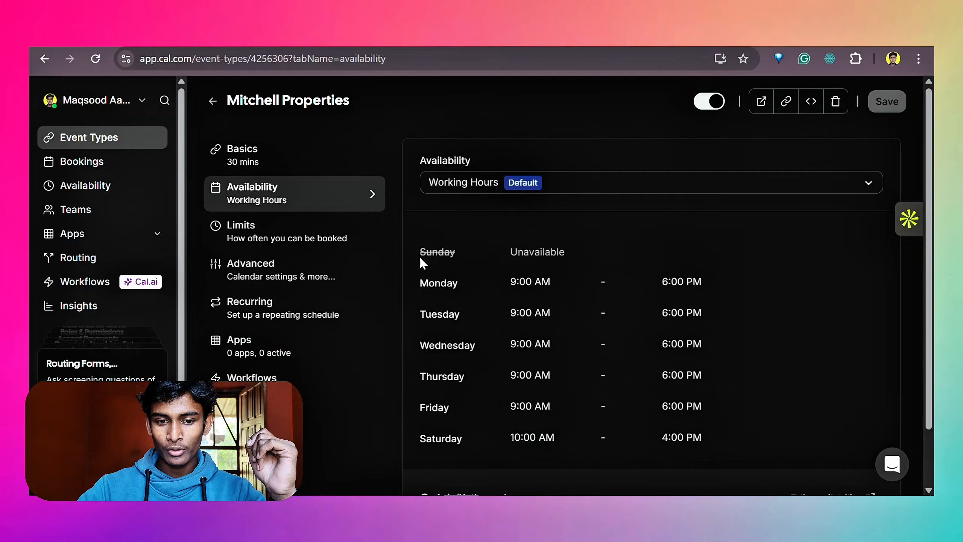
pyautogui.moveTo(432, 252); pyautogui.dragTo(510, 256)
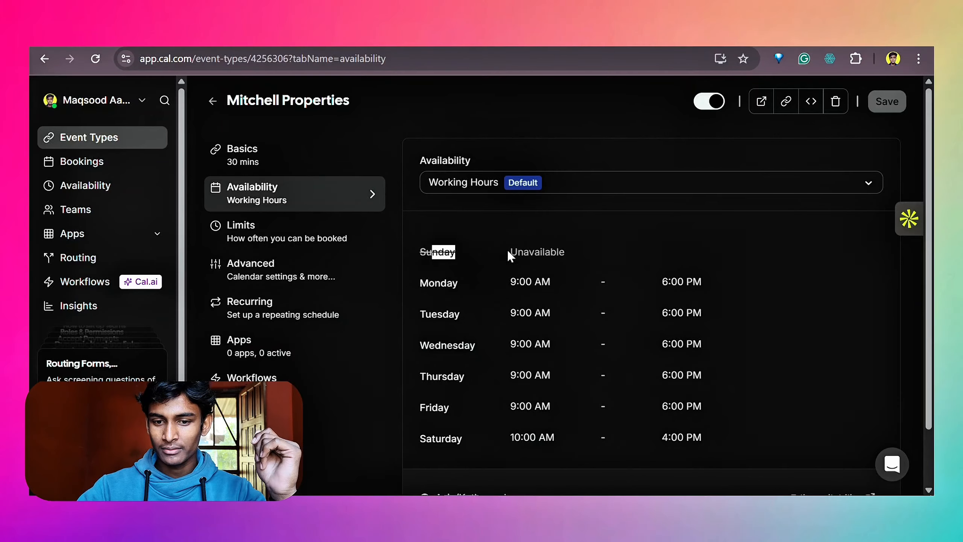
pyautogui.click(555, 251)
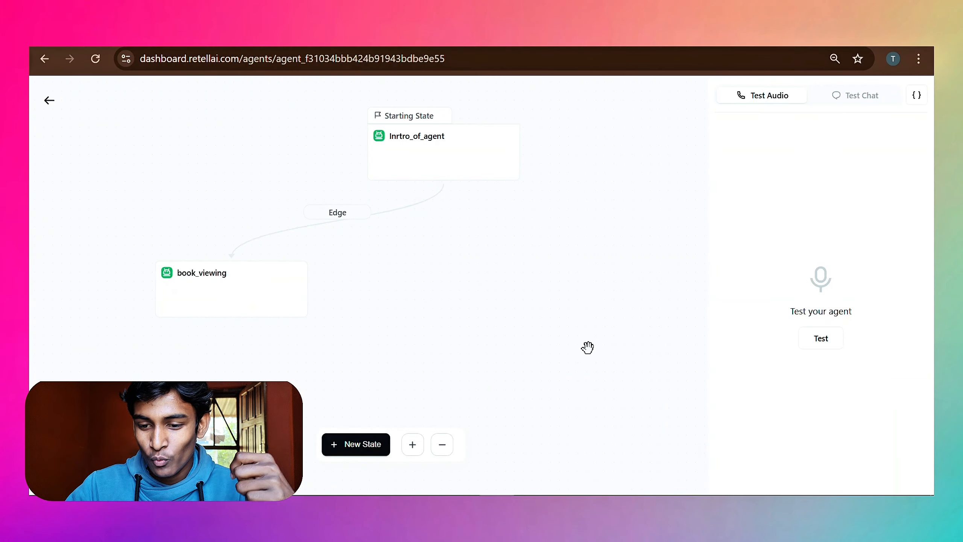
# Start an audio test call with the Retell AI agent and look through the service areas and properties in the SARAH MITCHELL PROPERTIES PDF.
pyautogui.click(810, 346)
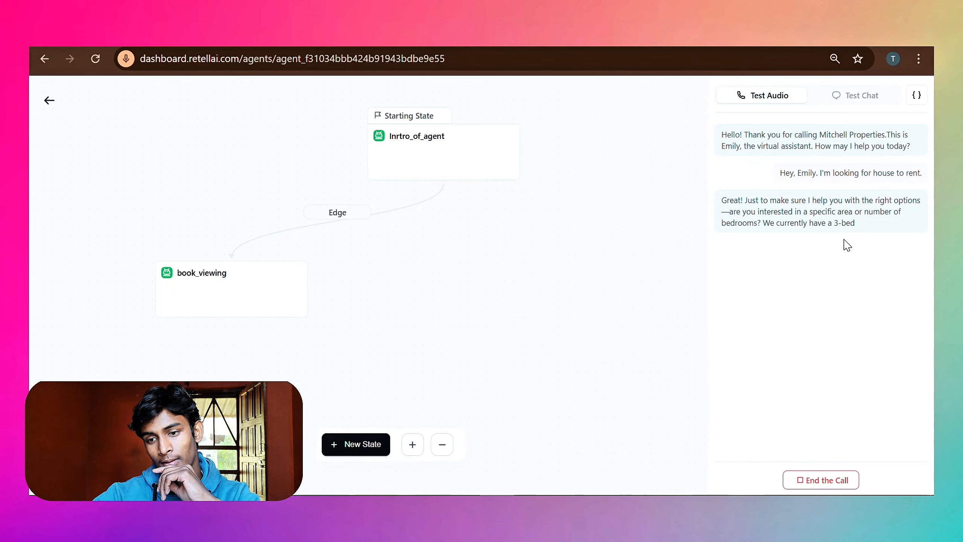
pyautogui.hotkey('ctrl', 'Tab')
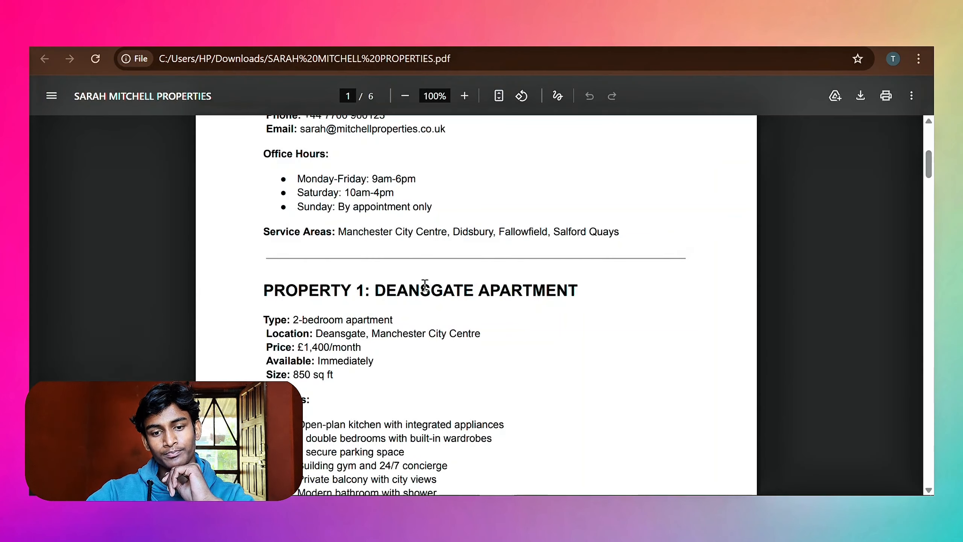
pyautogui.doubleClick(519, 232)
pyautogui.click(501, 238)
pyautogui.scroll(-15, 500, 239)
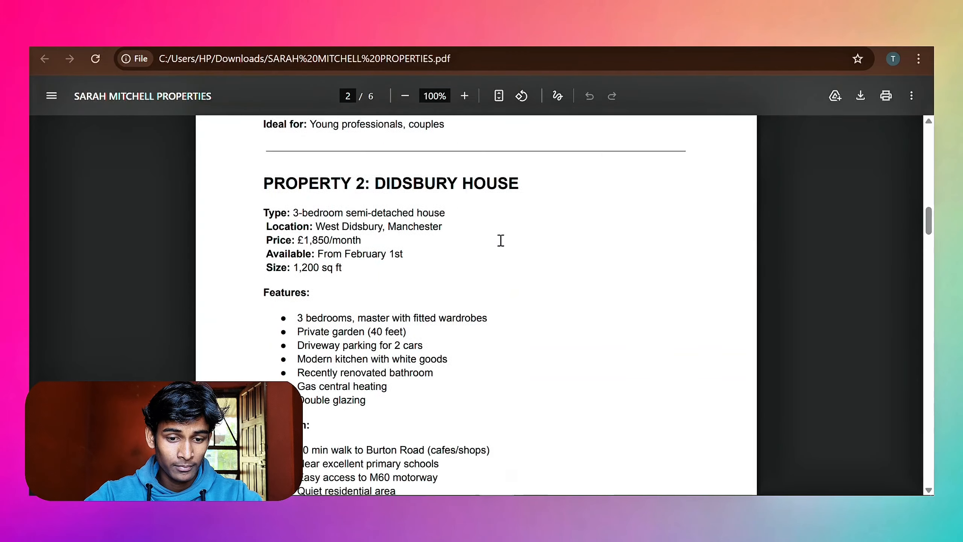
pyautogui.scroll(1, 499, 239)
pyautogui.scroll(-10, 498, 239)
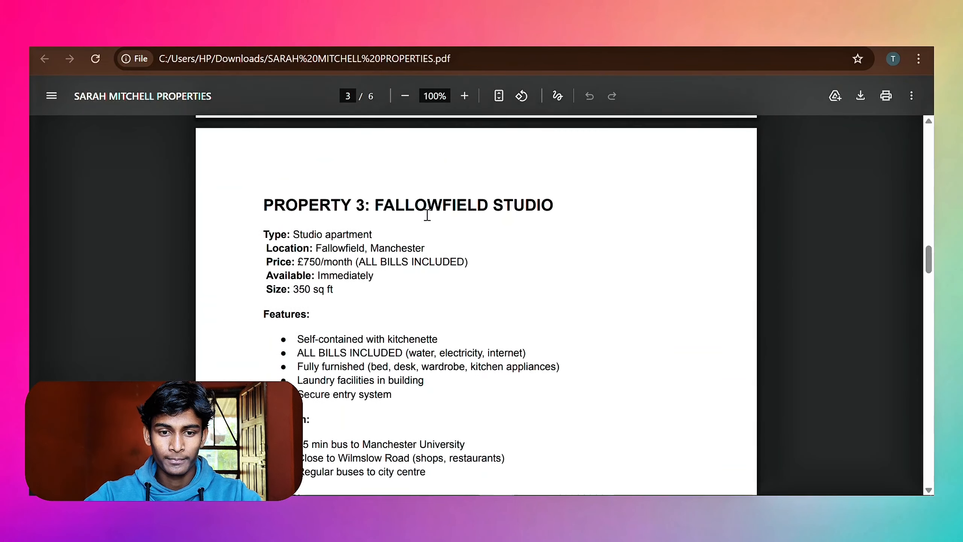
# Compare the Fallowfield studio's details and price in the PDF with the agent's answer in the test call.
pyautogui.scroll(-1, 384, 184)
pyautogui.moveTo(380, 184); pyautogui.dragTo(455, 184)
pyautogui.click(445, 240)
pyautogui.scroll(-1, 430, 239)
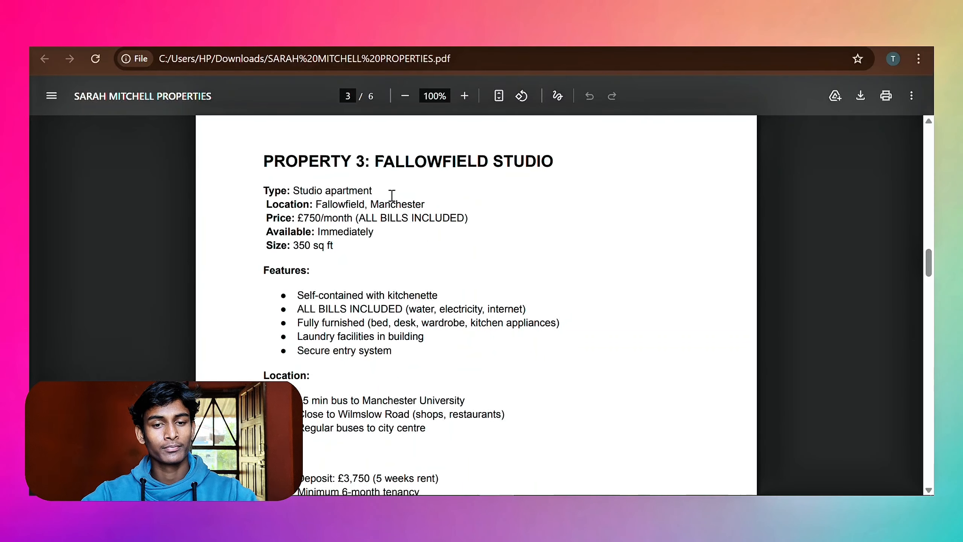
pyautogui.hotkey('ctrl', 'Tab')
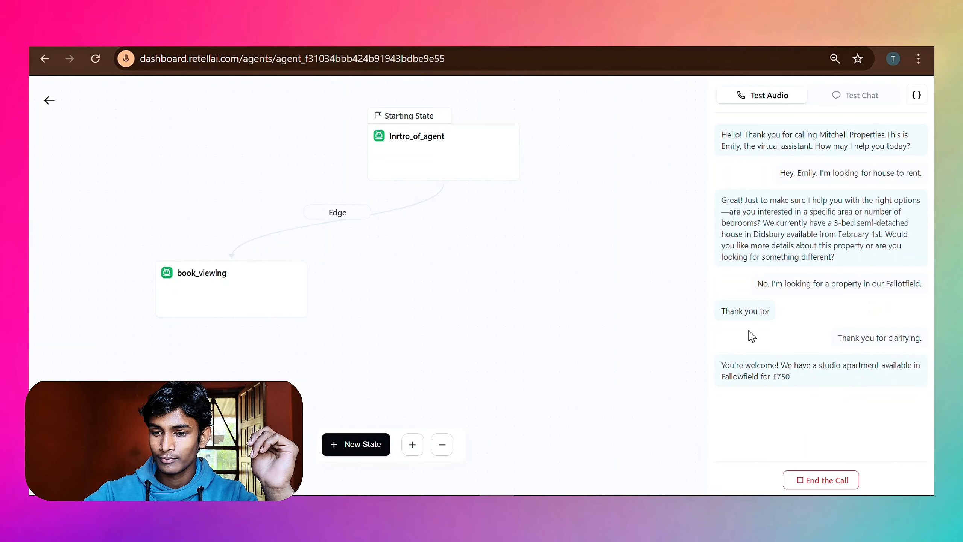
pyautogui.hotkey('ctrl', 'Tab')
pyautogui.moveTo(298, 219); pyautogui.dragTo(310, 220)
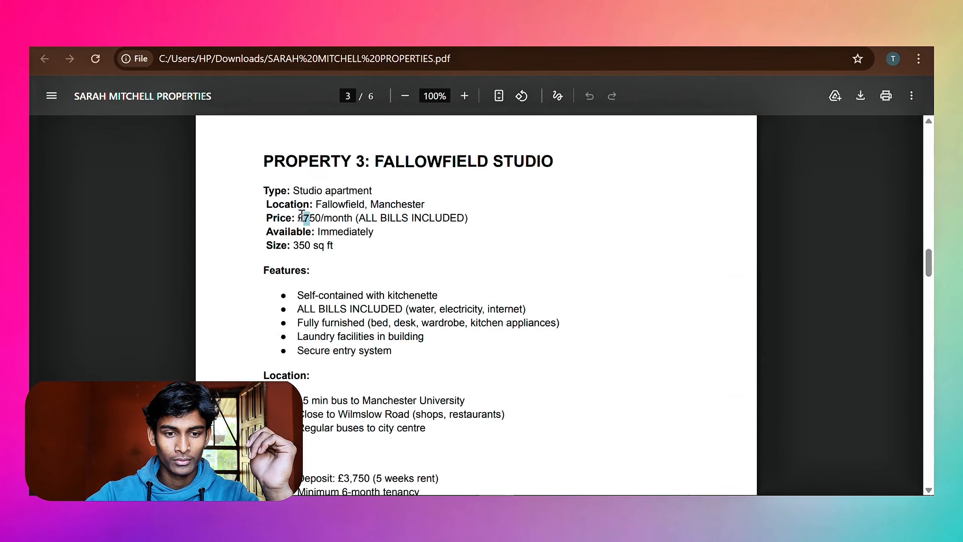
pyautogui.click(337, 222)
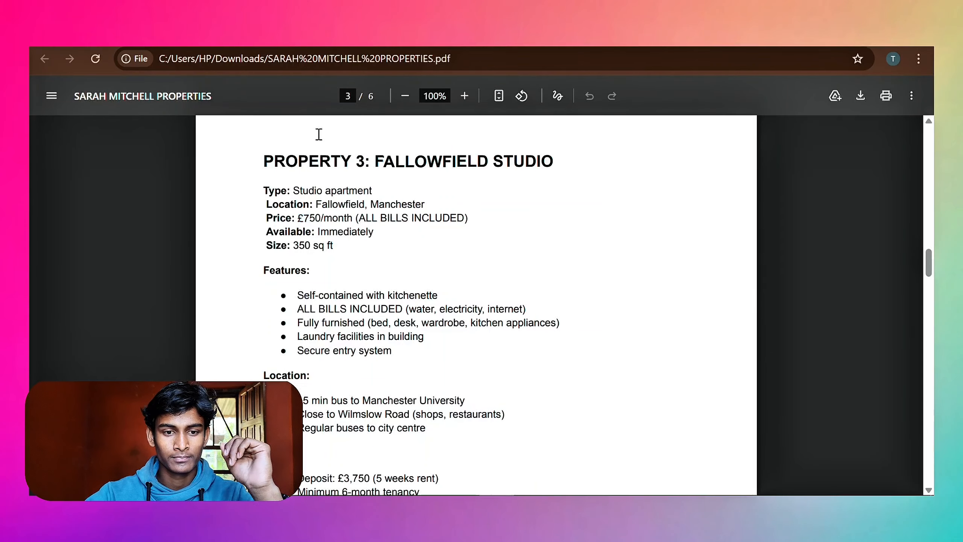
pyautogui.hotkey('ctrl', 'Tab')
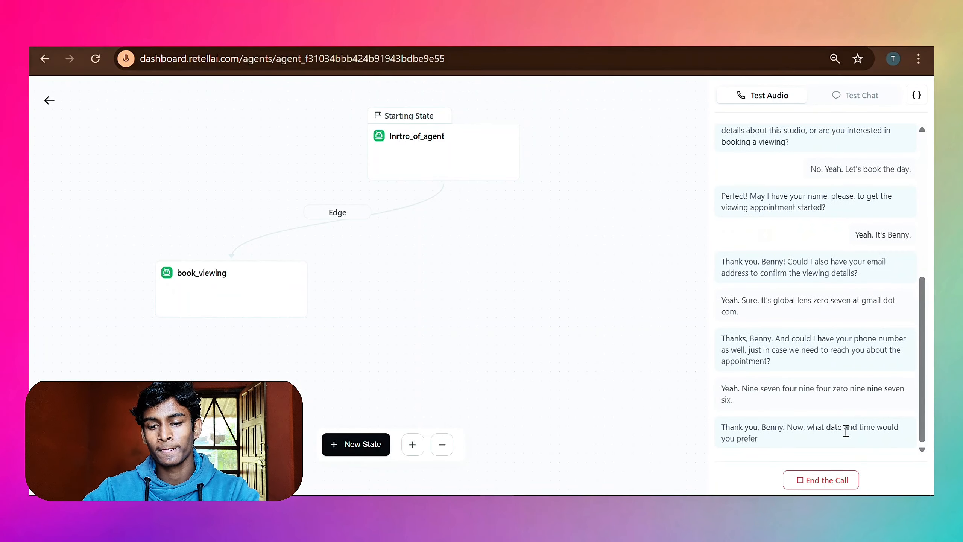
# In Google Calendar, block Monday, December 29 from 12:30pm to 1:45pm with an event titled vdfe.
pyautogui.click(470, 495)
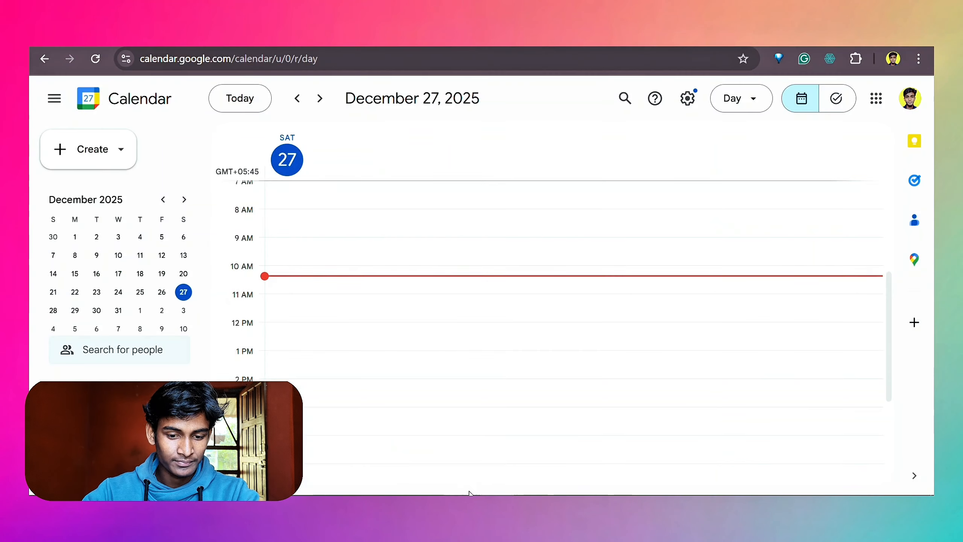
pyautogui.click(75, 310)
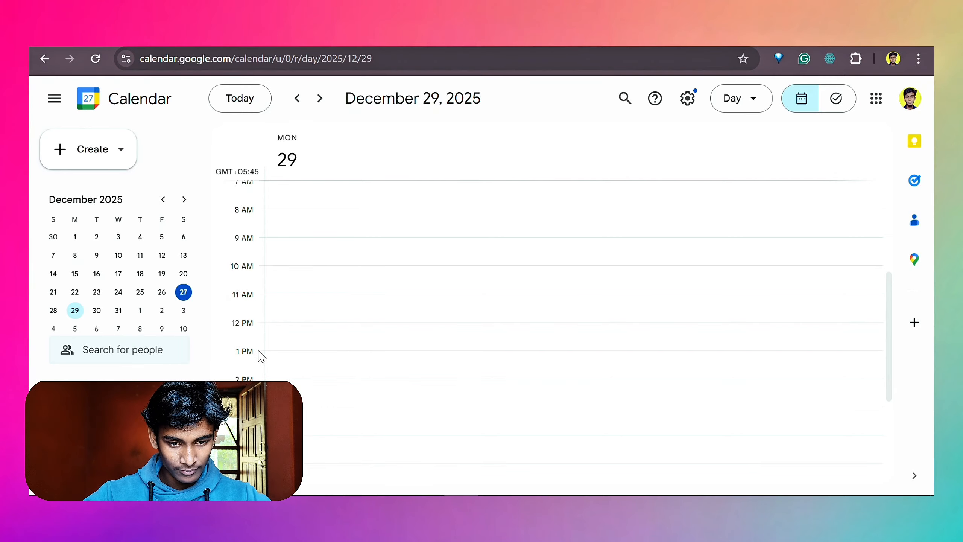
pyautogui.moveTo(274, 347); pyautogui.dragTo(298, 374)
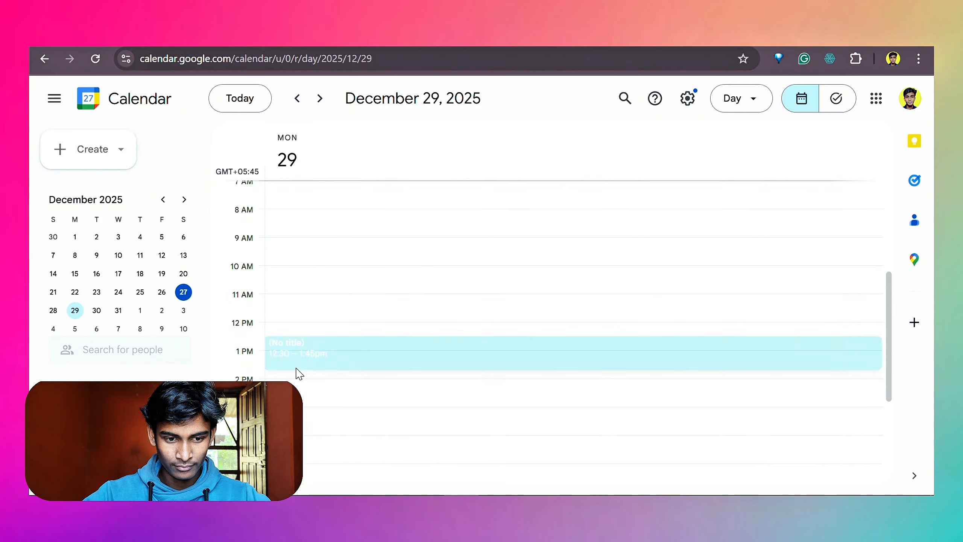
pyautogui.write('vdfe')
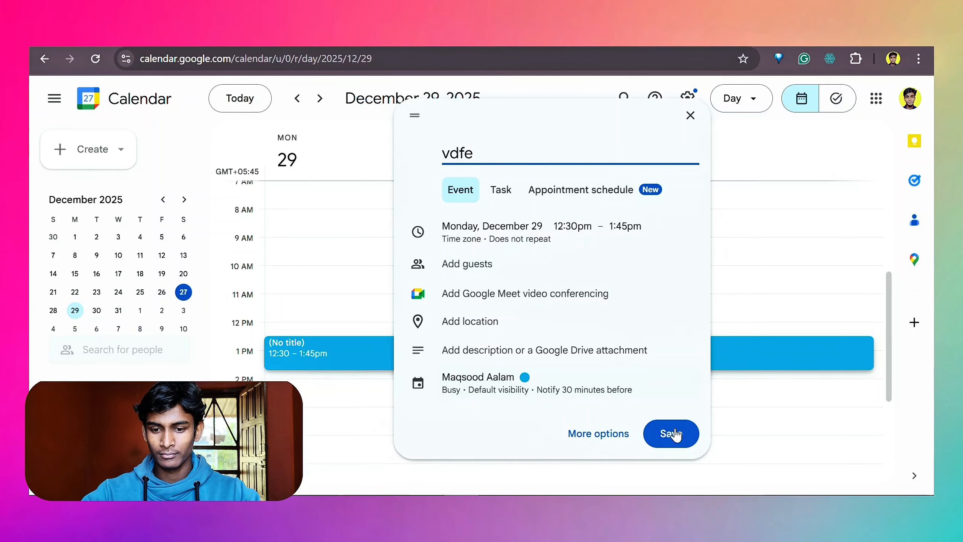
pyautogui.click(674, 435)
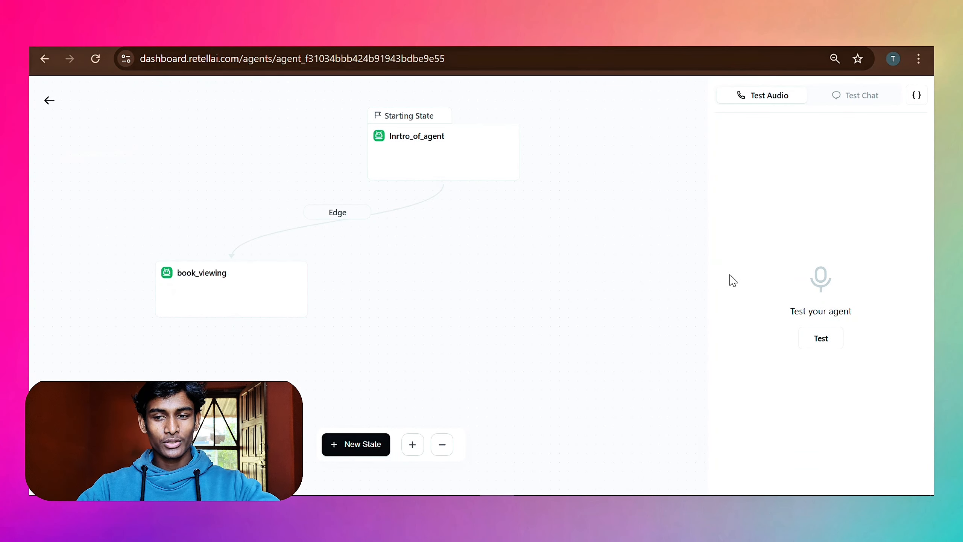
# Examine the Mitchell Properties appointment on December 29 in Google Calendar, including its time, guests, time zone and additional notes.
pyautogui.click(461, 509)
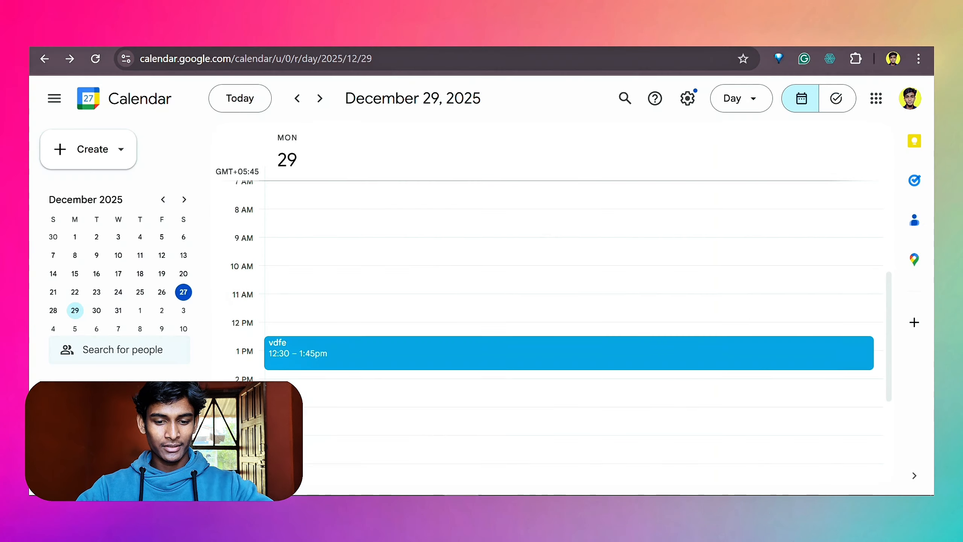
pyautogui.scroll(-1, 353, 348)
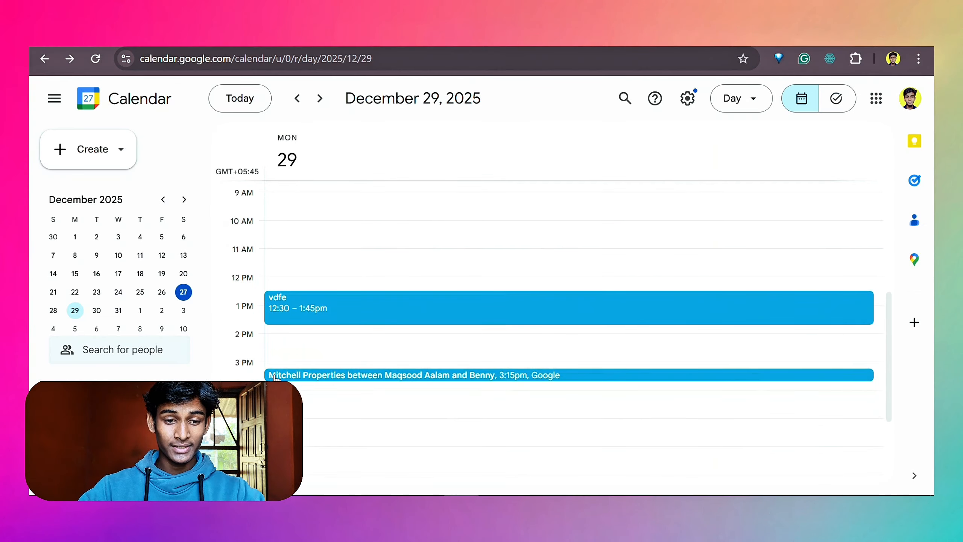
pyautogui.click(326, 375)
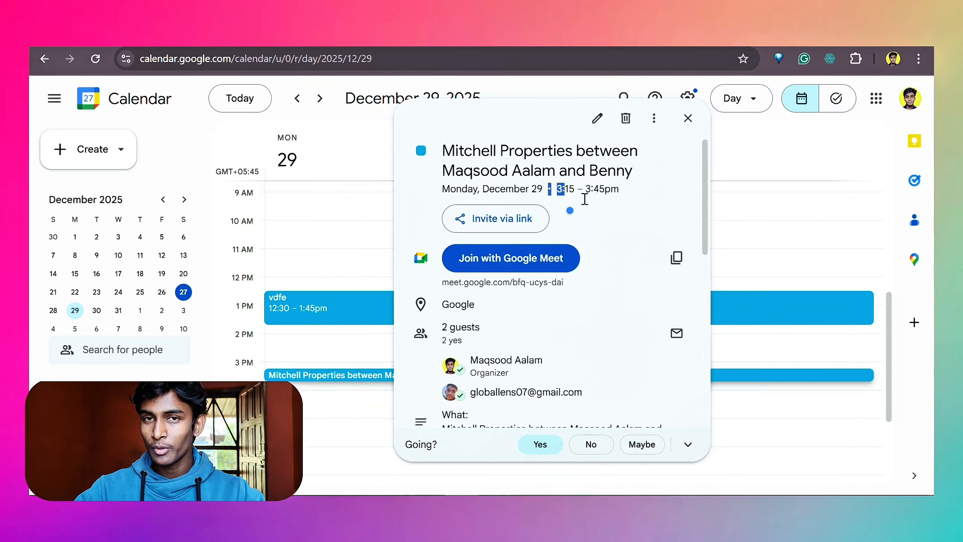
pyautogui.scroll(-6, 587, 225)
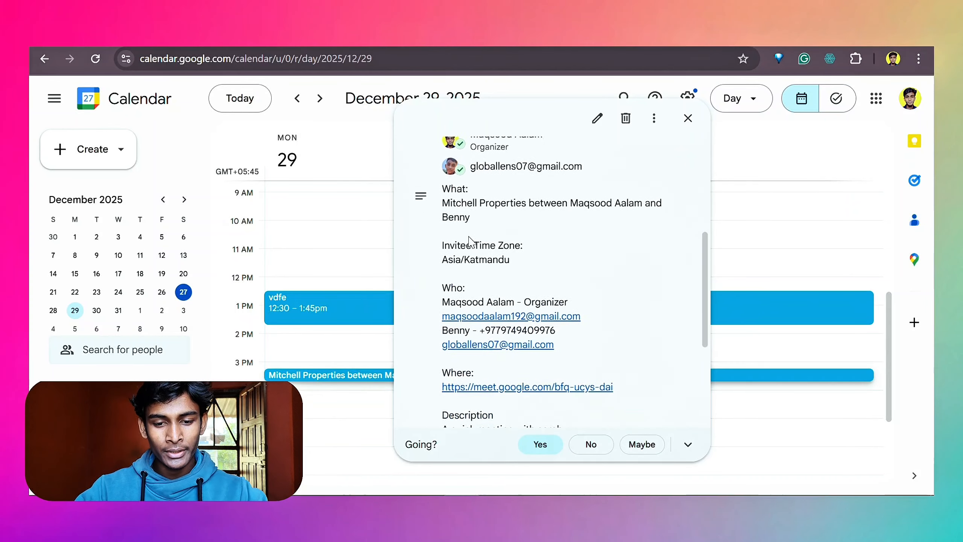
pyautogui.scroll(-2, 471, 241)
pyautogui.moveTo(556, 298); pyautogui.dragTo(485, 298)
pyautogui.click(678, 295)
pyautogui.scroll(2, 663, 281)
pyautogui.moveTo(569, 221); pyautogui.dragTo(493, 219)
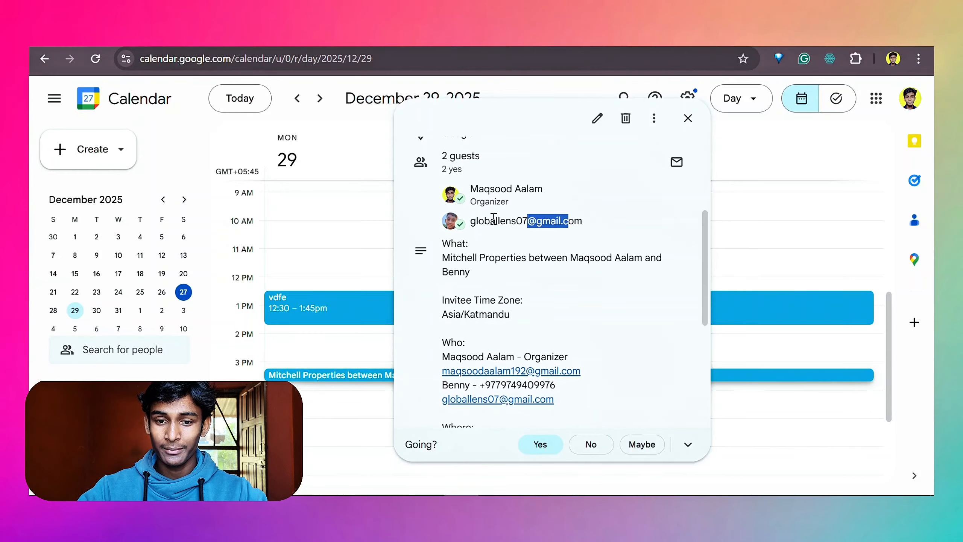
pyautogui.scroll(-4, 501, 260)
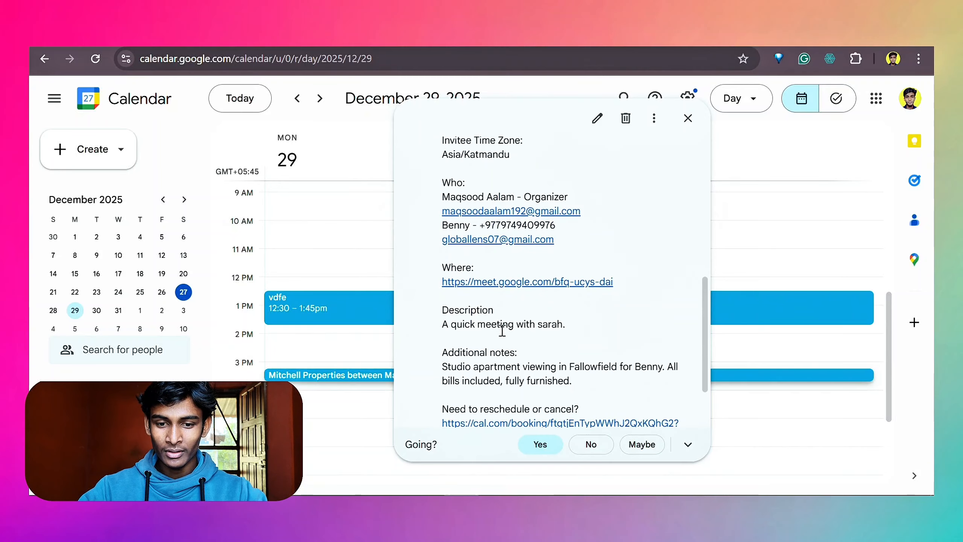
# Read the description and additional notes of the Mitchell Properties appointment in Google Calendar.
pyautogui.moveTo(502, 330); pyautogui.dragTo(535, 345)
pyautogui.scroll(-1, 535, 346)
pyautogui.click(536, 346)
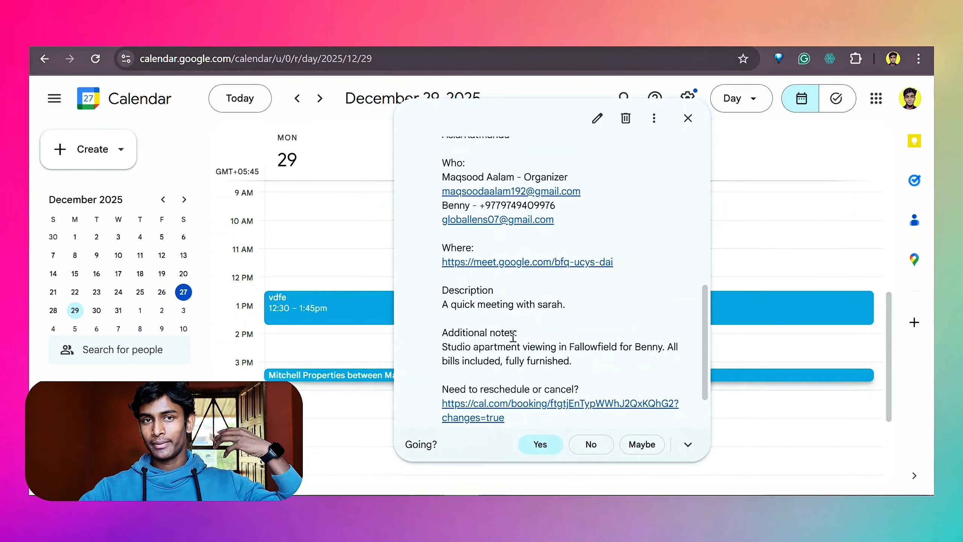
pyautogui.scroll(-2, 513, 337)
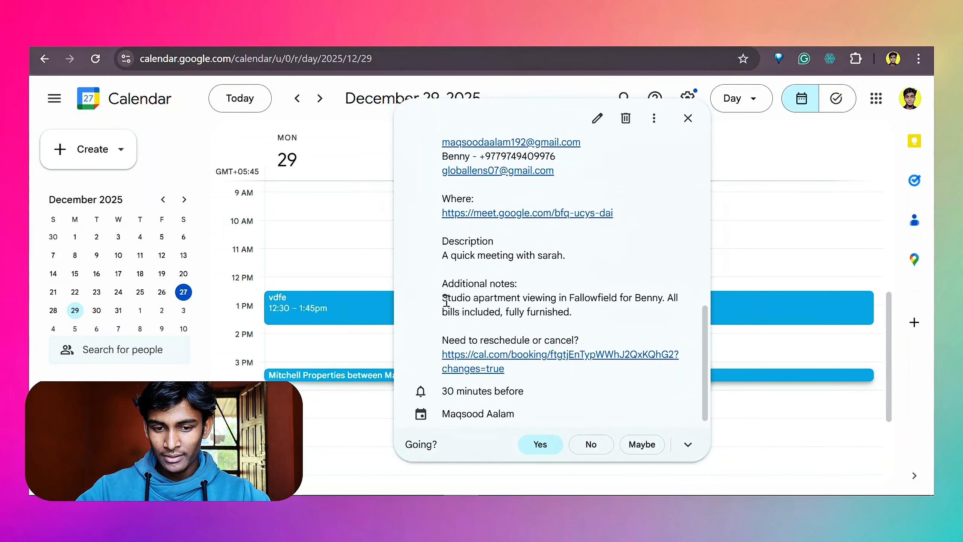
pyautogui.moveTo(446, 301); pyautogui.dragTo(636, 299)
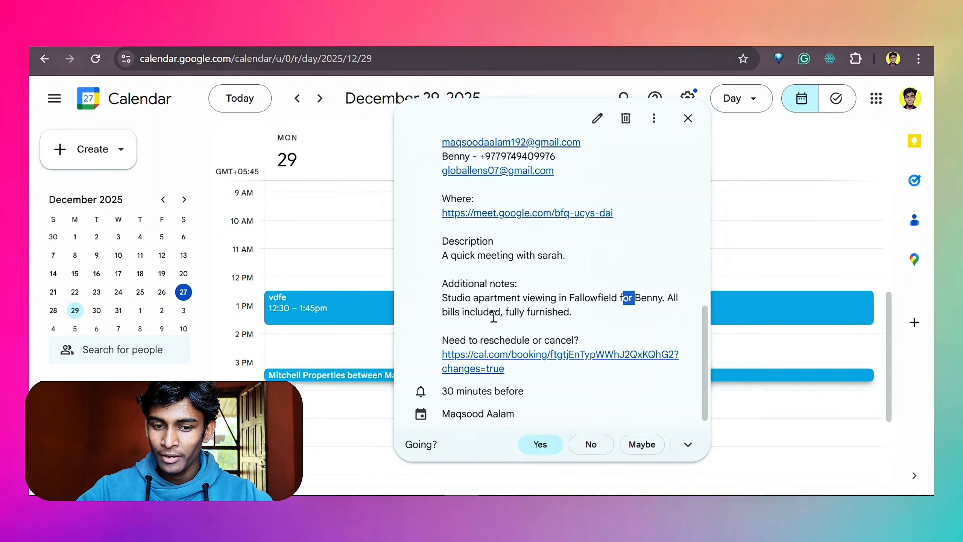
pyautogui.moveTo(463, 312); pyautogui.dragTo(540, 312)
pyautogui.click(546, 325)
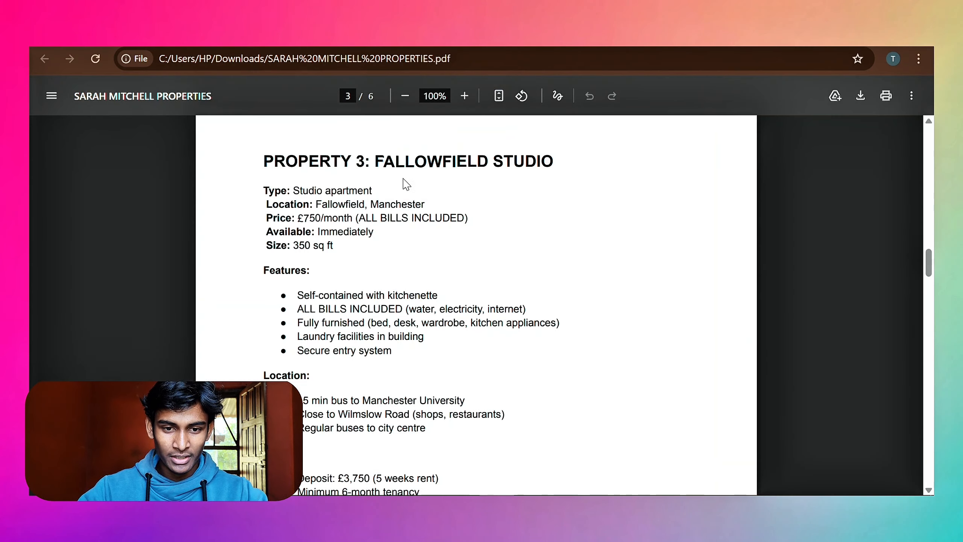
# Compare the Fallowfield Studio entry in the SARAH MITCHELL PROPERTIES PDF with the appointment's additional notes in Google Calendar.
pyautogui.moveTo(383, 163); pyautogui.dragTo(456, 163)
pyautogui.click(424, 196)
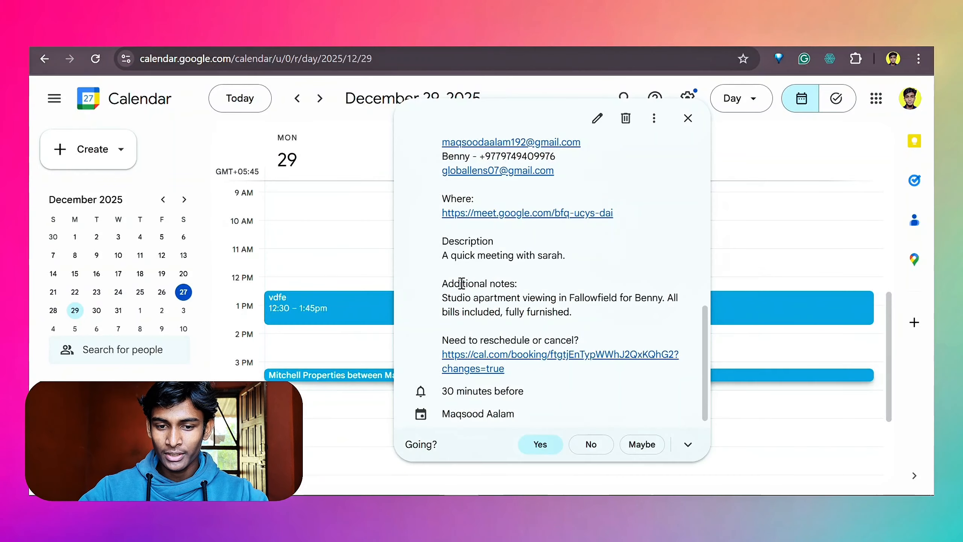
pyautogui.moveTo(448, 284); pyautogui.dragTo(455, 293)
pyautogui.click(506, 312)
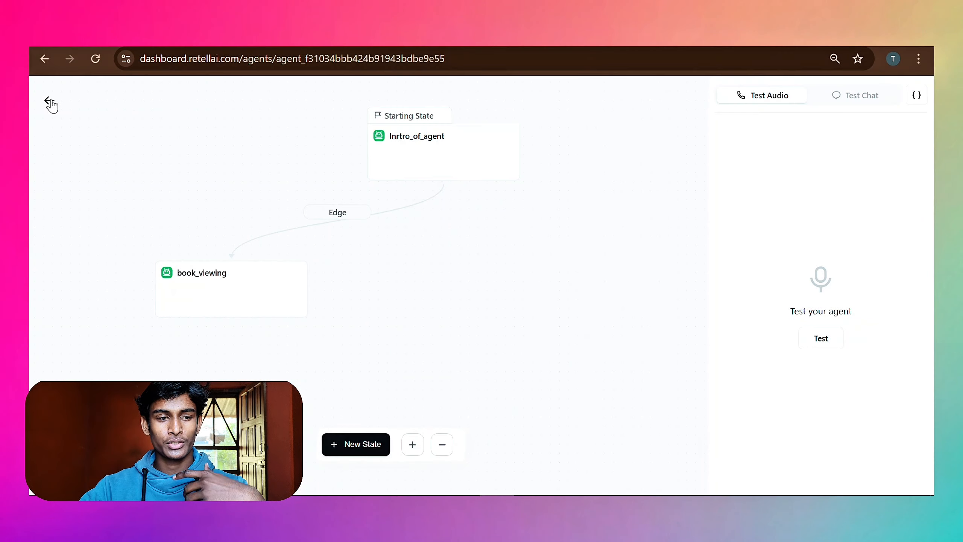
# Return to Retell AI, leave the agent editor and open the most recent web call in the call history.
pyautogui.click(50, 95)
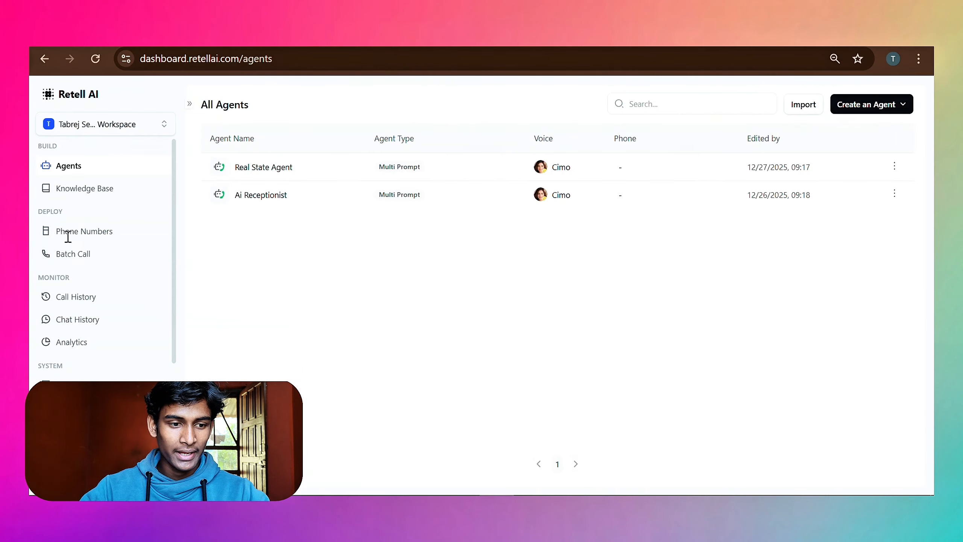
pyautogui.click(59, 300)
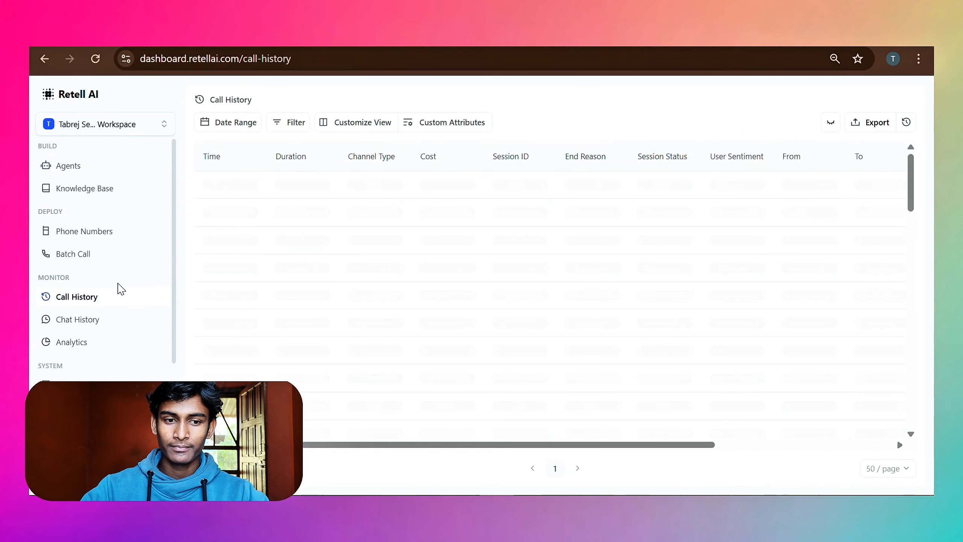
pyautogui.hscroll(5, 309, 199)
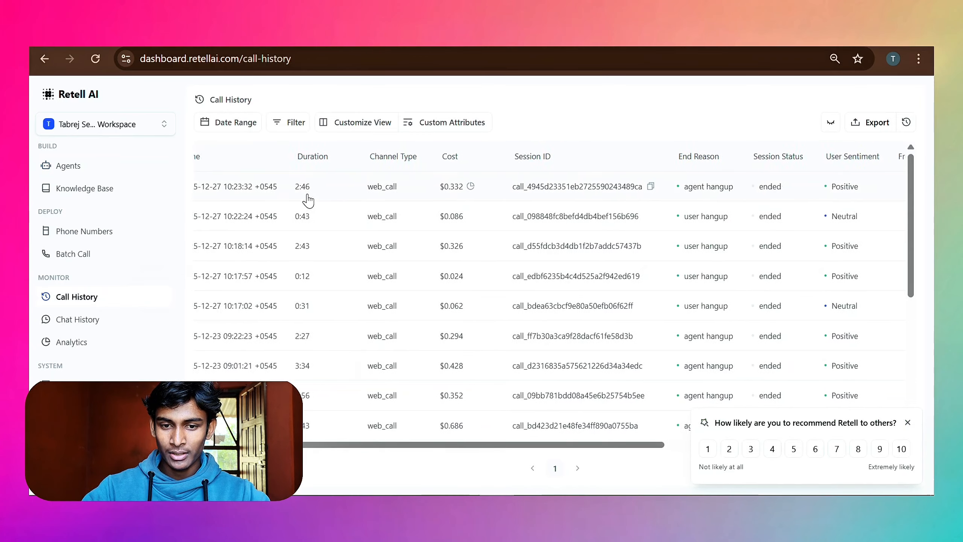
pyautogui.hscroll(2, 644, 194)
pyautogui.click(702, 193)
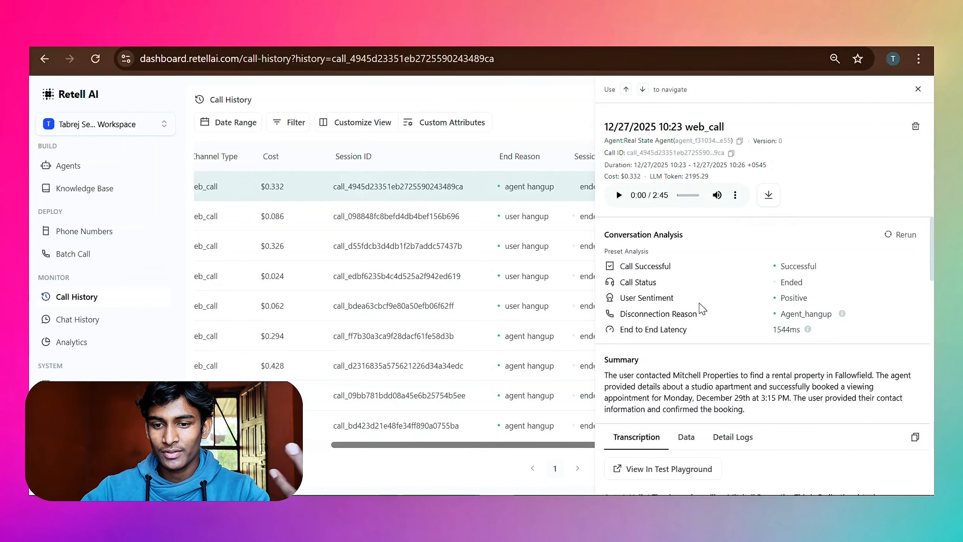
# Play the start of the call recording and read through the call's analysis and transcript.
pyautogui.scroll(-1, 682, 296)
pyautogui.click(623, 204)
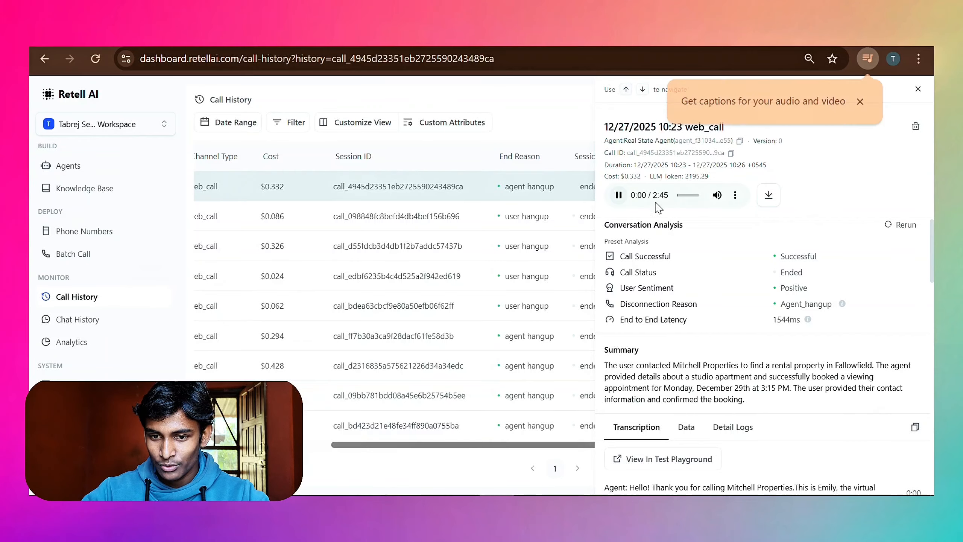
pyautogui.click(618, 195)
pyautogui.scroll(-15, 670, 258)
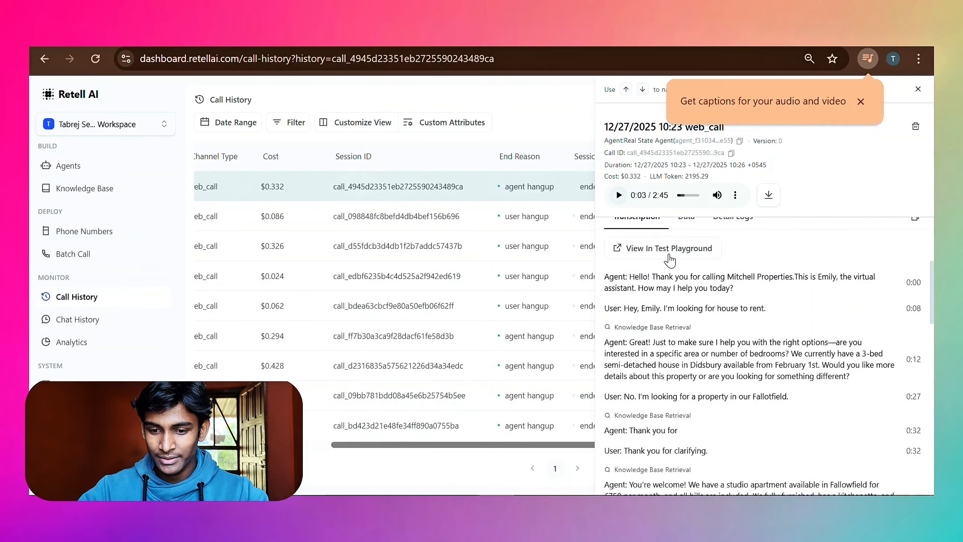
pyautogui.scroll(-1, 667, 343)
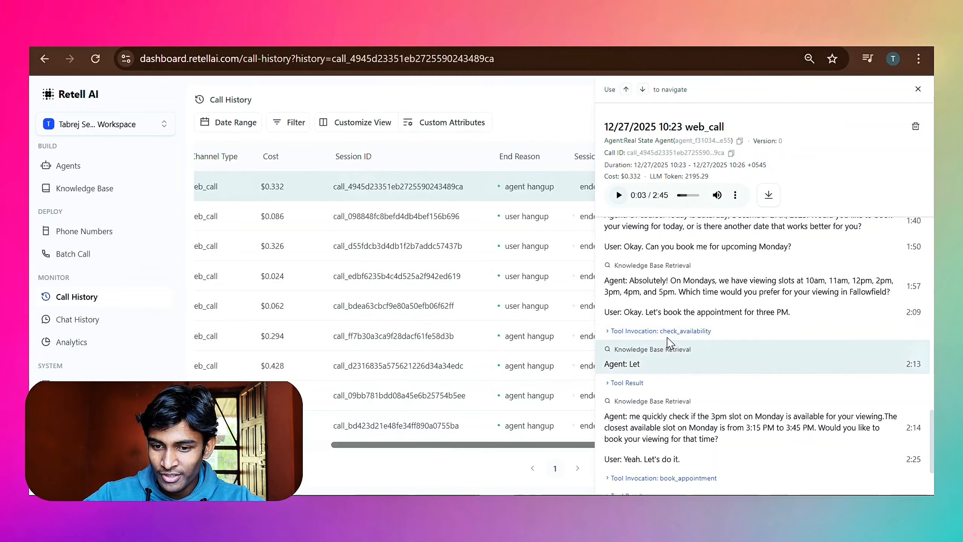
# Examine the parameters sent with the check_availability tool invocation in the call transcript.
pyautogui.click(682, 331)
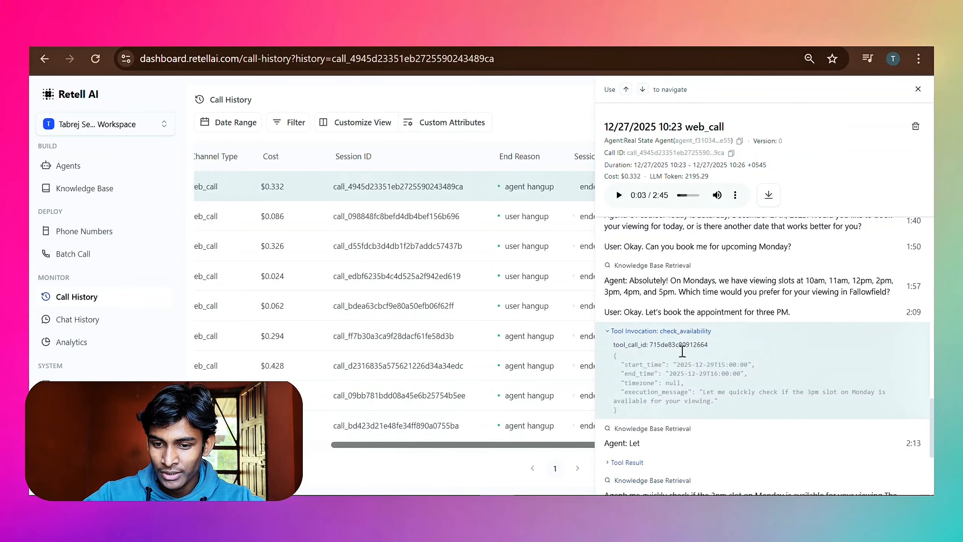
pyautogui.scroll(-1, 681, 342)
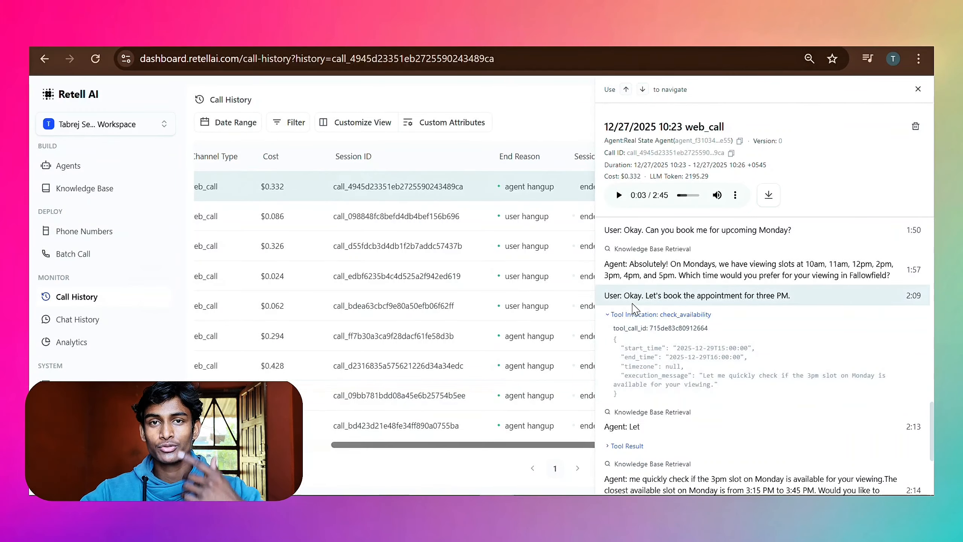
pyautogui.click(644, 325)
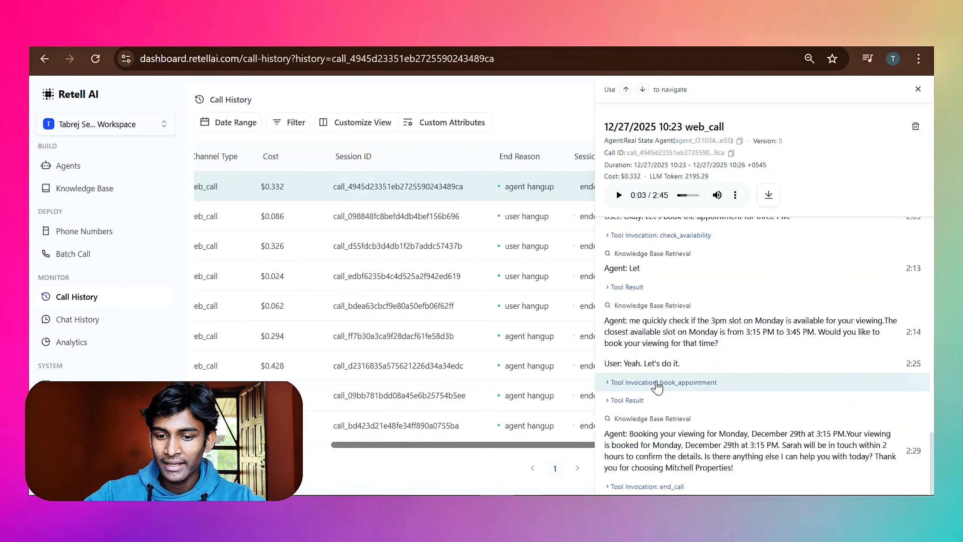
# Examine the book_appointment tool invocation's booking details and its tool result in the call transcript.
pyautogui.click(654, 382)
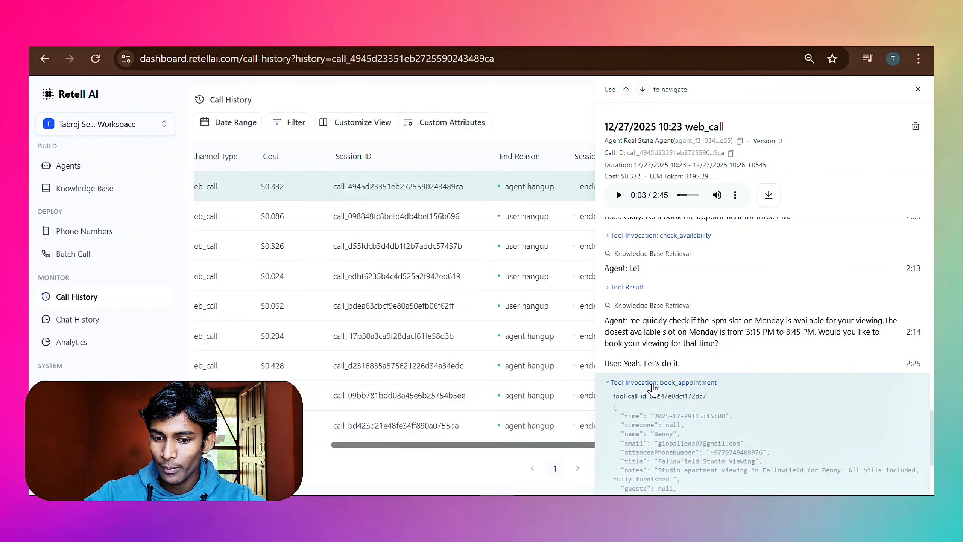
pyautogui.scroll(-2, 660, 364)
pyautogui.moveTo(665, 360); pyautogui.dragTo(684, 387)
pyautogui.click(667, 319)
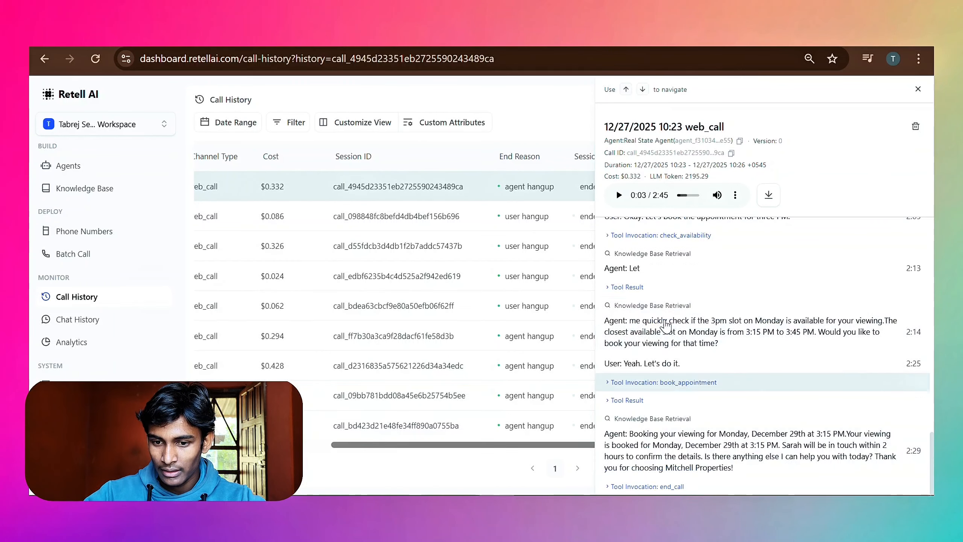
pyautogui.click(659, 404)
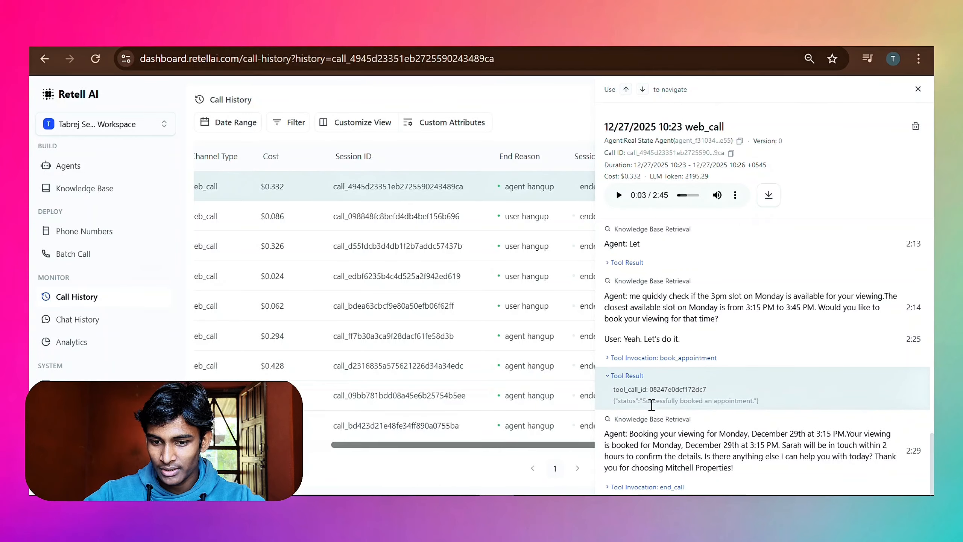
pyautogui.moveTo(650, 403); pyautogui.dragTo(680, 406)
pyautogui.click(697, 400)
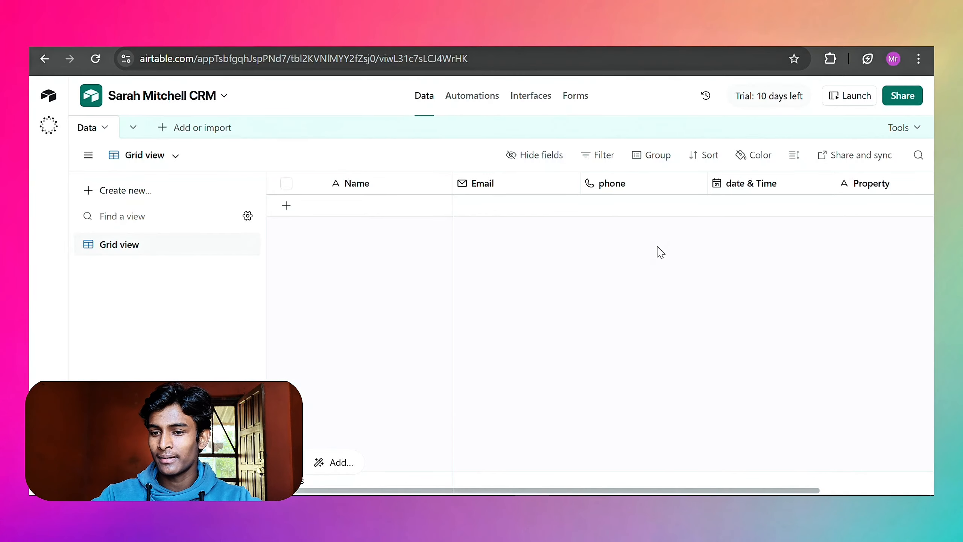
# In Airtable's Sarah Mitchell CRM, add a blank record and go through its Name, Email, phone, date & Time and Property fields.
pyautogui.click(397, 213)
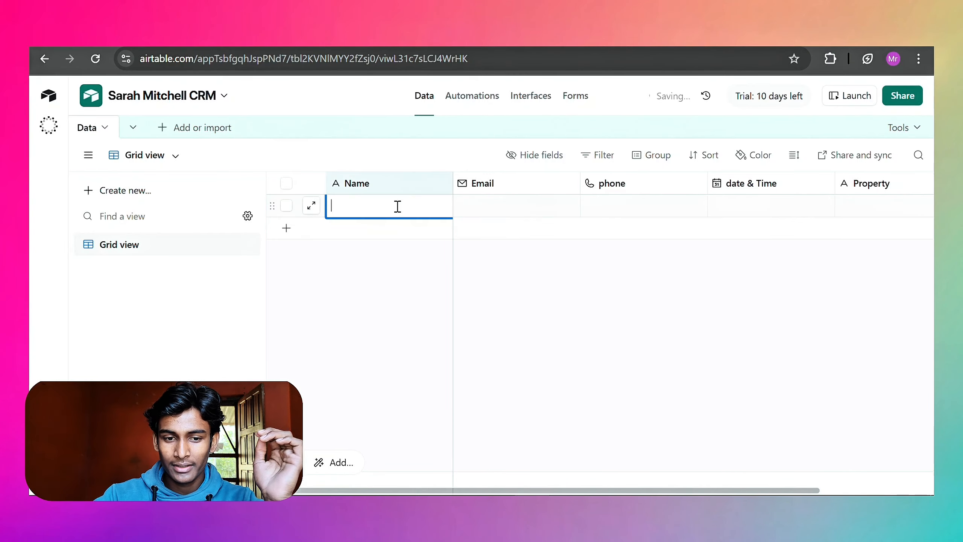
pyautogui.click(535, 213)
pyautogui.click(662, 214)
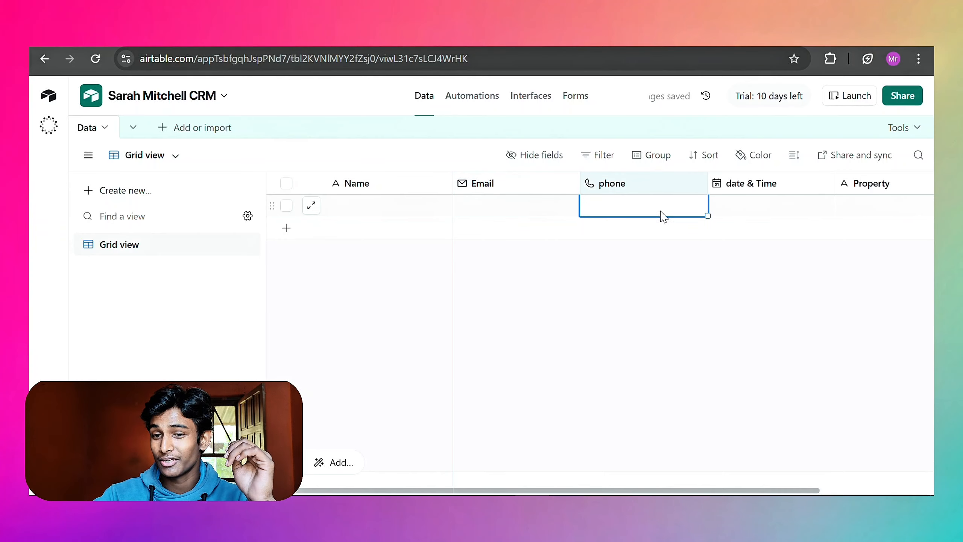
pyautogui.click(756, 208)
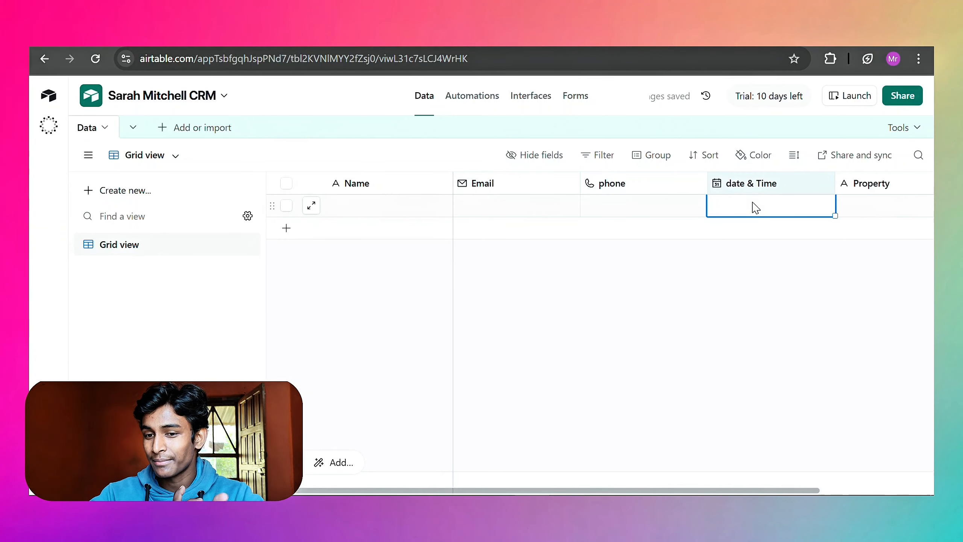
pyautogui.click(866, 208)
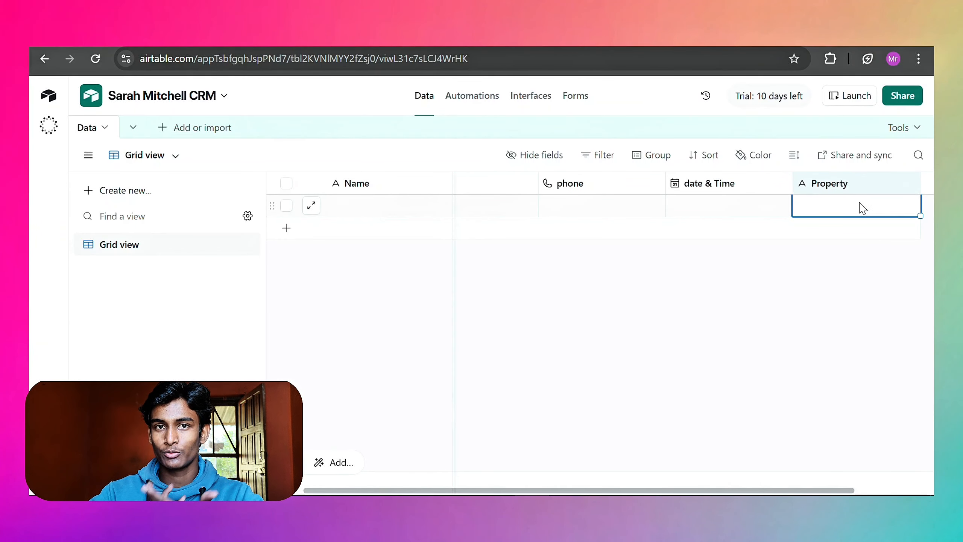
pyautogui.click(690, 343)
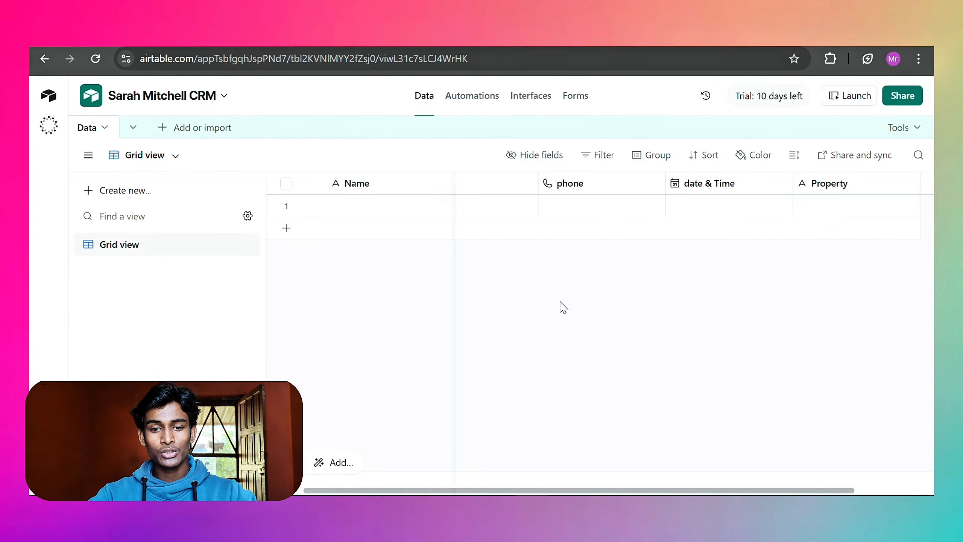
pyautogui.hscroll(-1, 500, 292)
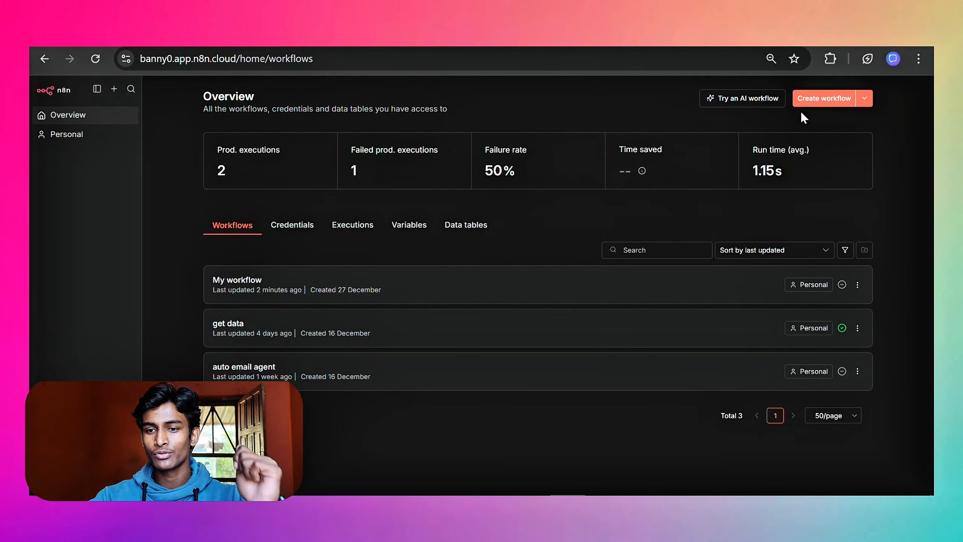
# Create a new workflow in n8n and start adding its first step.
pyautogui.click(810, 102)
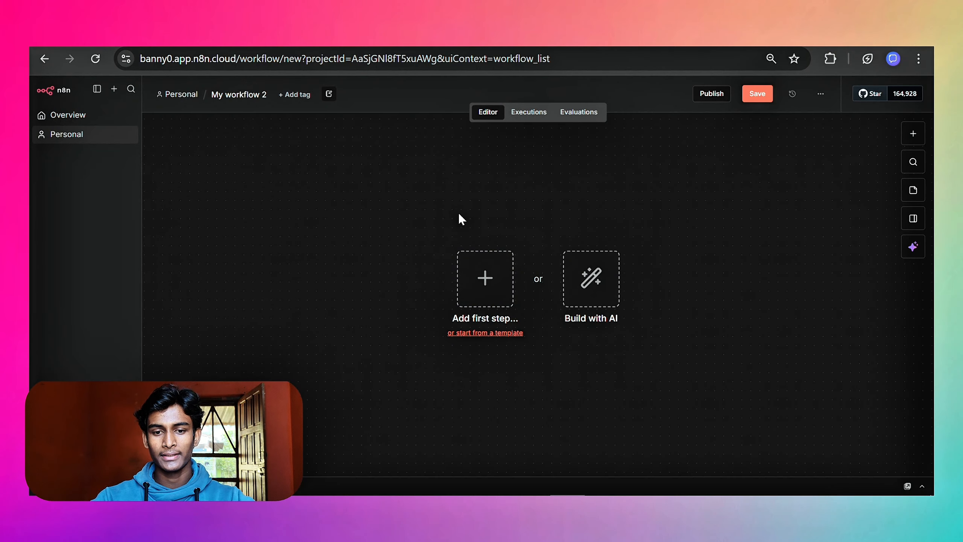
pyautogui.click(476, 278)
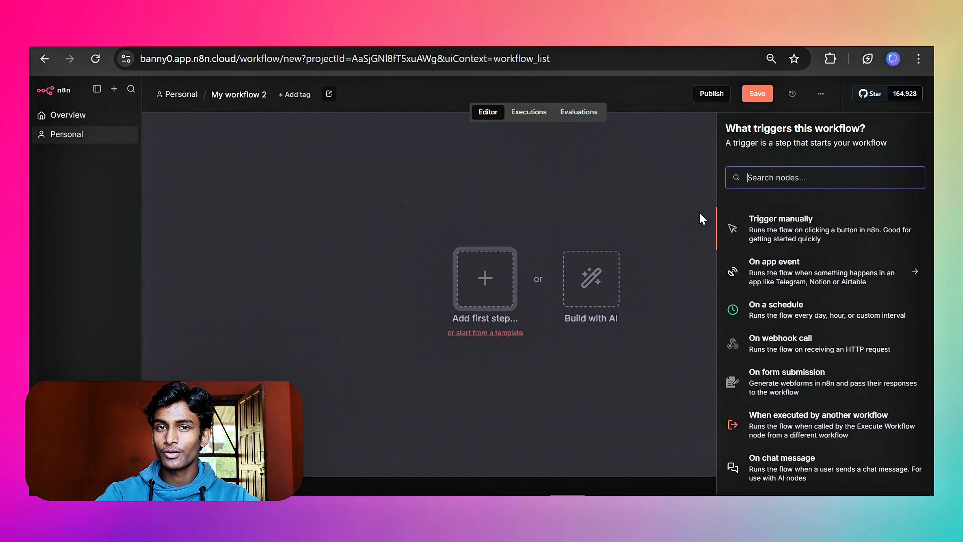
pyautogui.write('wer')
pyautogui.press('BackSpace')
pyautogui.press('BackSpace')
pyautogui.press('BackSpace')
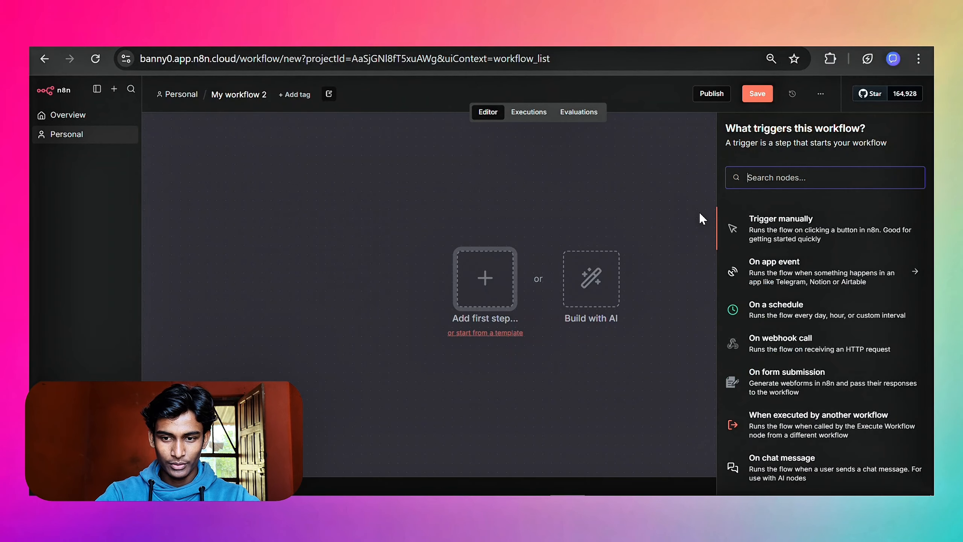
# Add a Webhook trigger to the workflow and set its HTTP method to POST.
pyautogui.write('webhok')
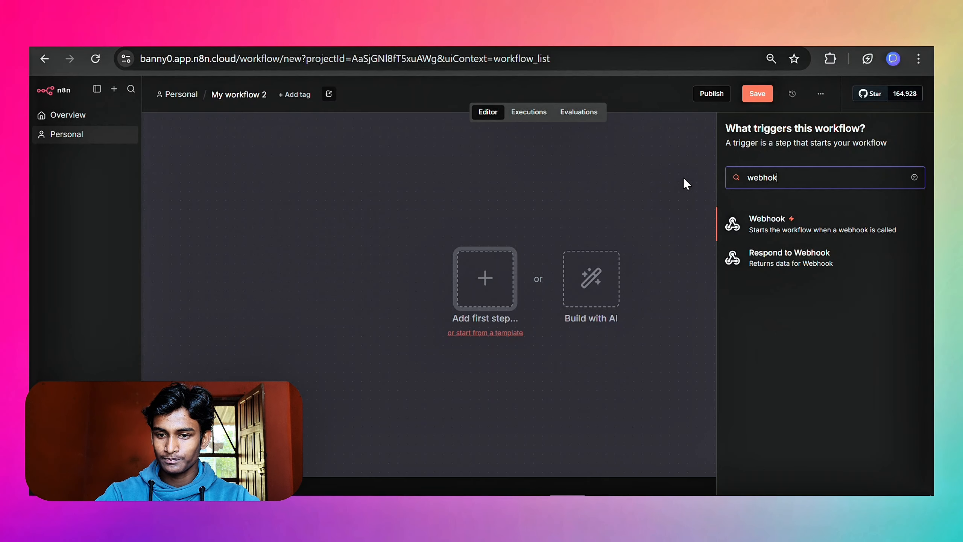
pyautogui.click(748, 213)
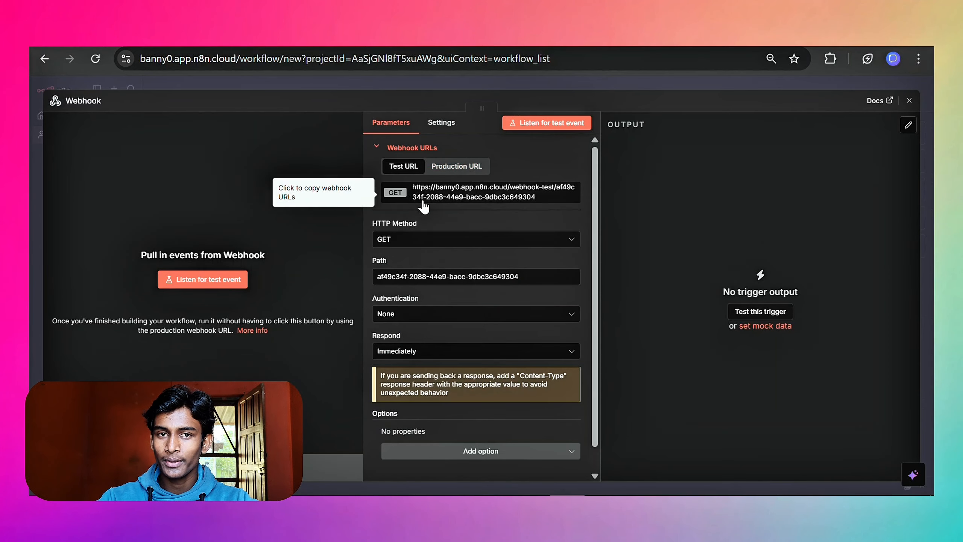
pyautogui.click(410, 246)
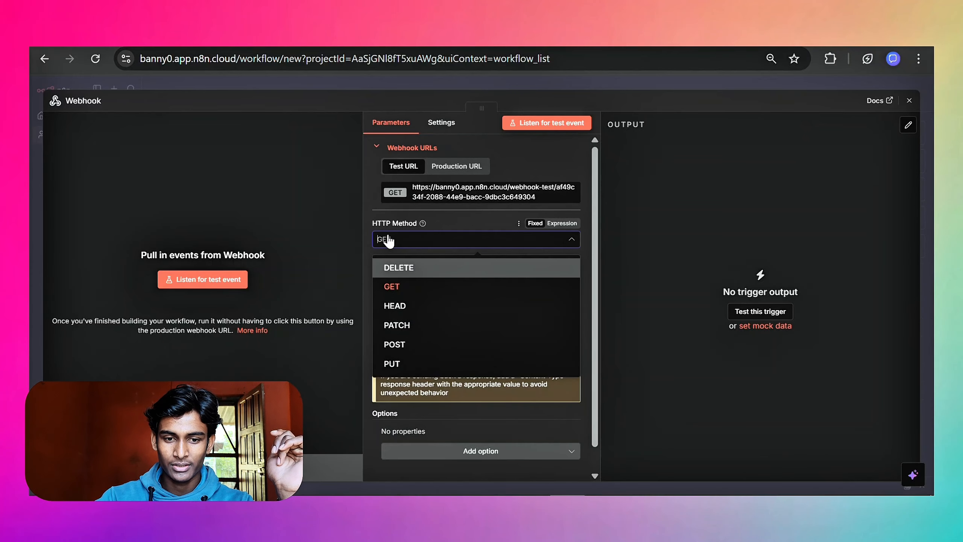
pyautogui.click(402, 345)
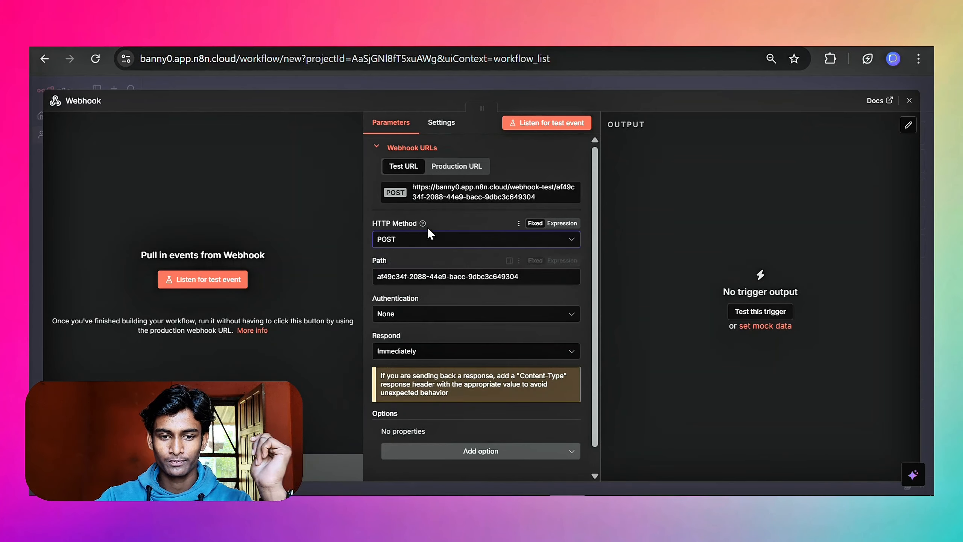
# Copy the webhook's test URL and set its Respond option to Using 'Respond to Webhook' Node.
pyautogui.click(445, 196)
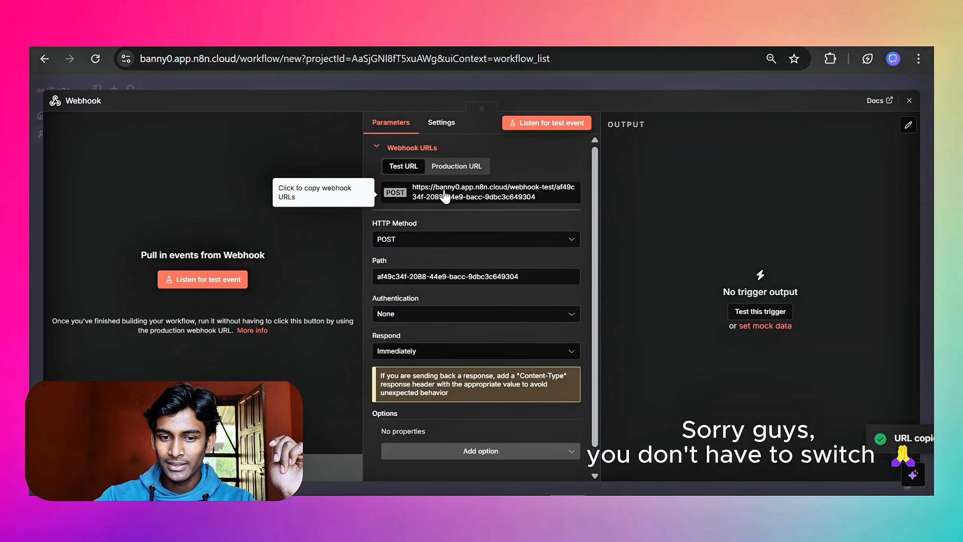
pyautogui.click(424, 353)
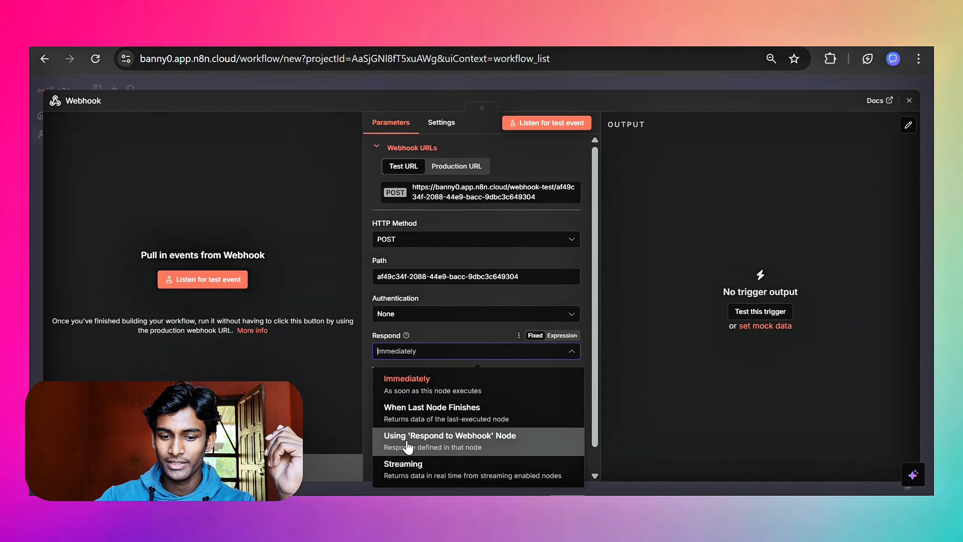
pyautogui.click(406, 444)
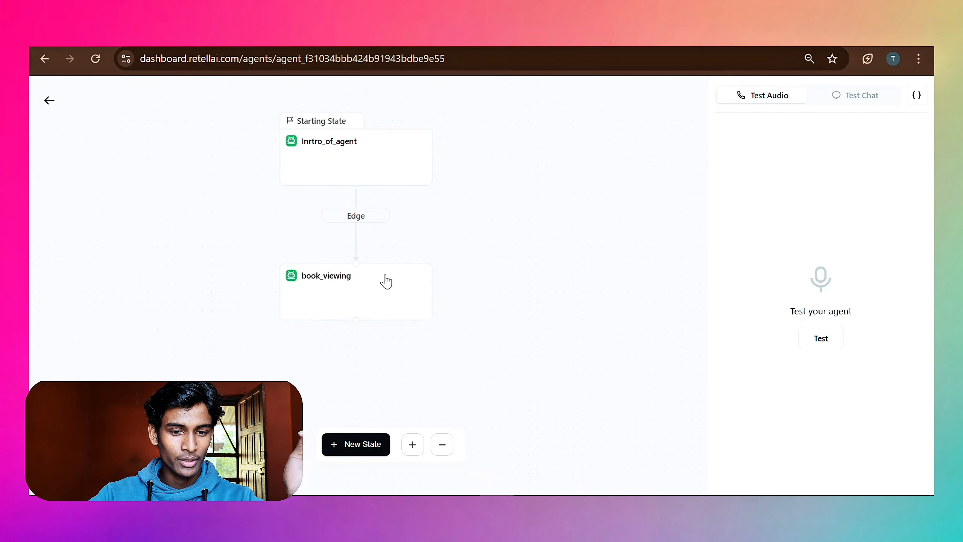
# Switch to the Retell AI agent and start adding a Custom Function tool to the book_viewing state.
pyautogui.click(322, 305)
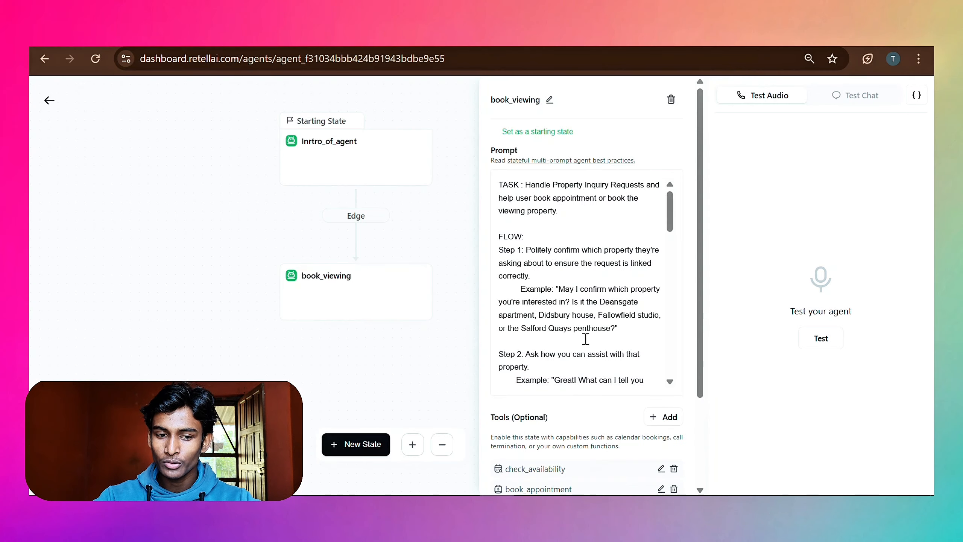
pyautogui.scroll(-3, 586, 339)
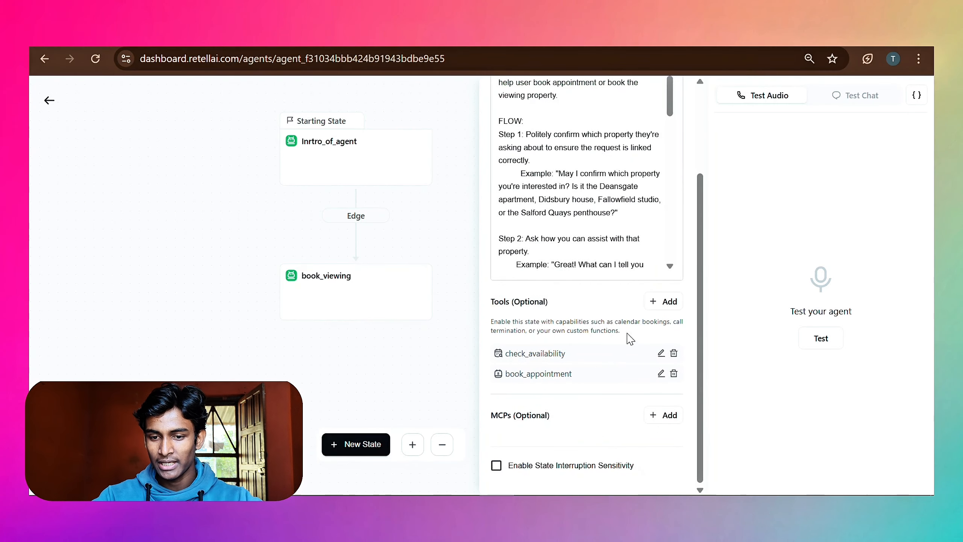
pyautogui.click(664, 303)
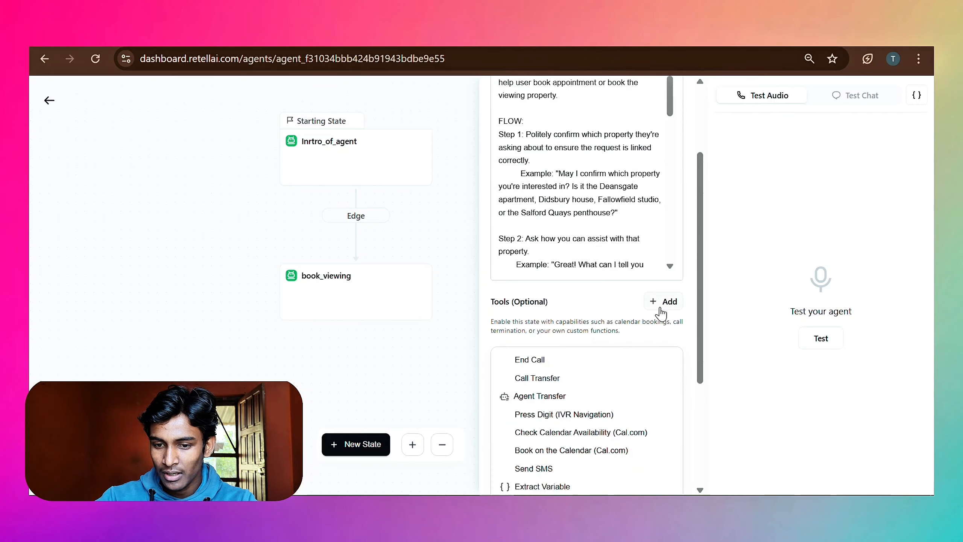
pyautogui.scroll(-5, 590, 413)
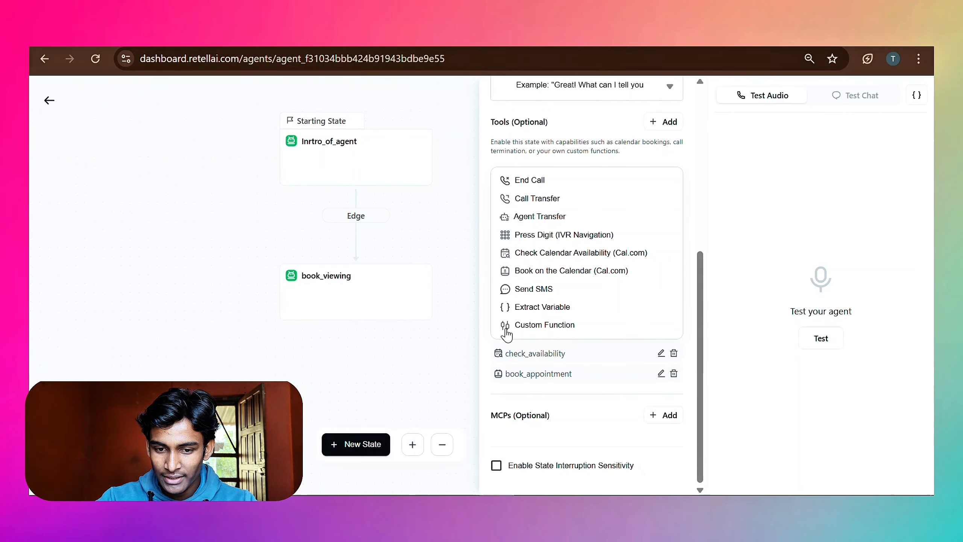
pyautogui.click(538, 327)
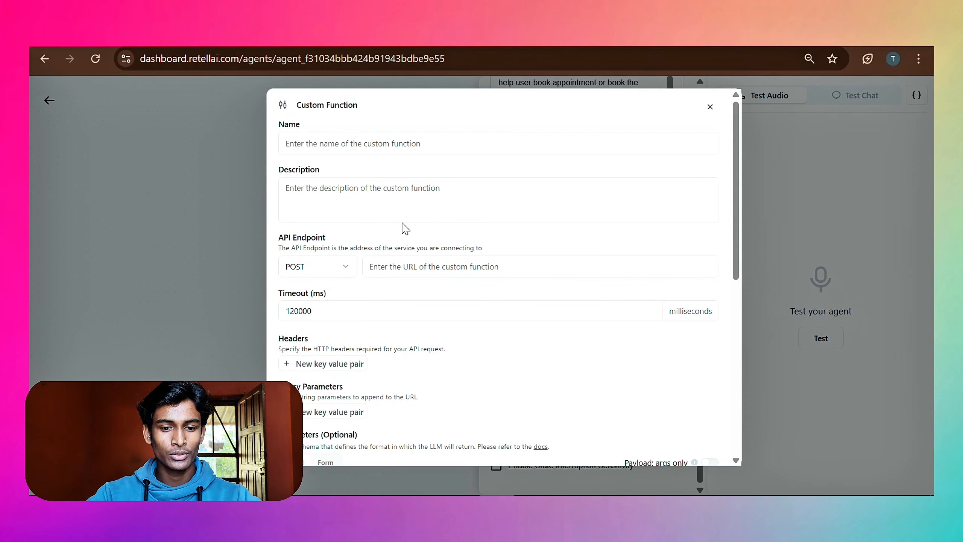
# Paste the webhook test URL as the API endpoint, name the function n8n and describe it as "get all the data of user.".
pyautogui.click(387, 270)
pyautogui.hotkey('ctrl', 'v')
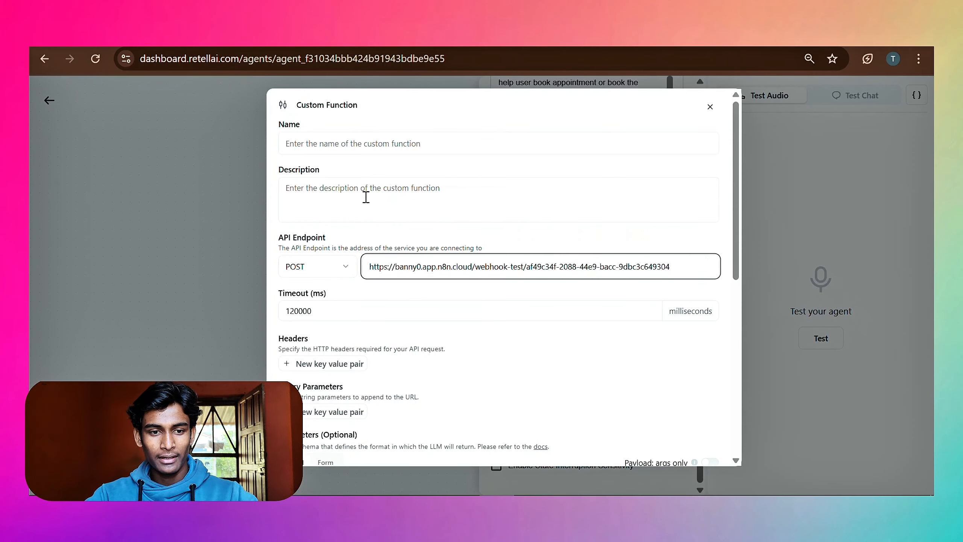
pyautogui.click(372, 148)
pyautogui.write('n8n')
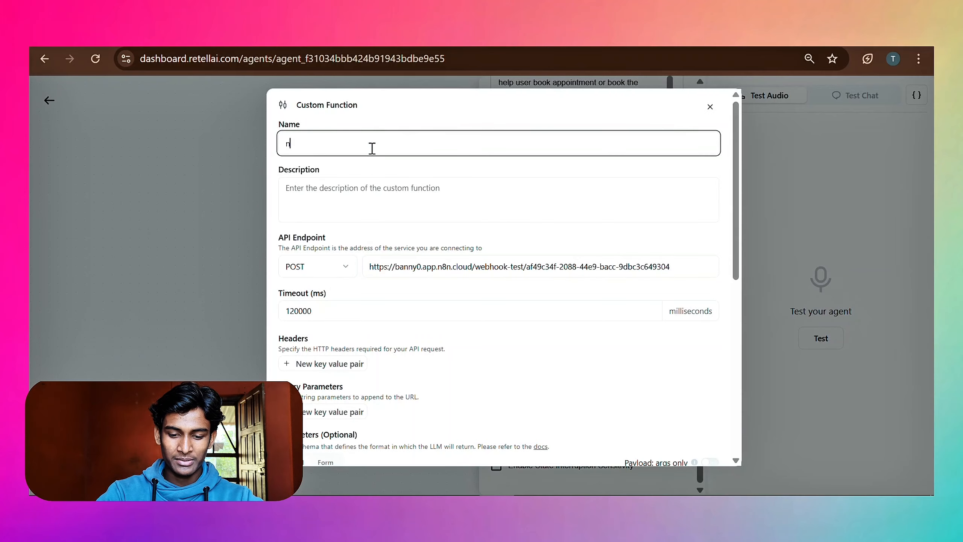
pyautogui.click(409, 189)
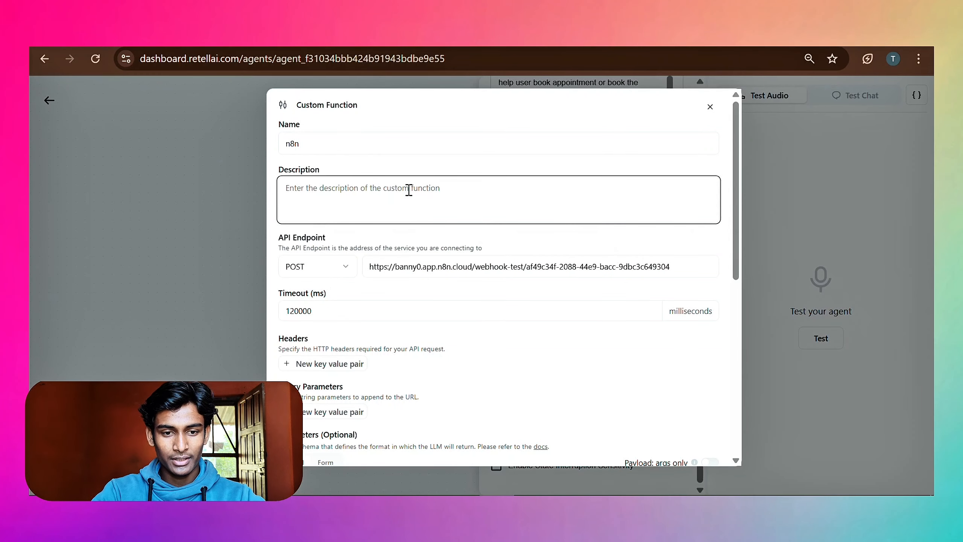
pyautogui.write('get')
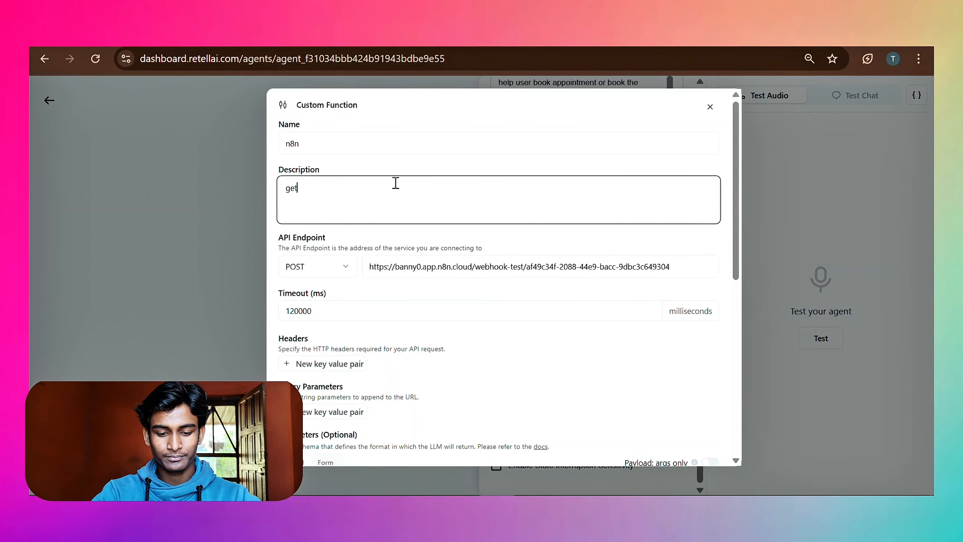
pyautogui.write(' all the data u')
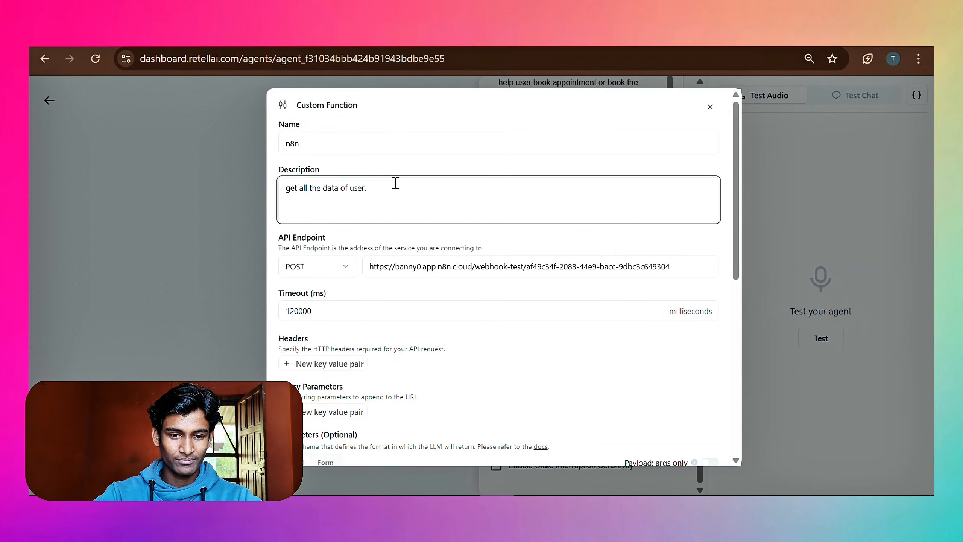
# Switch the function's parameters to form view and add a required string parameter Name described as "name of user".
pyautogui.scroll(-8, 426, 245)
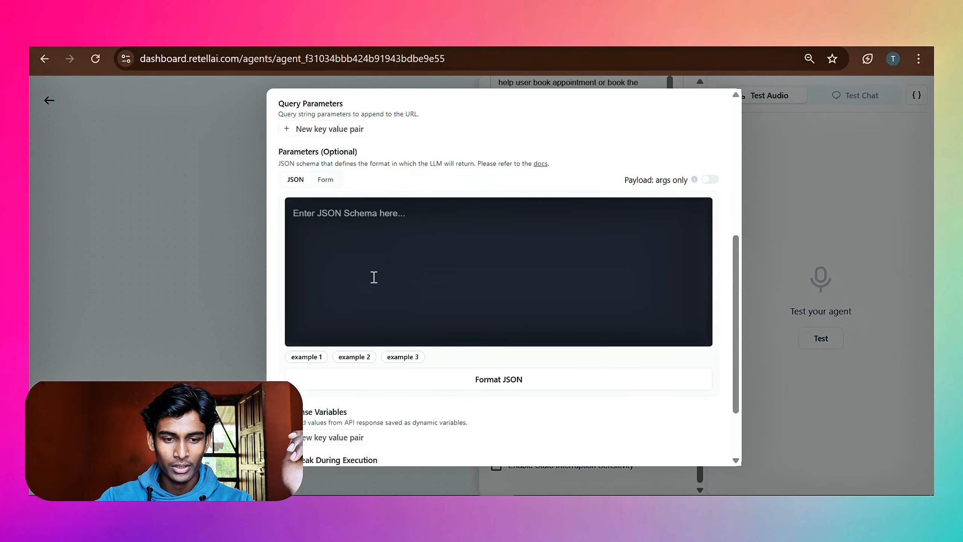
pyautogui.click(321, 185)
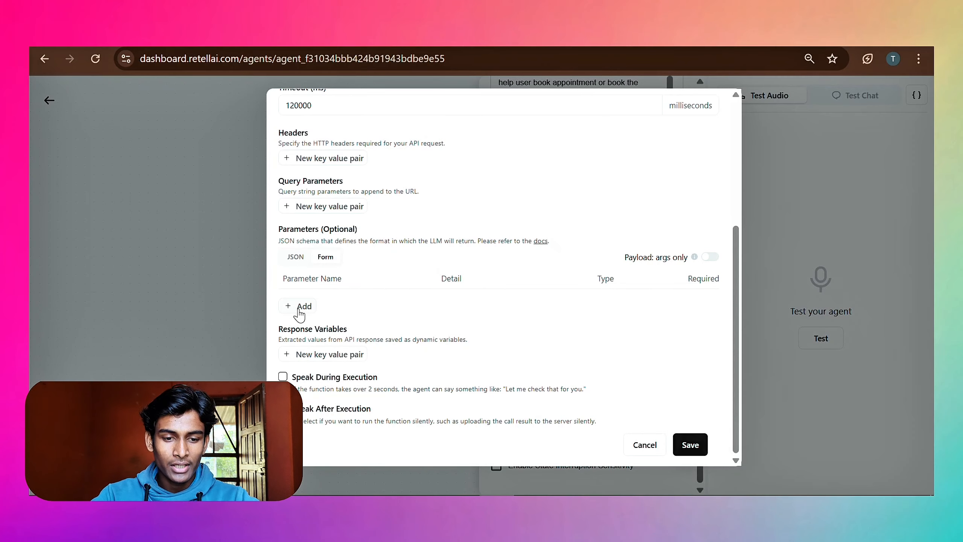
pyautogui.click(300, 315)
pyautogui.click(321, 303)
pyautogui.doubleClick(308, 303)
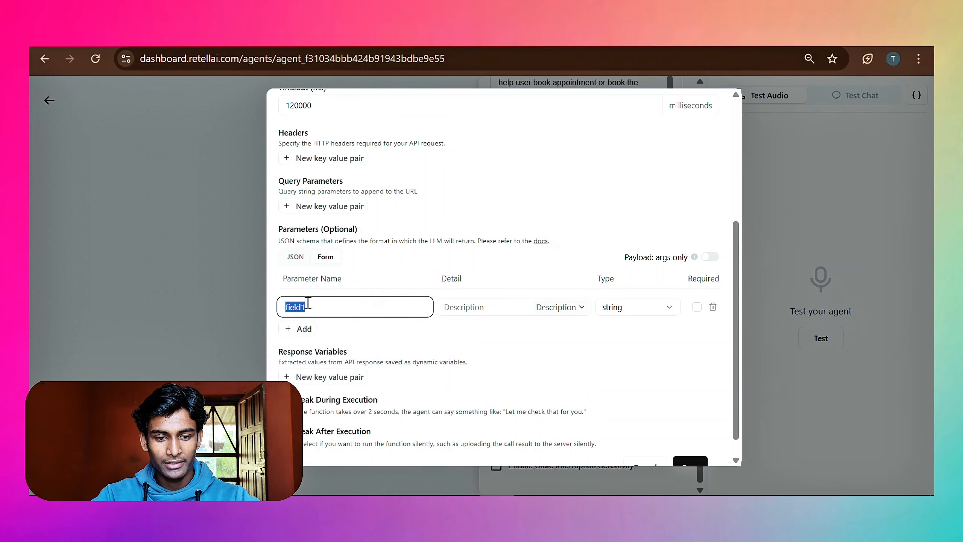
pyautogui.press('BackSpace')
pyautogui.write('Name')
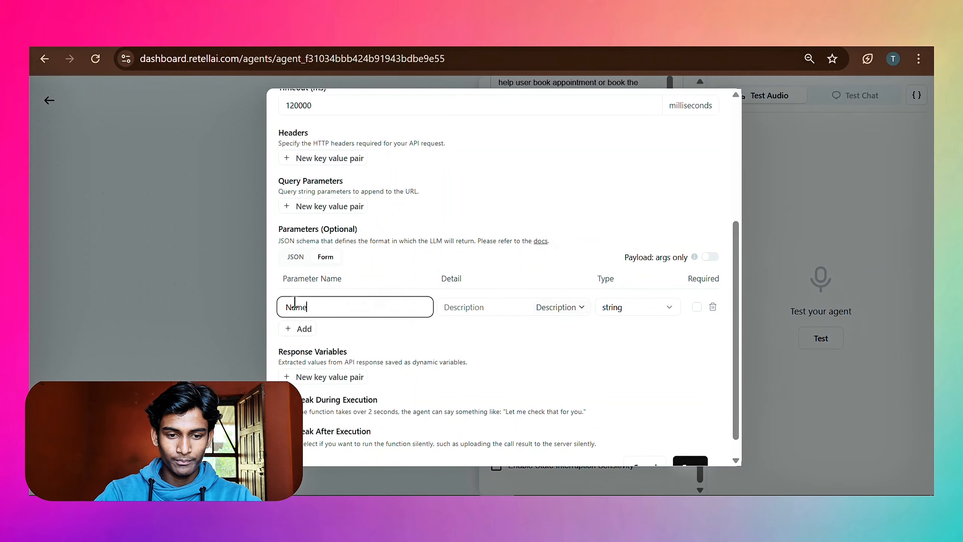
pyautogui.click(465, 308)
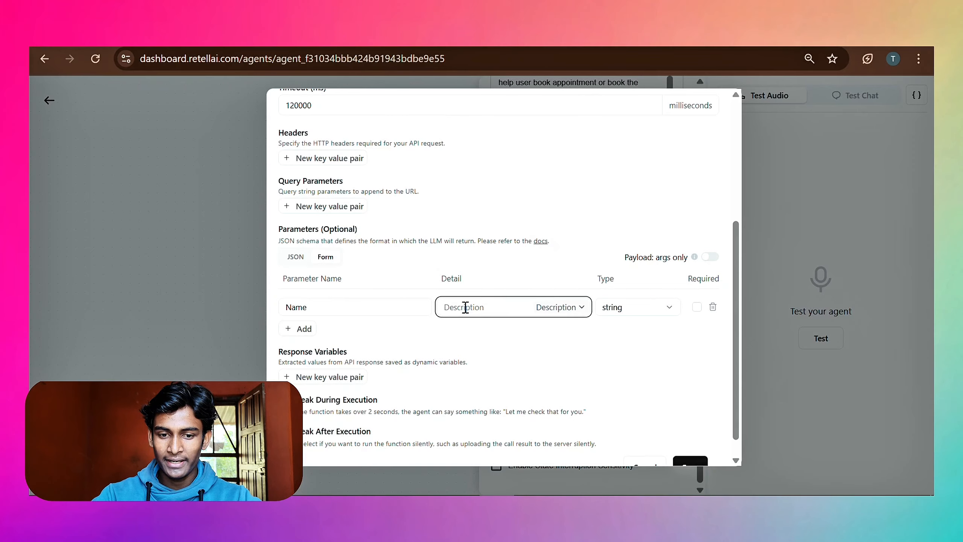
pyautogui.write('name of user')
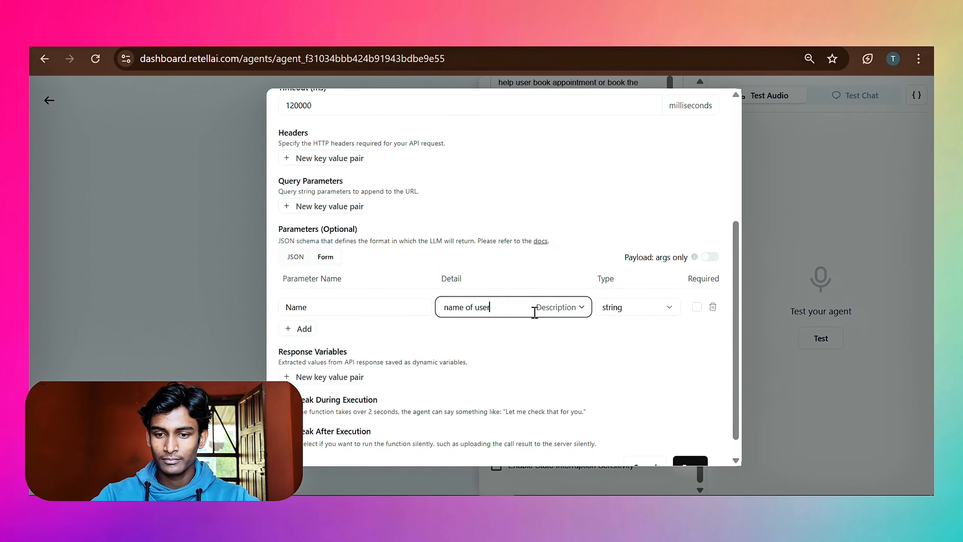
pyautogui.click(696, 312)
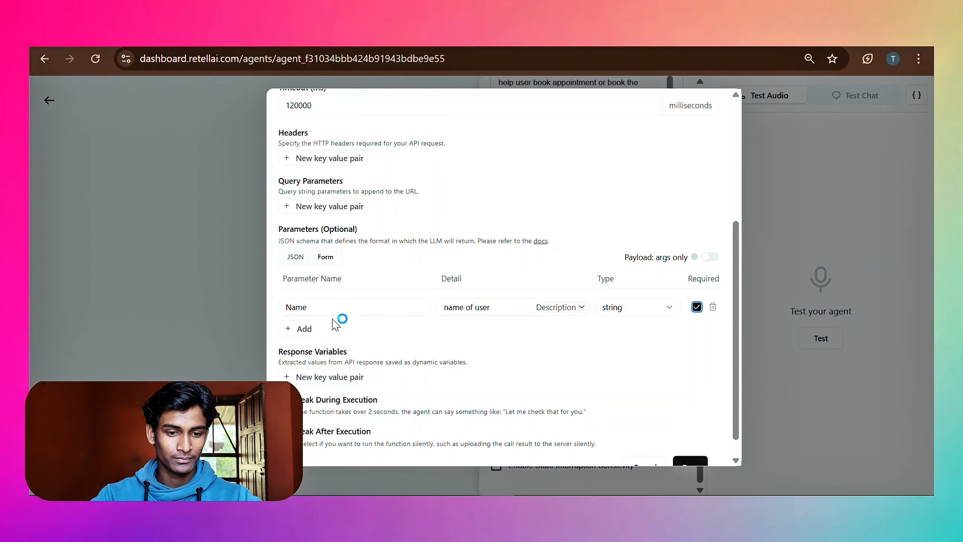
# Add described string parameters Email, Contact, Property and date and time, marking all except Property as required.
pyautogui.click(303, 329)
pyautogui.click(303, 326)
pyautogui.hotkey('ctrl', 'a')
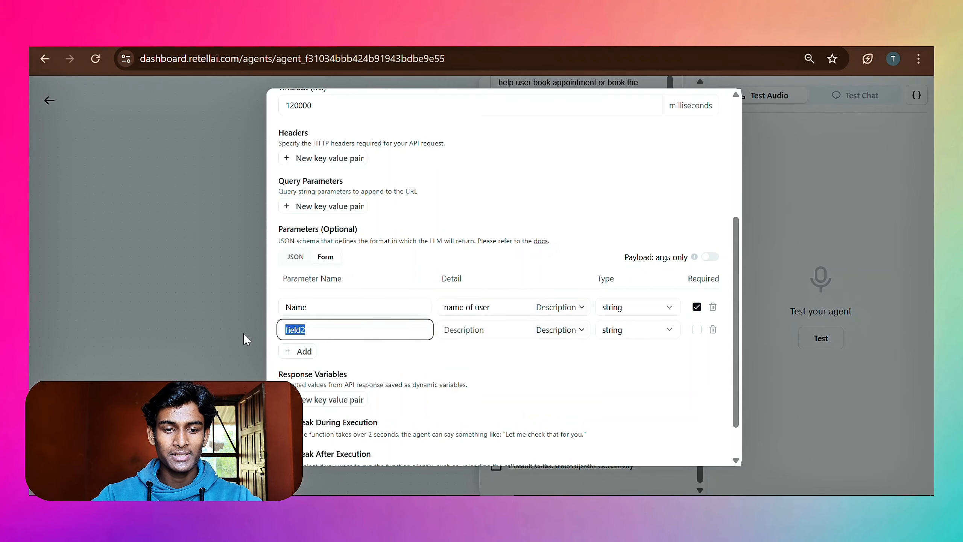
pyautogui.press('BackSpace')
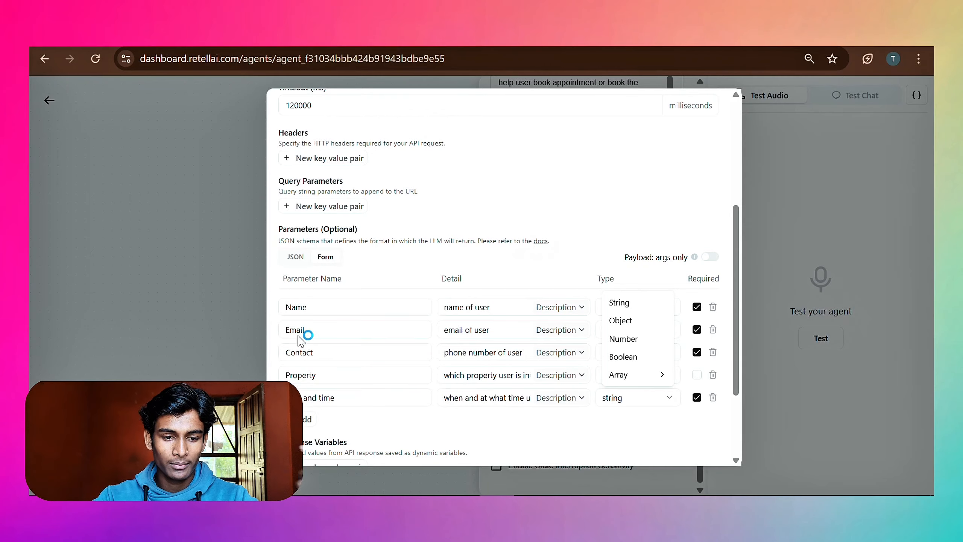
pyautogui.click(295, 309)
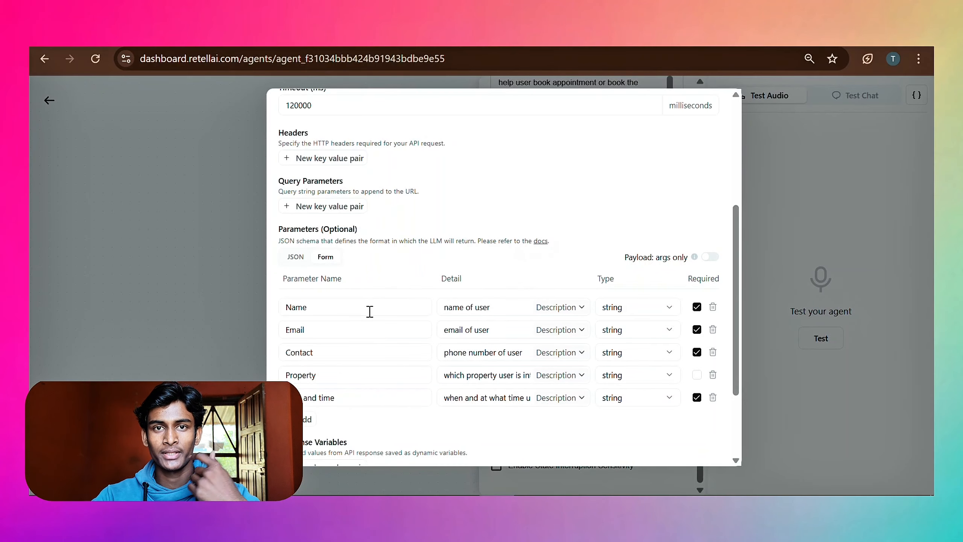
# Review the custom function's settings, save the function and save the agent.
pyautogui.scroll(5, 376, 288)
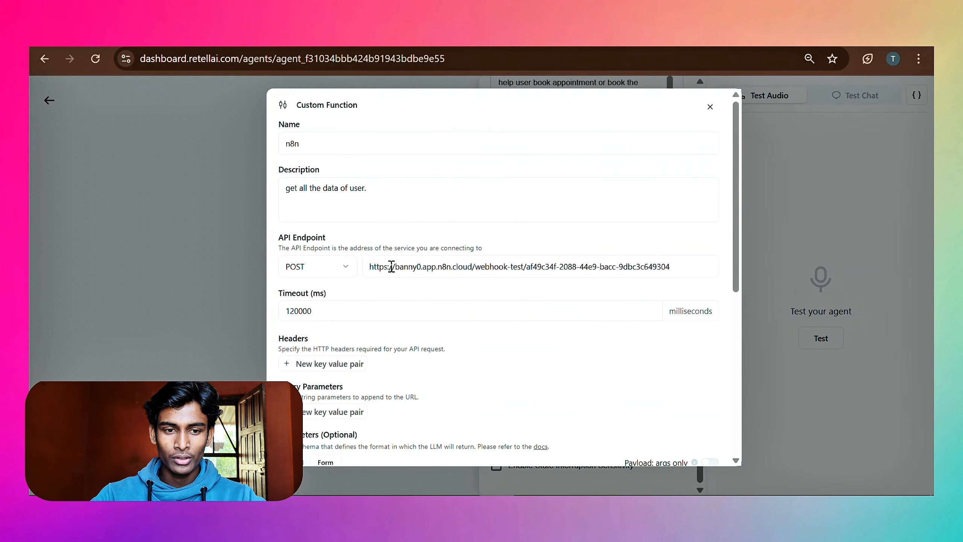
pyautogui.scroll(-5, 391, 266)
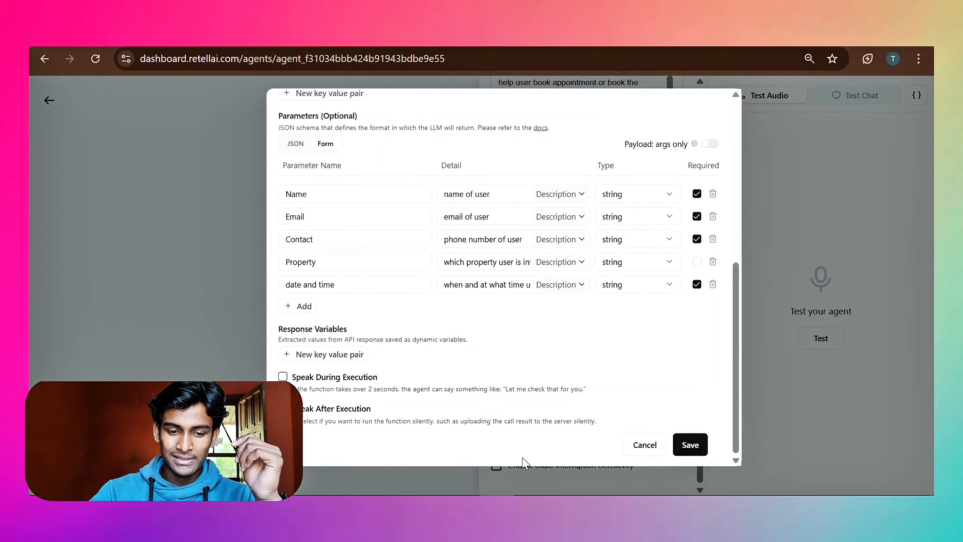
pyautogui.click(689, 447)
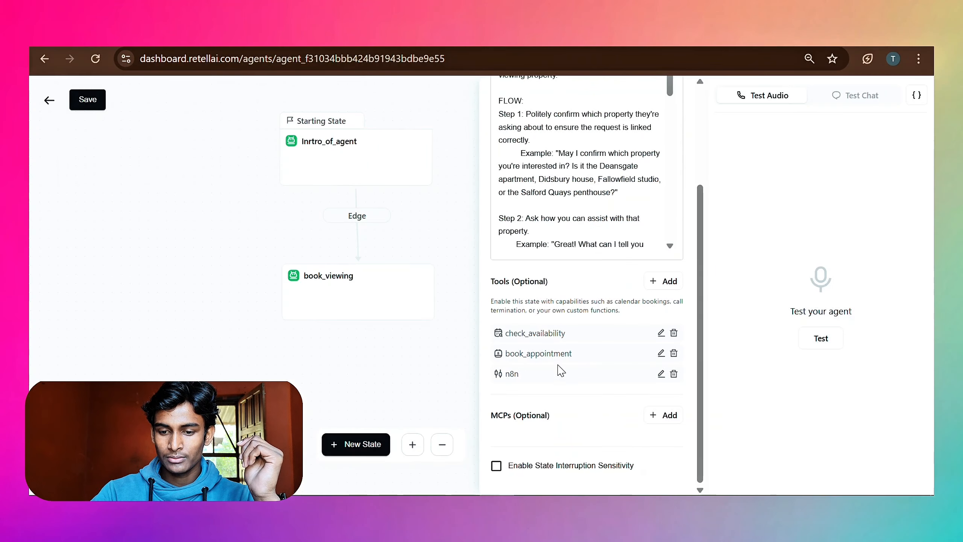
pyautogui.click(97, 108)
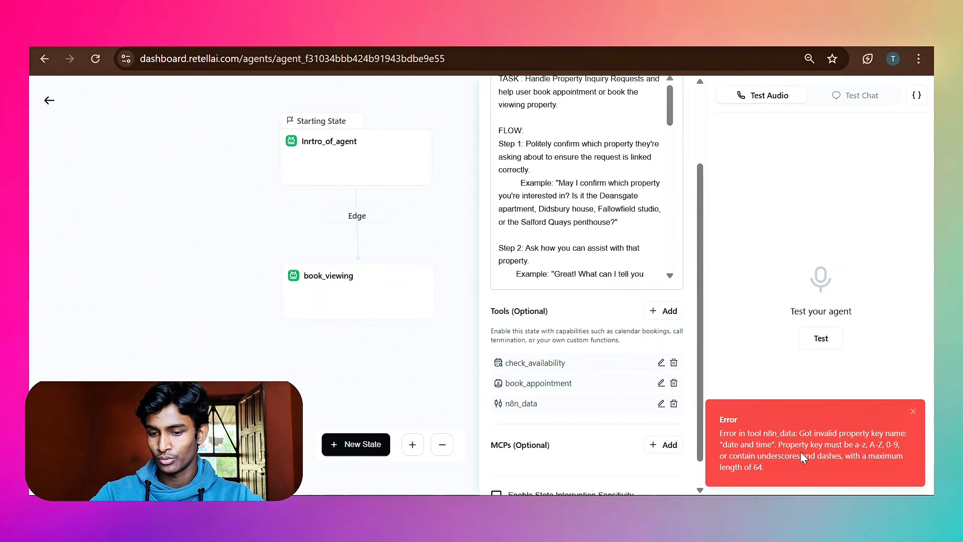
# Rename the n8n_data tool's "date and time" parameter to date_and_time, update the function and save the agent again.
pyautogui.click(662, 404)
pyautogui.scroll(-6, 324, 301)
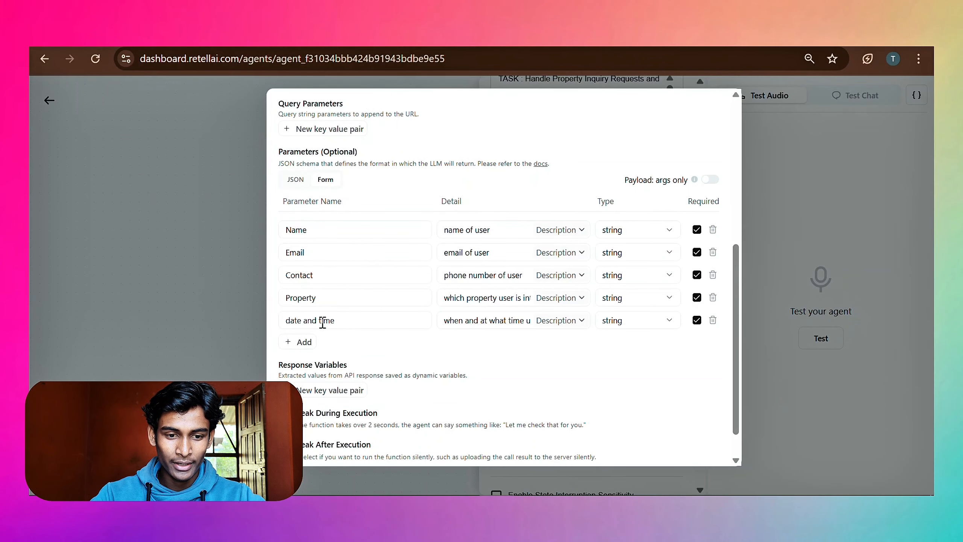
pyautogui.click(323, 321)
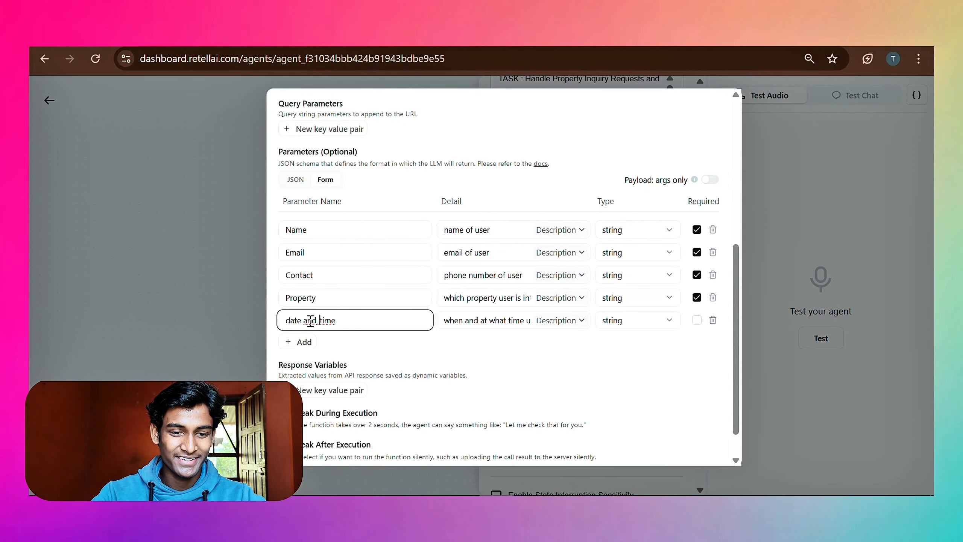
pyautogui.press('BackSpace')
pyautogui.write('_')
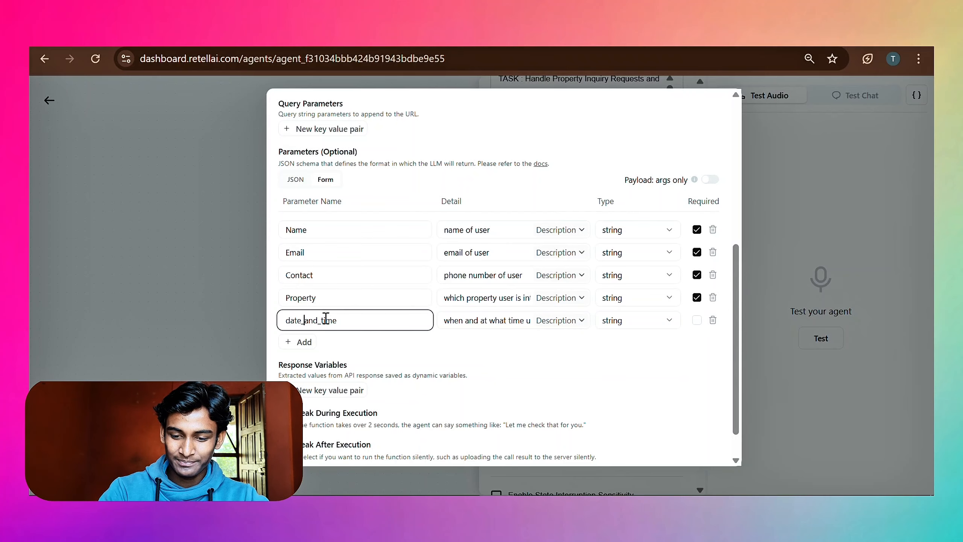
pyautogui.scroll(-2, 583, 307)
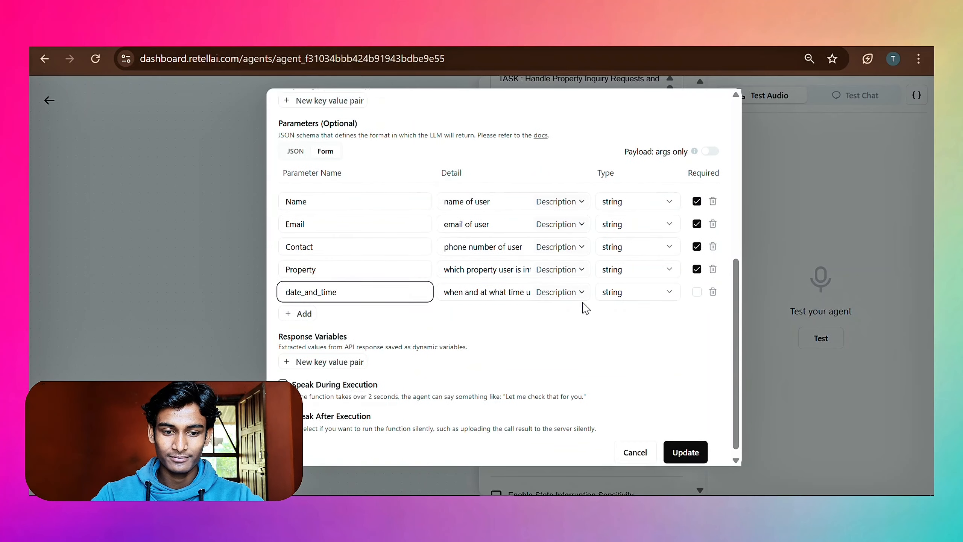
pyautogui.click(687, 452)
pyautogui.click(79, 99)
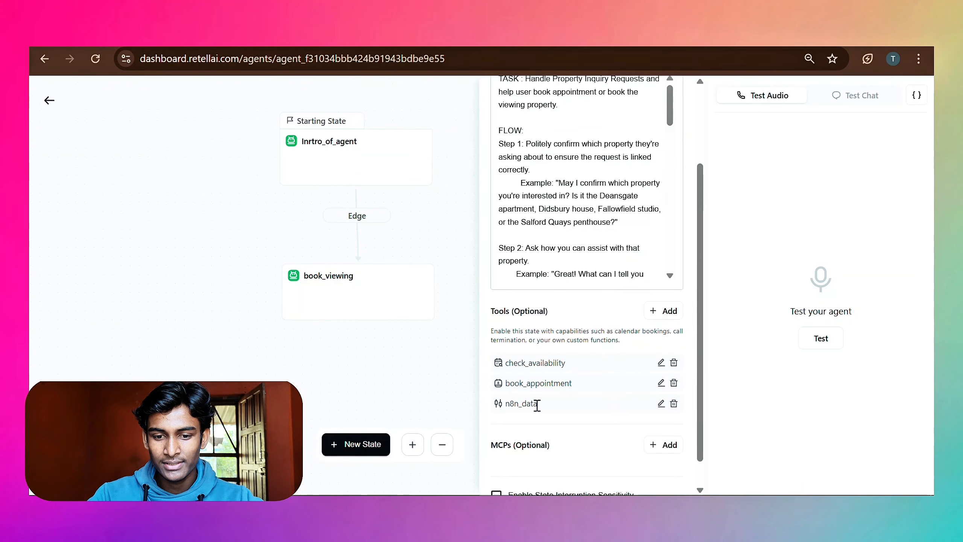
# Switch to n8n and execute My workflow 2 so its Webhook listens for a test call.
pyautogui.moveTo(538, 404); pyautogui.dragTo(518, 404)
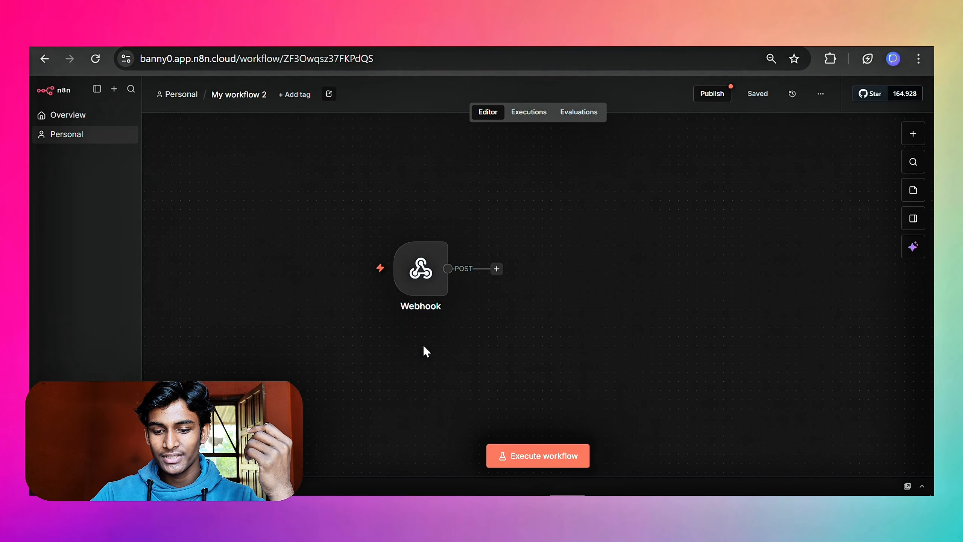
pyautogui.moveTo(451, 283)
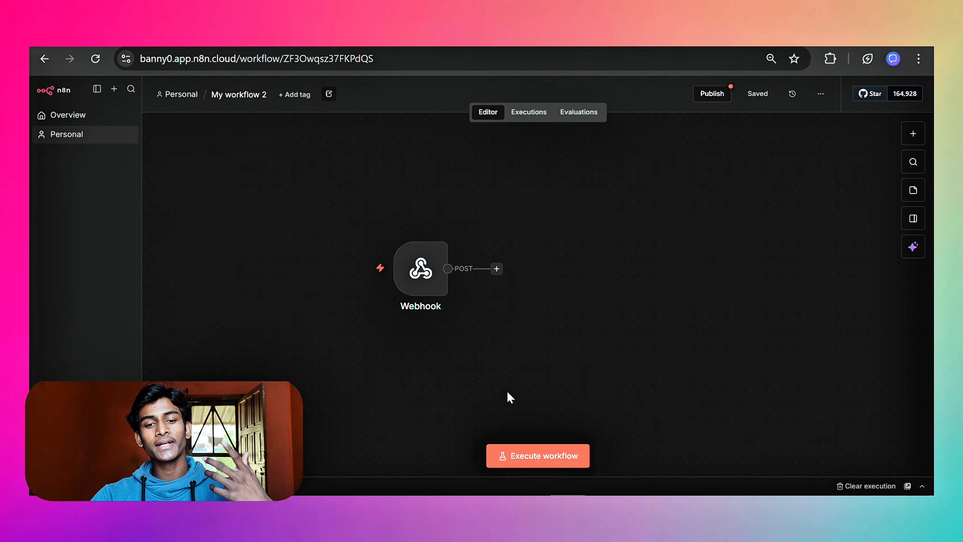
pyautogui.click(533, 459)
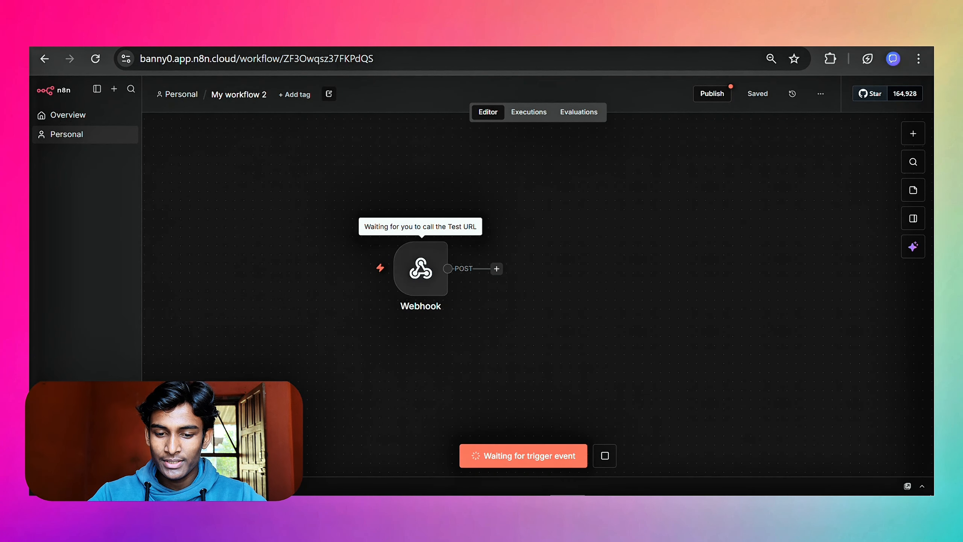
# Switch to Retell AI and run a test audio call that books a Deansgate Apartment viewing for Tuesday at 12:15 PM, ending the call once booked.
pyautogui.click(567, 506)
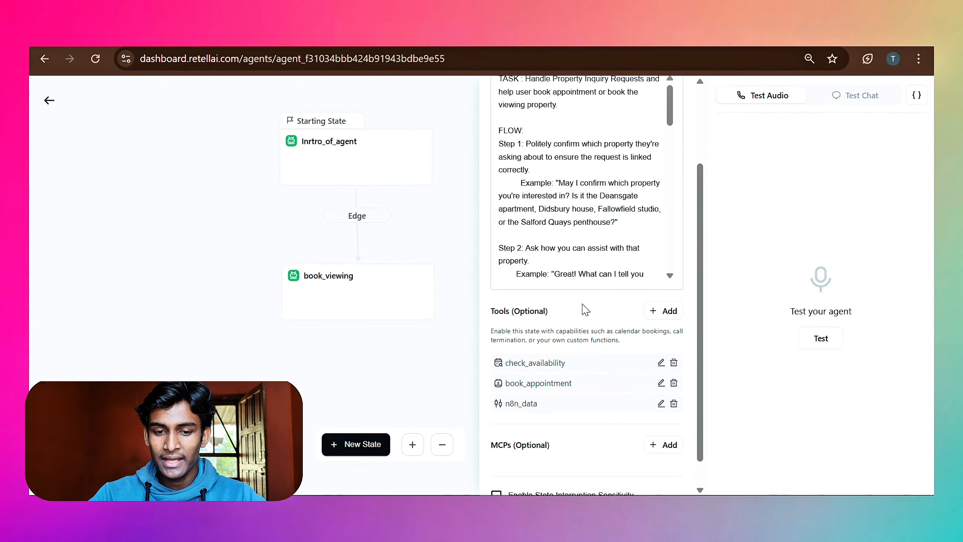
pyautogui.click(825, 345)
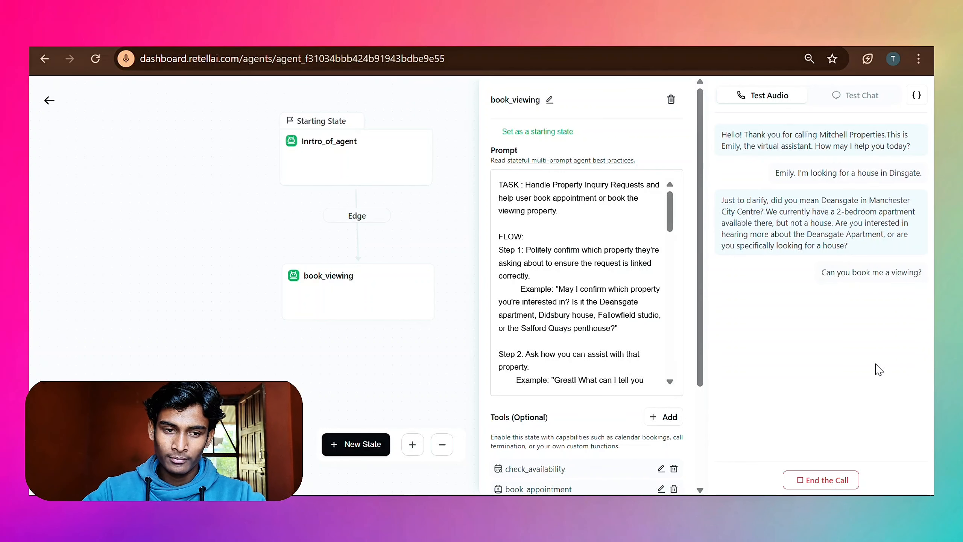
pyautogui.press('XF86AudioRaiseVolume')
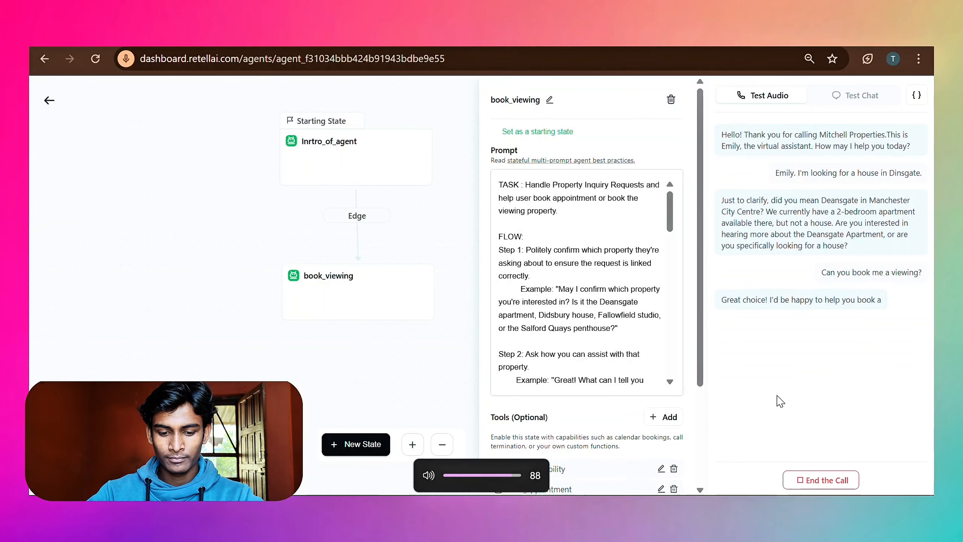
pyautogui.press('XF86AudioRaiseVolume')
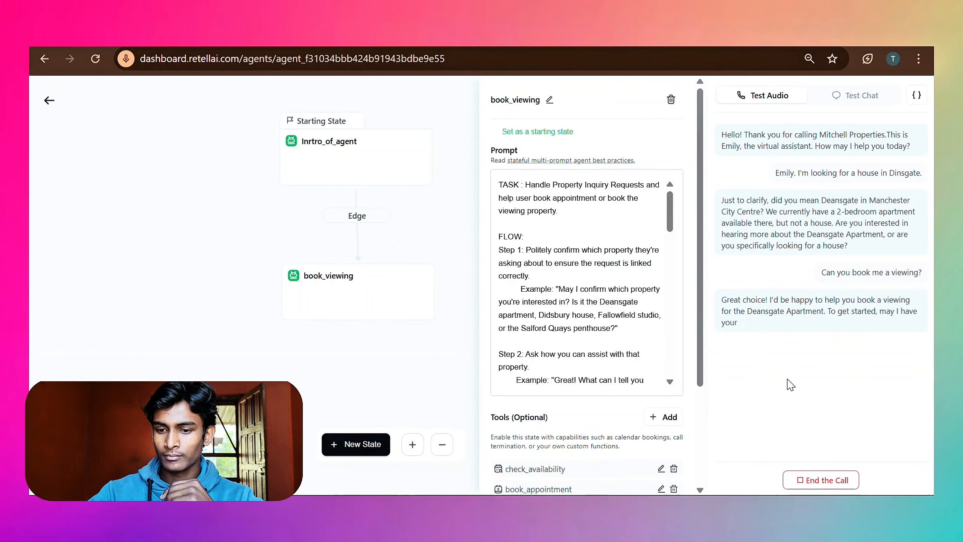
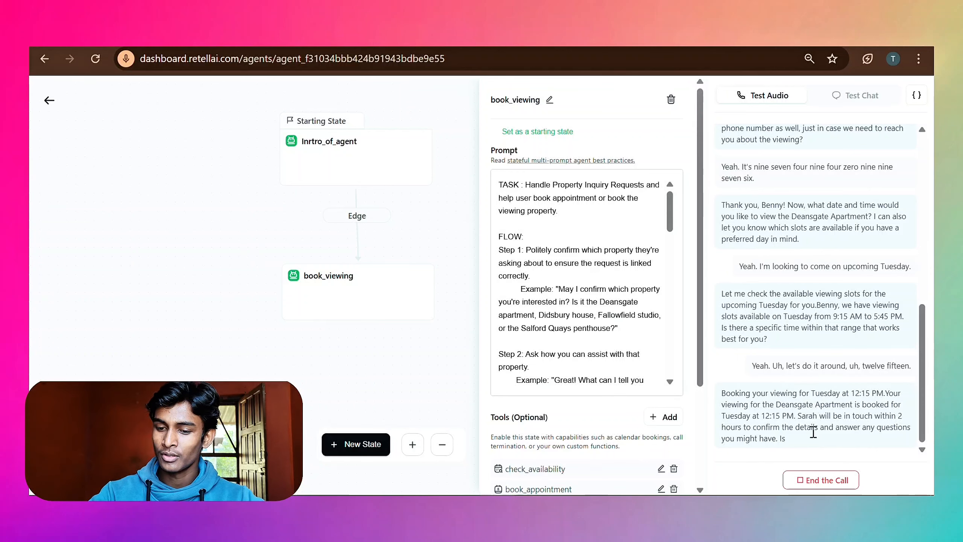
pyautogui.click(814, 483)
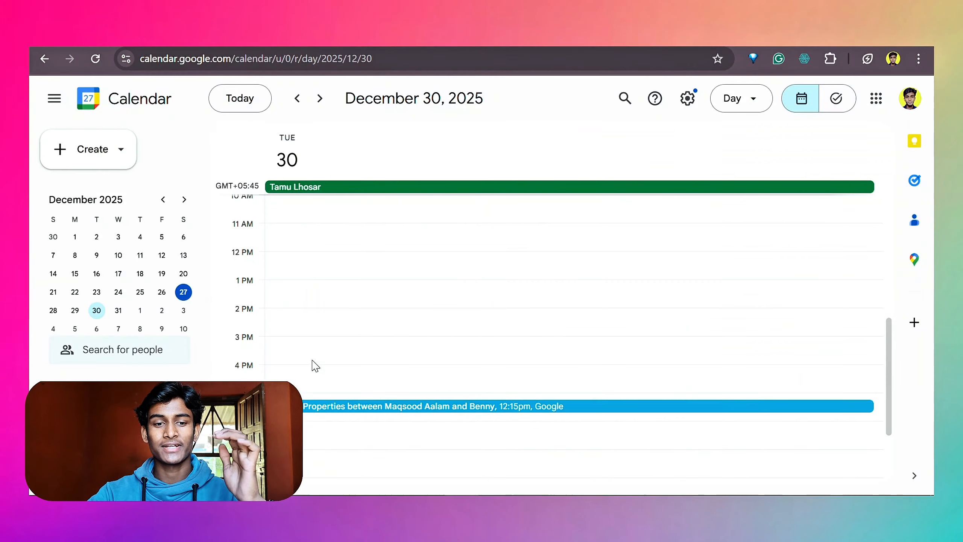
# In Google Calendar, open the December 30 viewing event and examine its time, guests, description and additional notes.
pyautogui.click(96, 310)
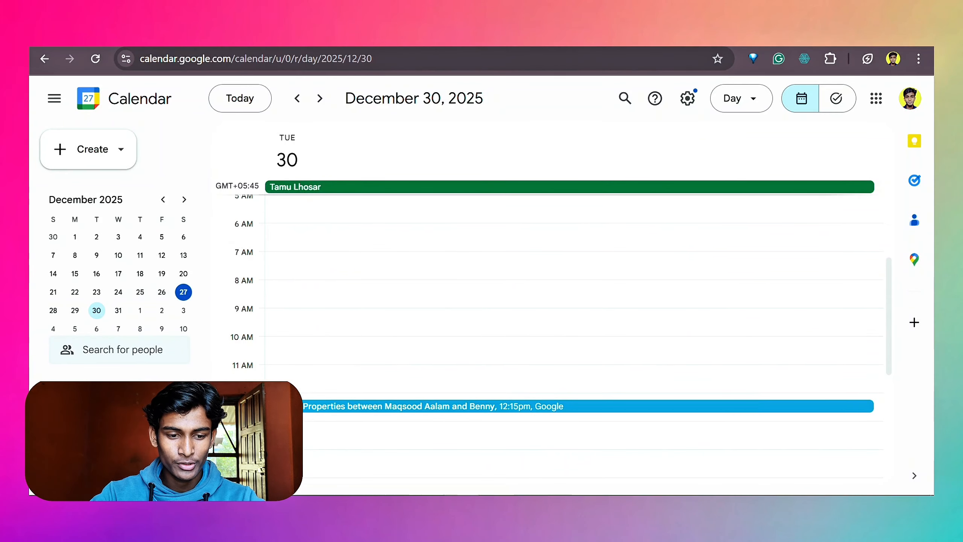
pyautogui.click(323, 403)
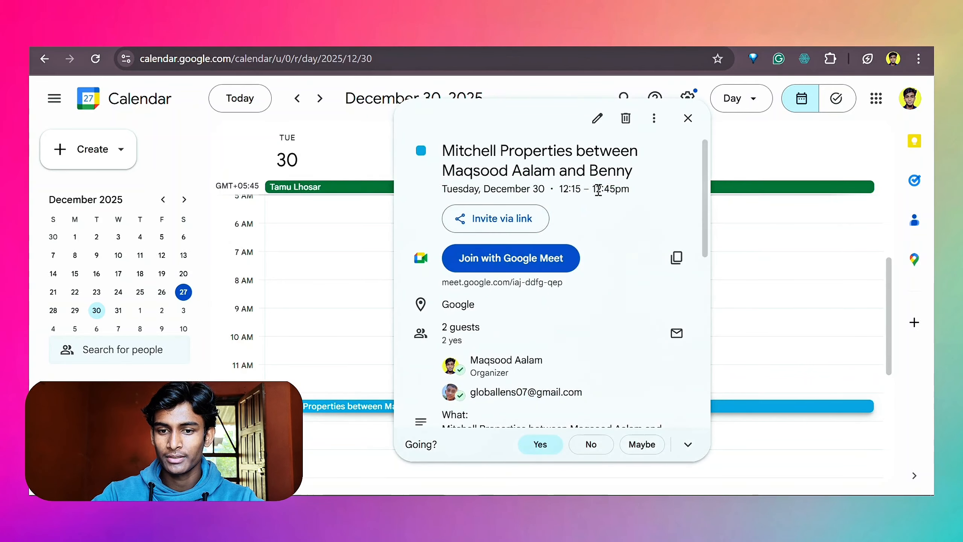
pyautogui.scroll(-2, 600, 220)
pyautogui.scroll(-3, 600, 220)
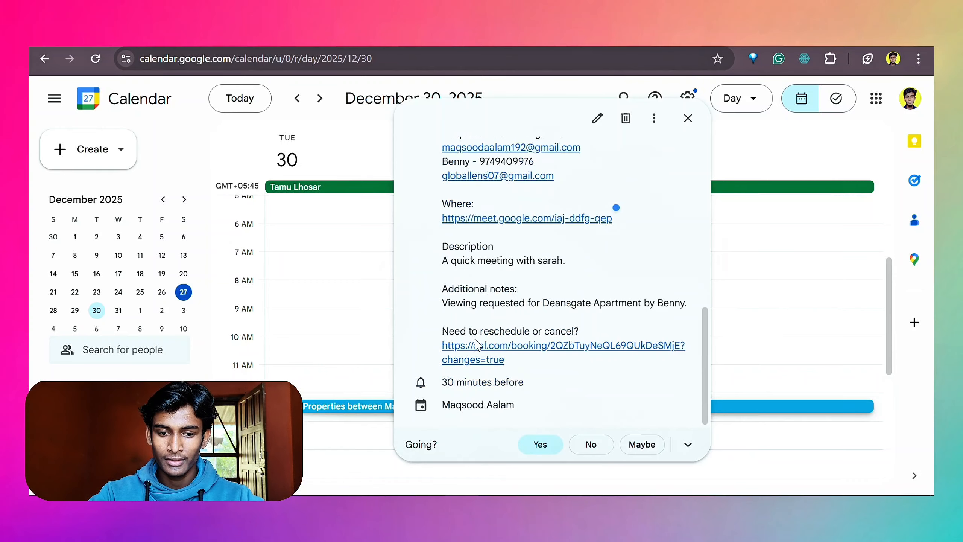
pyautogui.doubleClick(501, 303)
pyautogui.moveTo(546, 296); pyautogui.dragTo(618, 303)
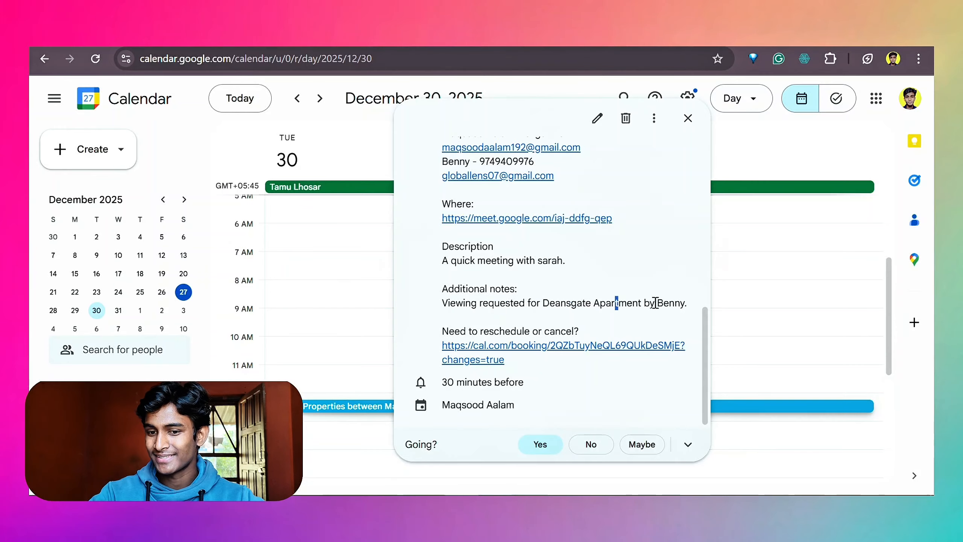
pyautogui.click(656, 303)
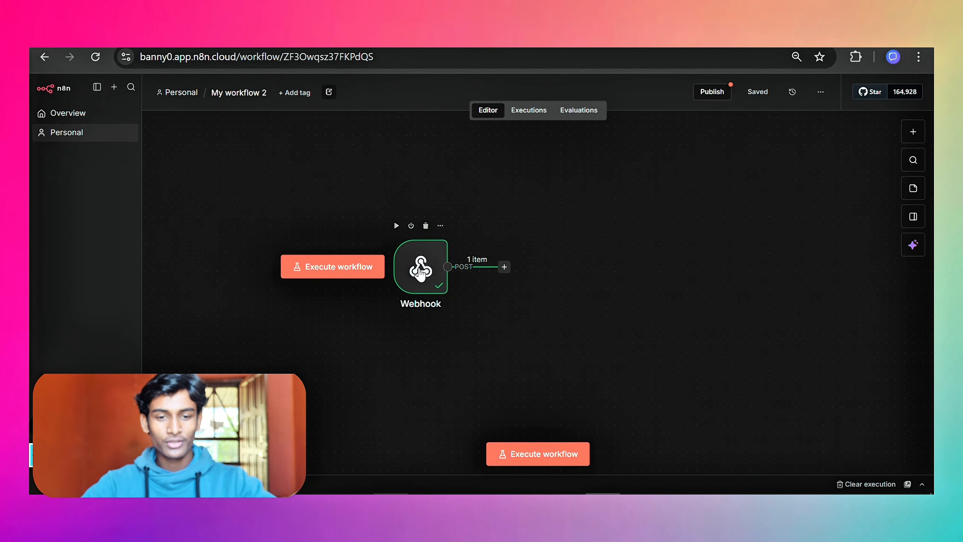
# Switch to n8n, open the Webhook node's output and collapse its headers and call objects to reach the args.
pyautogui.click(421, 273)
pyautogui.press('Return')
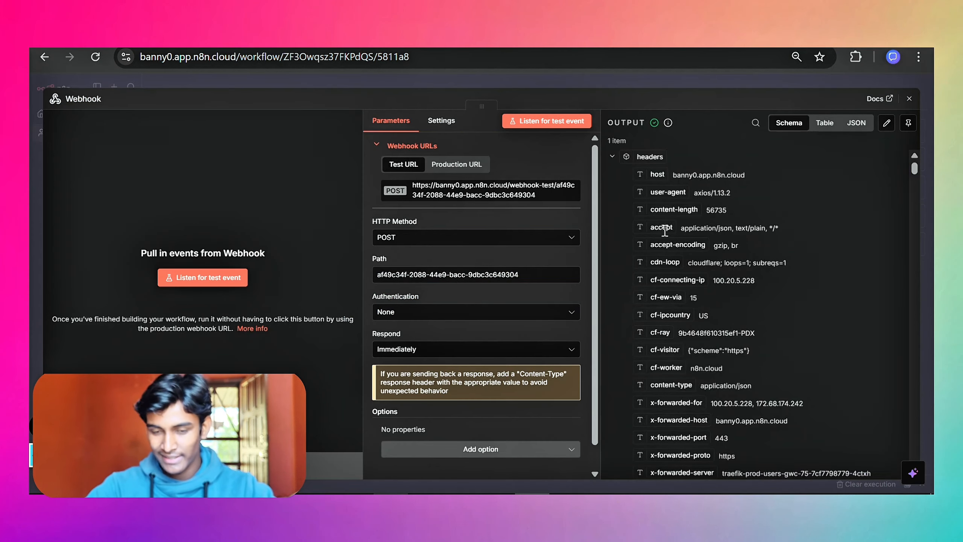
pyautogui.click(612, 157)
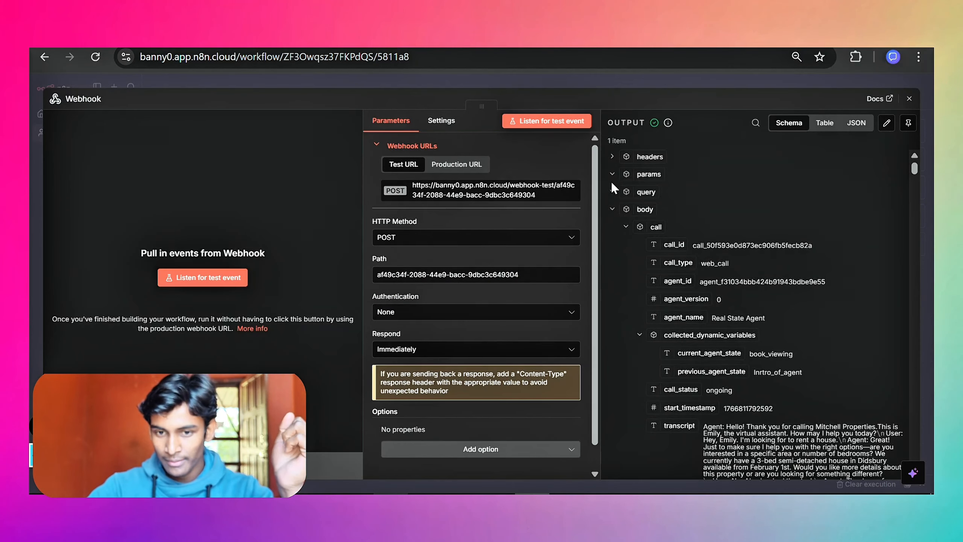
pyautogui.click(624, 227)
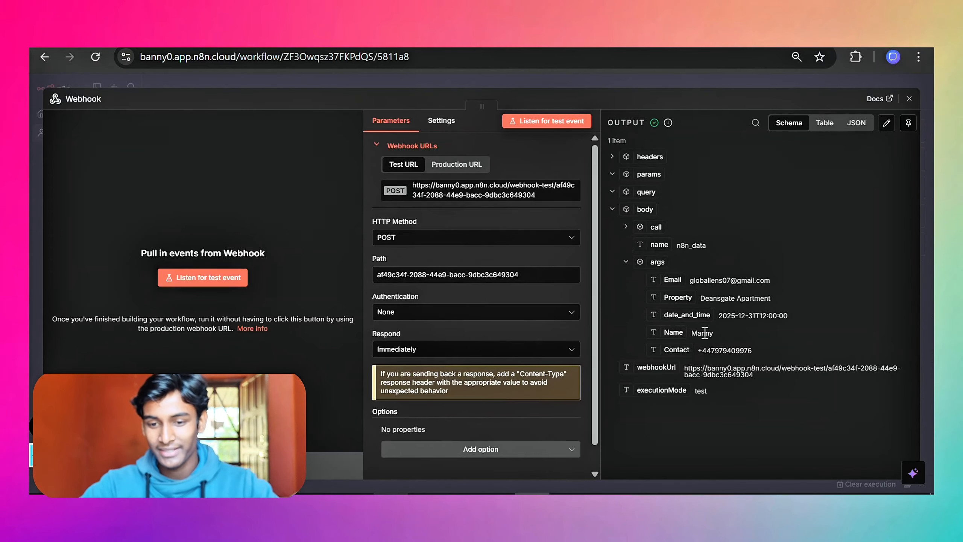
# Check the received Name, Email and Property values under args in the Webhook output, and close the node.
pyautogui.moveTo(692, 333); pyautogui.dragTo(715, 331)
pyautogui.click(720, 321)
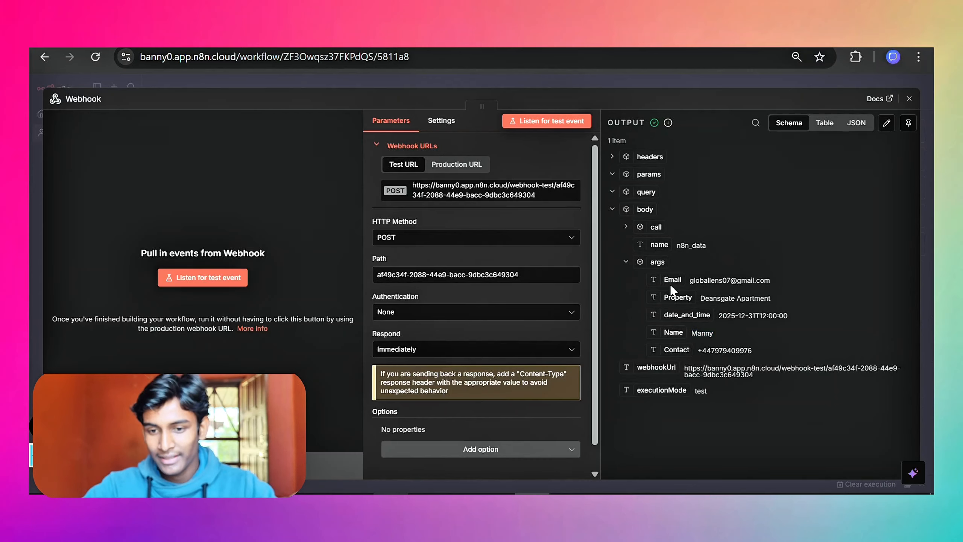
pyautogui.moveTo(669, 285); pyautogui.dragTo(741, 280)
pyautogui.click(744, 280)
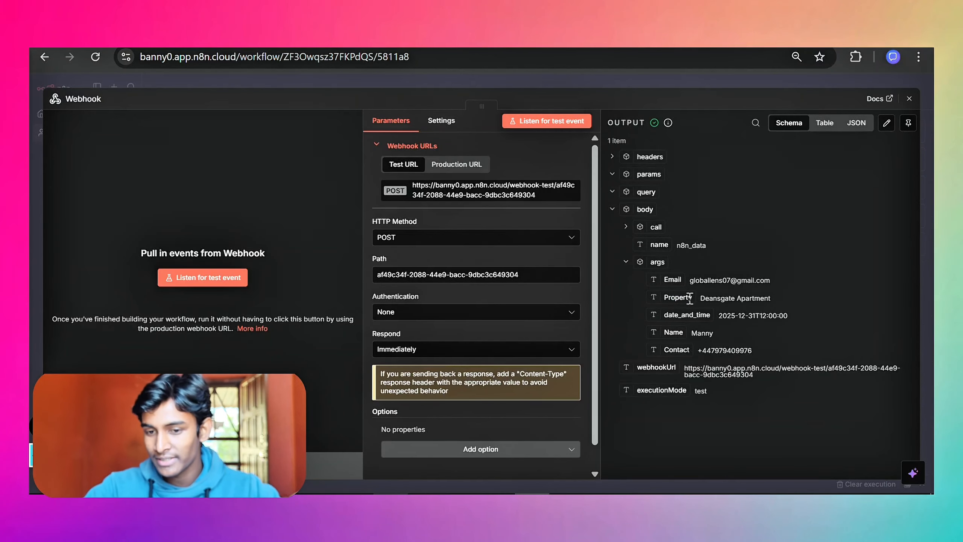
pyautogui.moveTo(702, 304); pyautogui.dragTo(729, 301)
pyautogui.click(752, 299)
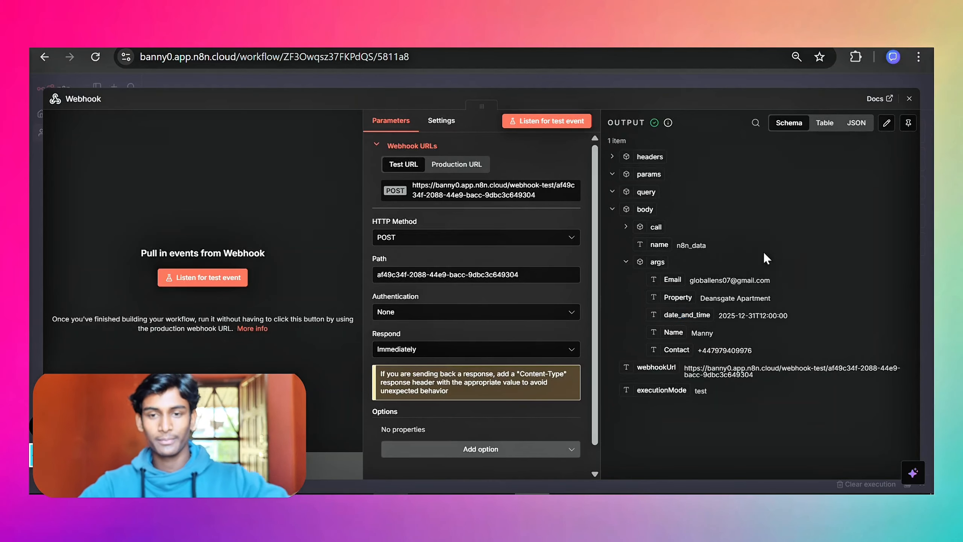
pyautogui.press('Escape')
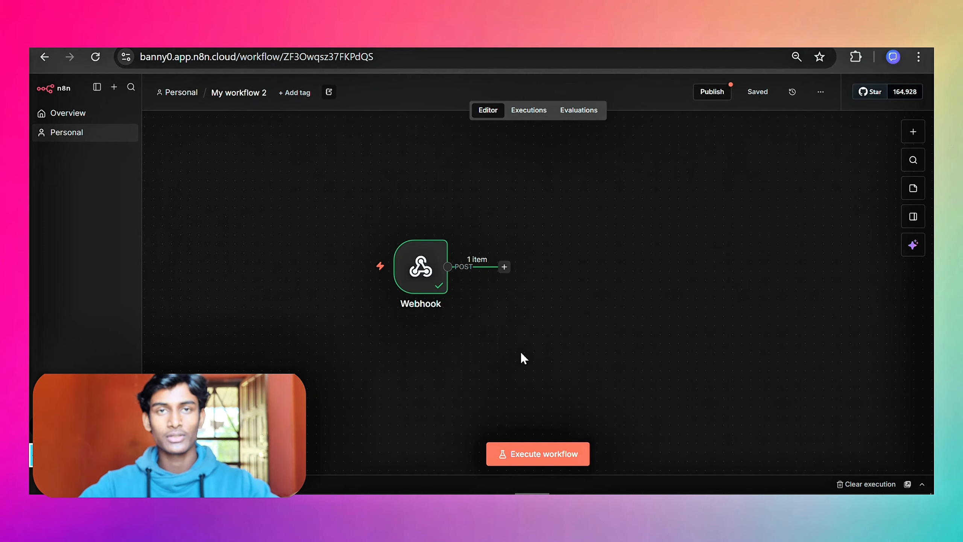
# Add an Airtable node with the Create or update a record action after the Webhook node in My workflow 2.
pyautogui.moveTo(494, 331); pyautogui.dragTo(418, 311)
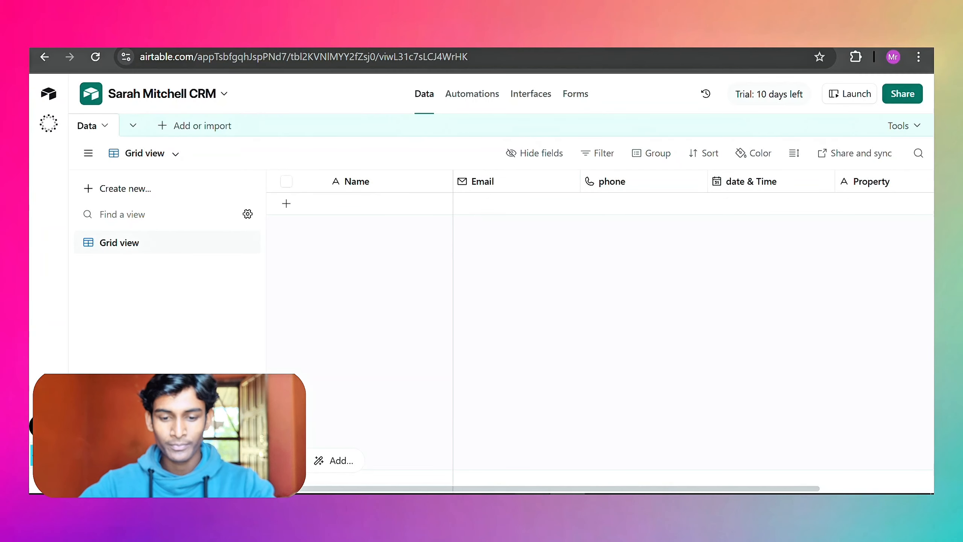
pyautogui.click(530, 503)
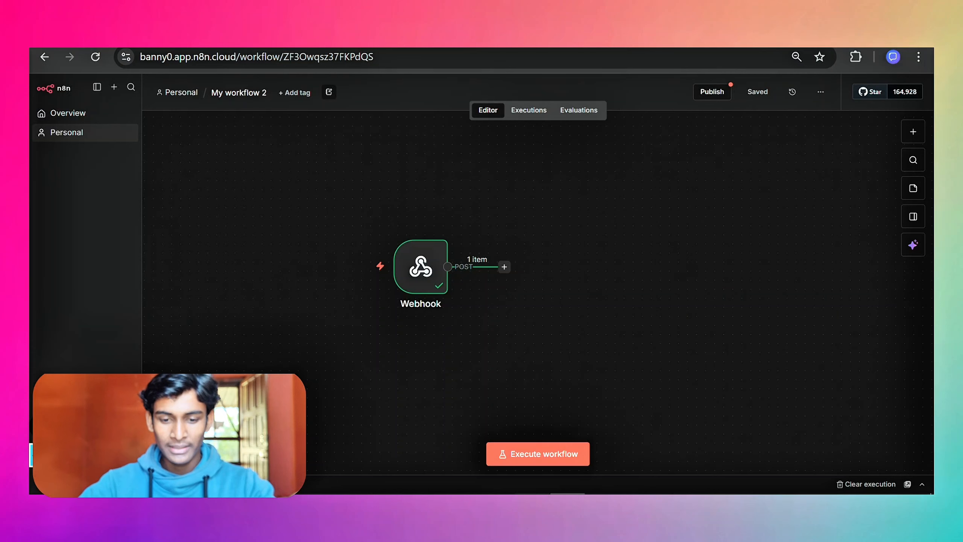
pyautogui.click(505, 267)
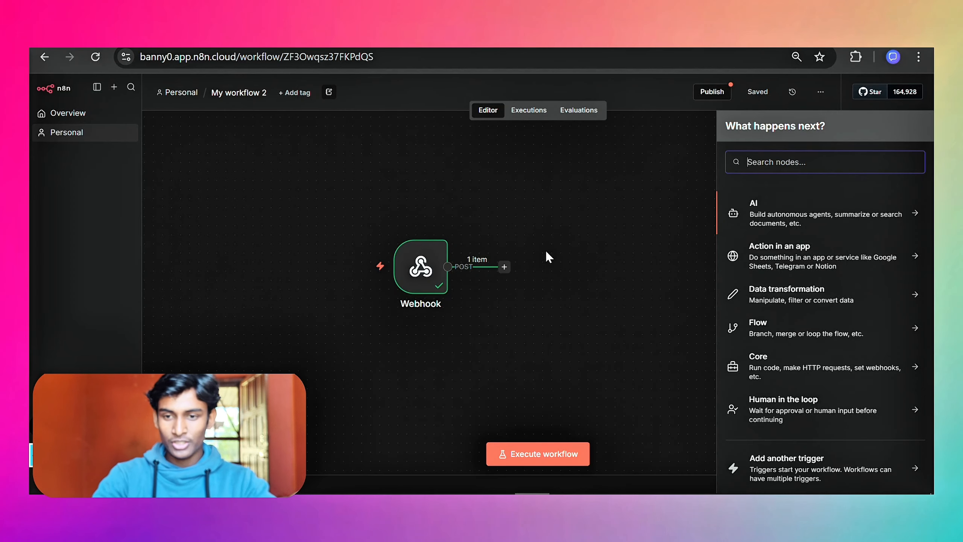
pyautogui.write('airtable')
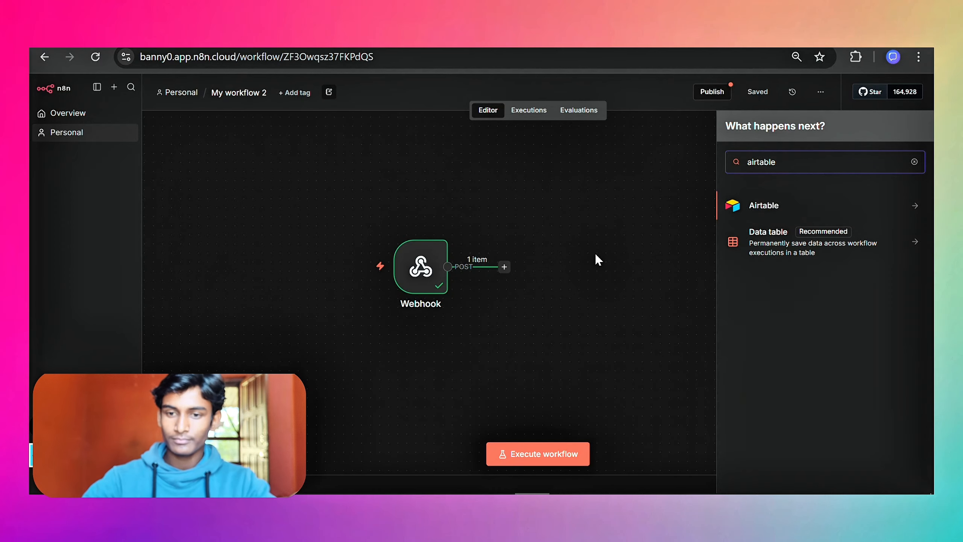
pyautogui.click(764, 208)
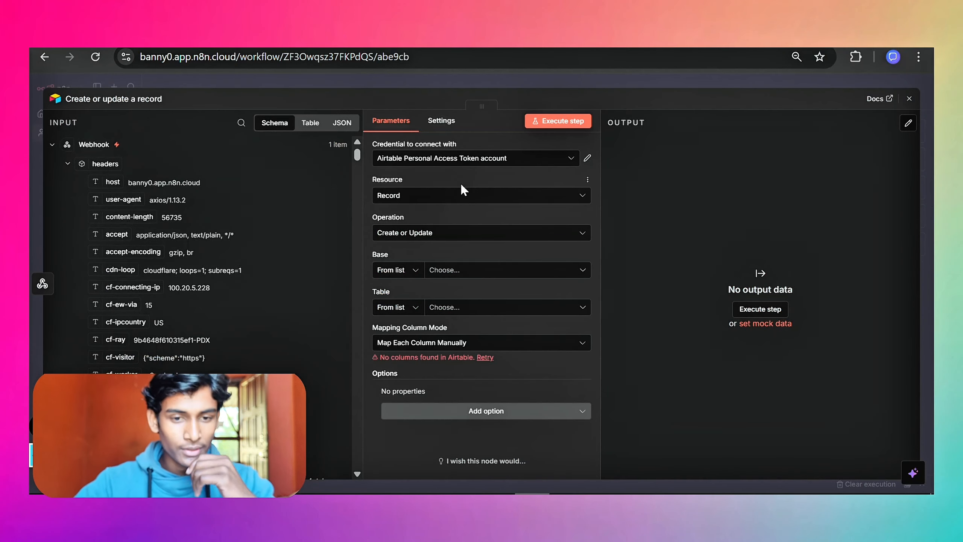
# Select the Airtable Personal Access Token account credential and open it to review its access token field and required scopes.
pyautogui.click(439, 159)
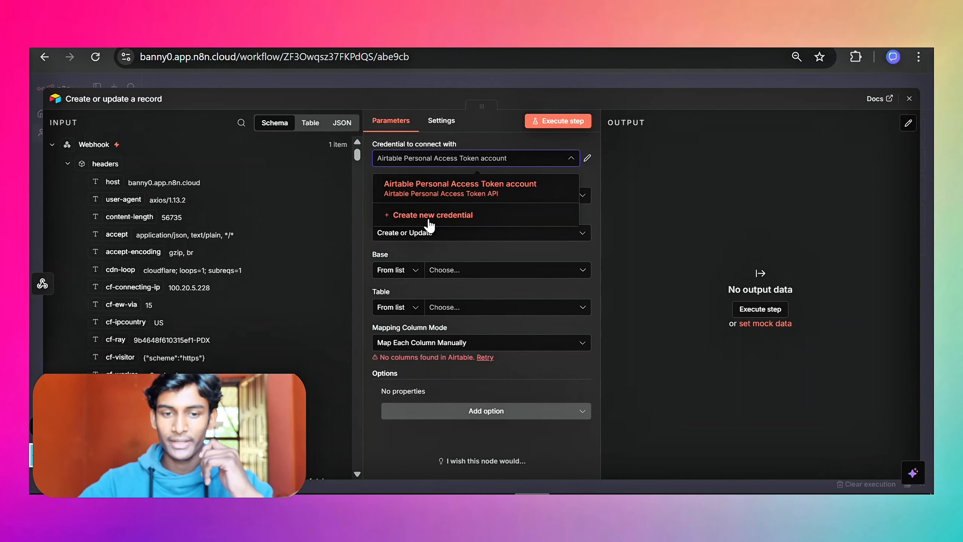
pyautogui.click(447, 190)
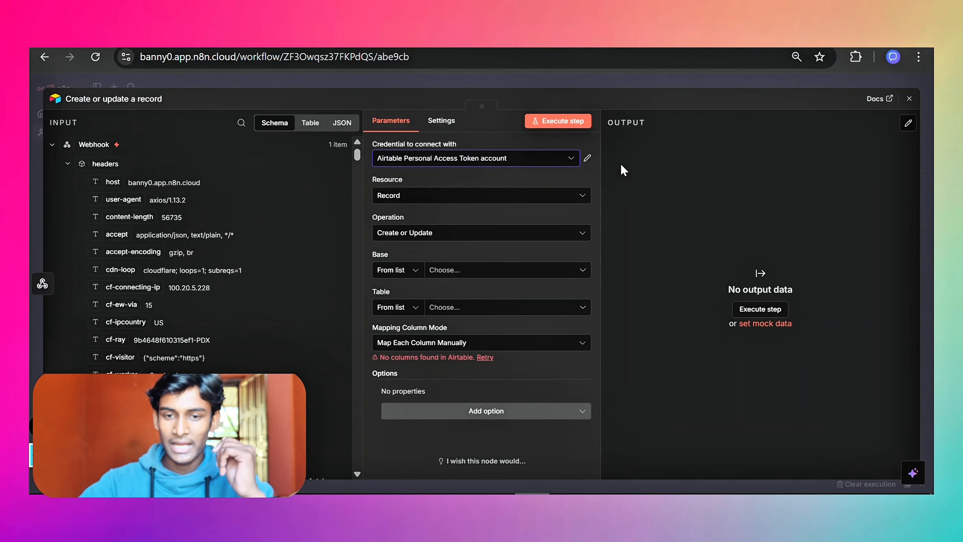
pyautogui.click(586, 160)
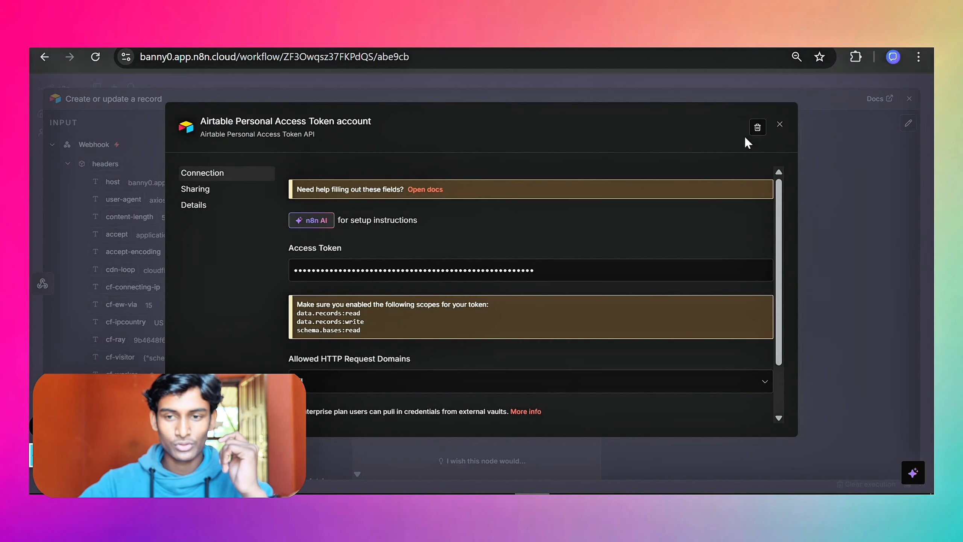
pyautogui.scroll(-1, 402, 296)
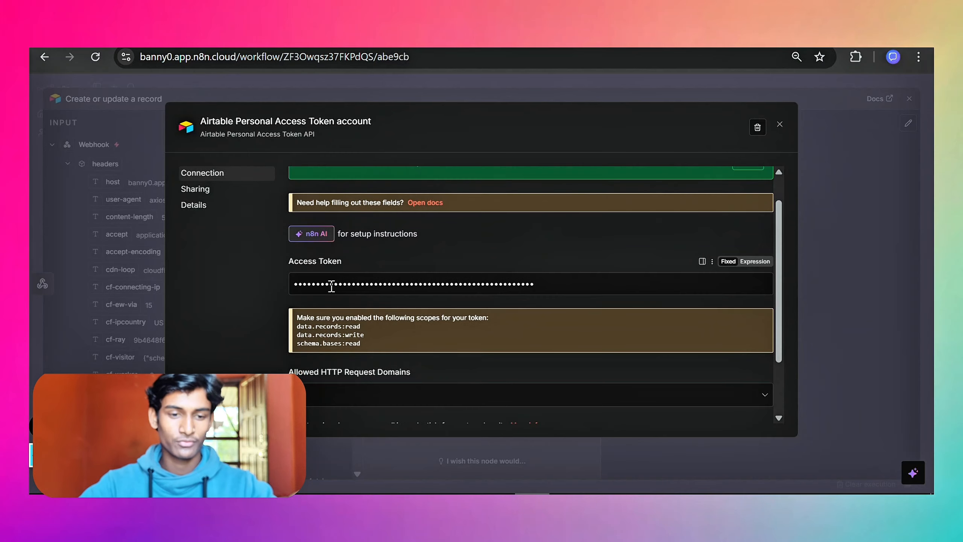
pyautogui.moveTo(330, 285); pyautogui.dragTo(470, 286)
pyautogui.click(522, 280)
pyautogui.scroll(-1, 524, 278)
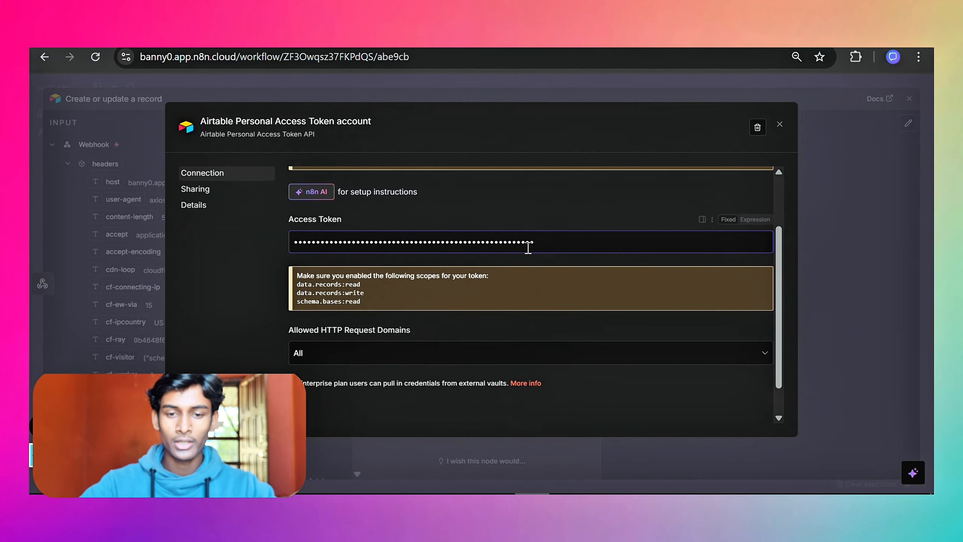
pyautogui.moveTo(529, 244); pyautogui.dragTo(408, 222)
pyautogui.click(408, 223)
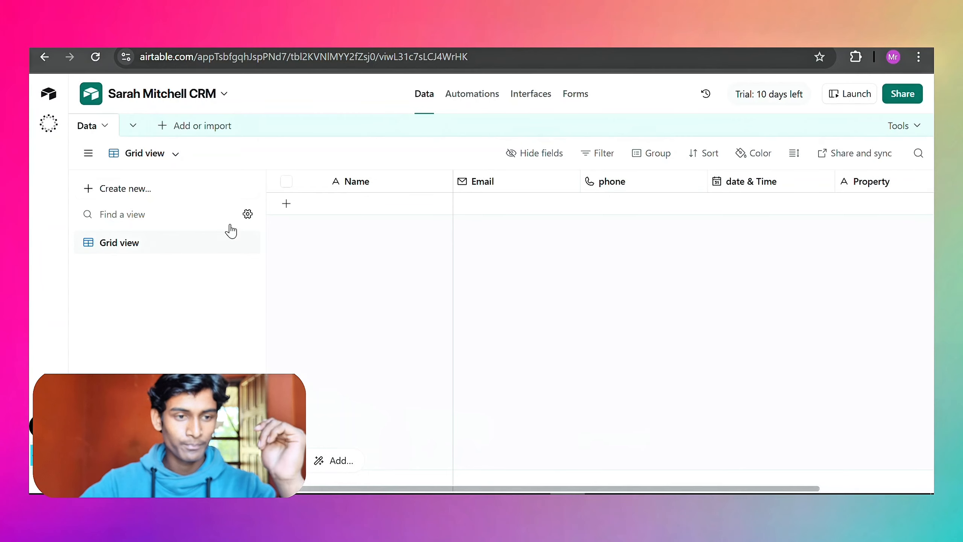
# Go to Airtable's Builder hub and start a new personal access token named demo0.
pyautogui.click(48, 472)
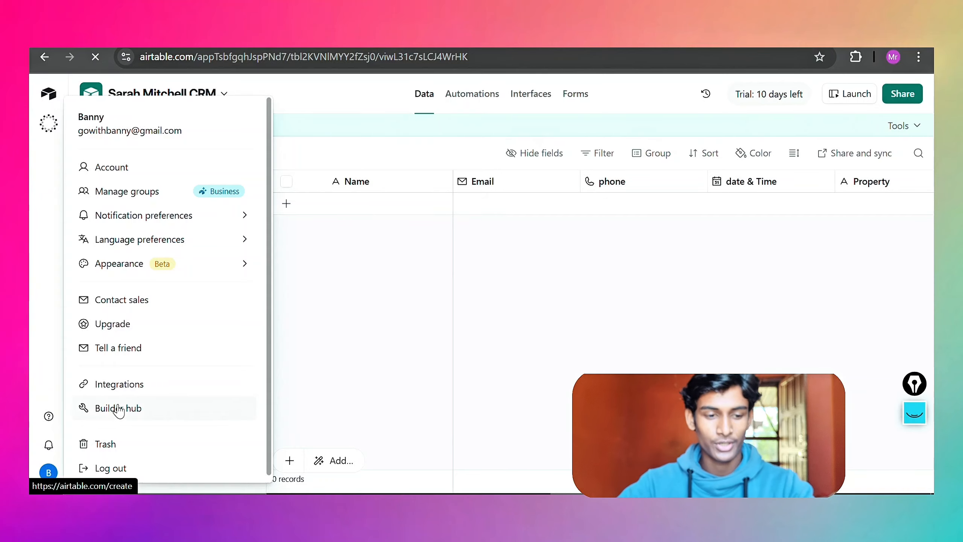
pyautogui.click(114, 409)
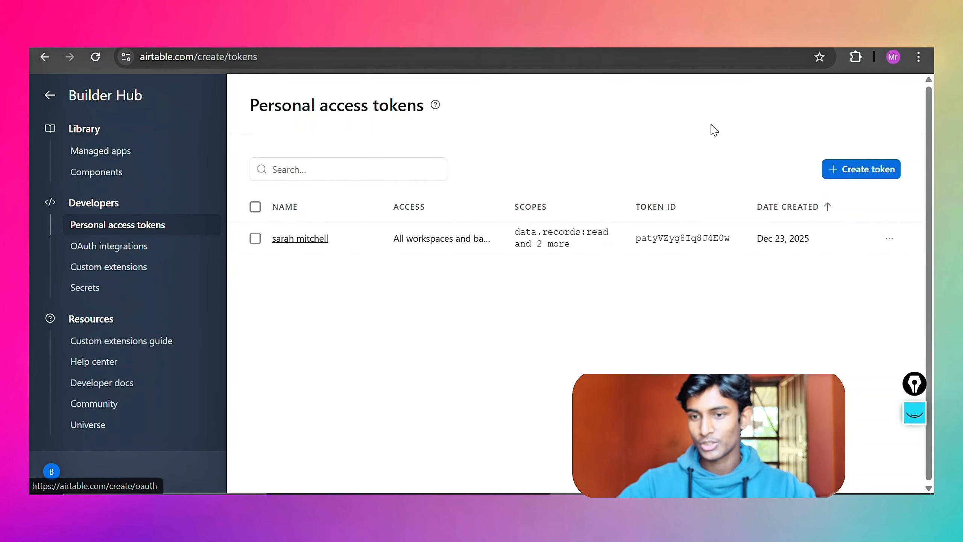
pyautogui.click(836, 178)
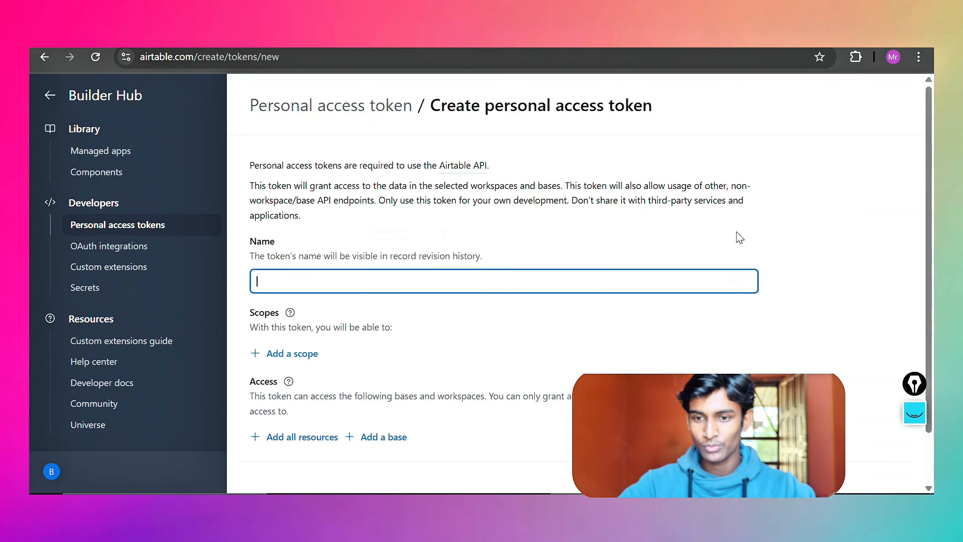
pyautogui.scroll(-1, 398, 301)
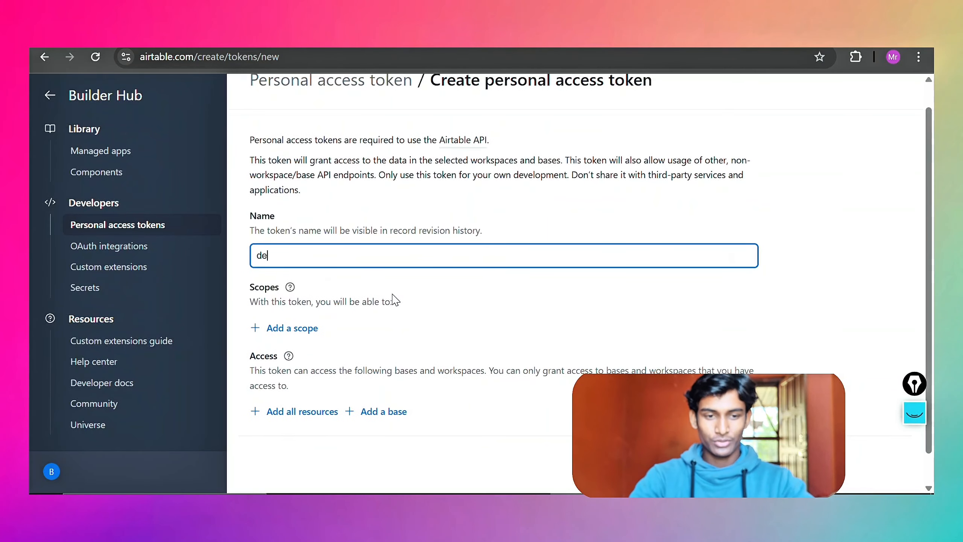
pyautogui.write('demo0')
# Switch to n8n and read the scopes required for the access token in the Airtable credential.
pyautogui.click(300, 328)
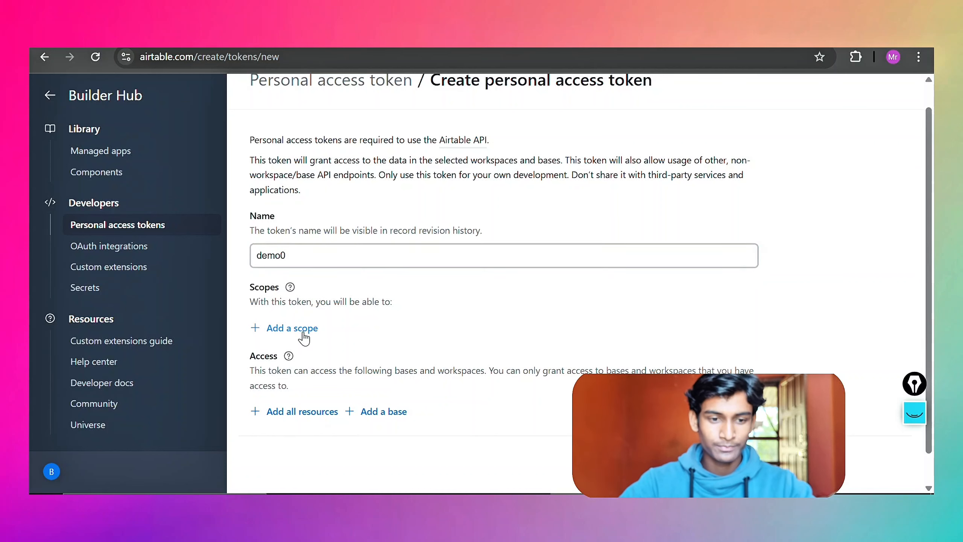
pyautogui.click(343, 327)
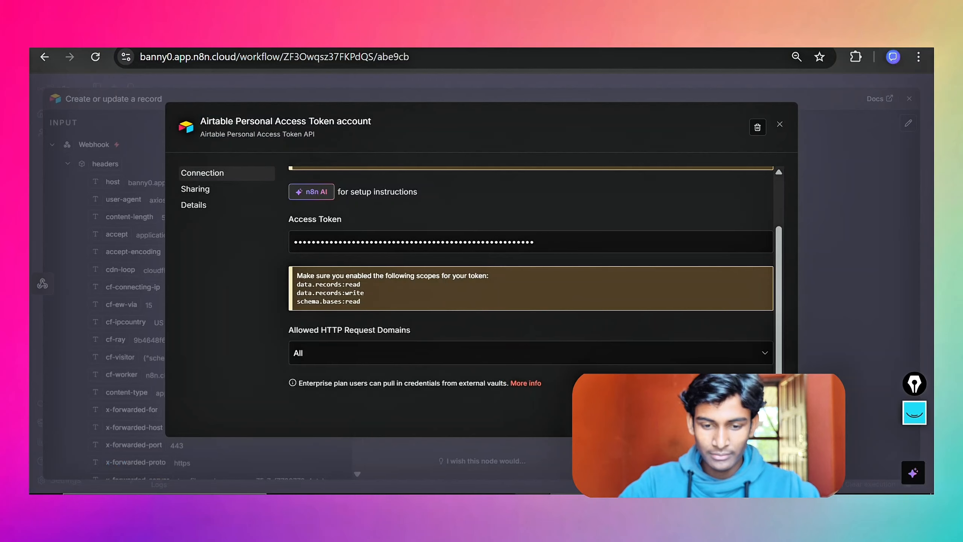
pyautogui.hotkey('ctrl', '+')
pyautogui.hotkey('ctrl', '+')
pyautogui.hotkey('ctrl', '+')
pyautogui.hotkey('ctrl', '+')
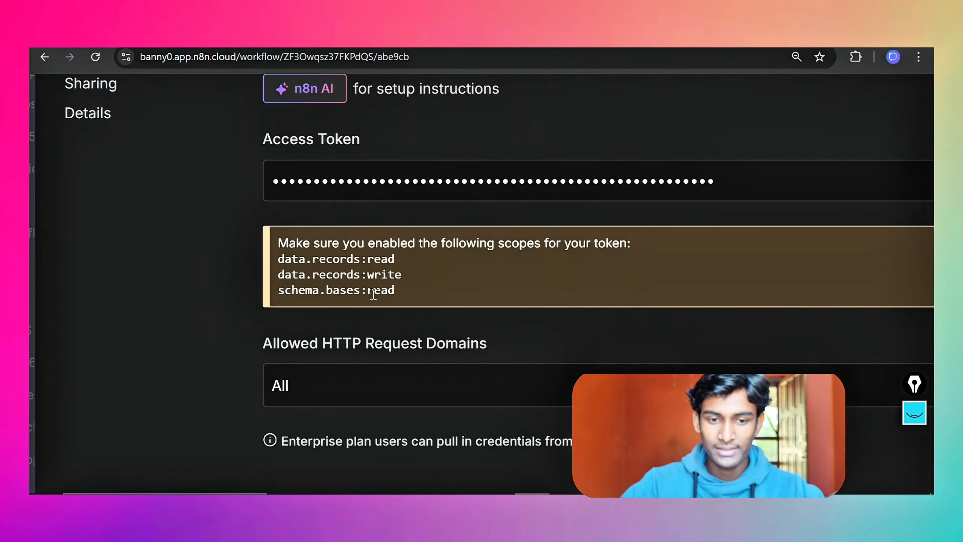
pyautogui.hotkey('ctrl', '0')
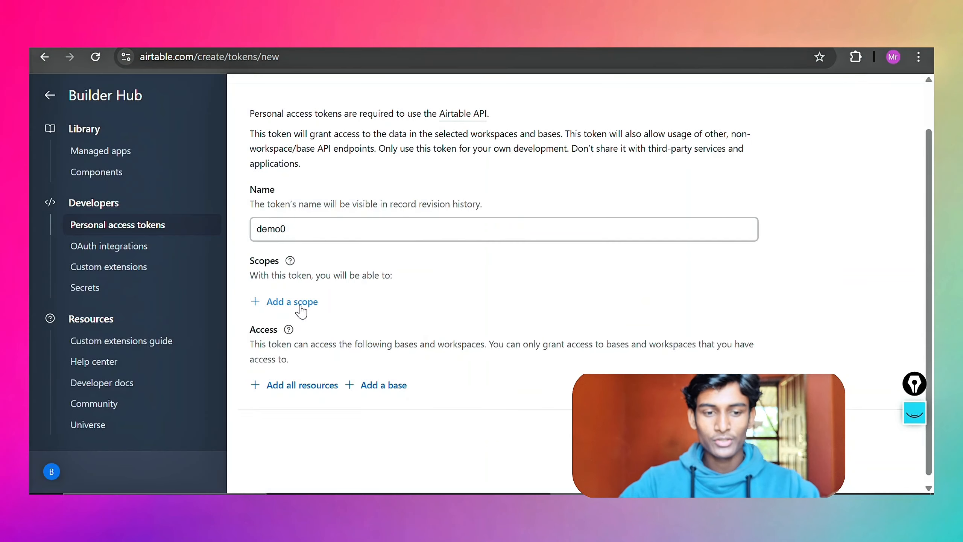
# Switch back to Airtable and add the data.records:read, data.records:write and schema.bases:read scopes to the token.
pyautogui.click(301, 309)
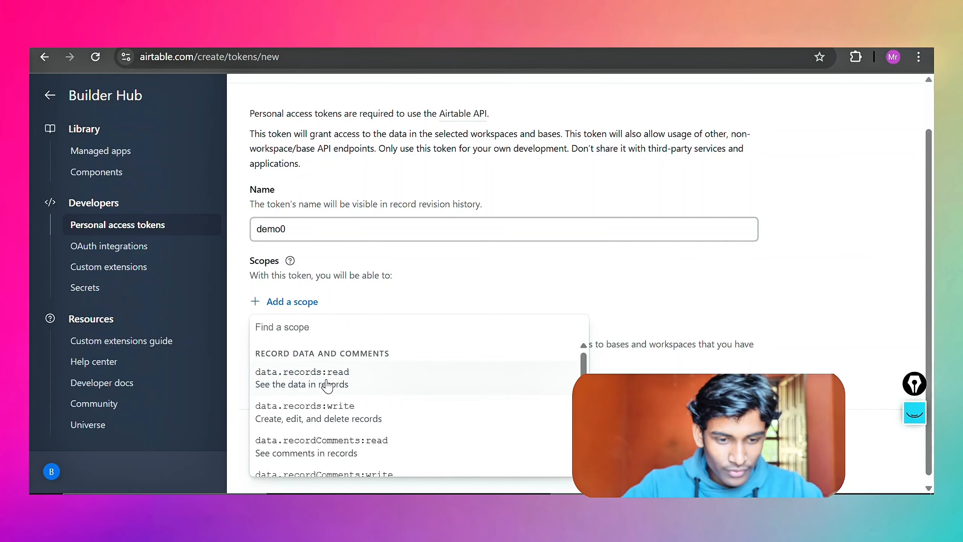
pyautogui.click(275, 384)
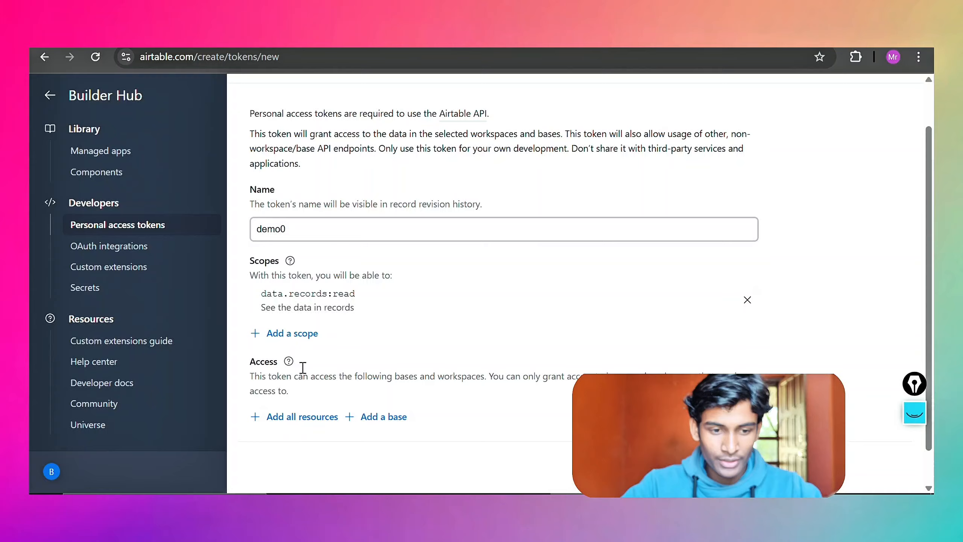
pyautogui.click(283, 333)
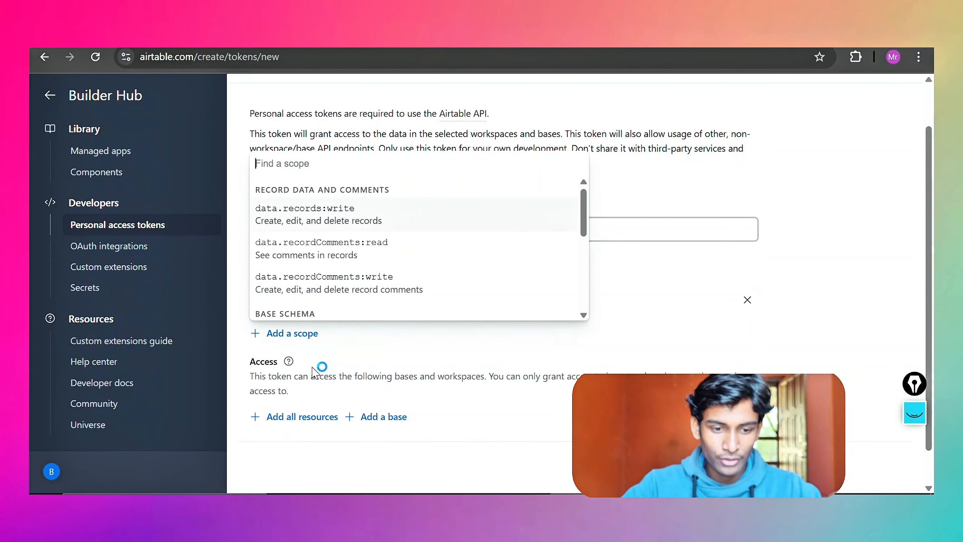
pyautogui.click(307, 229)
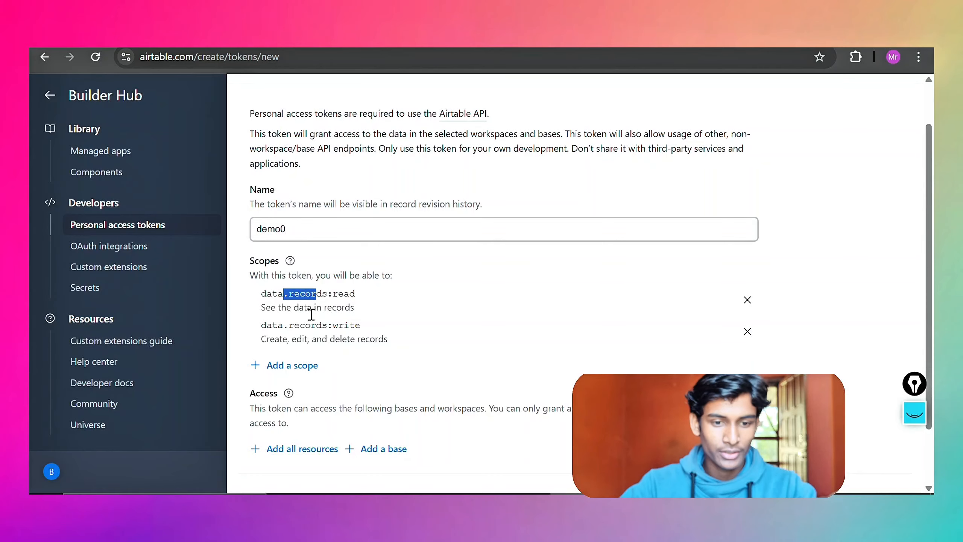
pyautogui.moveTo(297, 325); pyautogui.dragTo(334, 325)
pyautogui.click(283, 364)
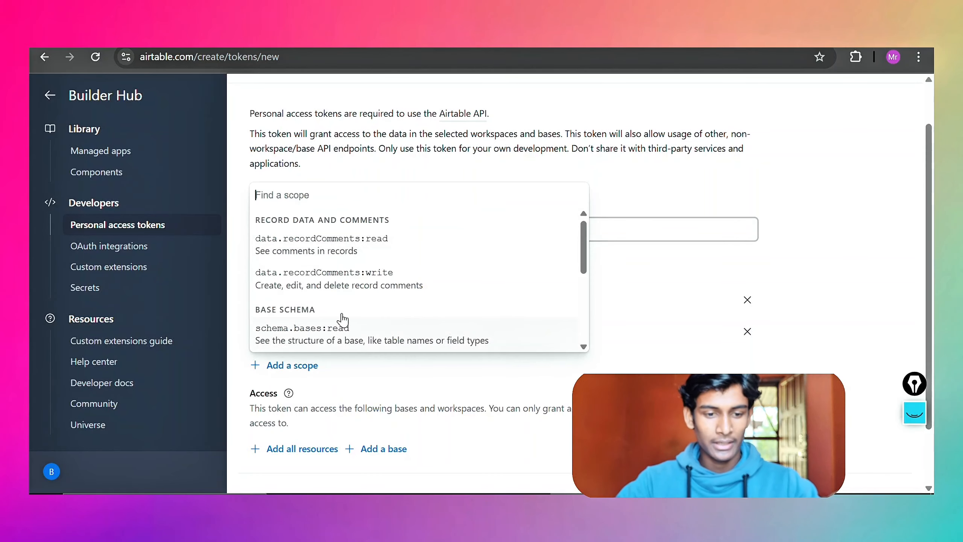
pyautogui.scroll(-1, 327, 329)
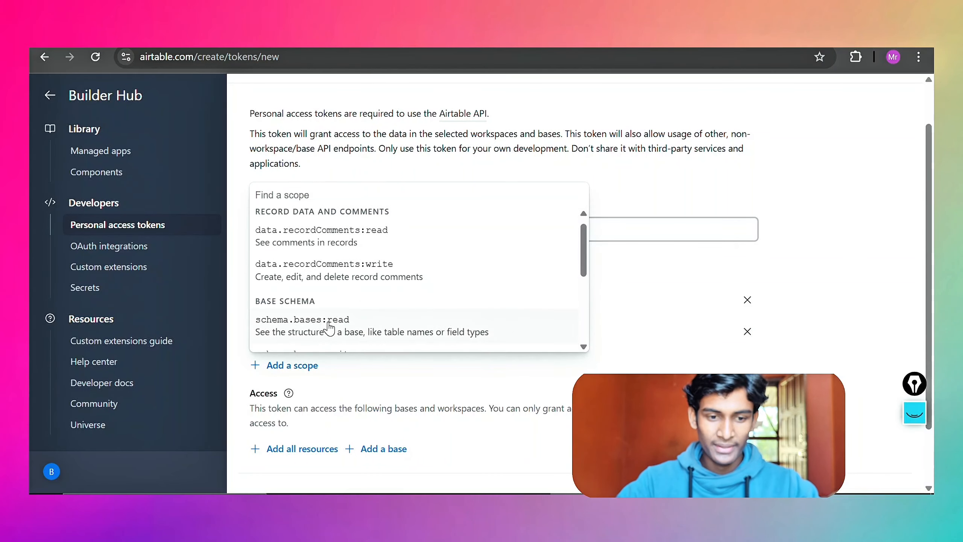
pyautogui.click(328, 326)
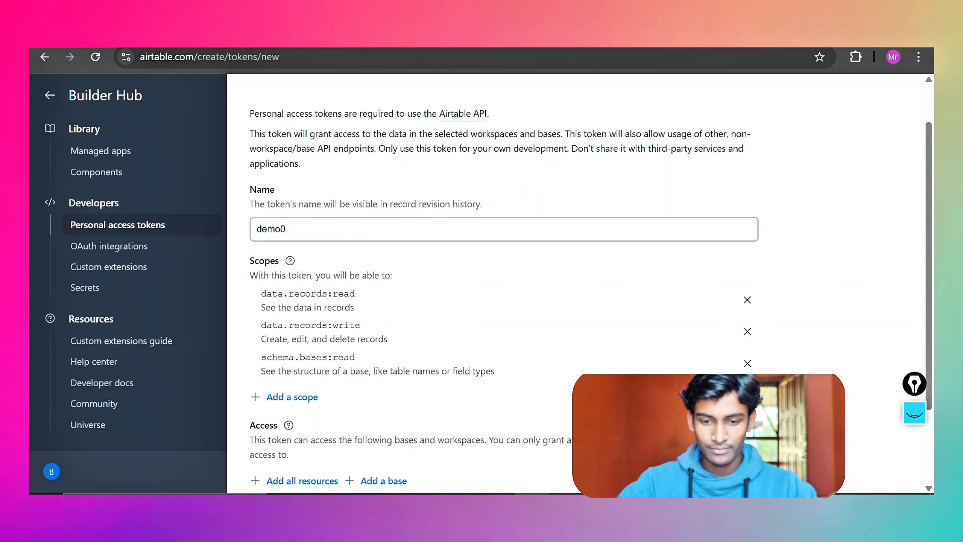
# Grant the token access to the CRM base in My First Workspace, and create and copy the token.
pyautogui.scroll(-3, 354, 405)
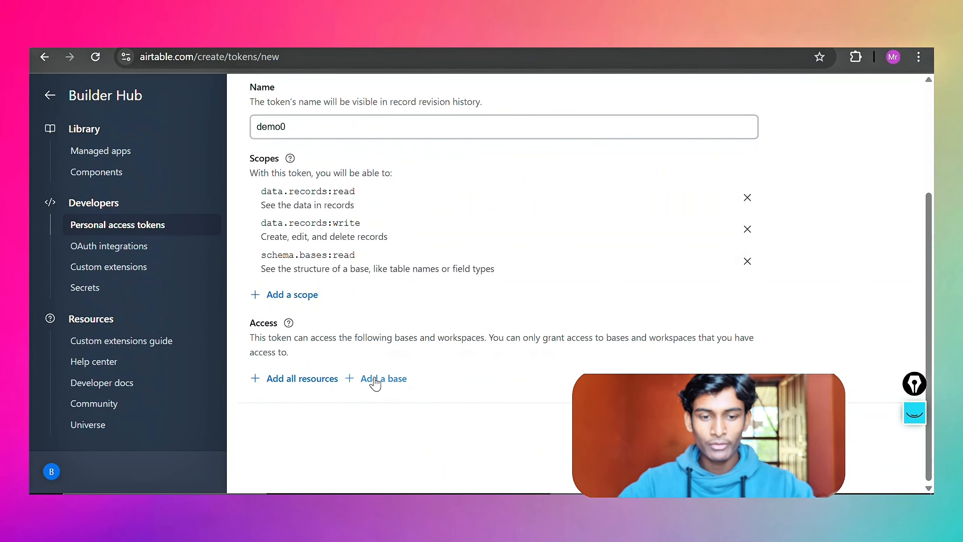
pyautogui.click(356, 379)
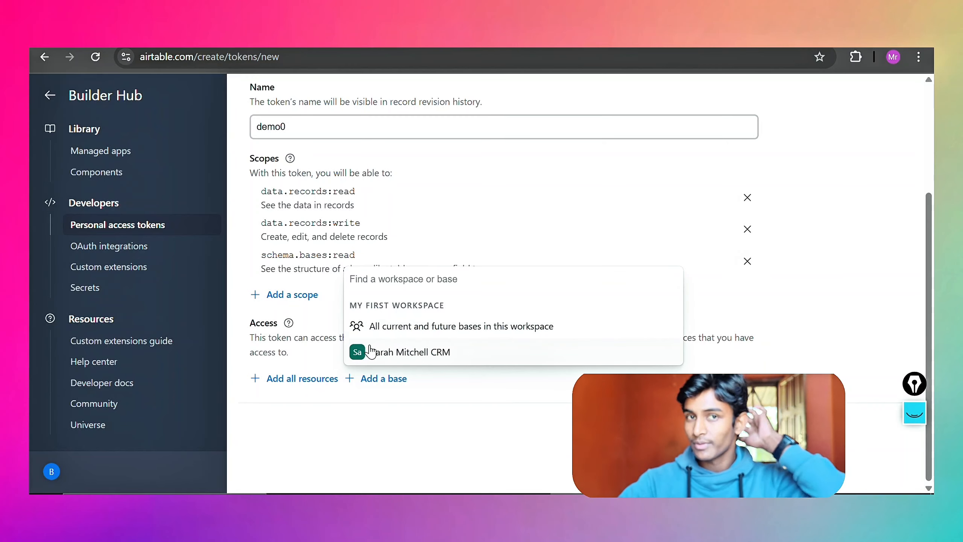
pyautogui.click(387, 358)
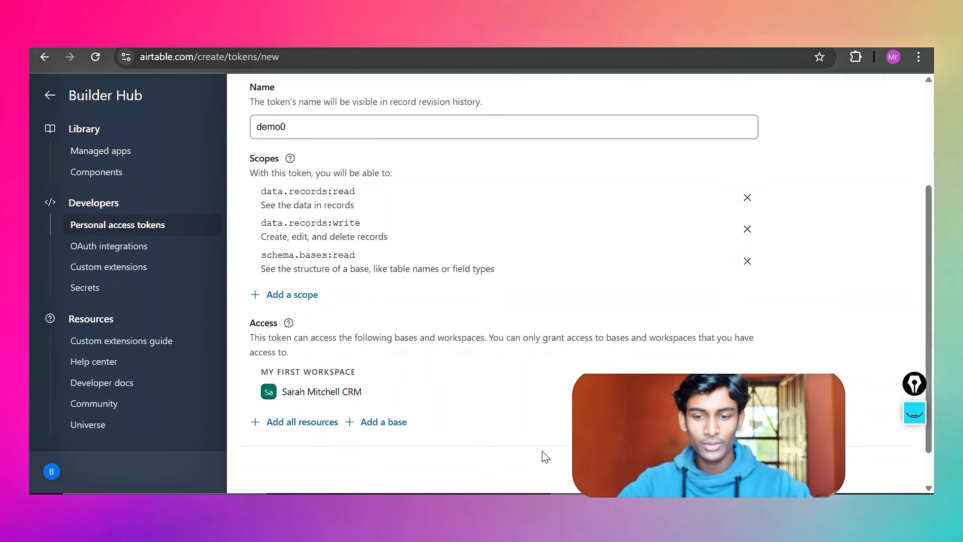
pyautogui.scroll(-1, 544, 456)
pyautogui.click(728, 424)
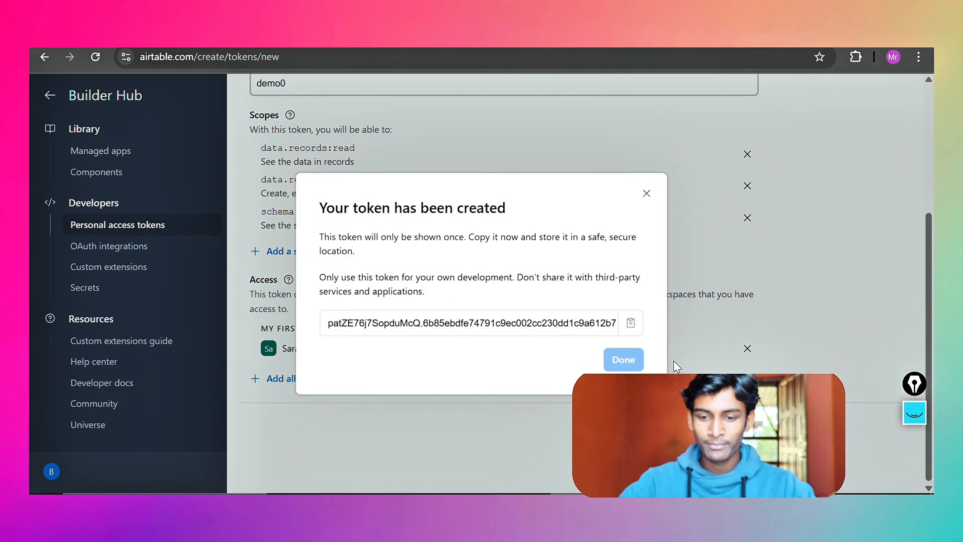
pyautogui.click(629, 326)
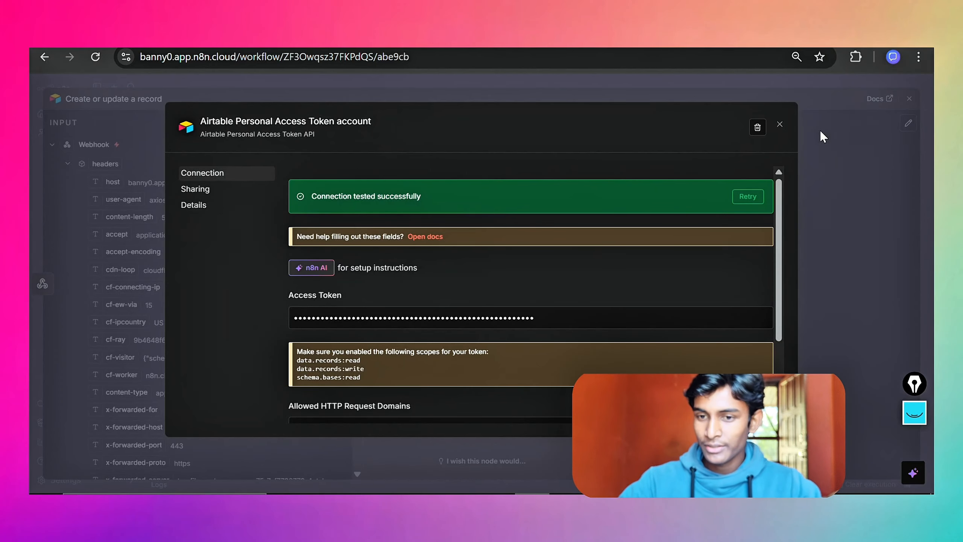
# In n8n, close the credential and set the Airtable node's base to the CRM base and its table to Data.
pyautogui.click(779, 126)
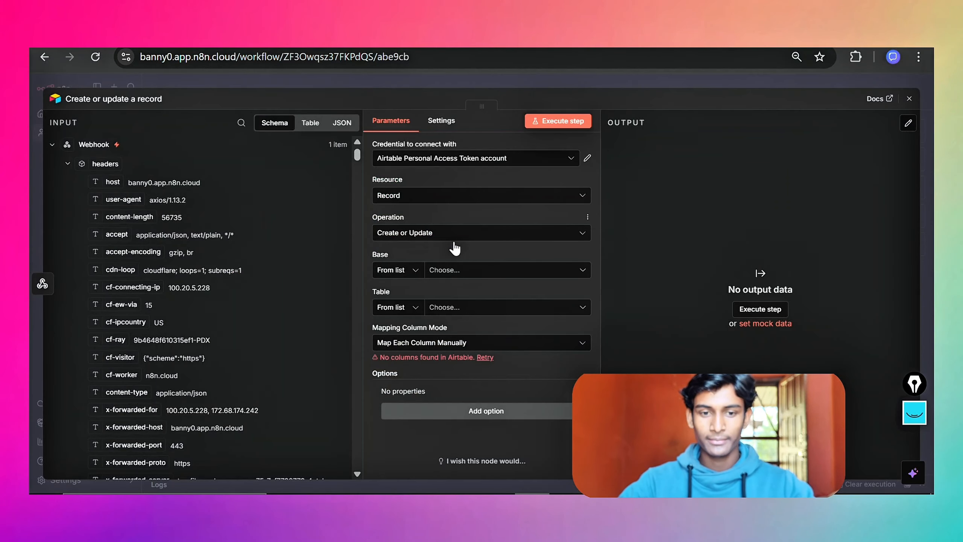
pyautogui.click(443, 270)
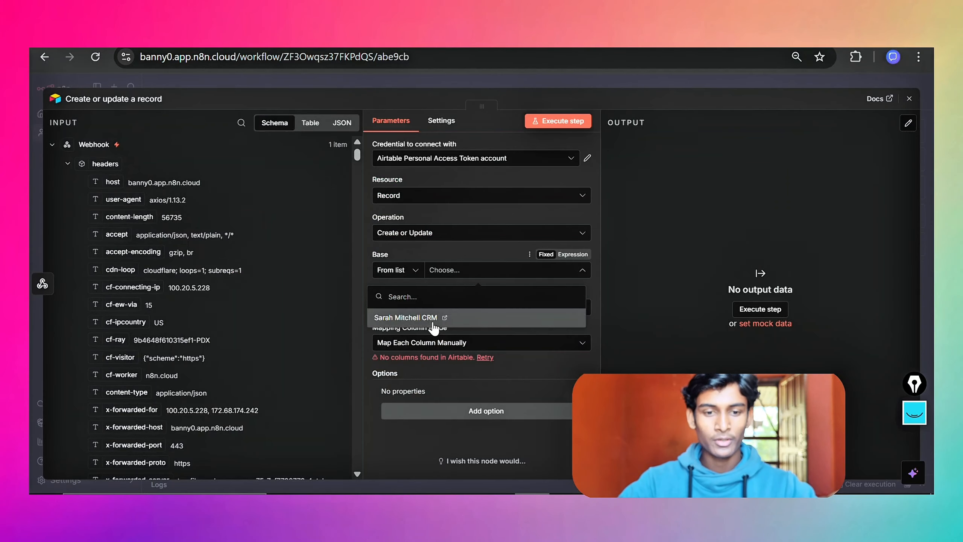
pyautogui.click(473, 322)
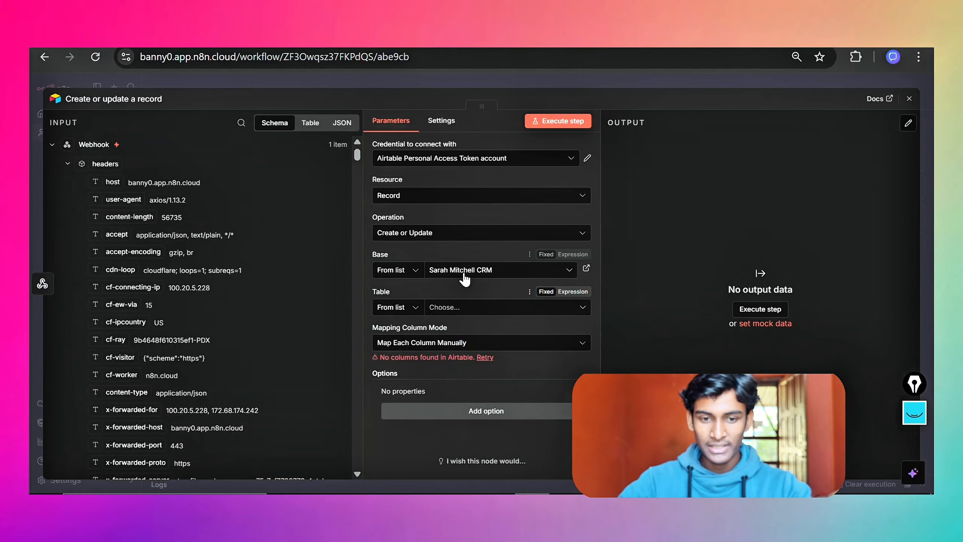
pyautogui.click(474, 307)
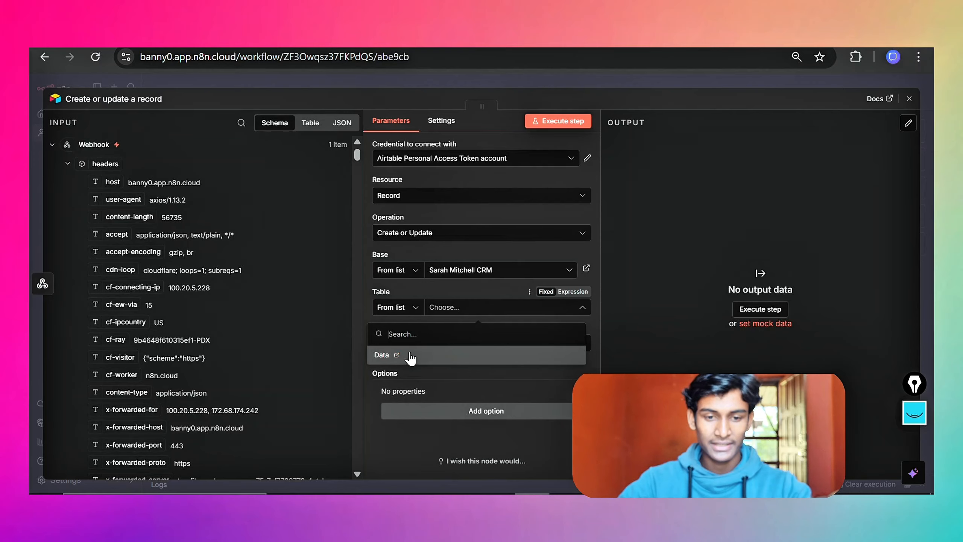
pyautogui.click(381, 355)
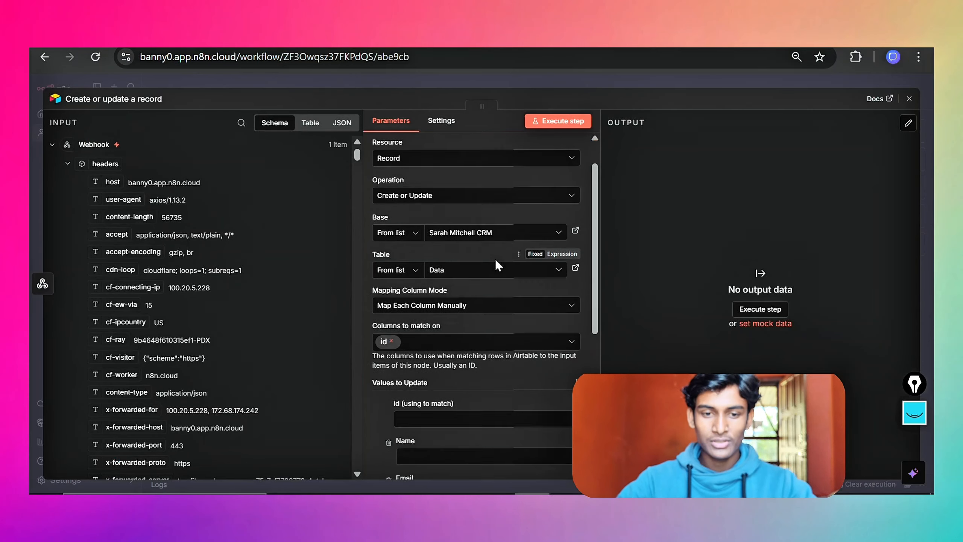
# Compare the node's Name, Email, phone, date & Time and Property fields with the columns of the Airtable Data table.
pyautogui.scroll(-5, 395, 280)
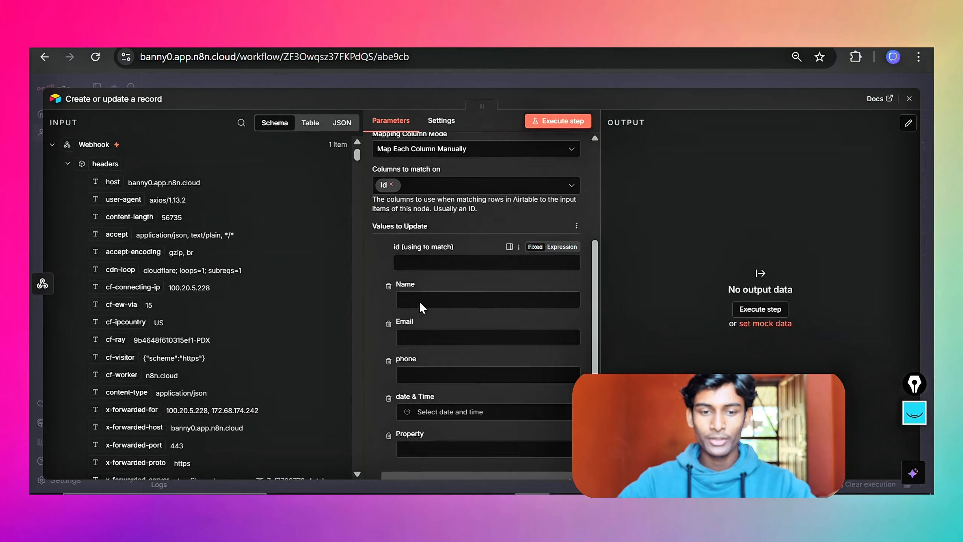
pyautogui.moveTo(373, 233); pyautogui.dragTo(408, 353)
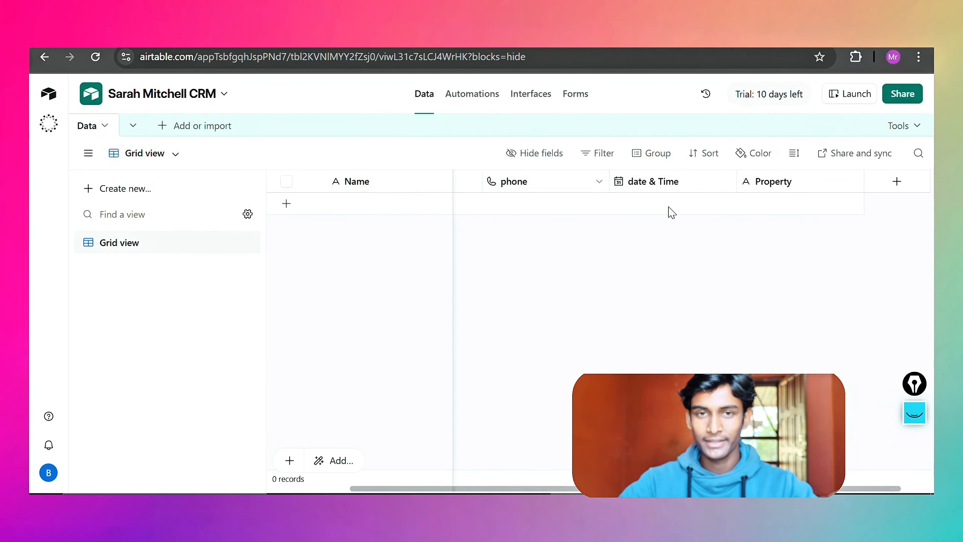
pyautogui.hscroll(-1, 664, 224)
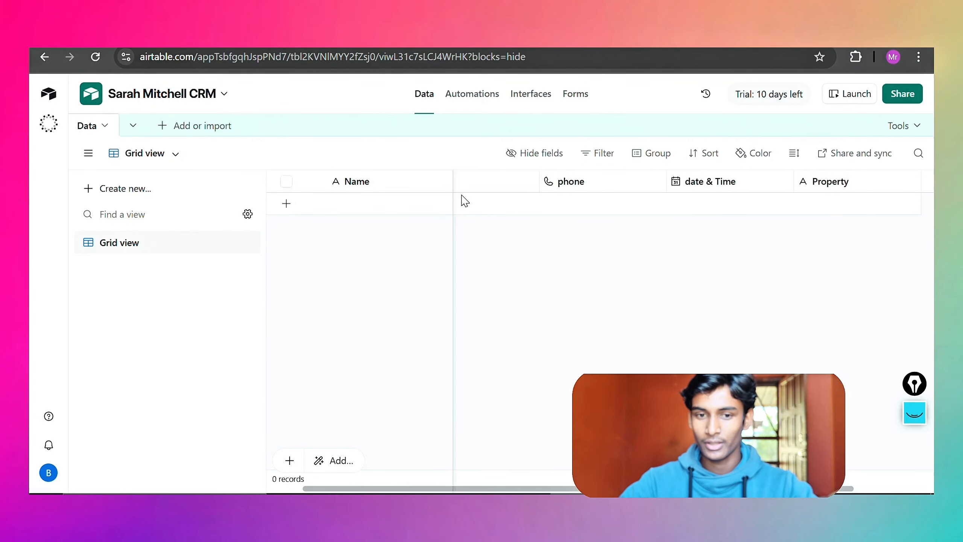
pyautogui.hscroll(1, 727, 193)
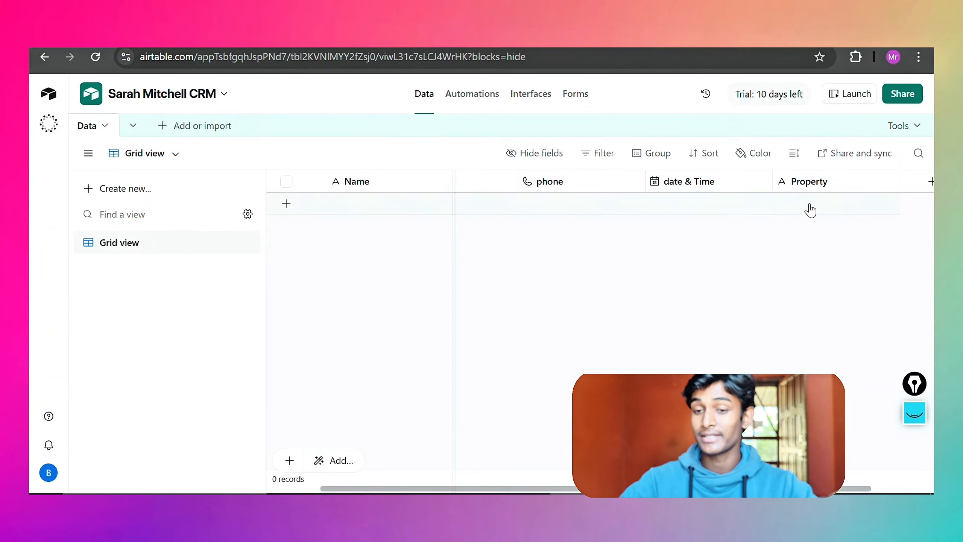
pyautogui.hscroll(-2, 574, 224)
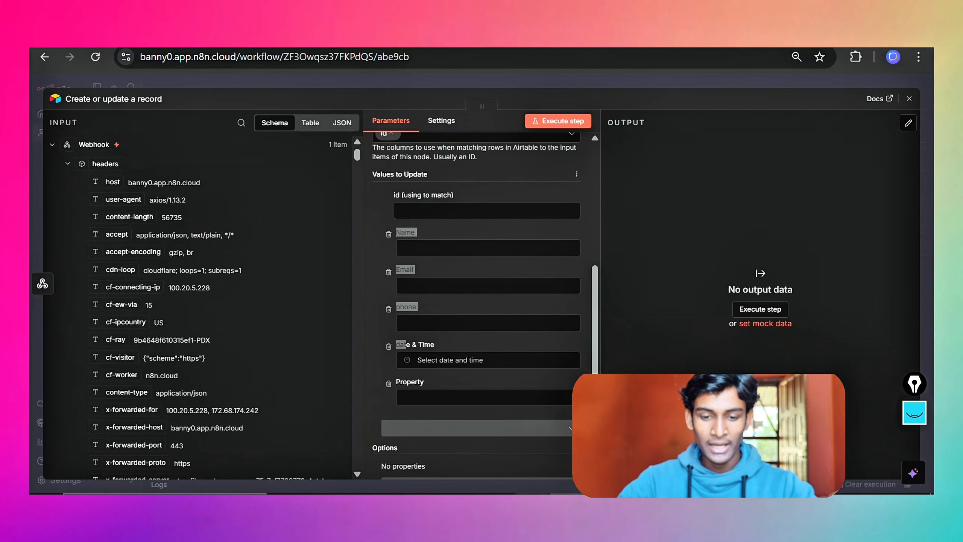
pyautogui.moveTo(401, 344); pyautogui.dragTo(351, 277)
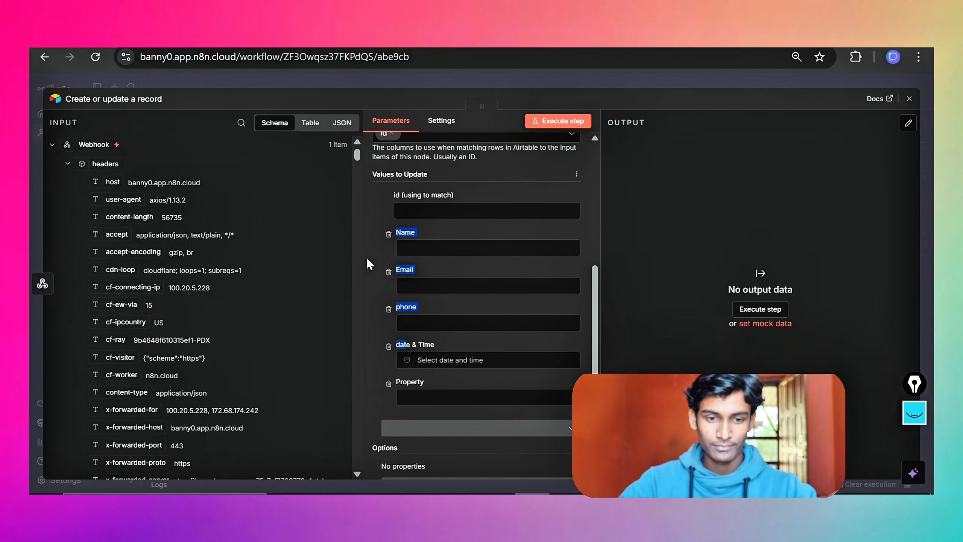
pyautogui.click(404, 217)
# Set the column to match on to Name instead of id, and remove the id field from the values to update.
pyautogui.scroll(2, 404, 217)
pyautogui.click(414, 175)
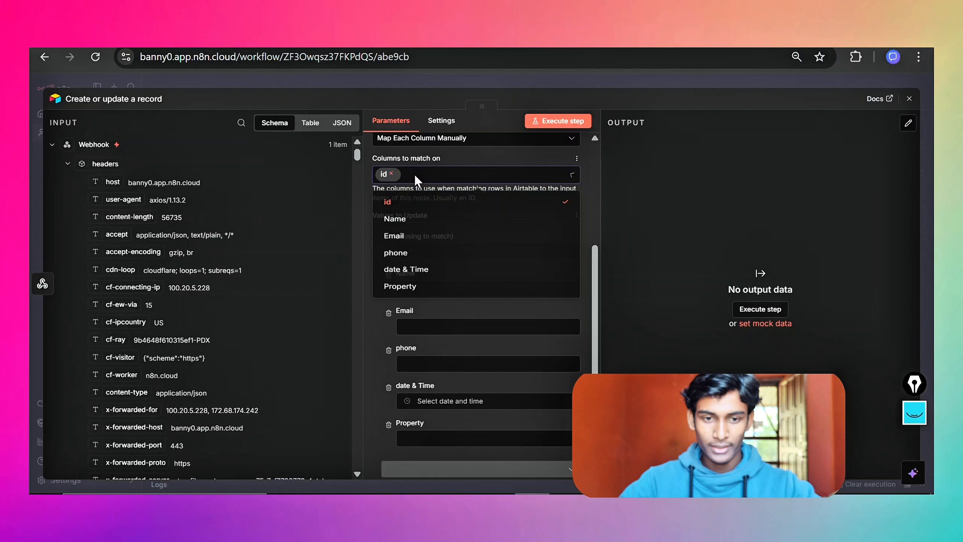
pyautogui.click(393, 223)
pyautogui.click(391, 174)
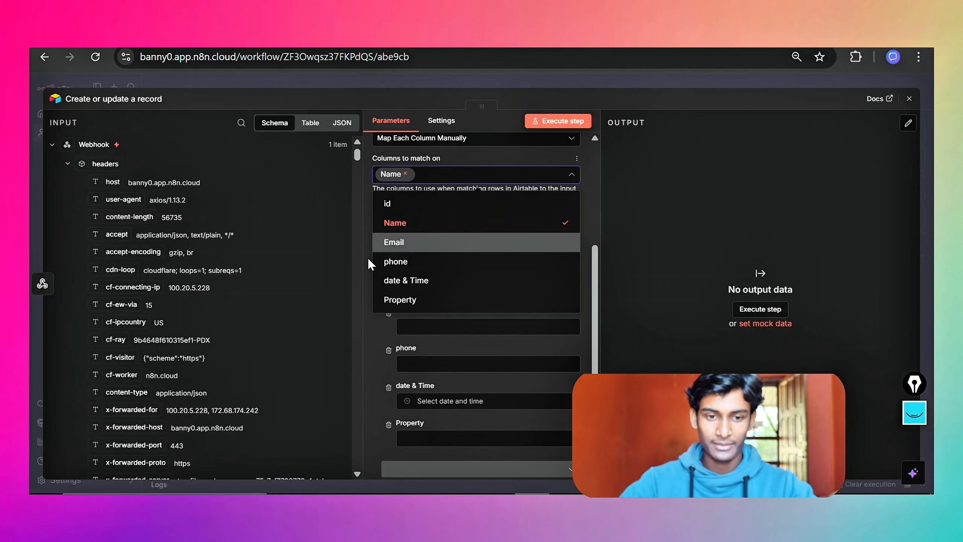
pyautogui.click(365, 266)
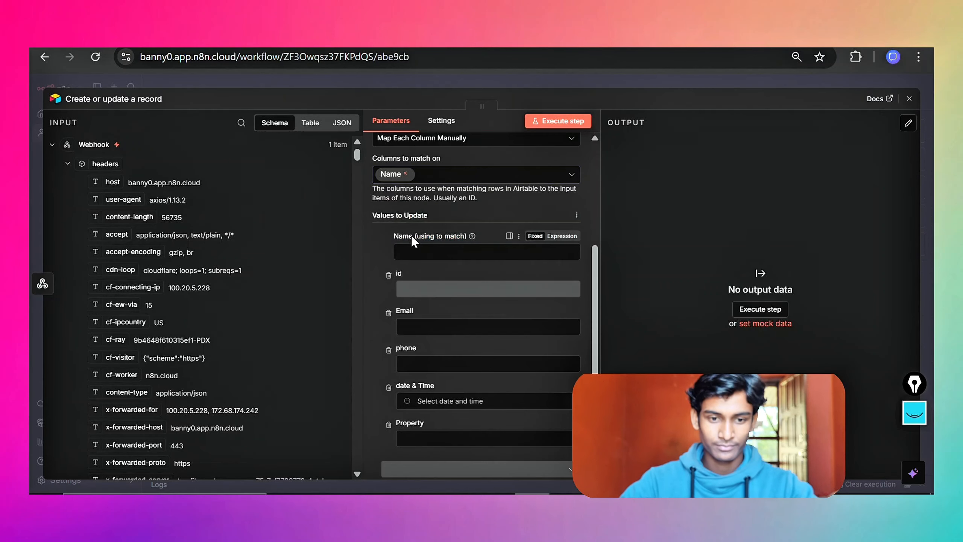
pyautogui.click(388, 273)
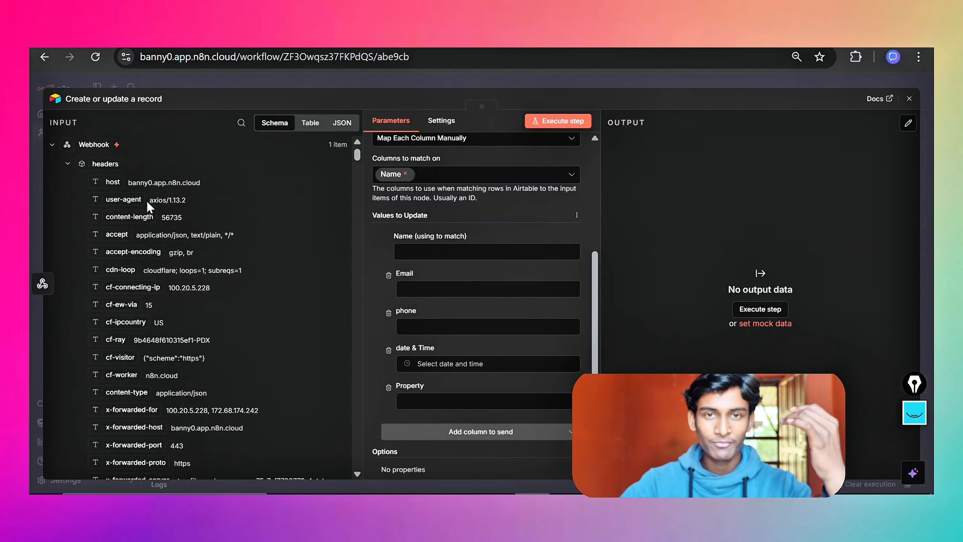
# Map the webhook's args values Name and Email to the Airtable node's Name and Email fields.
pyautogui.click(67, 163)
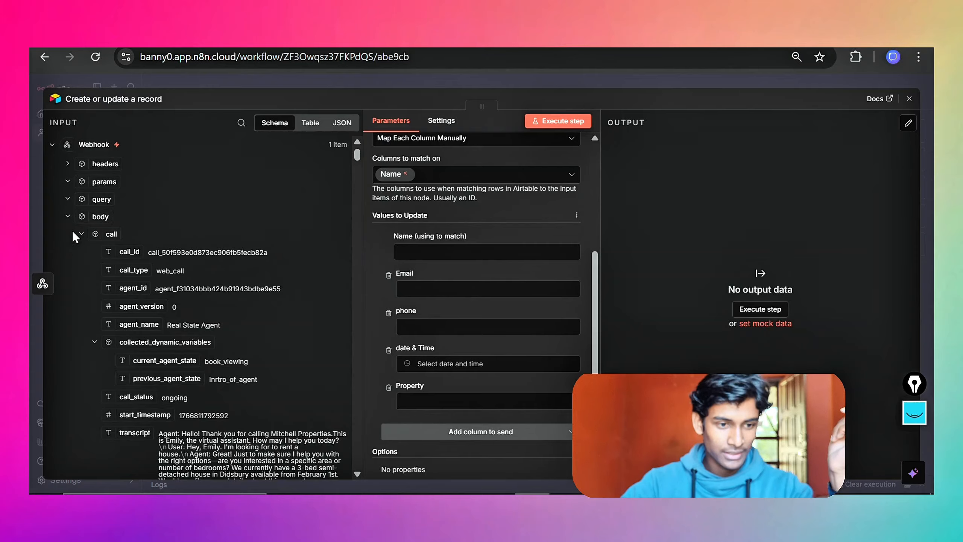
pyautogui.click(82, 234)
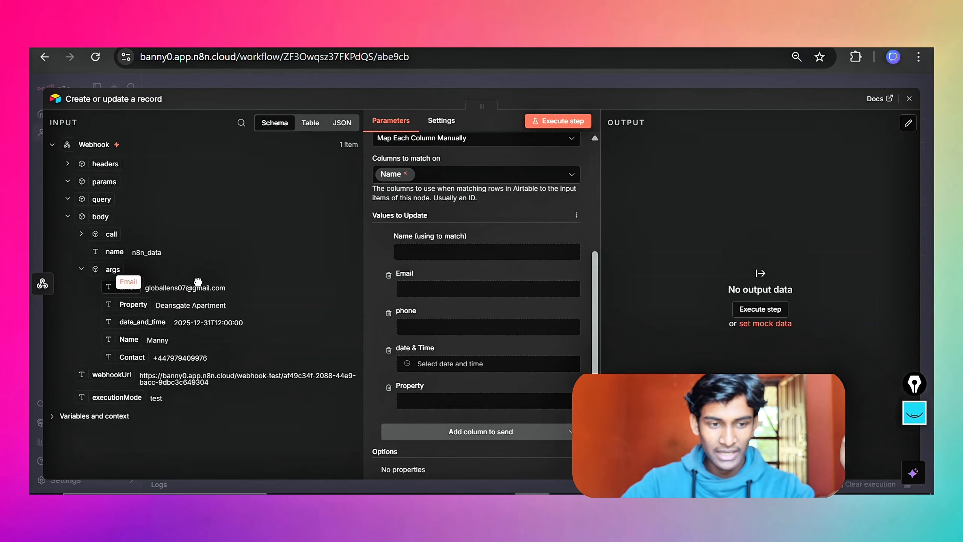
pyautogui.moveTo(132, 342); pyautogui.dragTo(398, 260)
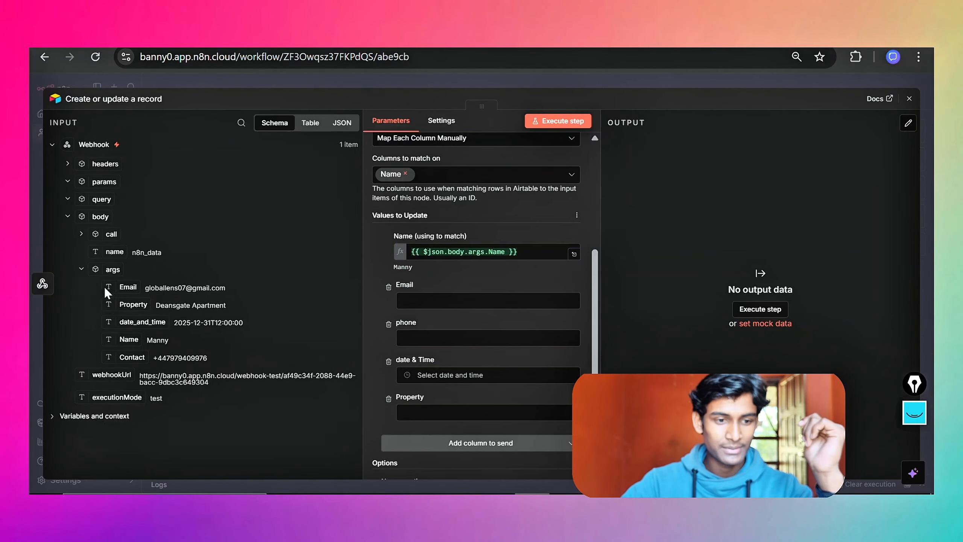
pyautogui.moveTo(121, 285); pyautogui.dragTo(417, 302)
pyautogui.click(376, 317)
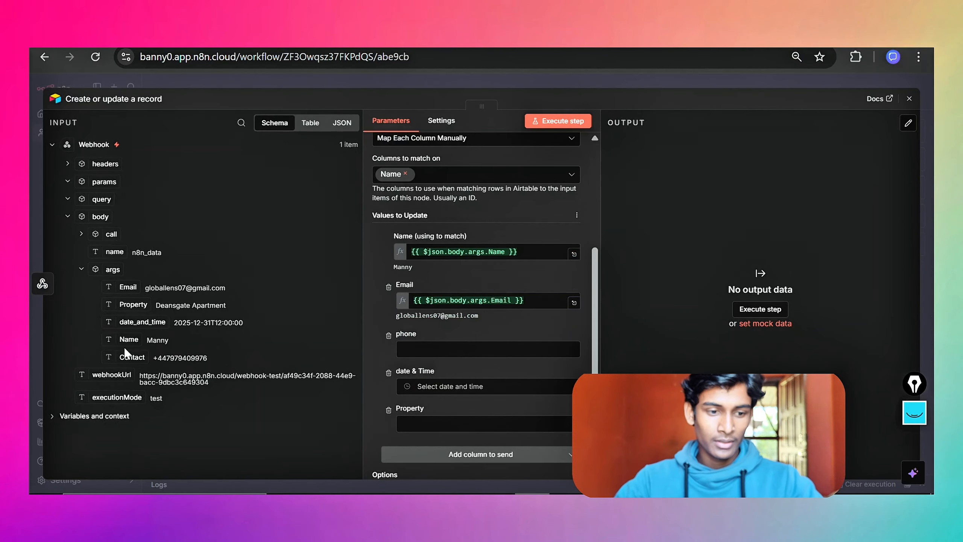
# Map the webhook's Contact value to phone, date_and_time to date & Time, and Property to Property.
pyautogui.moveTo(126, 352); pyautogui.dragTo(415, 349)
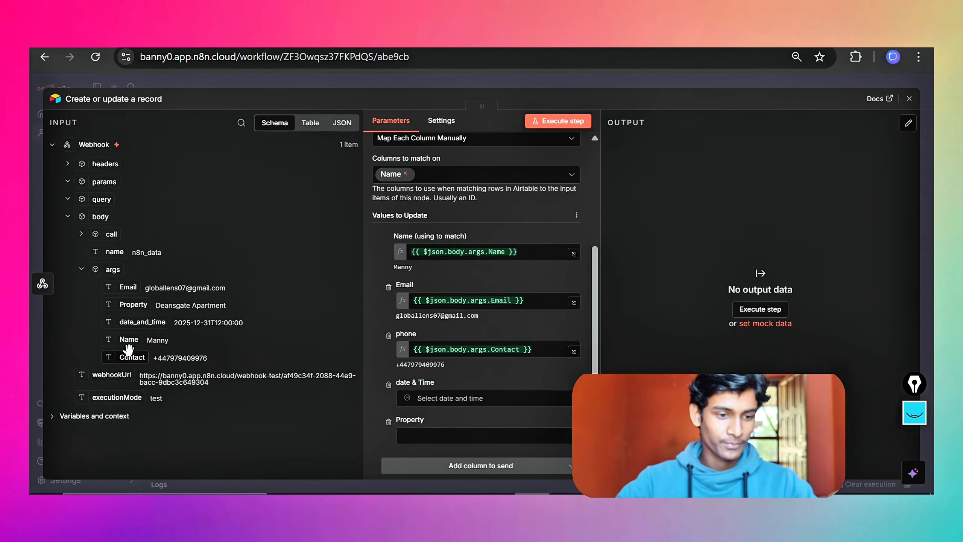
pyautogui.moveTo(142, 322); pyautogui.dragTo(471, 396)
pyautogui.scroll(-3, 455, 360)
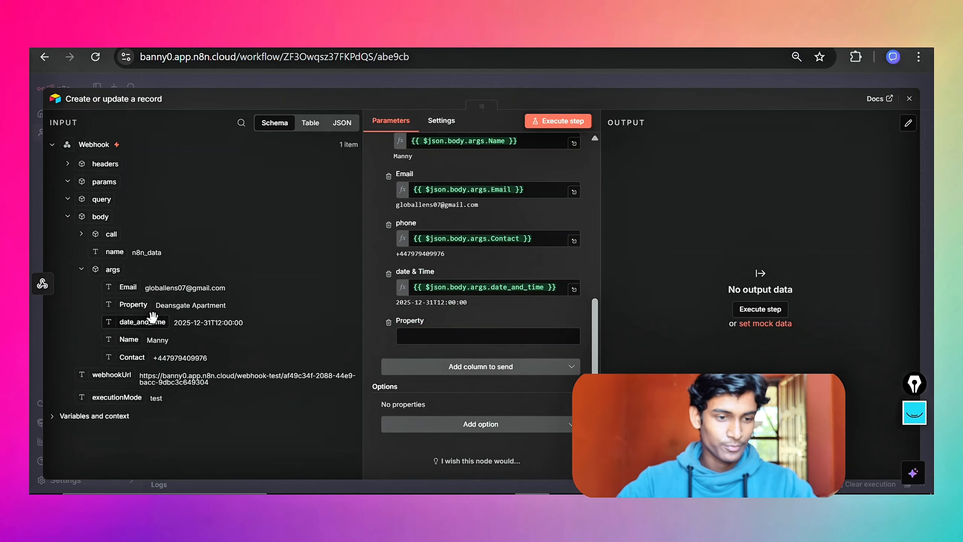
pyautogui.moveTo(133, 304); pyautogui.dragTo(436, 336)
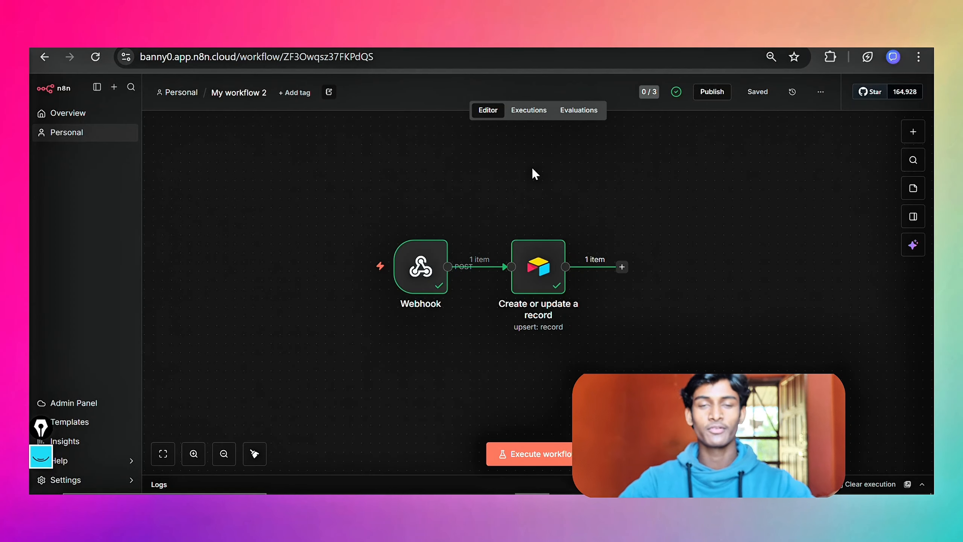
# View the n8n workflow's executions, and switch to Retell AI to start an audio test call with the Real State Agent.
pyautogui.click(532, 114)
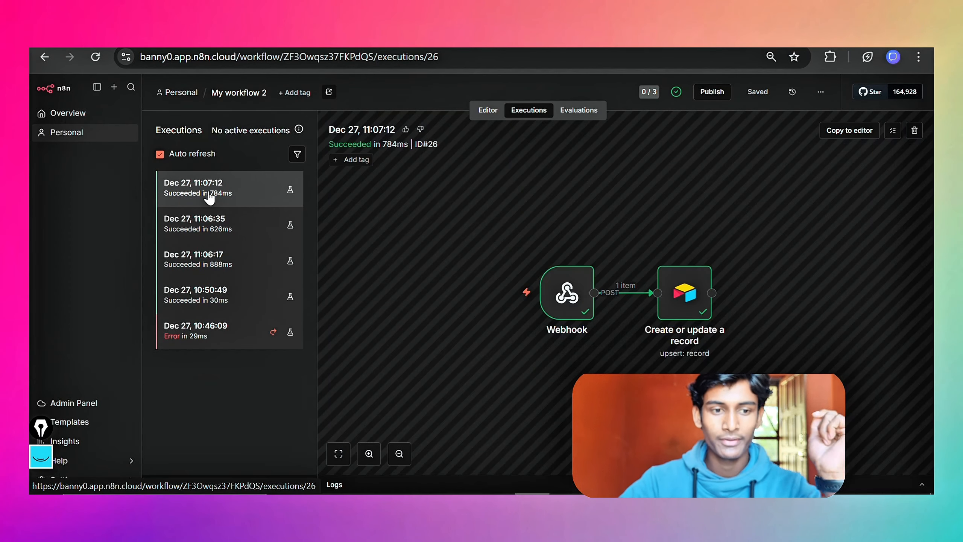
pyautogui.click(504, 494)
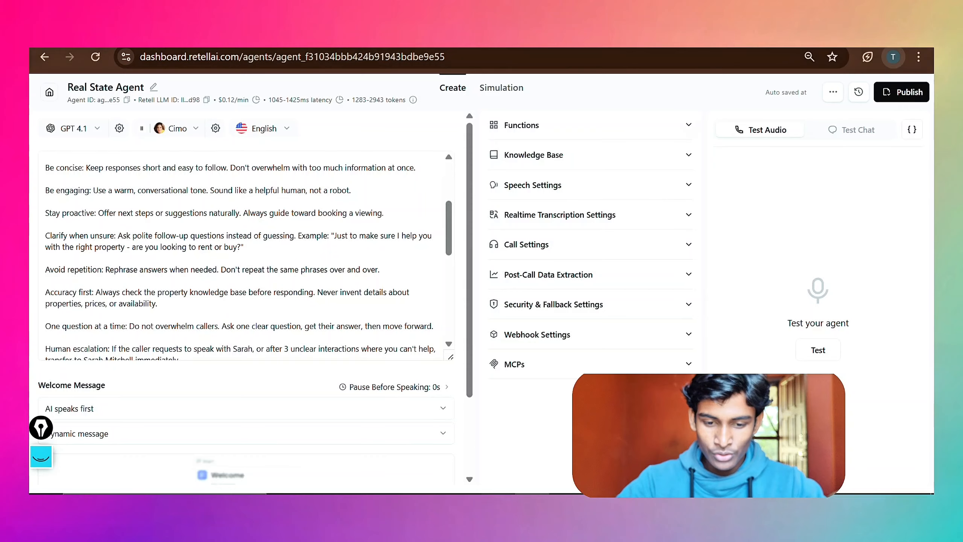
pyautogui.click(818, 350)
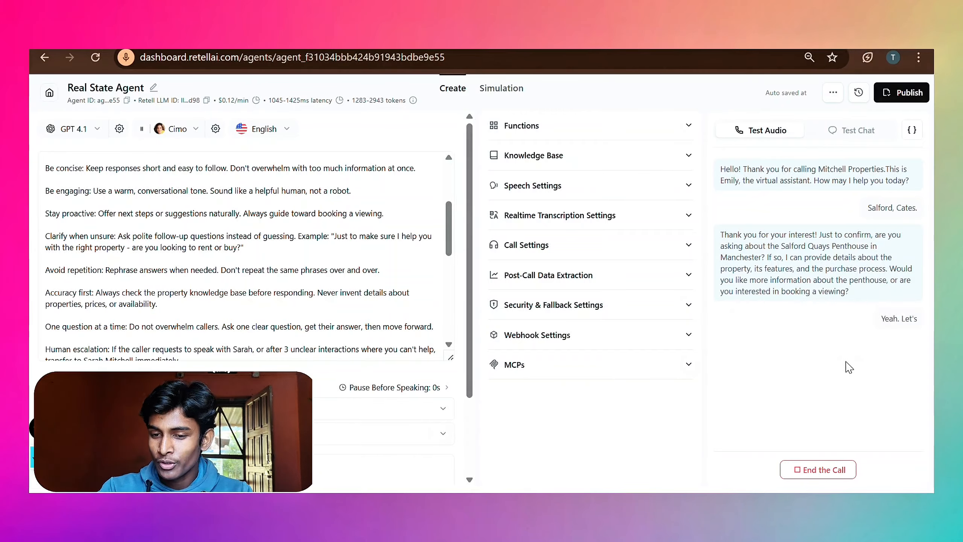
pyautogui.rightClick(791, 356)
pyautogui.click(785, 375)
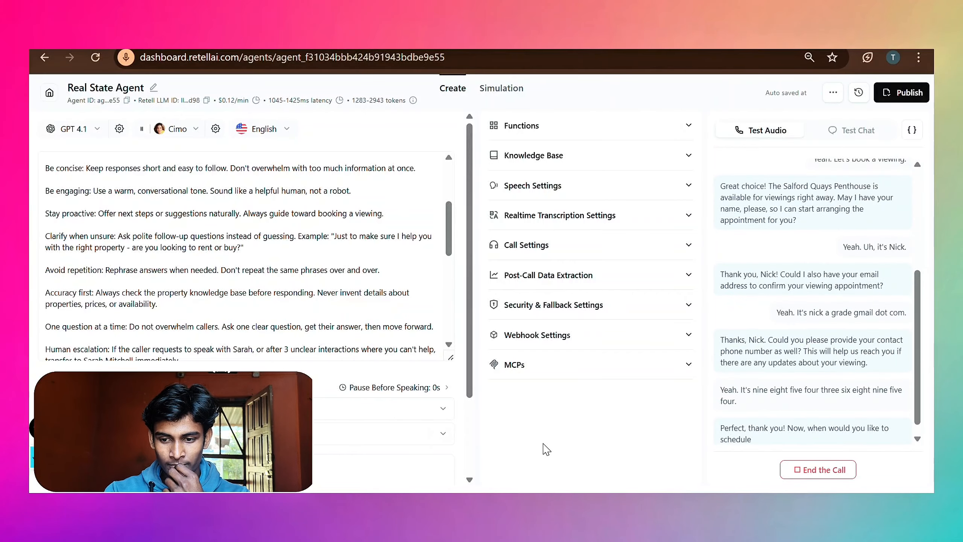
# Check Monday, December 29 in Google Calendar during the test call, and end the call in Retell AI once the 11 AM viewing is booked.
pyautogui.hotkey('alt', 'Tab')
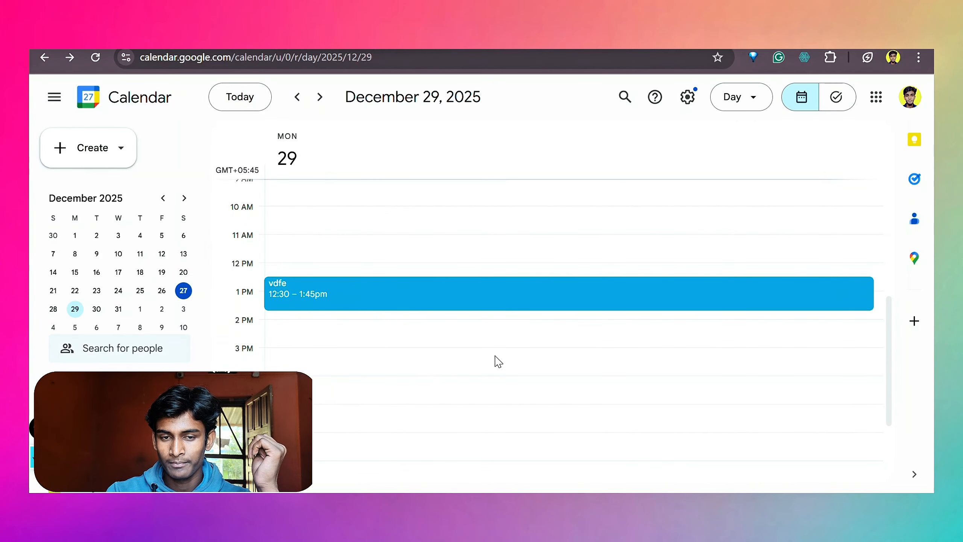
pyautogui.hotkey('alt', 'Tab')
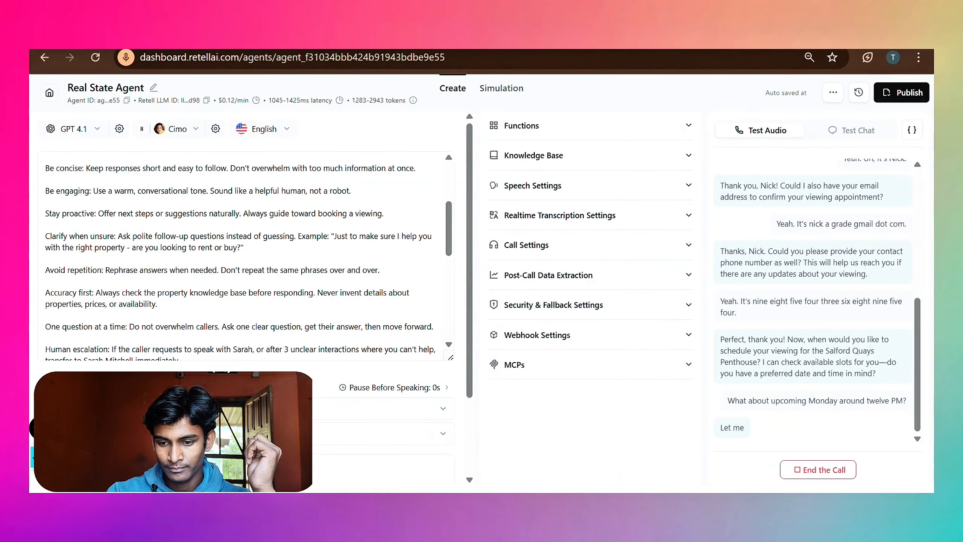
pyautogui.hotkey('alt', 'Tab')
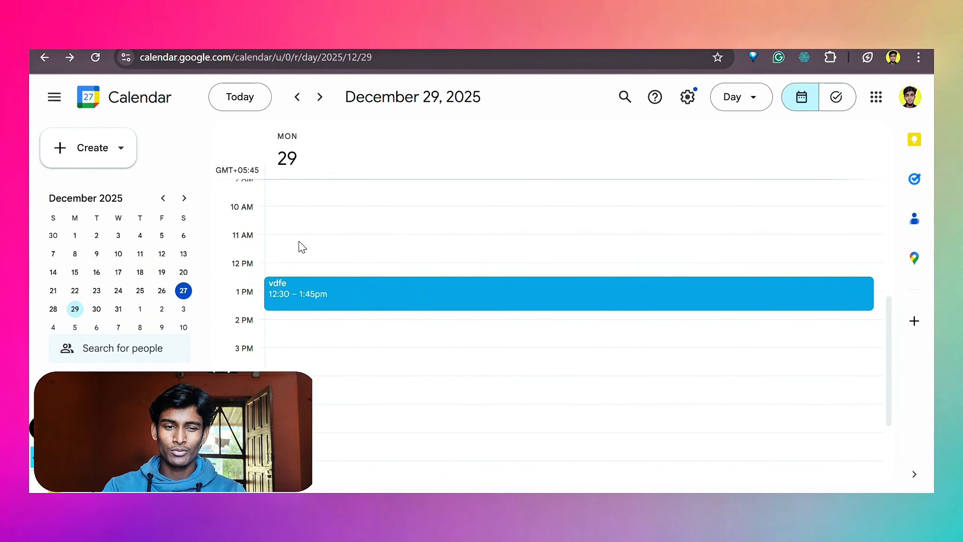
pyautogui.click(535, 493)
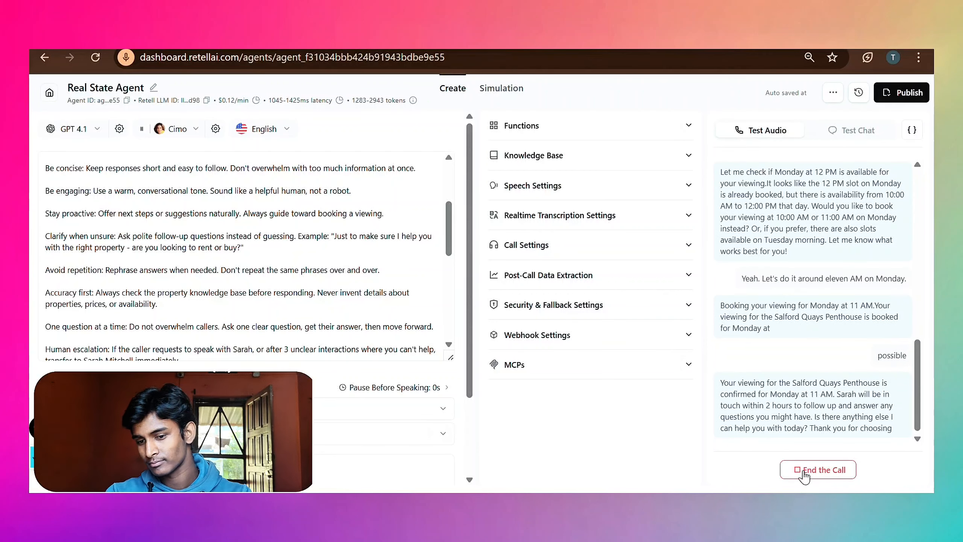
pyautogui.click(805, 476)
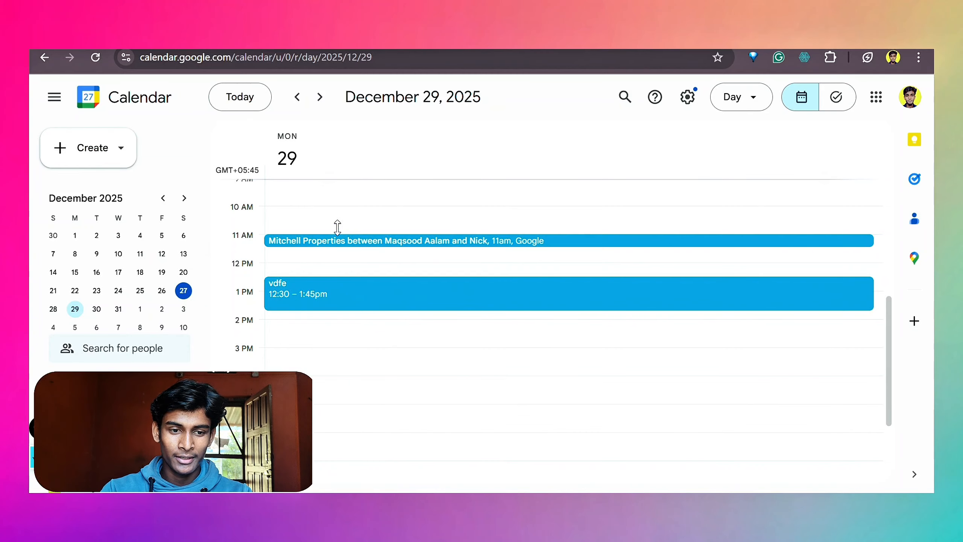
# In Google Calendar, review the guests, description and notes of the 11am Mitchell Properties event on December 29, and close its details.
pyautogui.click(336, 241)
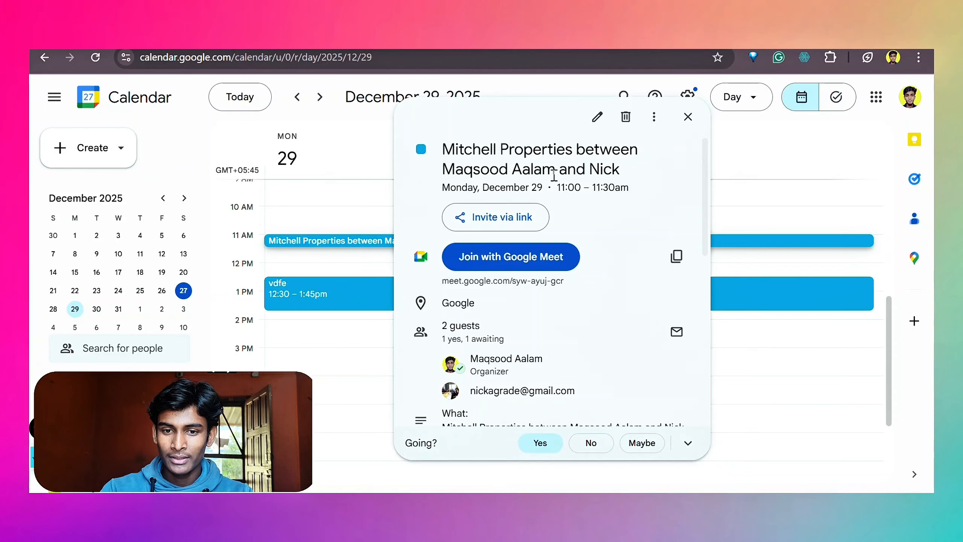
pyautogui.scroll(-4, 578, 282)
pyautogui.scroll(-5, 549, 338)
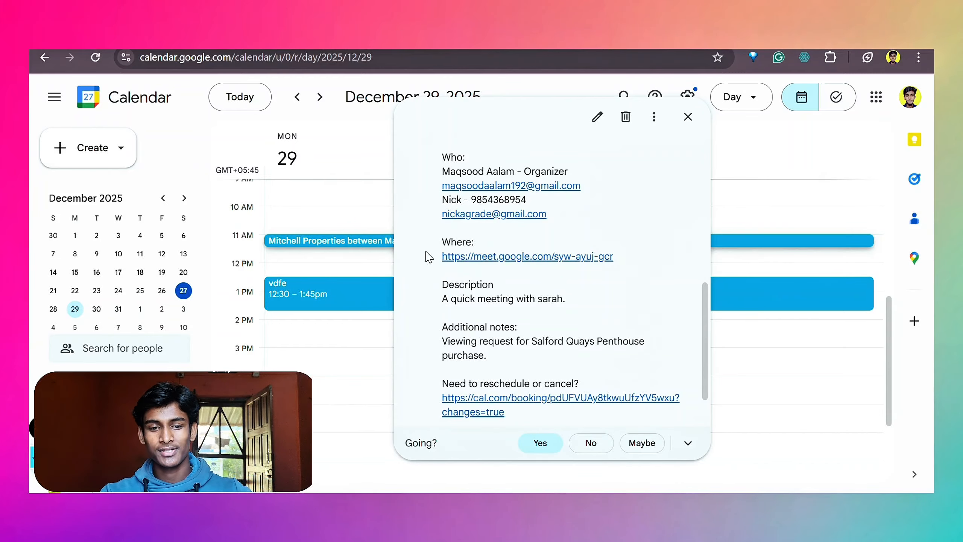
pyautogui.click(236, 147)
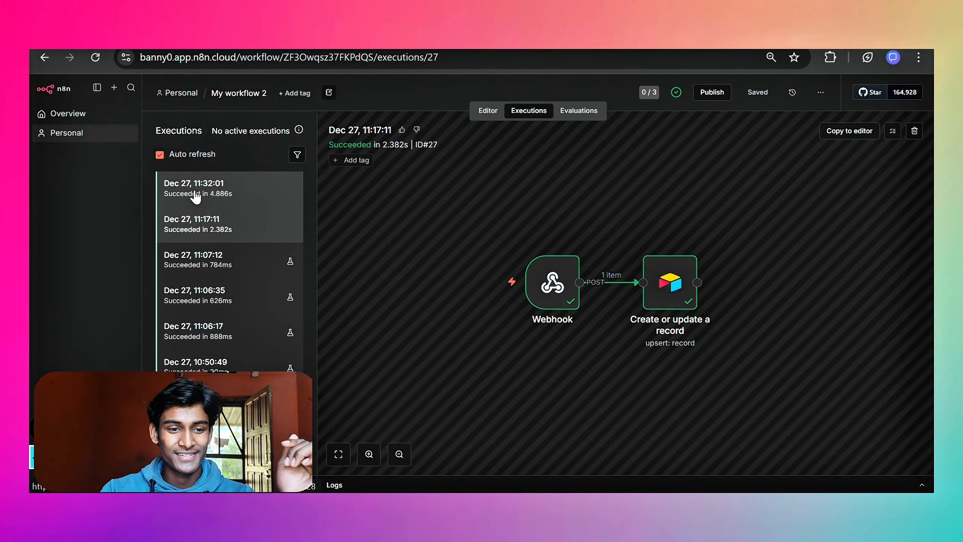
# In n8n, inspect the workflow execution from Dec 27, 11:32:01 and its Webhook and Airtable nodes.
pyautogui.click(197, 191)
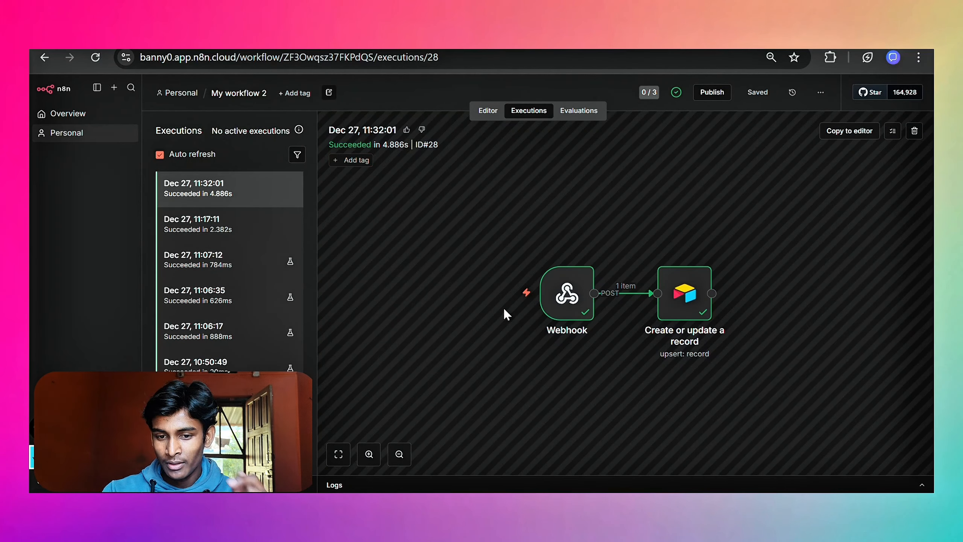
pyautogui.moveTo(838, 405); pyautogui.dragTo(389, 237)
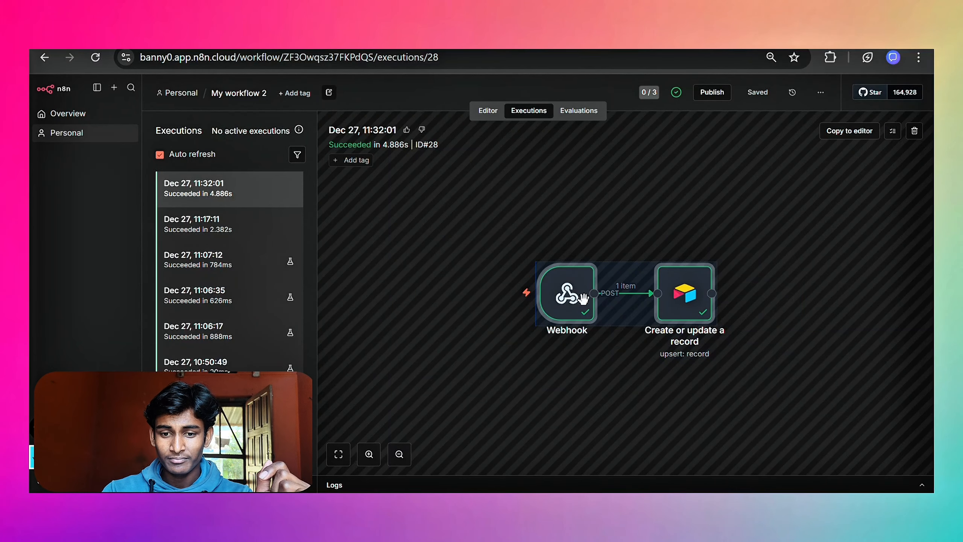
pyautogui.moveTo(581, 296); pyautogui.dragTo(535, 286)
pyautogui.click(693, 247)
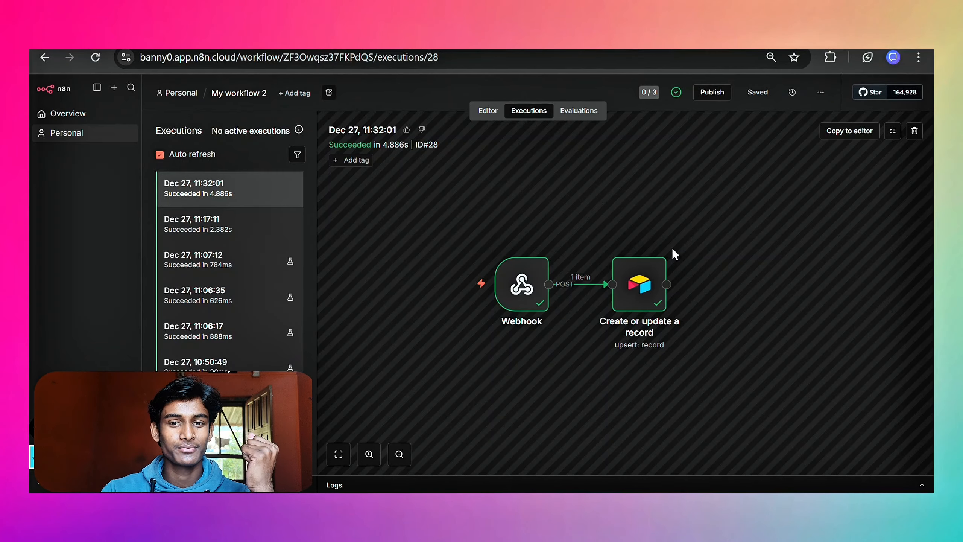
# In Airtable, check the new caller's phone, date & Time and Property values in the Data table against the Google Calendar booking.
pyautogui.click(565, 492)
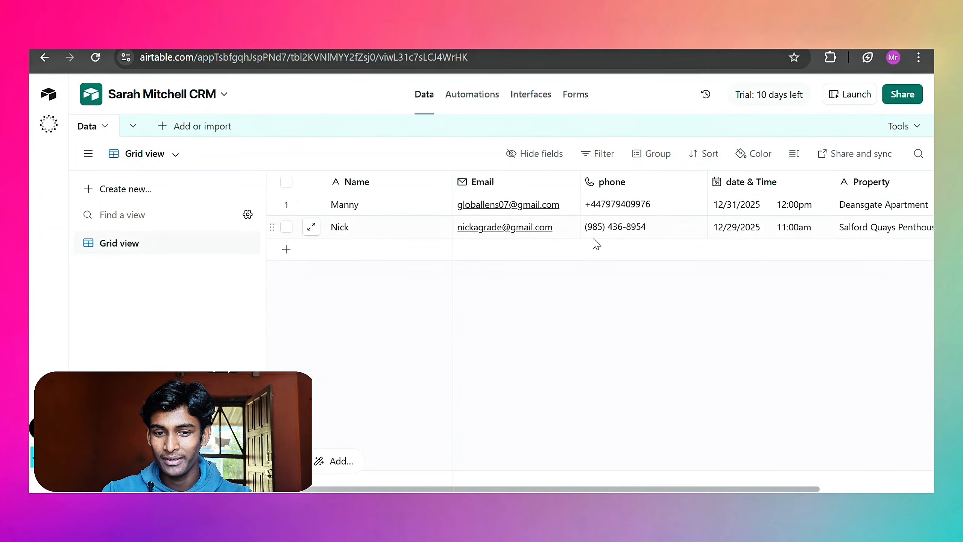
pyautogui.hscroll(3, 628, 234)
pyautogui.hscroll(1, 694, 235)
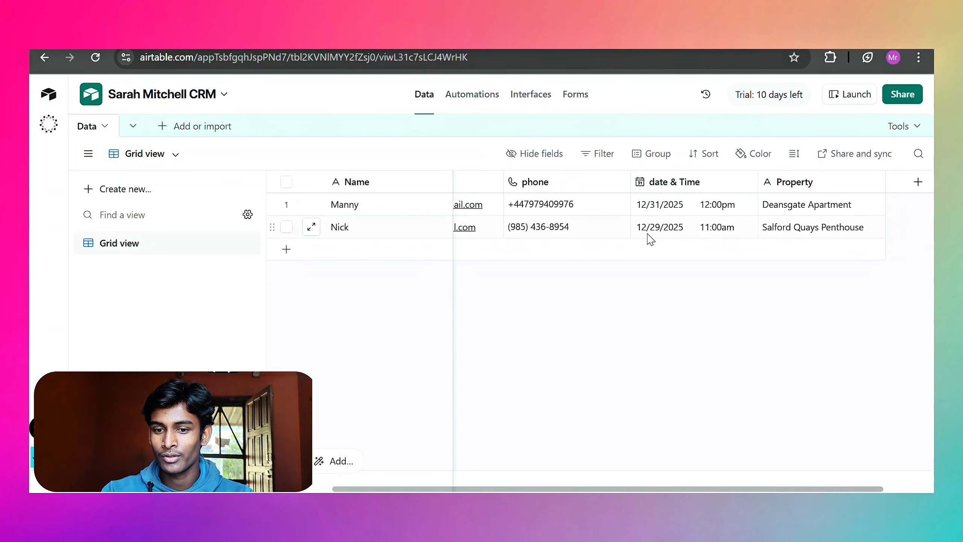
pyautogui.moveTo(496, 503)
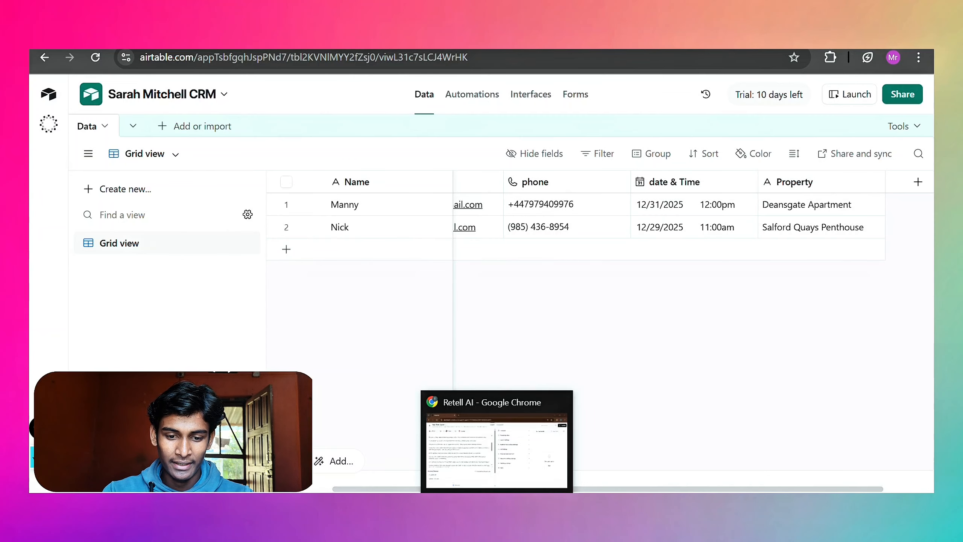
pyautogui.click(453, 472)
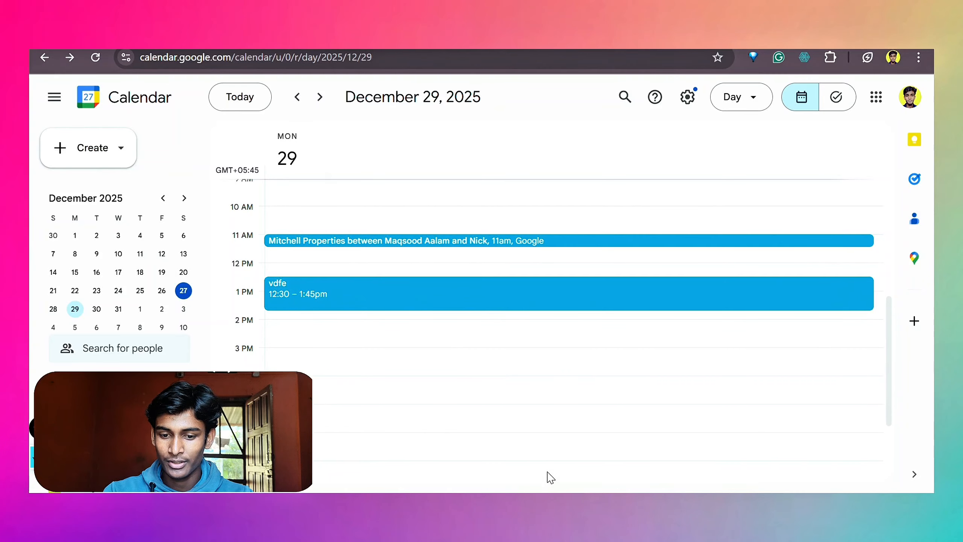
pyautogui.moveTo(553, 494)
pyautogui.click(561, 456)
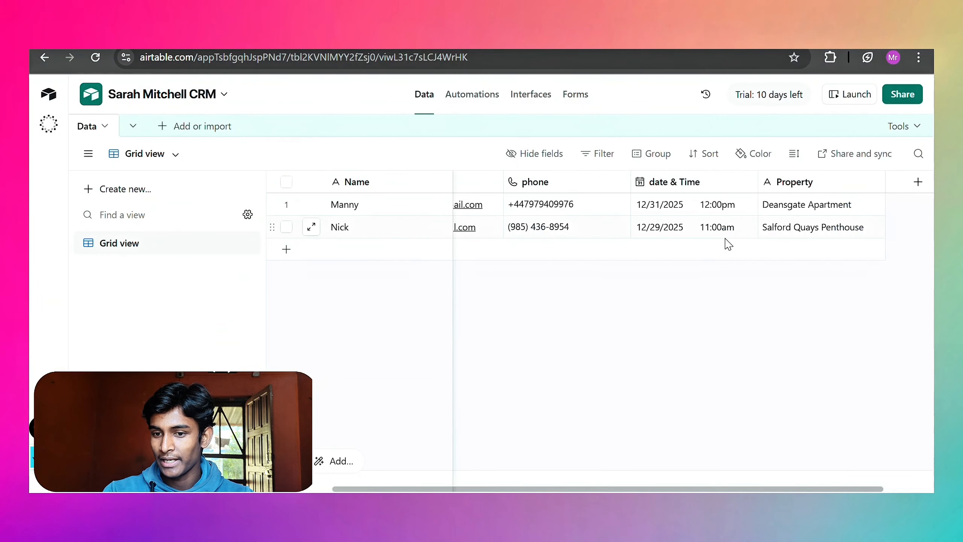
pyautogui.hscroll(2, 728, 244)
pyautogui.hscroll(-2, 754, 275)
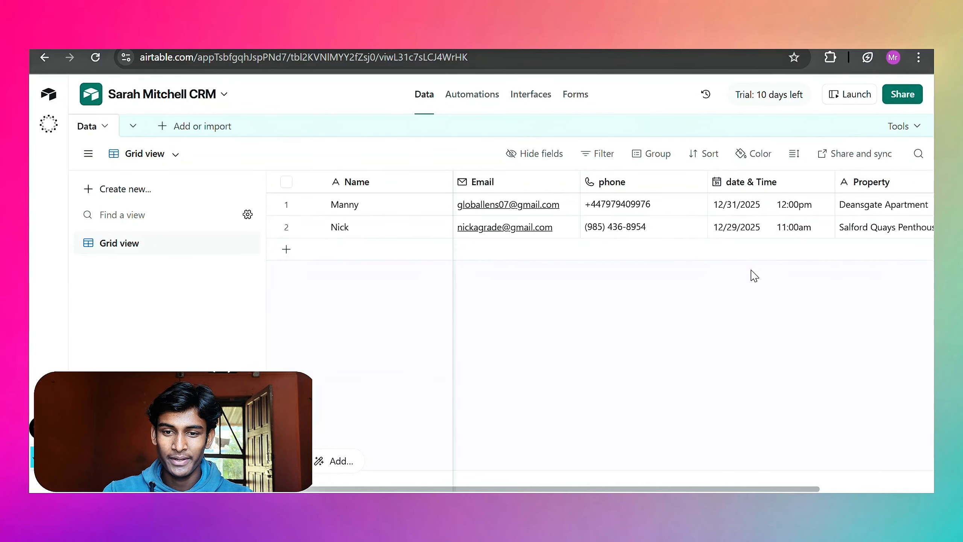